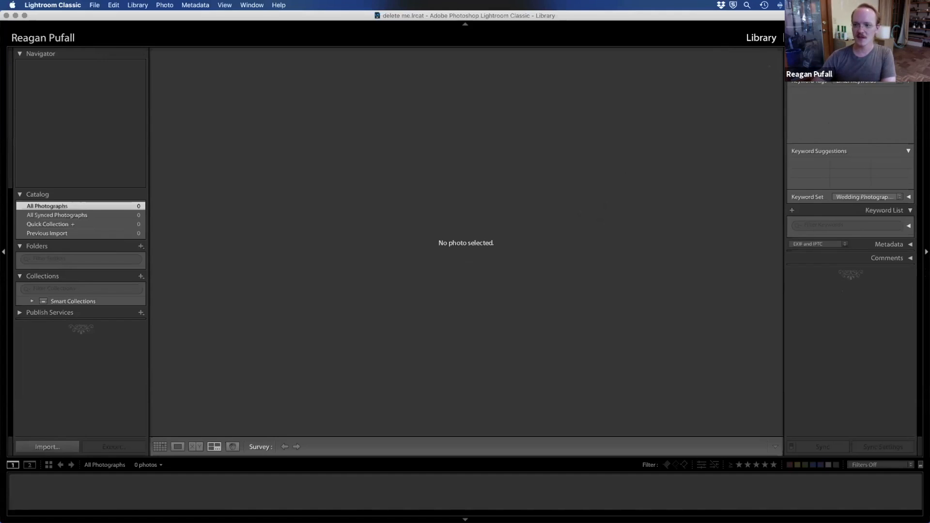
Step: Check which modules can be shown in the module picker, and visit the Develop module before returning to Library
{"action": "right_click", "coordinate": [723, 44]}
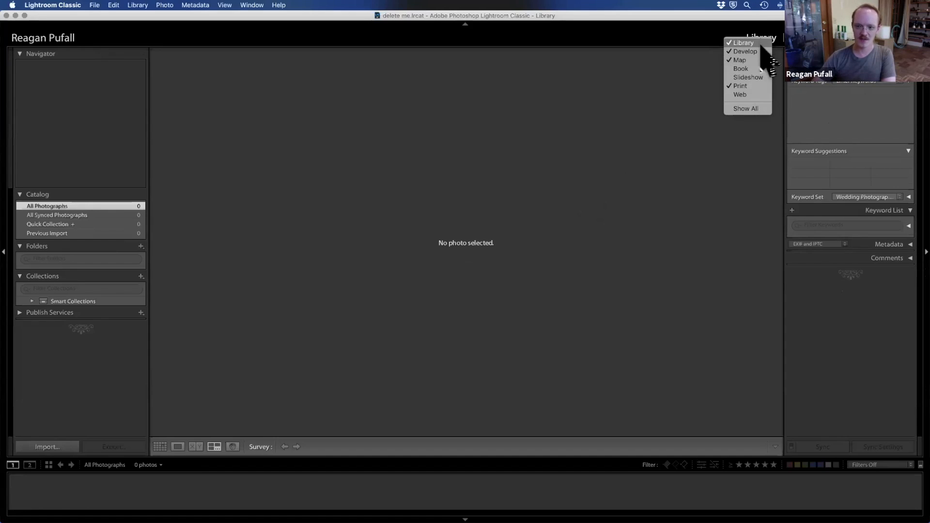
{"action": "left_click", "coordinate": [702, 48]}
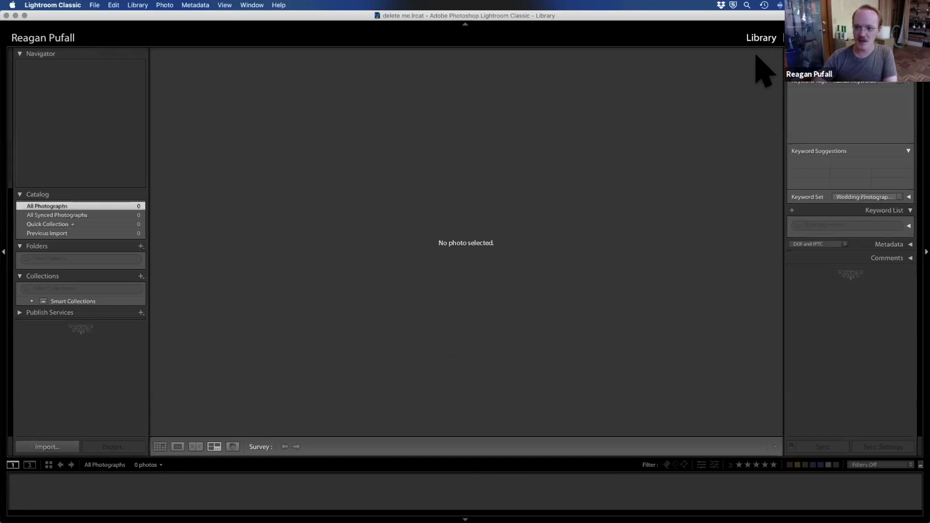
{"action": "left_click", "coordinate": [802, 38]}
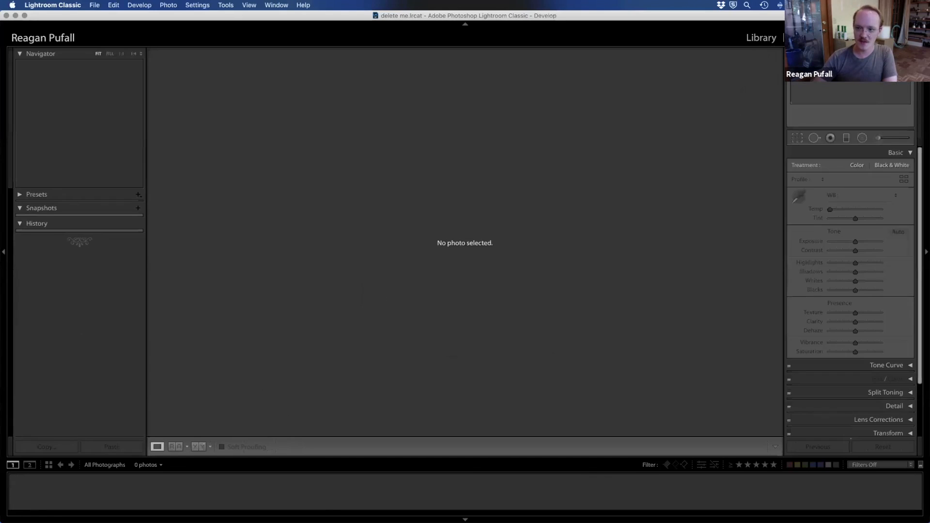
{"action": "left_click", "coordinate": [758, 43]}
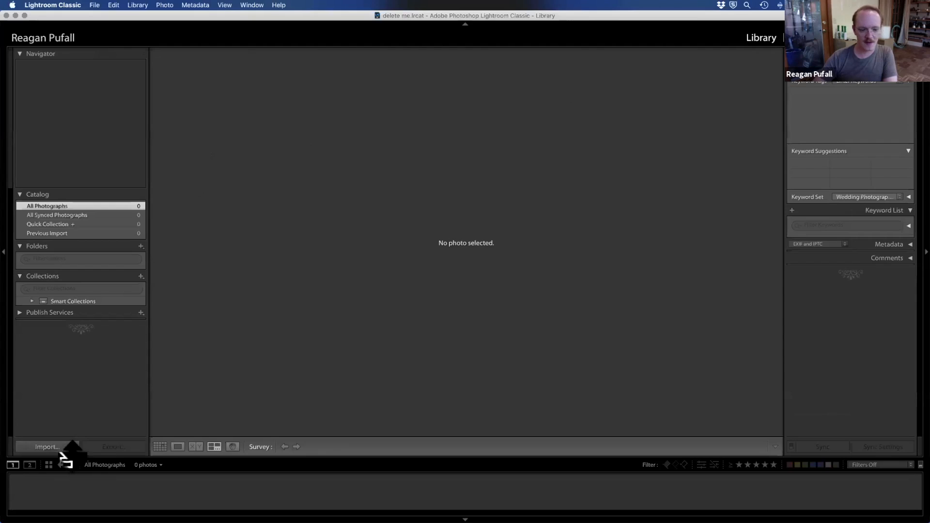
Step: Open the photo and video import and preview the second flower photo from the EOS_DIGITAL card's 100EOS5D folder
{"action": "left_click", "coordinate": [94, 5]}
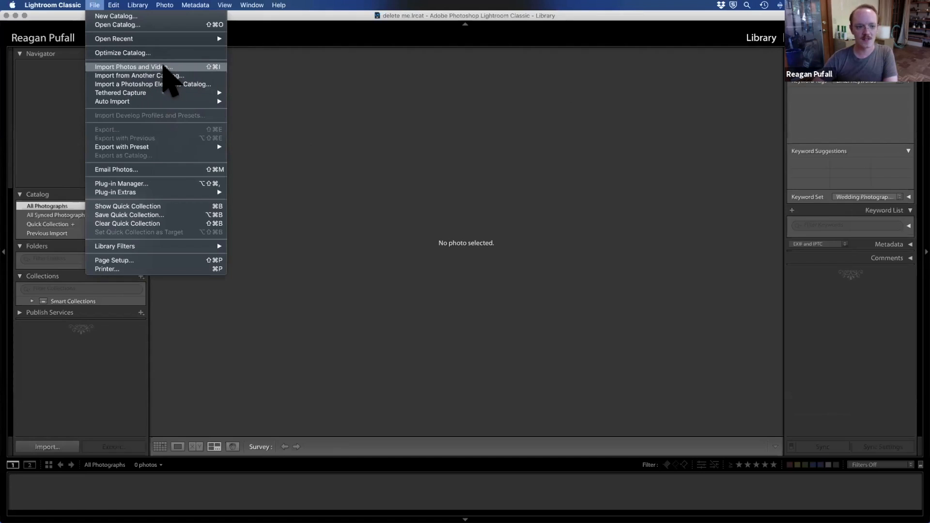
{"action": "left_click", "coordinate": [163, 67]}
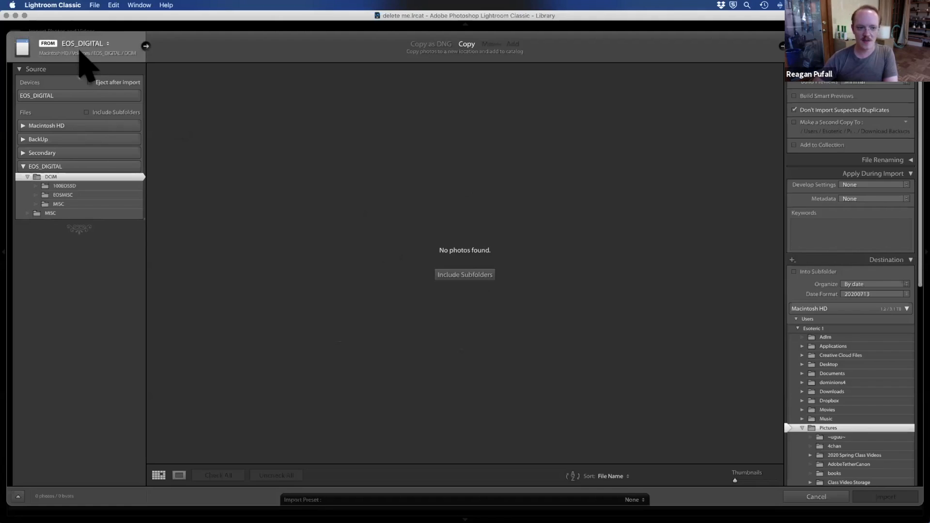
{"action": "left_click", "coordinate": [80, 186]}
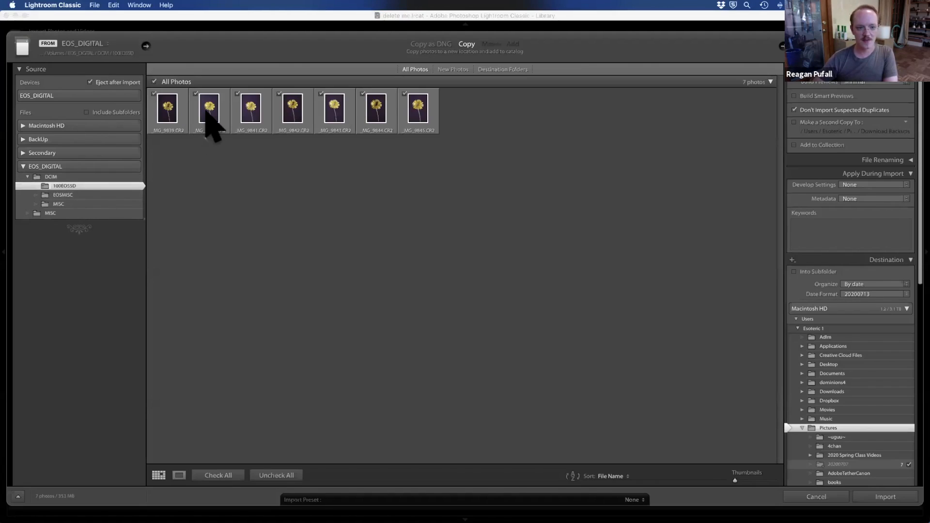
{"action": "double_click", "coordinate": [206, 119]}
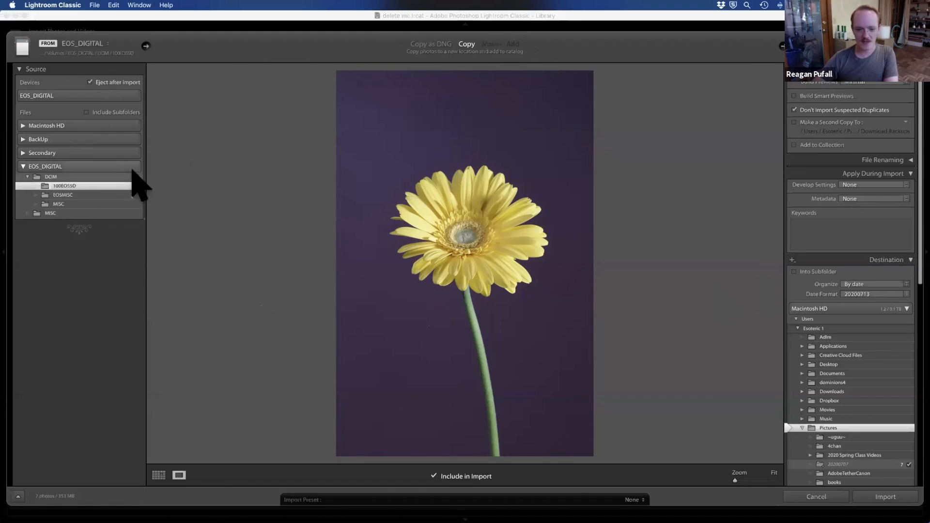
Step: Set the import source to the Desktop folder Lightroom Workshop 2.0 copy, with Add as the import method
{"action": "left_click", "coordinate": [81, 49]}
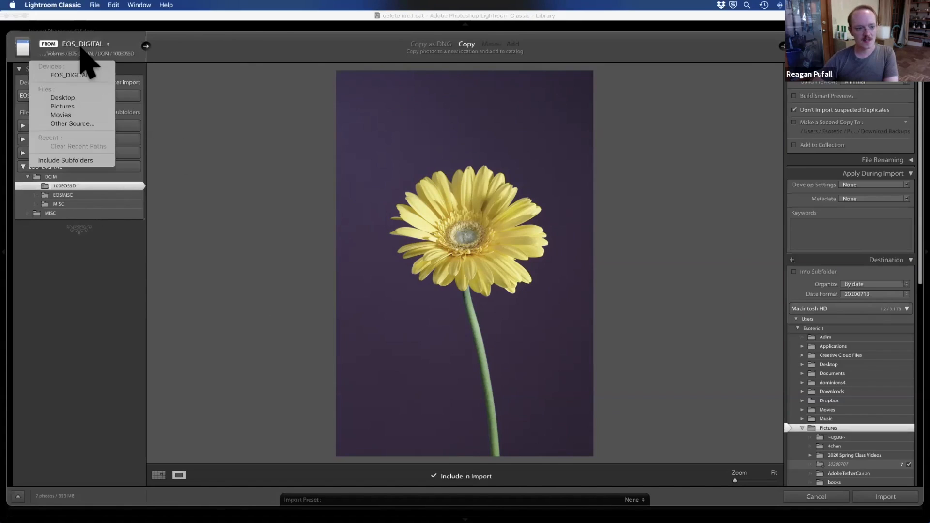
{"action": "left_click", "coordinate": [72, 98]}
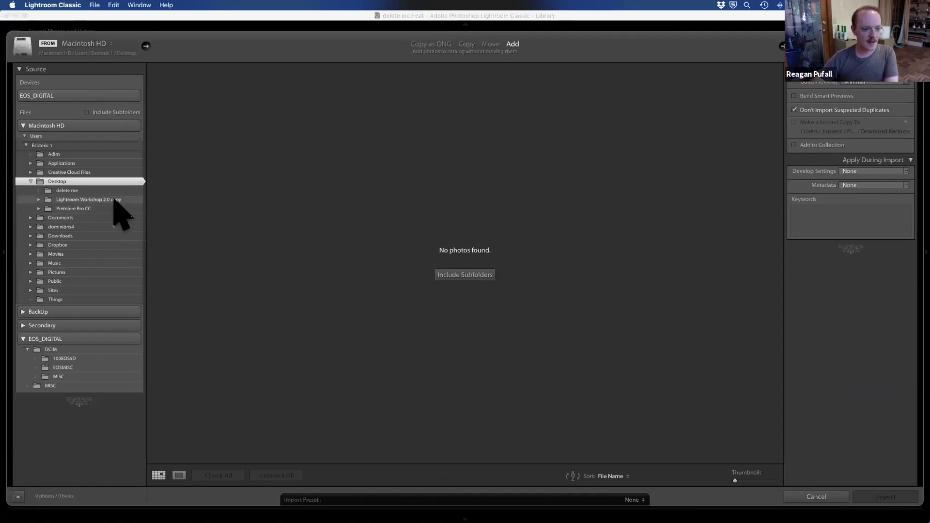
{"action": "left_click", "coordinate": [119, 201]}
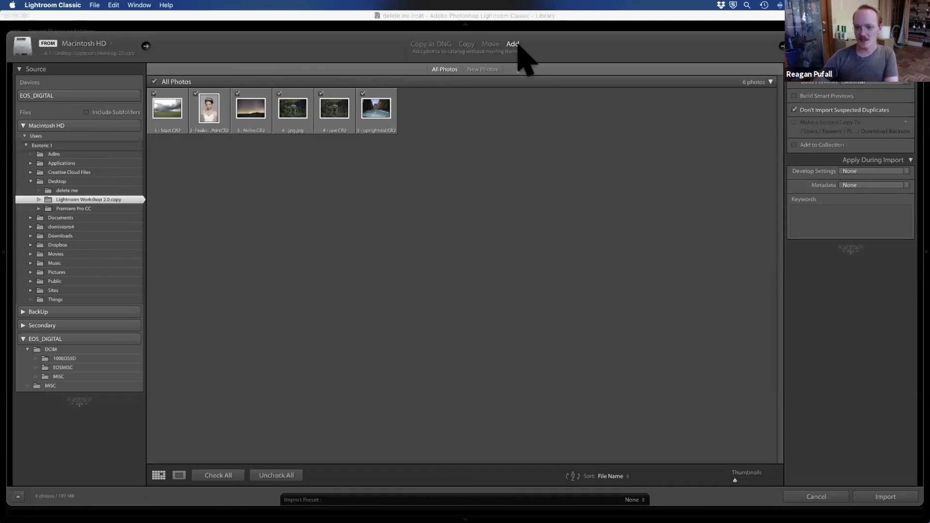
{"action": "left_click", "coordinate": [489, 44]}
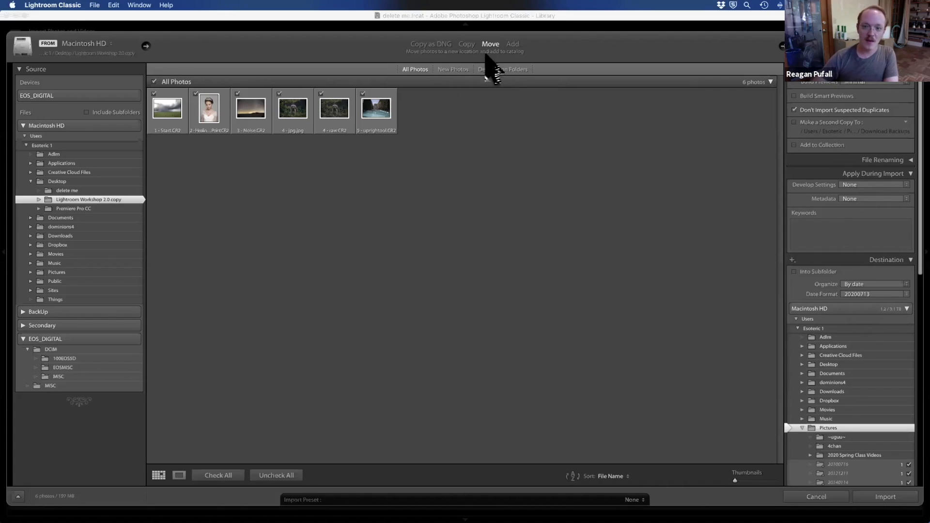
{"action": "left_click", "coordinate": [512, 44]}
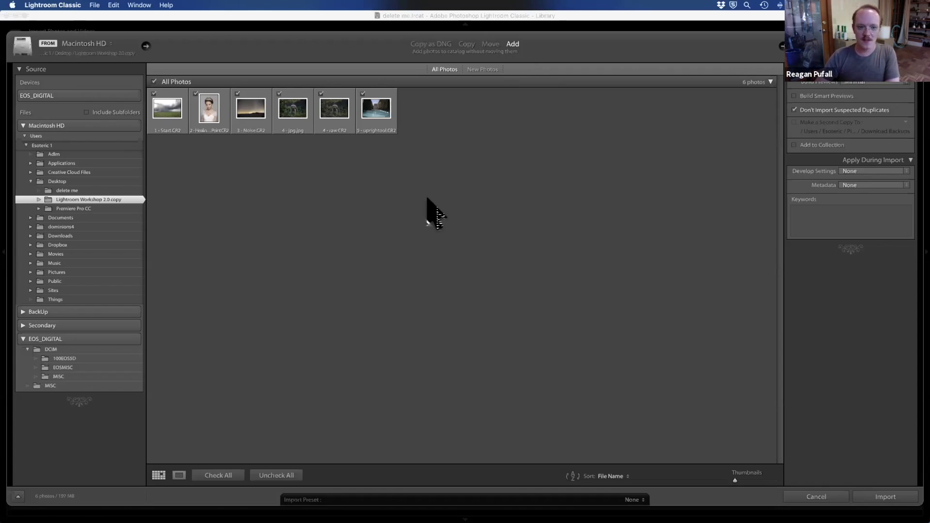
Step: Uncheck and recheck all photos for import, and preview the first one enlarged before returning to the thumbnail grid
{"action": "left_click", "coordinate": [156, 81]}
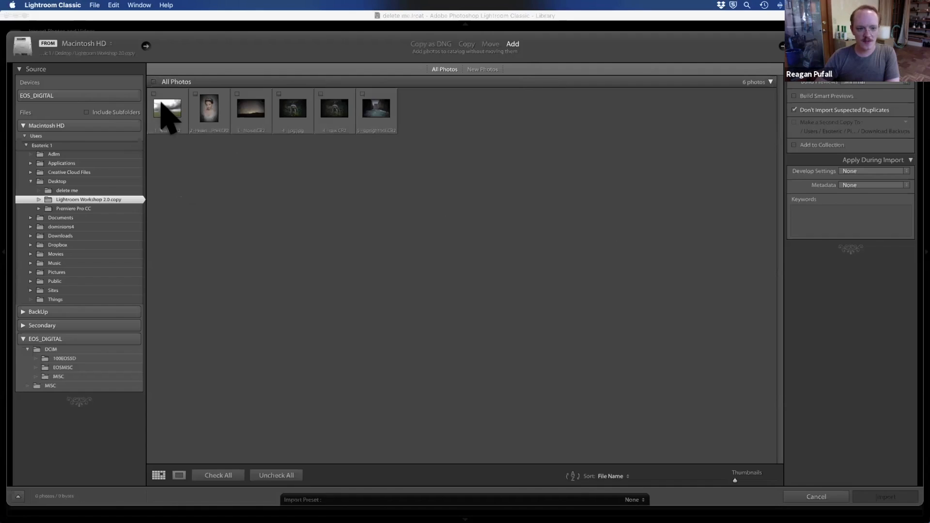
{"action": "left_click", "coordinate": [155, 81]}
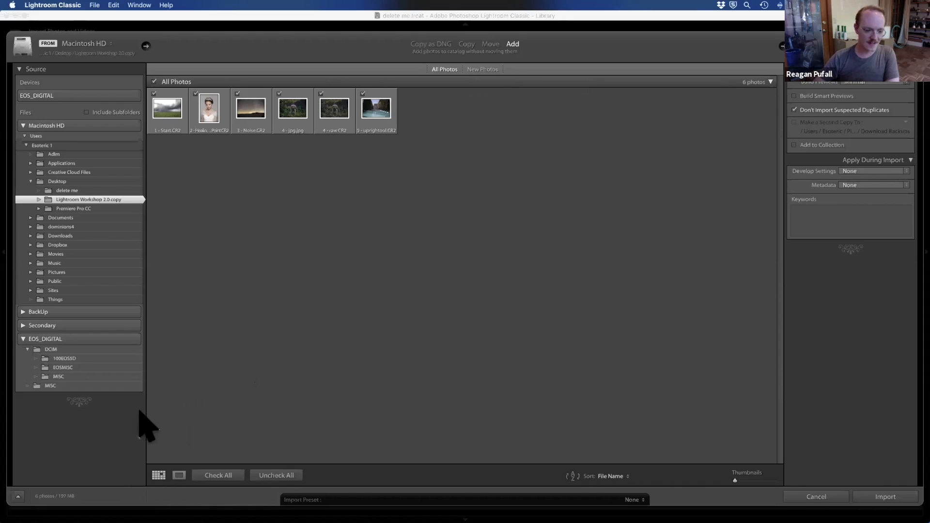
{"action": "left_click", "coordinate": [179, 476]}
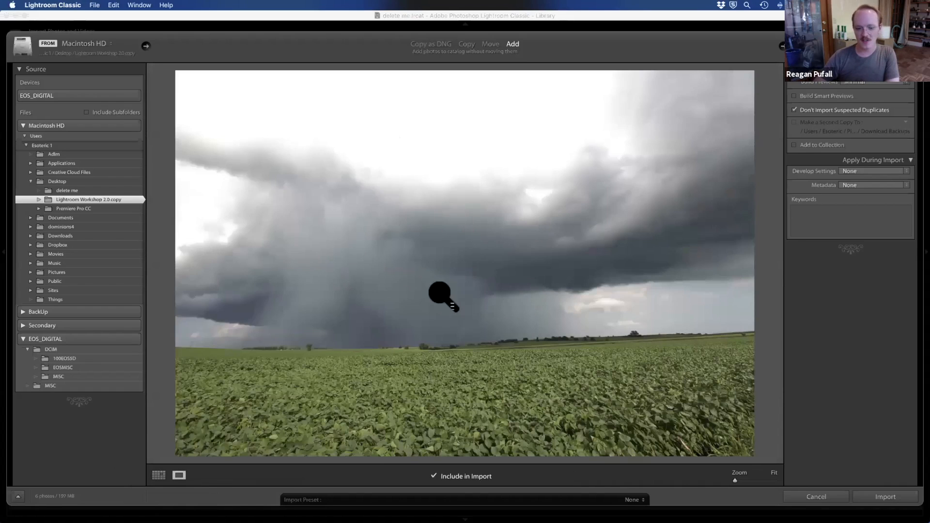
{"action": "left_click", "coordinate": [158, 476]}
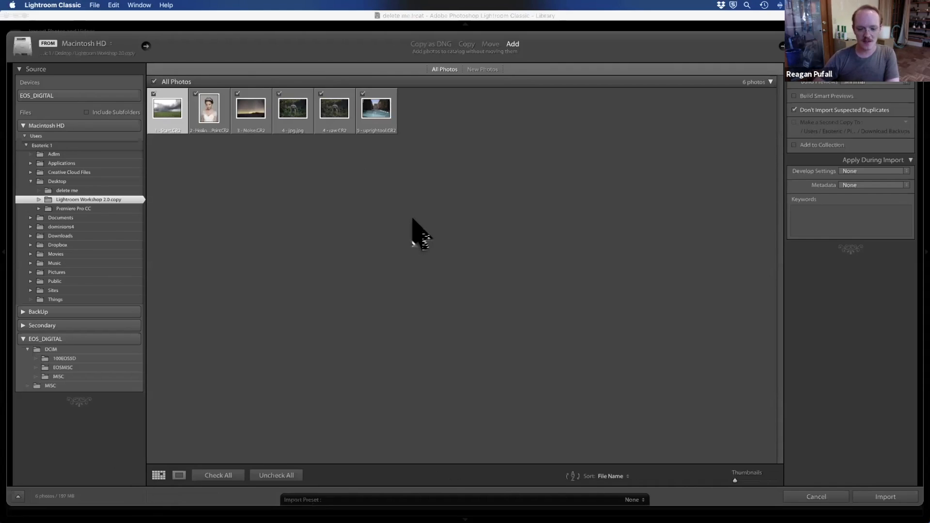
Step: Check the available sort orders for the import grid and enlarge its thumbnails
{"action": "left_click", "coordinate": [624, 477]}
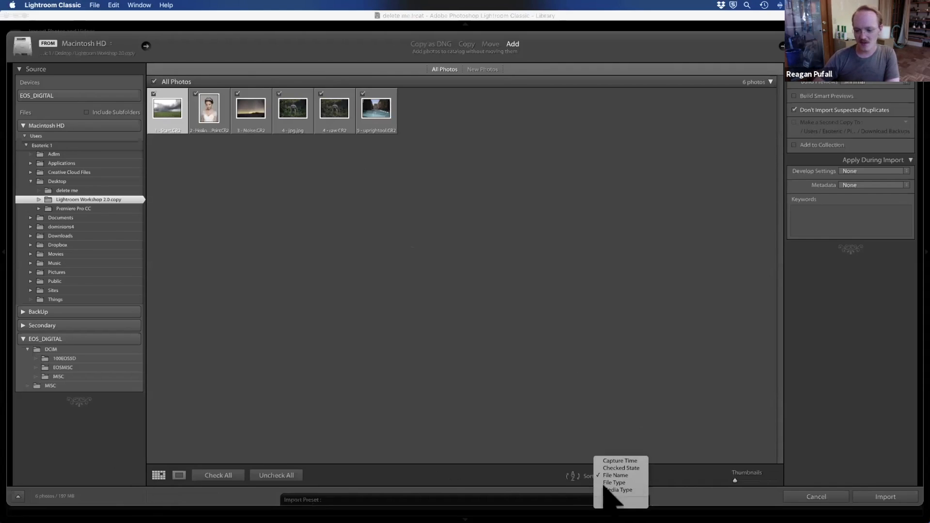
{"action": "left_click", "coordinate": [596, 379]}
{"action": "left_click_drag", "start_coordinate": [735, 481], "coordinate": [759, 481]}
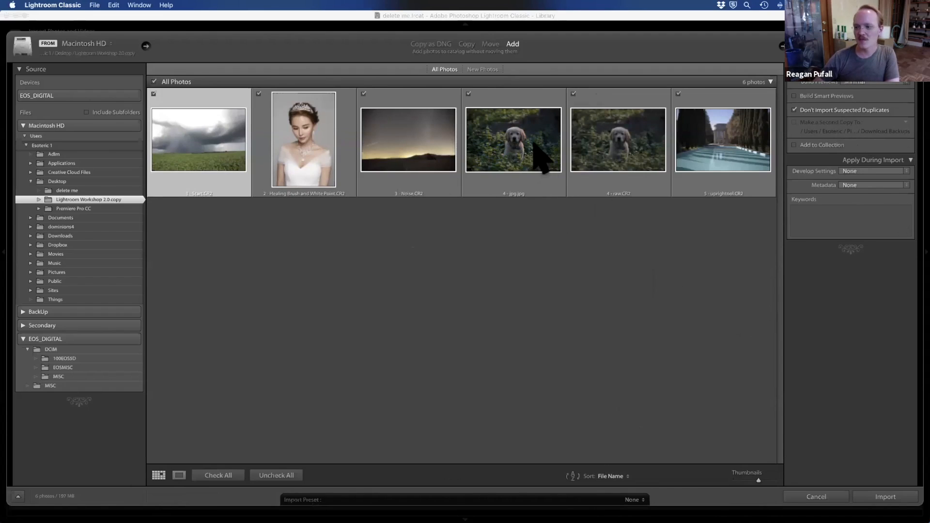
Step: Examine the preview-building, keyword and metadata preset options offered for the import
{"action": "left_click", "coordinate": [906, 83]}
{"action": "left_click", "coordinate": [853, 80]}
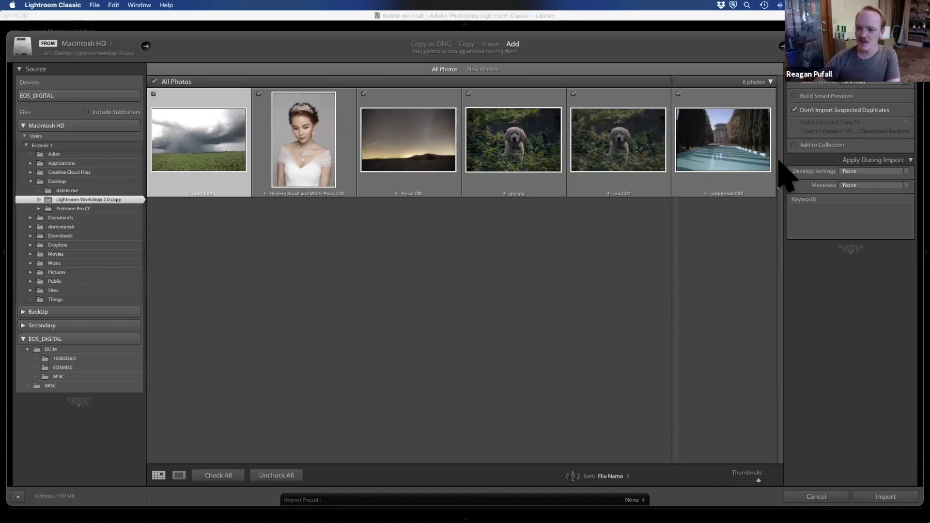
{"action": "left_click", "coordinate": [313, 155]}
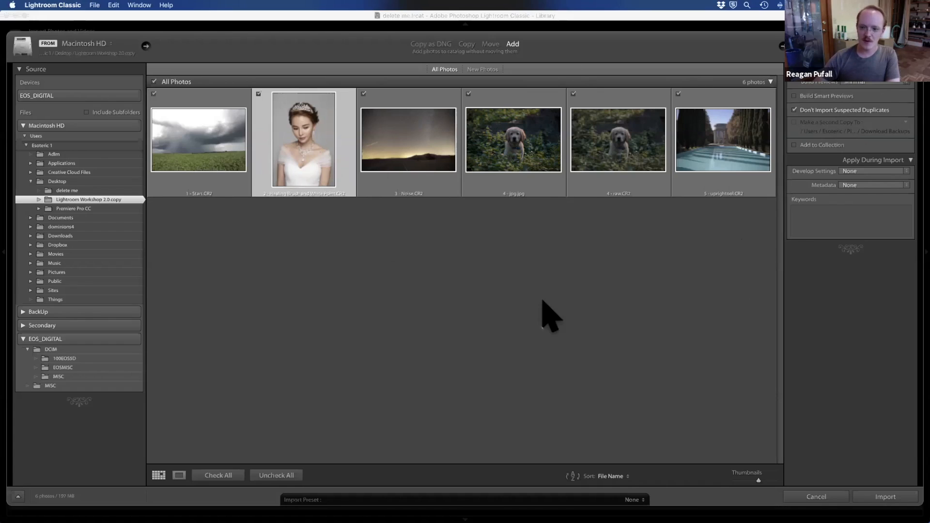
{"action": "left_click", "coordinate": [882, 209]}
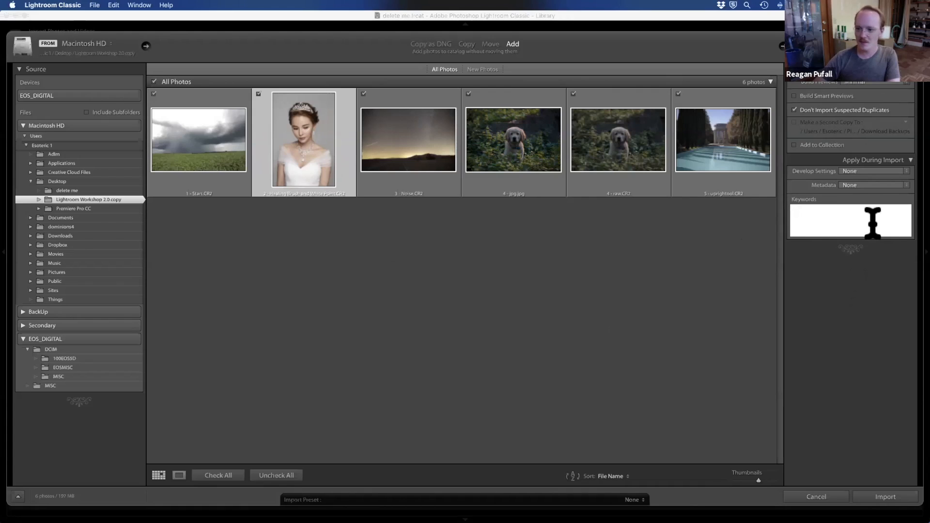
{"action": "left_click", "coordinate": [693, 259]}
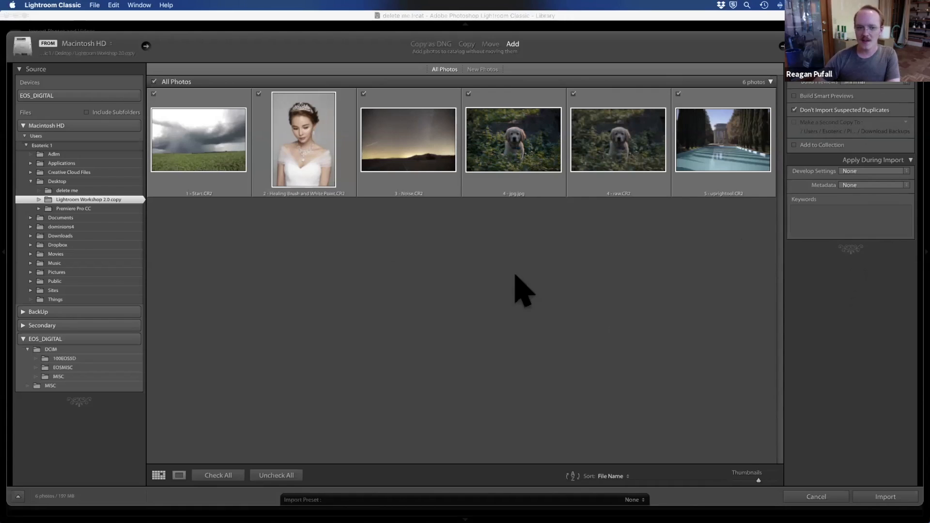
{"action": "left_click", "coordinate": [805, 229]}
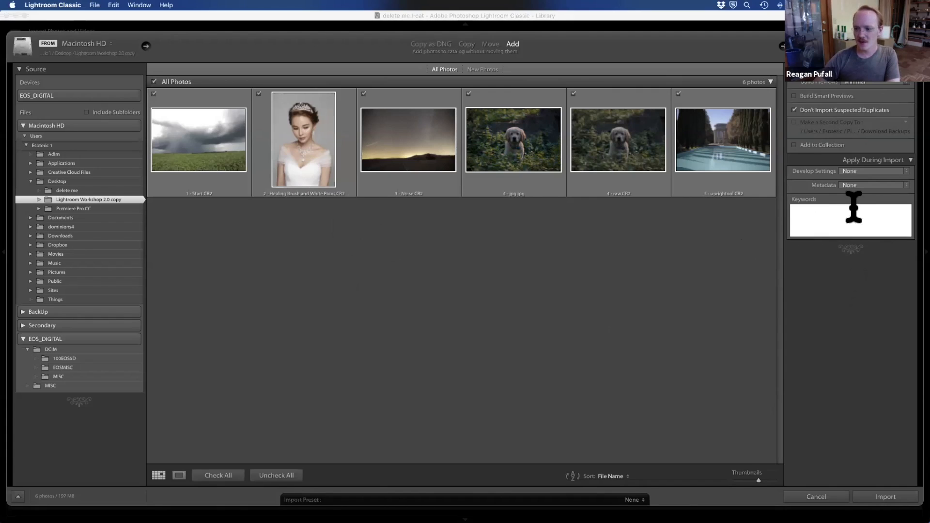
{"action": "left_click", "coordinate": [858, 185]}
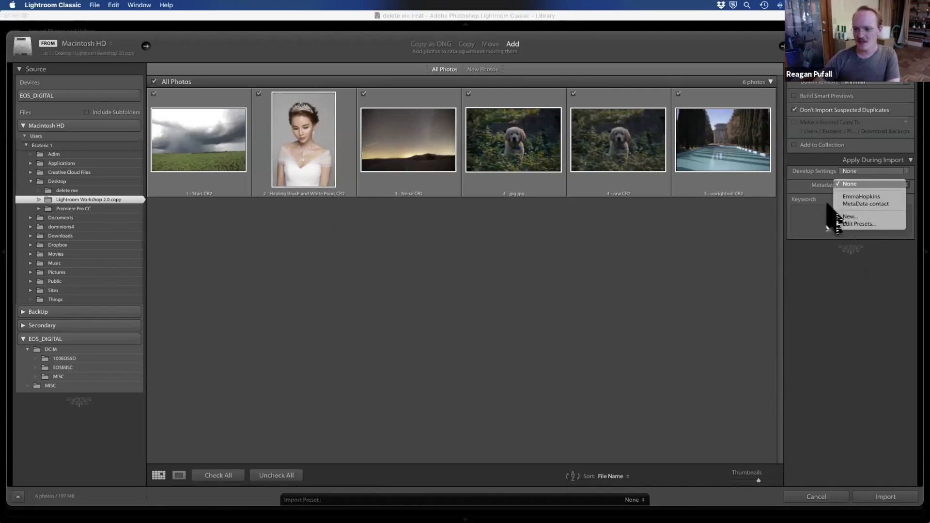
{"action": "left_click", "coordinate": [813, 256]}
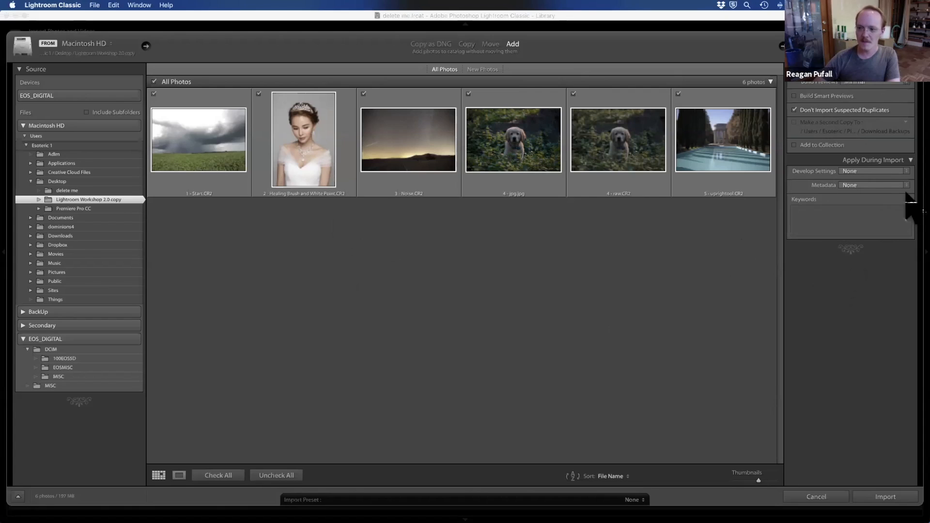
Step: Try the user preset Canon 02182018 Colorimetric as the import's develop settings, and set them back to None
{"action": "left_click", "coordinate": [907, 171]}
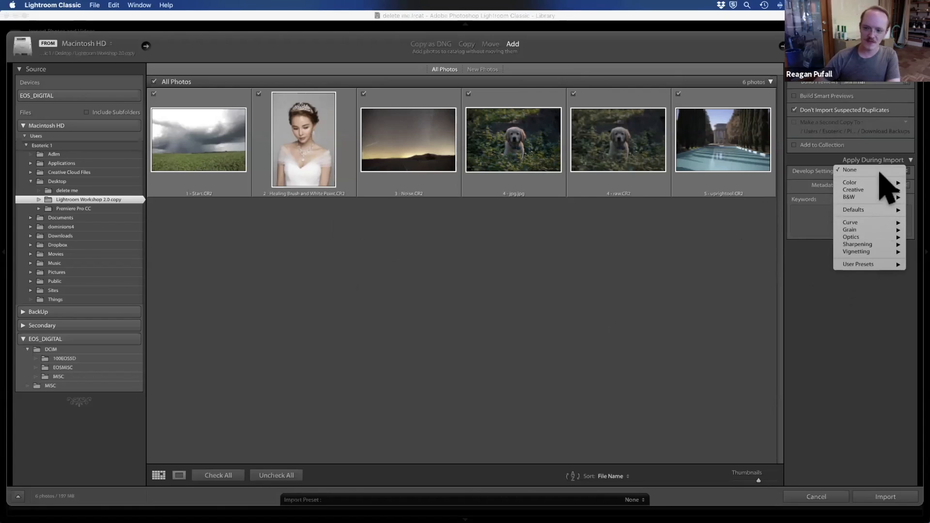
{"action": "mouse_move", "coordinate": [878, 266]}
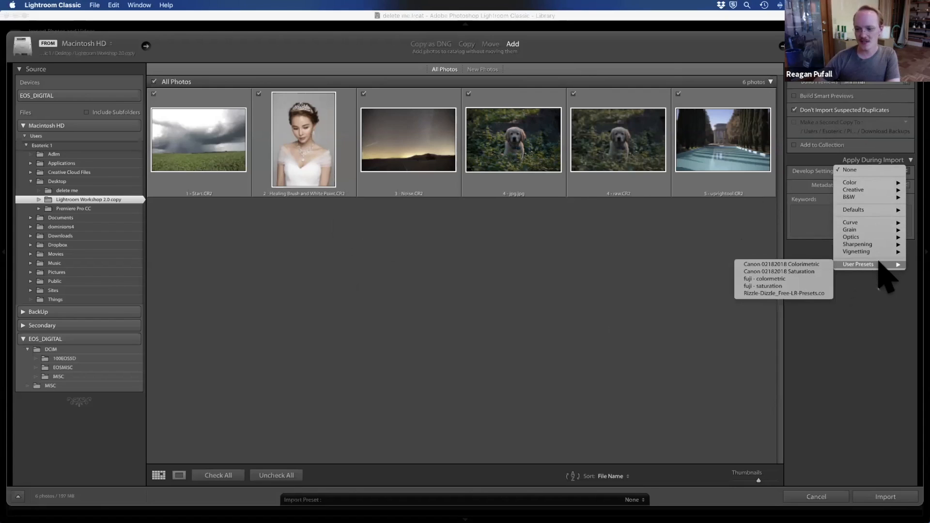
{"action": "left_click", "coordinate": [763, 265]}
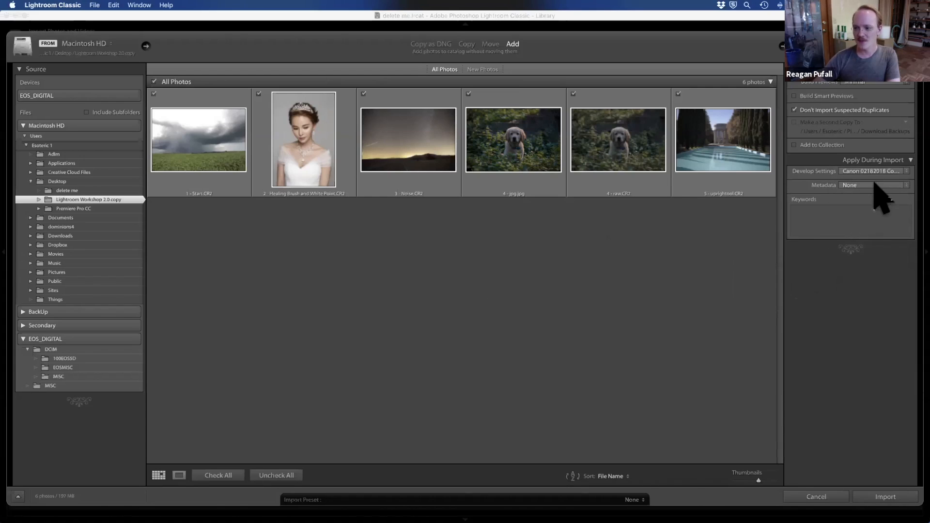
{"action": "left_click", "coordinate": [886, 173]}
{"action": "left_click", "coordinate": [886, 175]}
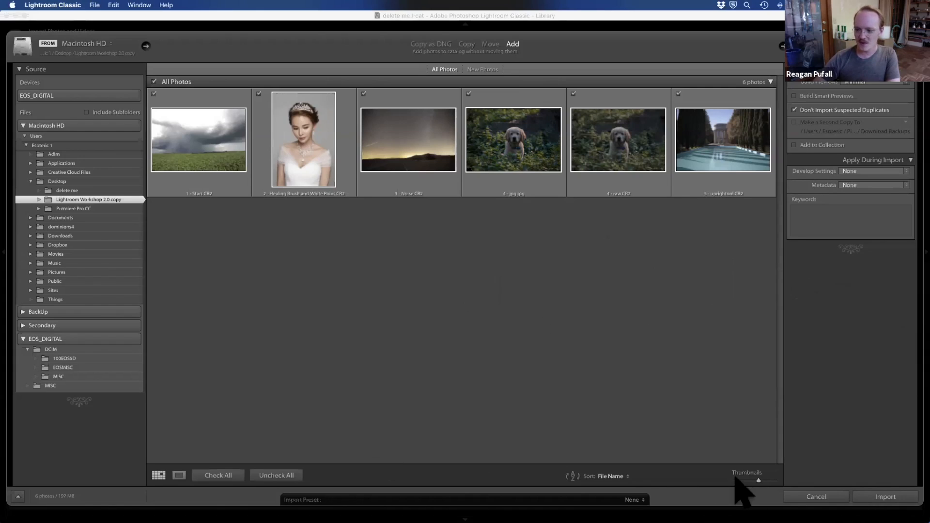
Step: Import the checked photos into the catalog and open the fifth one, showing the puppy, in loupe view
{"action": "left_click", "coordinate": [892, 497]}
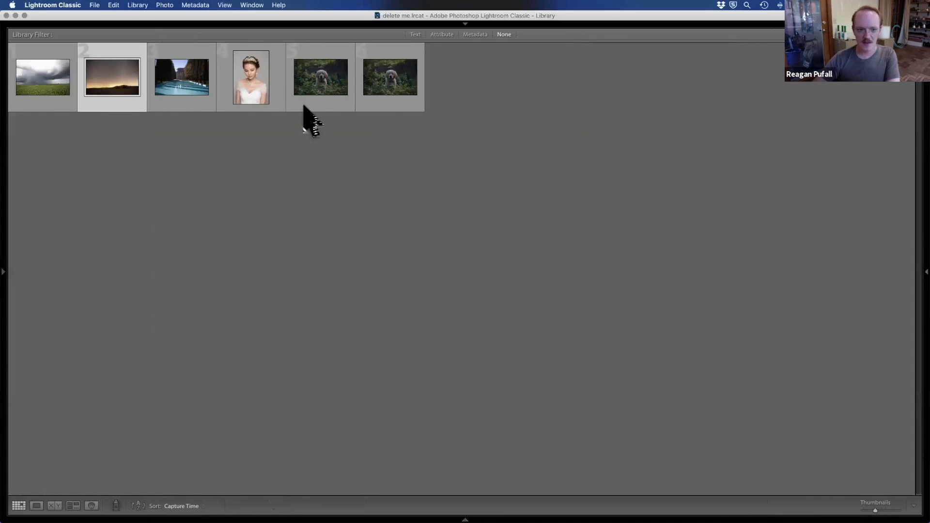
{"action": "double_click", "coordinate": [312, 83]}
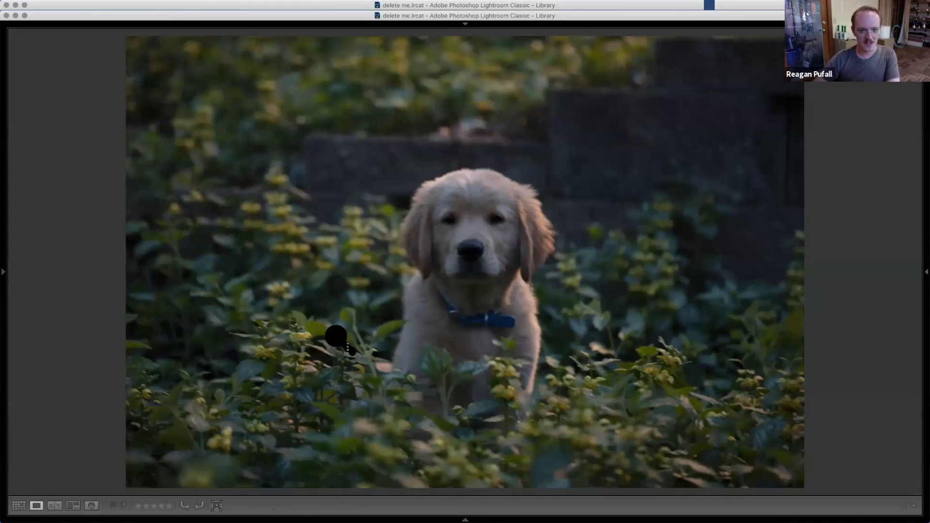
Step: Reveal the hidden side panels and the module picker around the puppy photo
{"action": "left_click", "coordinate": [4, 272]}
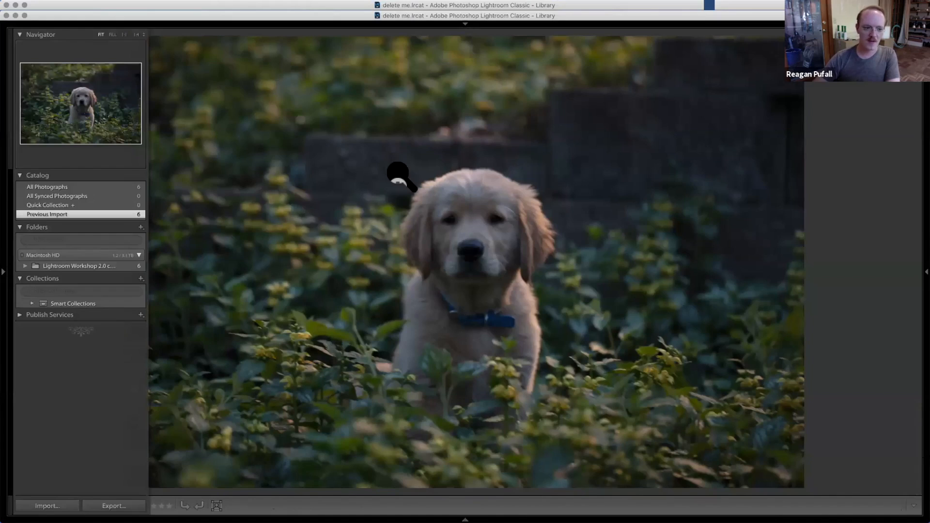
{"action": "left_click", "coordinate": [463, 24]}
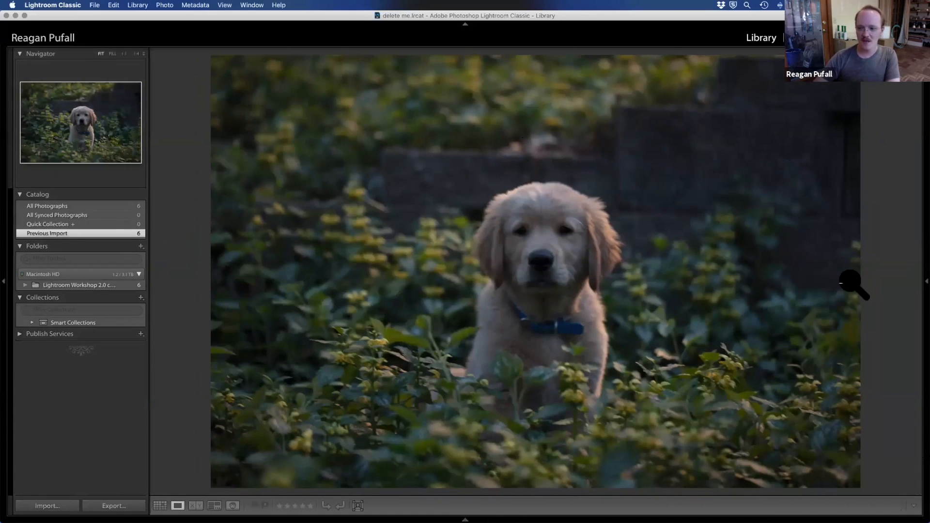
{"action": "left_click", "coordinate": [924, 281]}
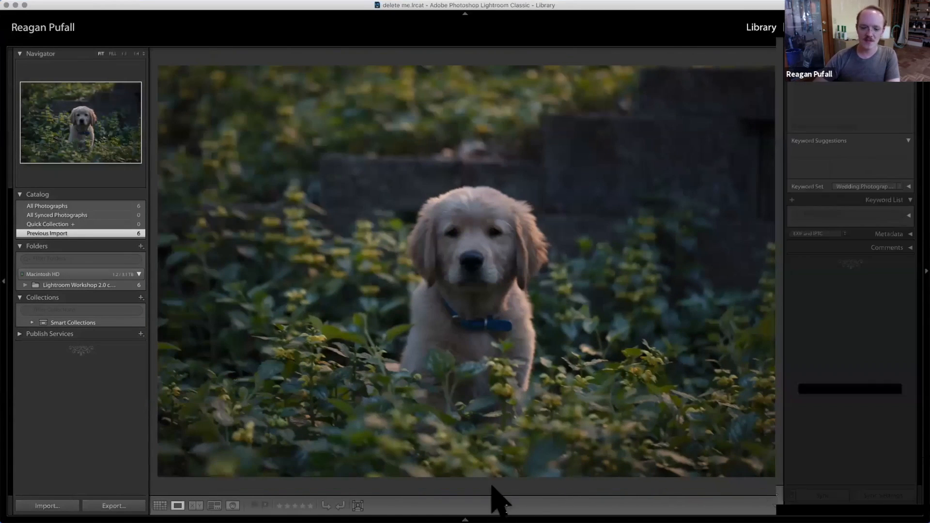
Step: Reveal the filmstrip below the puppy photo, and zoom the photo to Fill and on to 1:1
{"action": "left_click", "coordinate": [465, 518]}
{"action": "key", "text": "t"}
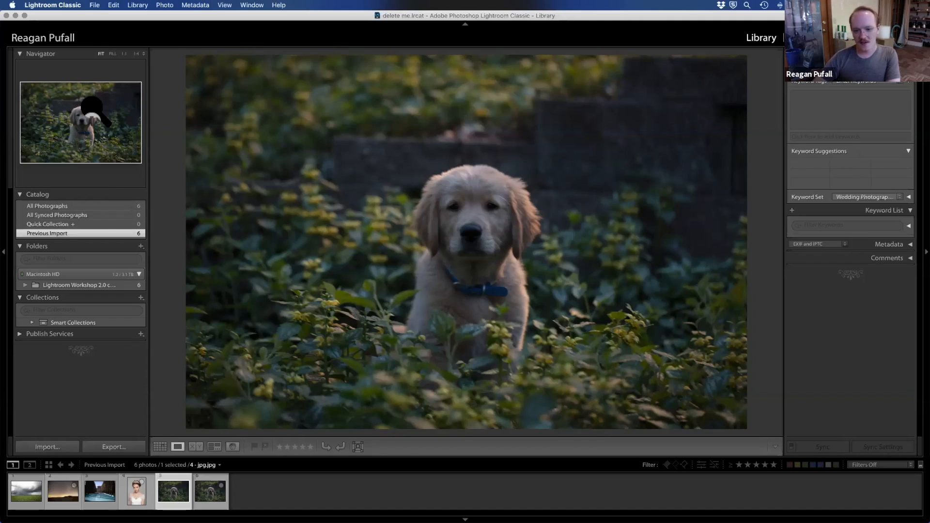
{"action": "left_click", "coordinate": [112, 53]}
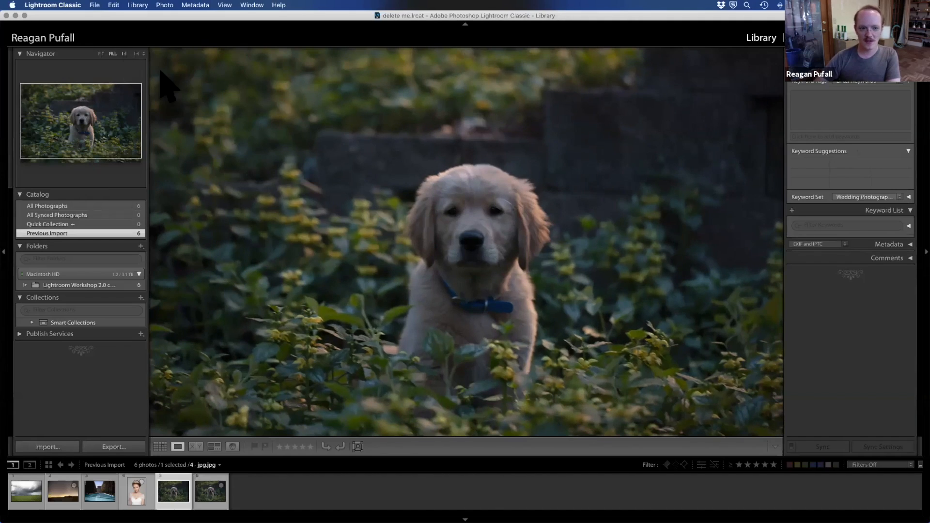
{"action": "left_click", "coordinate": [125, 54]}
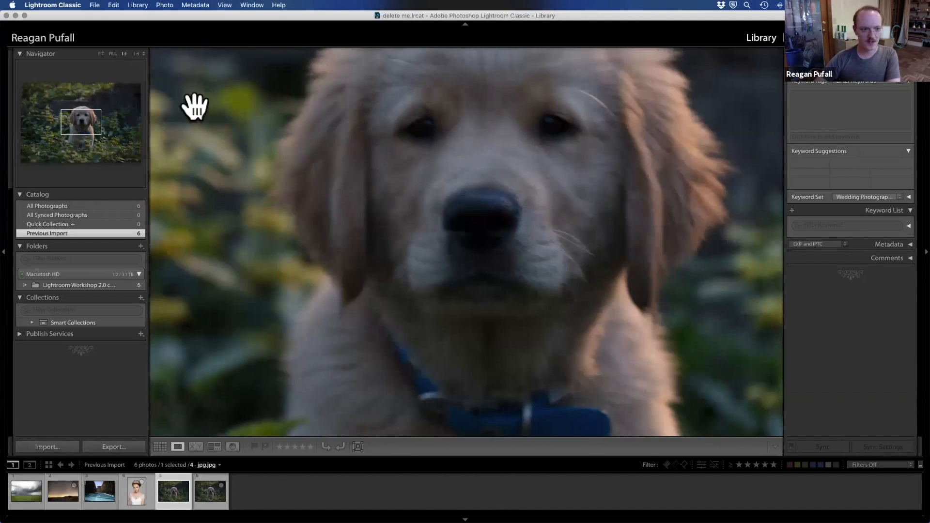
{"action": "left_click", "coordinate": [138, 53]}
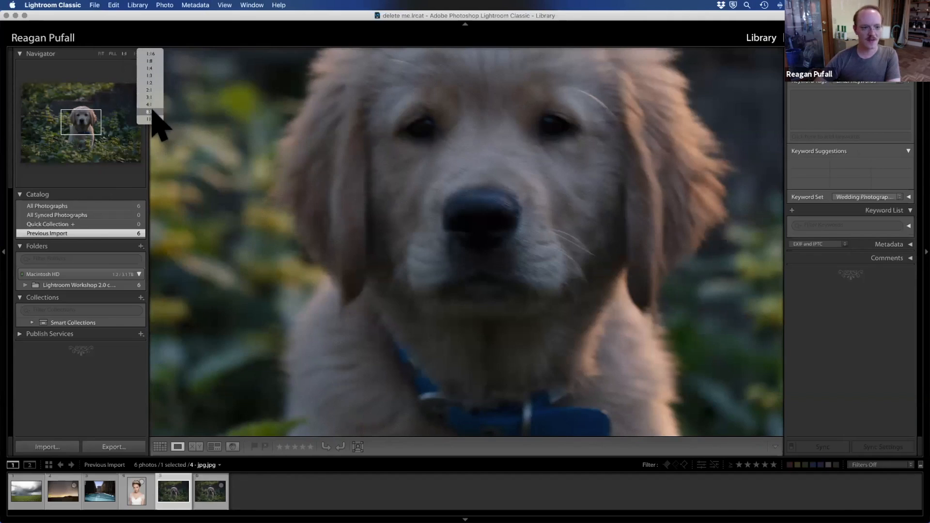
{"action": "left_click", "coordinate": [91, 155]}
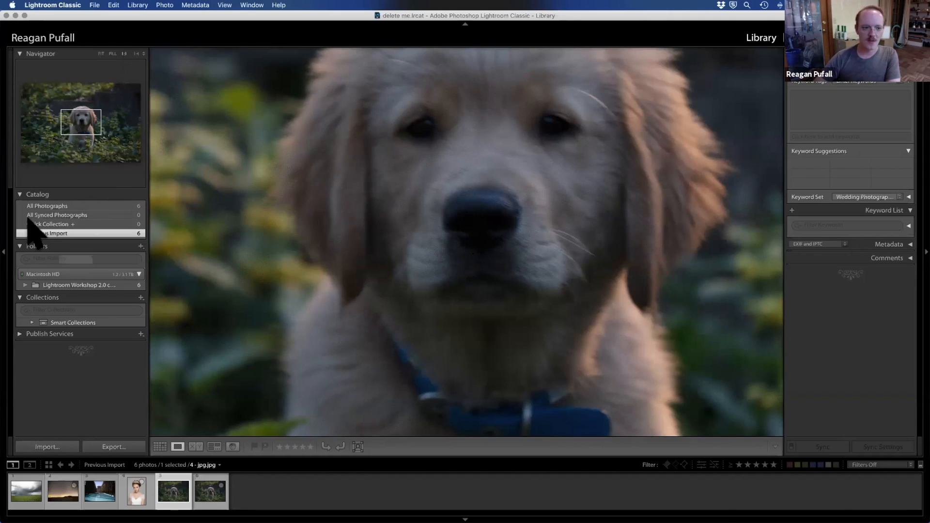
Step: Pan around the puppy photo at 1:1, go back to the grid and reopen the photo for another close look
{"action": "mouse_move", "coordinate": [80, 119]}
{"action": "left_mouse_down"}
{"action": "mouse_move", "coordinate": [67, 108]}
{"action": "mouse_move", "coordinate": [68, 125]}
{"action": "mouse_move", "coordinate": [88, 123]}
{"action": "mouse_move", "coordinate": [89, 104]}
{"action": "mouse_move", "coordinate": [75, 110]}
{"action": "left_mouse_up"}
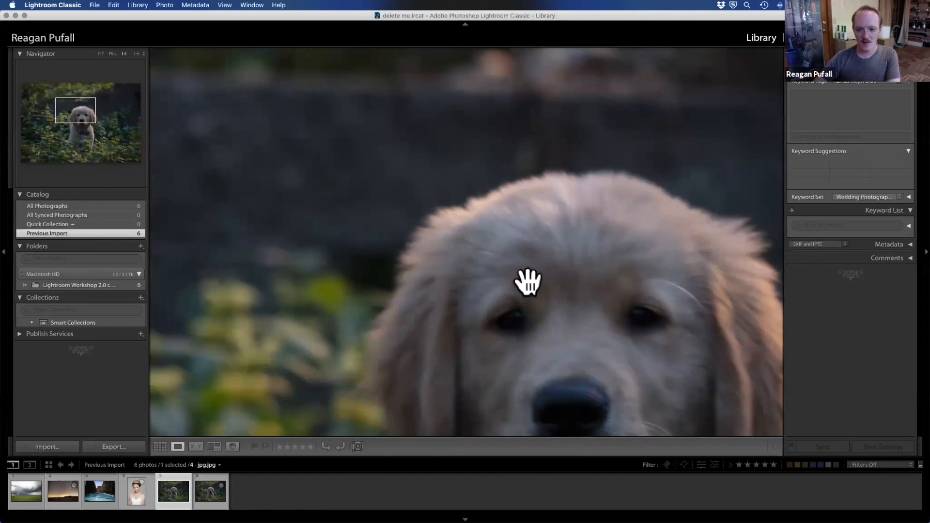
{"action": "left_click_drag", "start_coordinate": [305, 194], "coordinate": [463, 220]}
{"action": "key", "text": "g"}
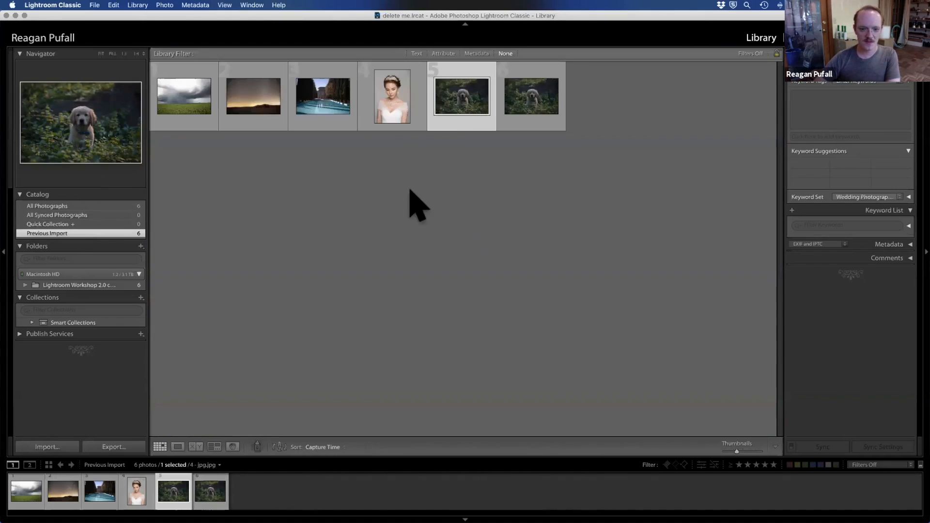
{"action": "double_click", "coordinate": [449, 89]}
{"action": "left_click_drag", "start_coordinate": [442, 264], "coordinate": [481, 219]}
{"action": "left_click_drag", "start_coordinate": [552, 279], "coordinate": [424, 356]}
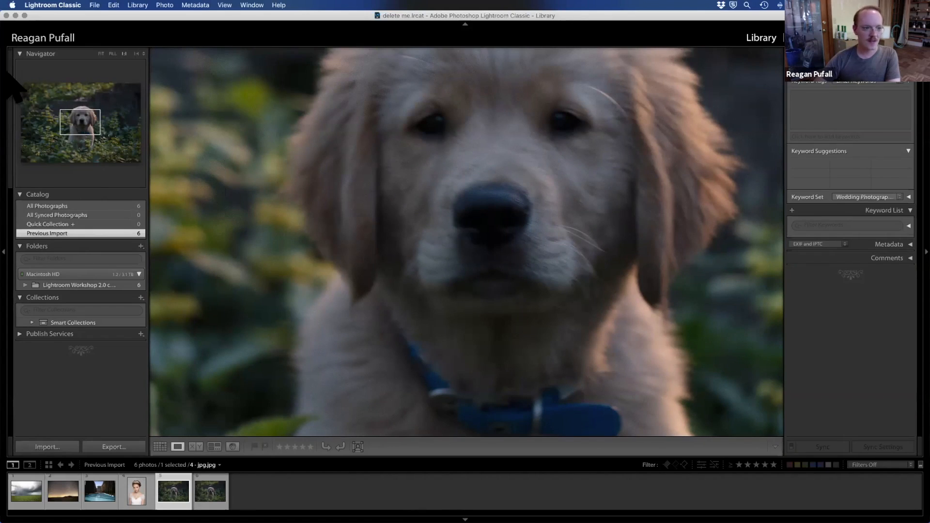
Step: Browse the catalog's All Photographs and Previous Import sources in grid view, collapsing the Navigator and Catalog sections
{"action": "left_click", "coordinate": [20, 54]}
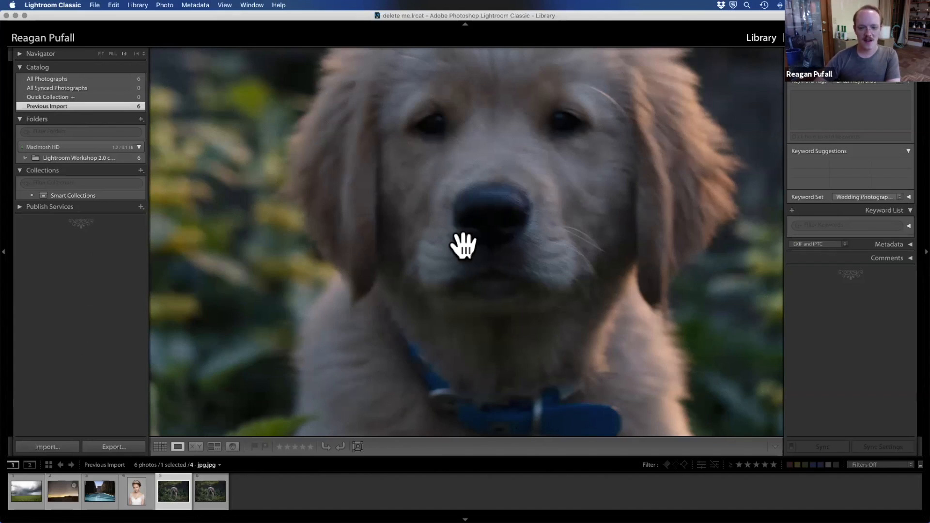
{"action": "left_click_drag", "start_coordinate": [509, 244], "coordinate": [511, 250]}
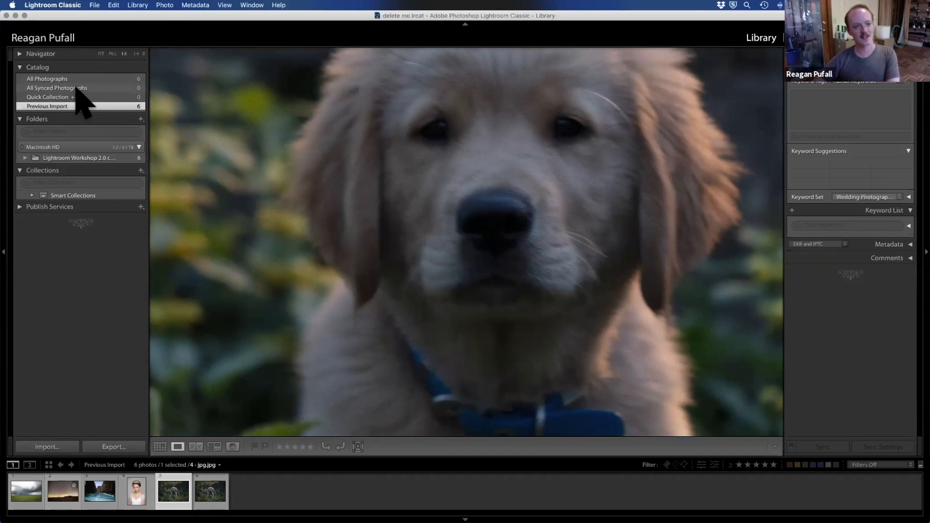
{"action": "left_click", "coordinate": [50, 79]}
{"action": "key", "text": "g"}
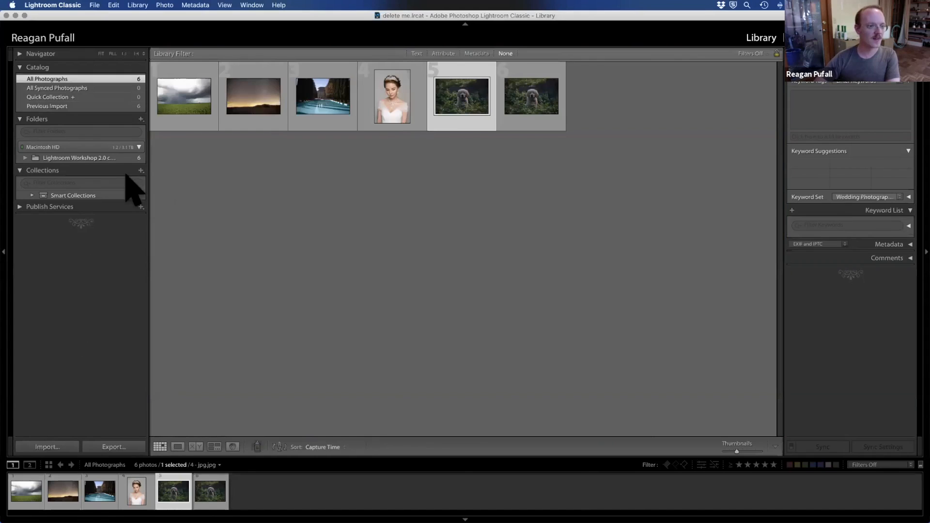
{"action": "left_click", "coordinate": [55, 104]}
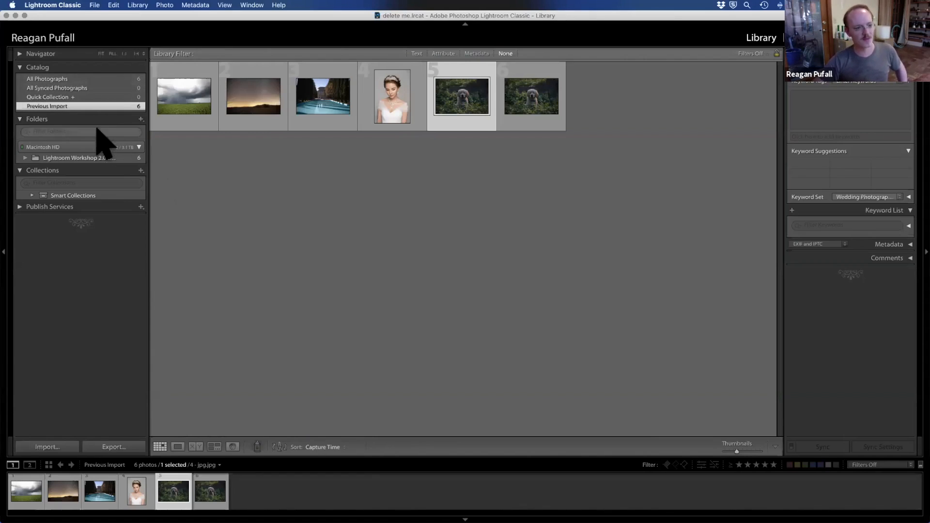
{"action": "left_click", "coordinate": [22, 67]}
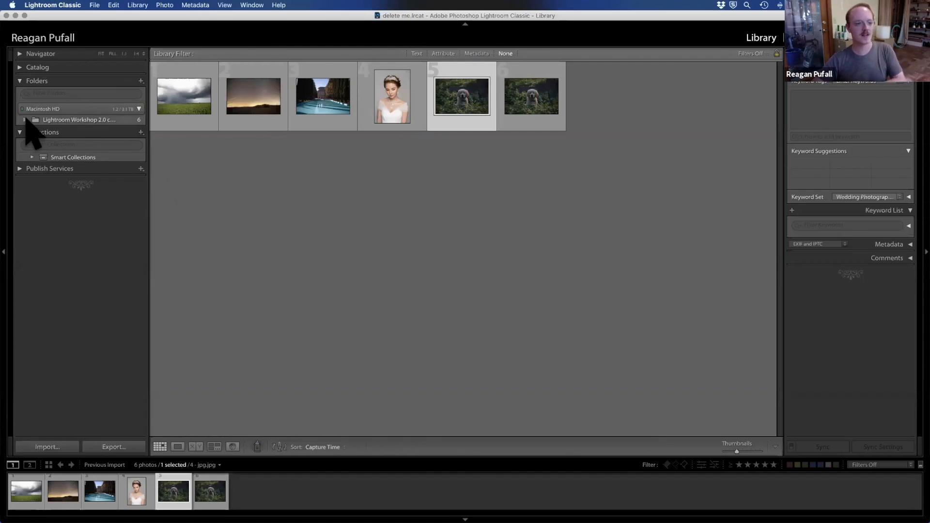
Step: Show the Lightroom Workshop 2.0 copy folder and examine its options for adding folders, leaving the Folders section collapsed
{"action": "left_click", "coordinate": [42, 120]}
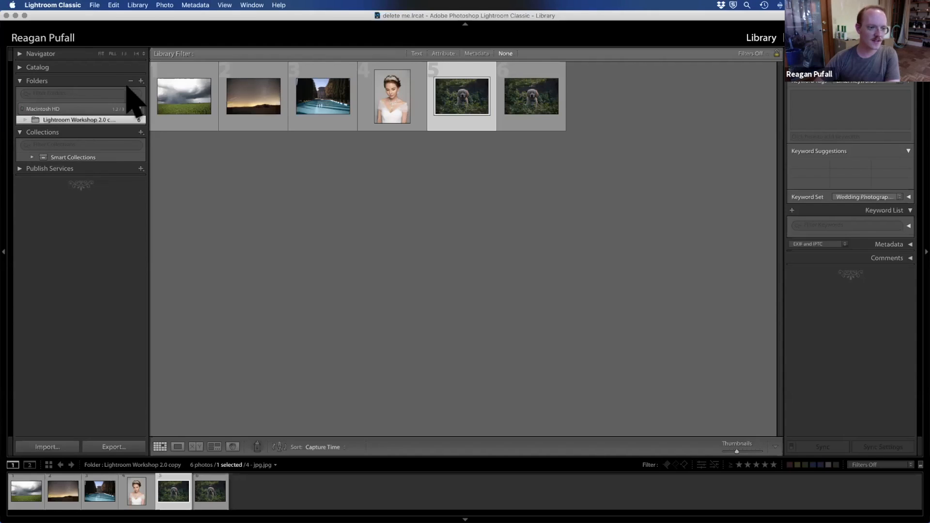
{"action": "left_click", "coordinate": [141, 80]}
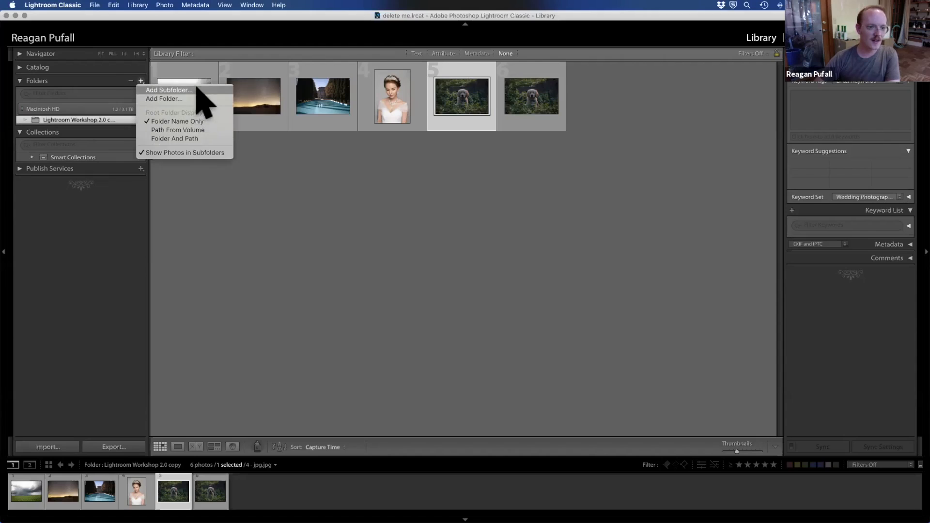
{"action": "left_click", "coordinate": [90, 212]}
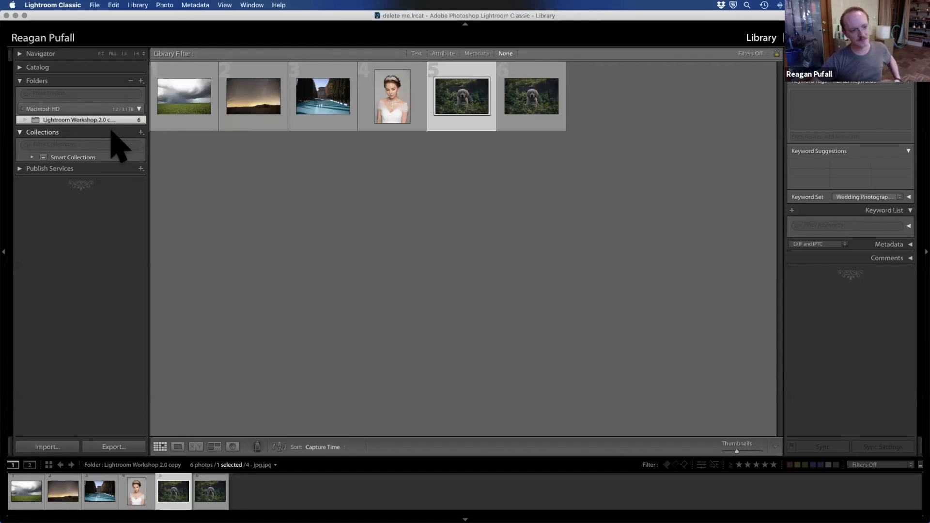
{"action": "left_click", "coordinate": [24, 80]}
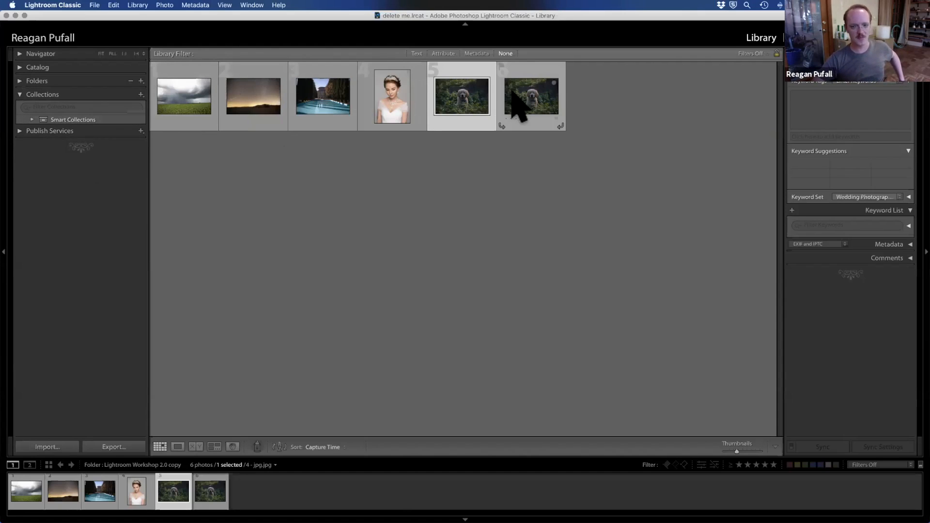
Step: Rate the first photo, the stormy field, five stars and show the Five Stars smart collection
{"action": "left_click", "coordinate": [188, 105]}
{"action": "key", "text": "5"}
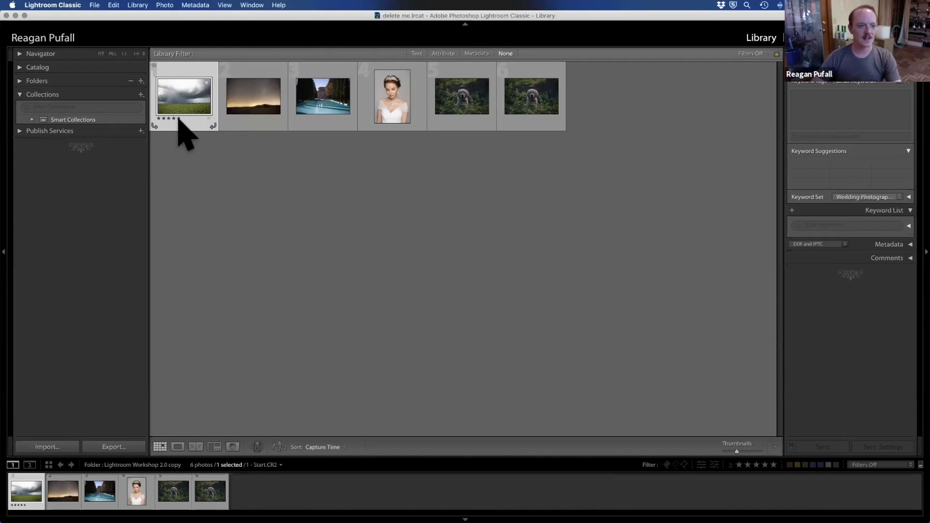
{"action": "left_click", "coordinate": [32, 120]}
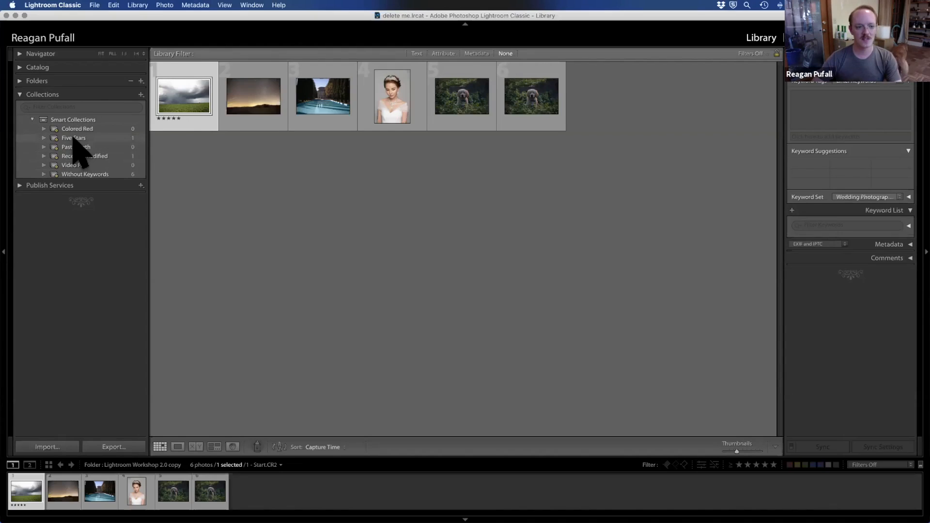
{"action": "left_click", "coordinate": [73, 138]}
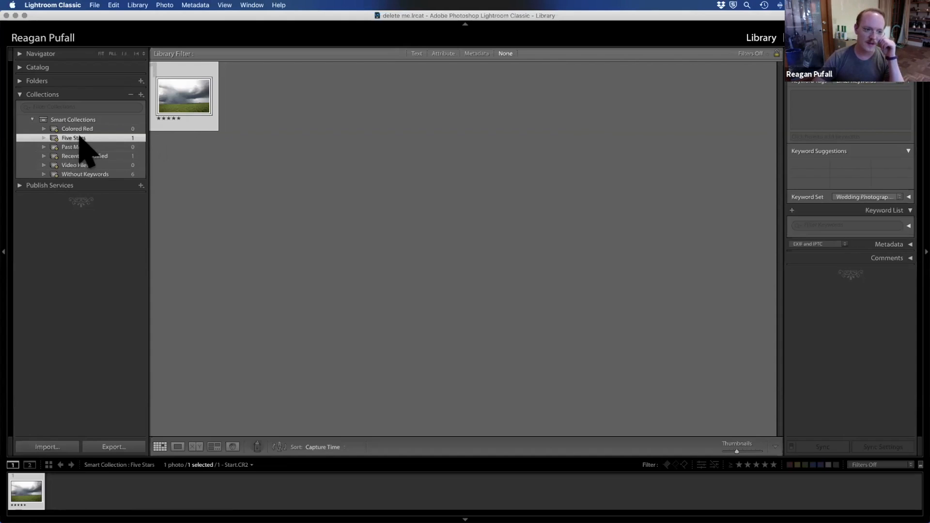
Step: Return to All Photographs and cycle the stormy field photo's color label from red to green
{"action": "left_click", "coordinate": [21, 81]}
{"action": "left_click", "coordinate": [24, 80]}
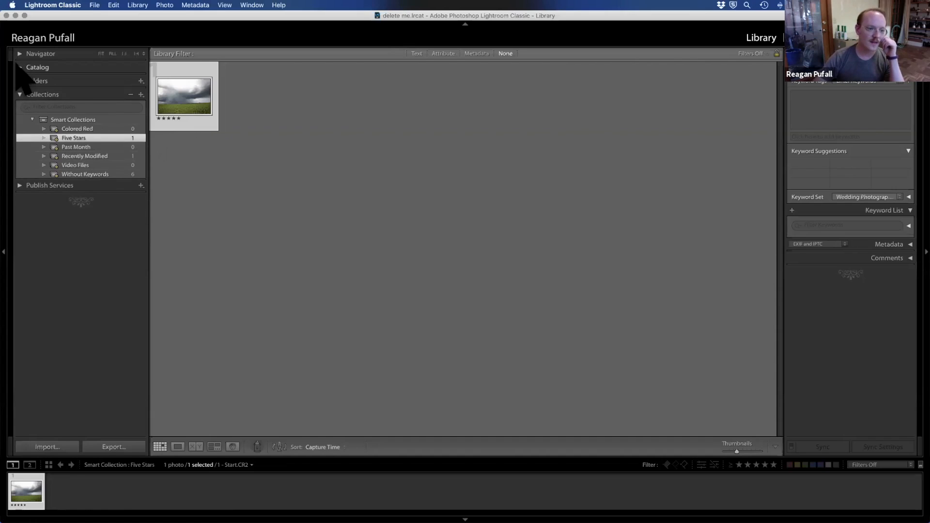
{"action": "left_click", "coordinate": [24, 67]}
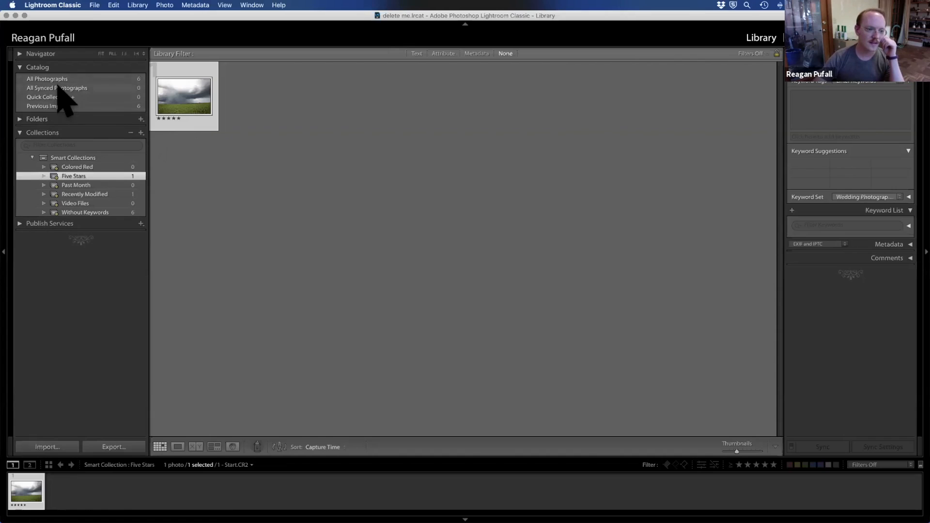
{"action": "left_click", "coordinate": [56, 79]}
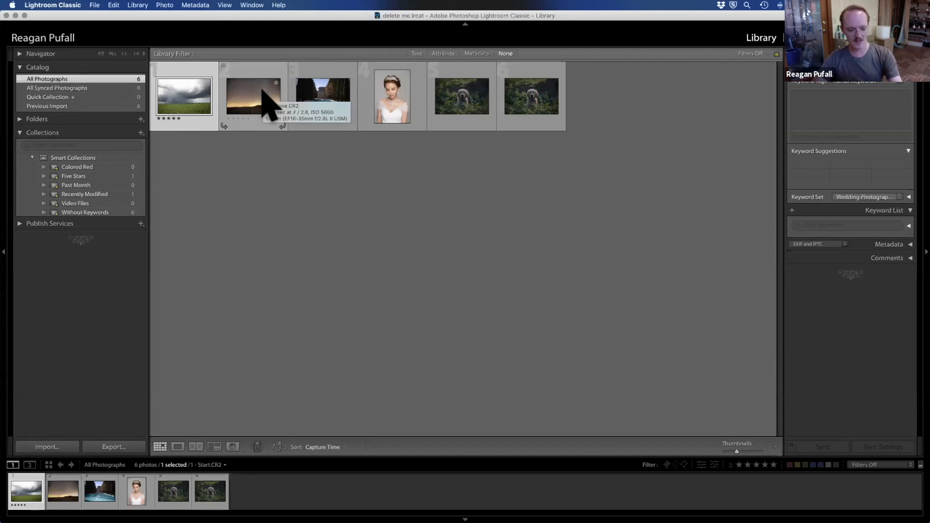
{"action": "key", "text": "6"}
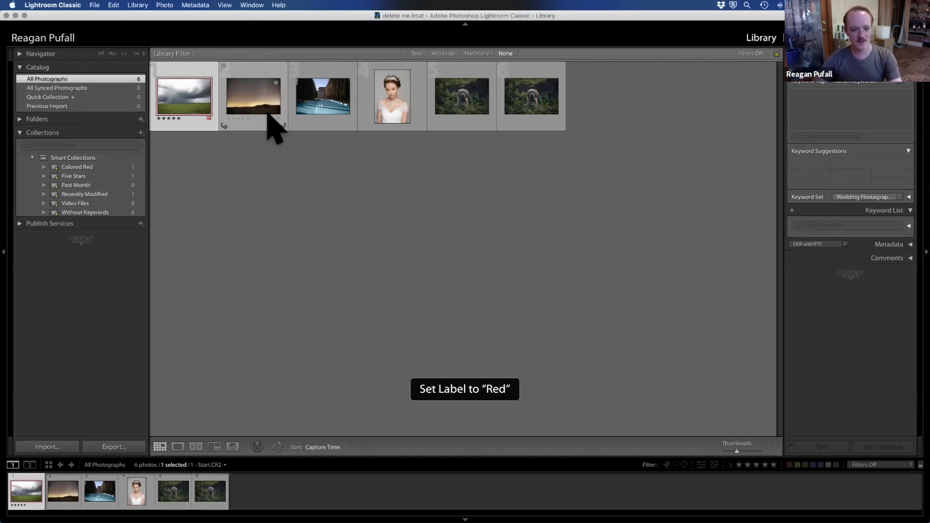
{"action": "key", "text": "7"}
{"action": "key", "text": "8"}
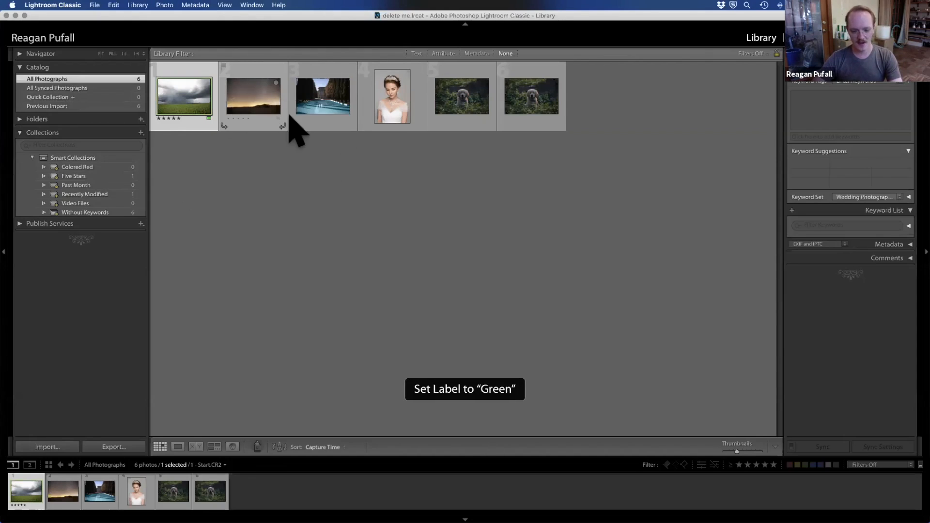
Step: Flag the stormy field photo as a pick and clear the photo selection
{"action": "right_click", "coordinate": [172, 101]}
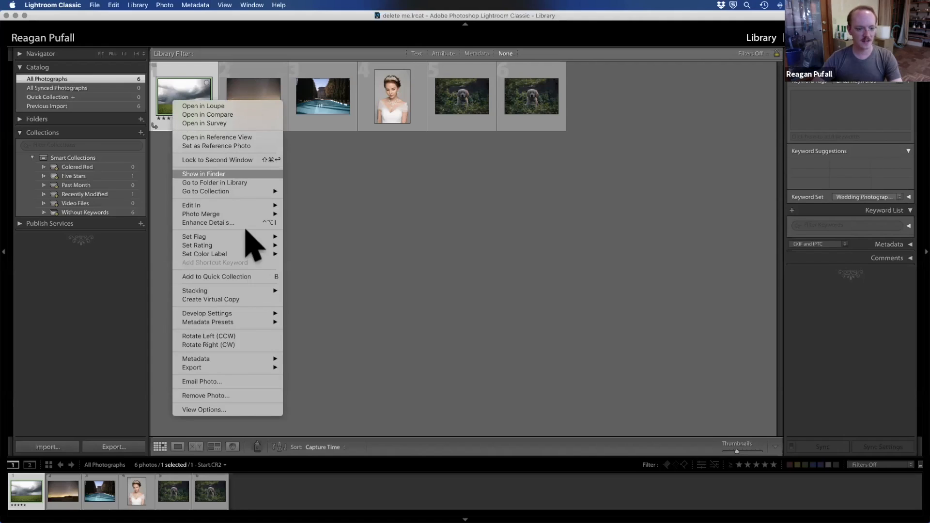
{"action": "mouse_move", "coordinate": [261, 236]}
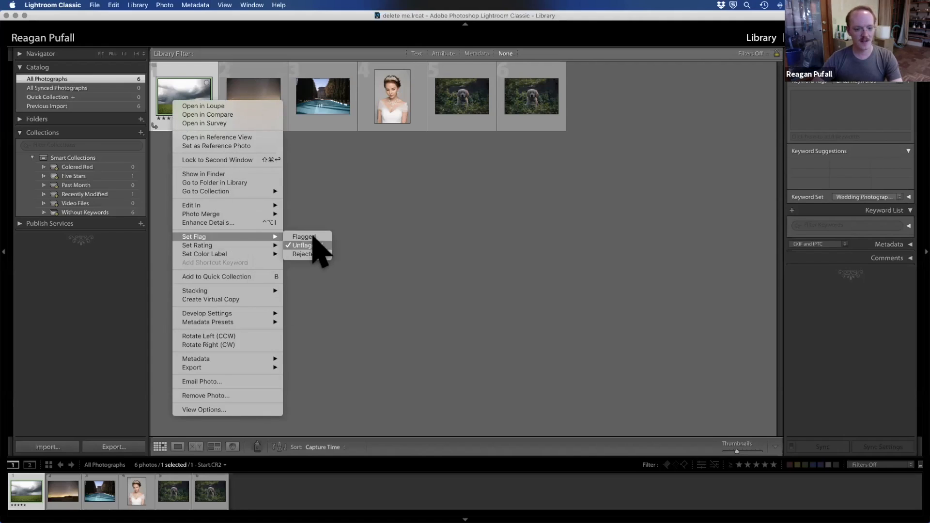
{"action": "left_click", "coordinate": [312, 237]}
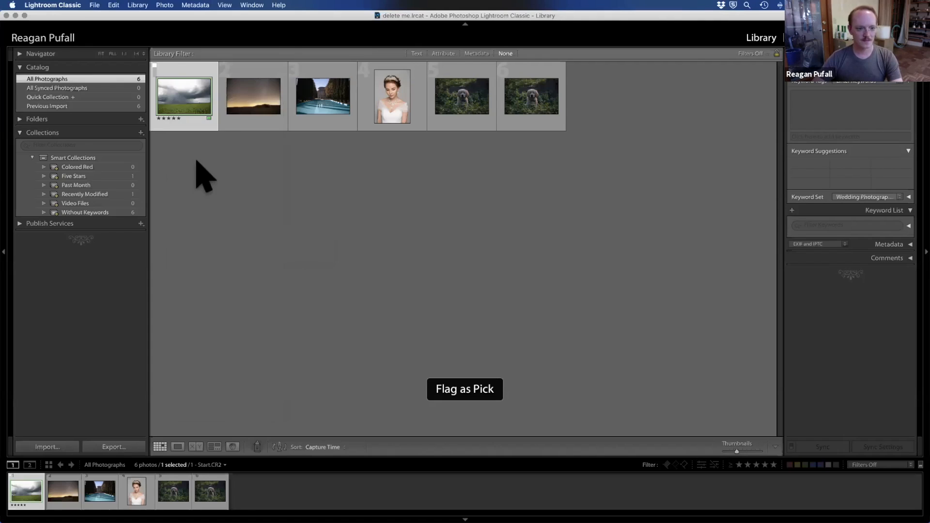
{"action": "left_click", "coordinate": [197, 161]}
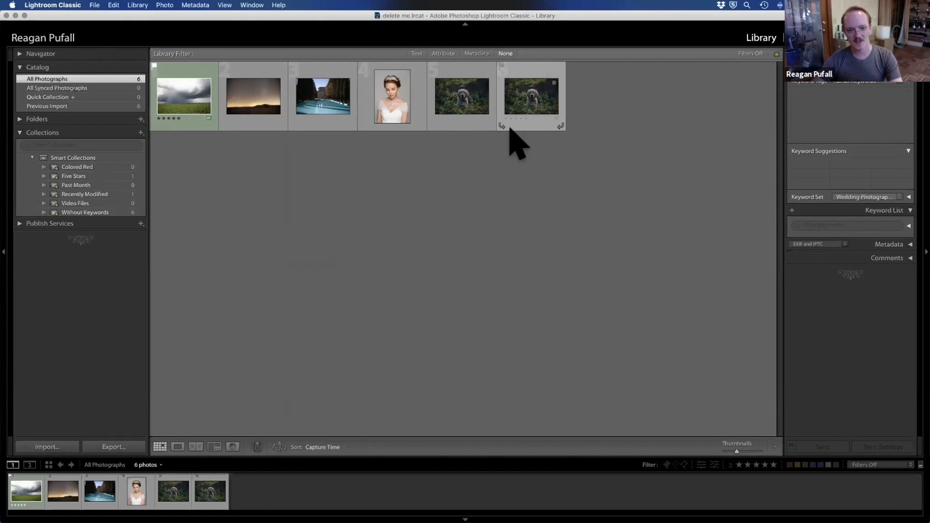
Step: Select the bride portrait and examine the available sort orders for the grid, keeping Capture Time
{"action": "left_click", "coordinate": [409, 116]}
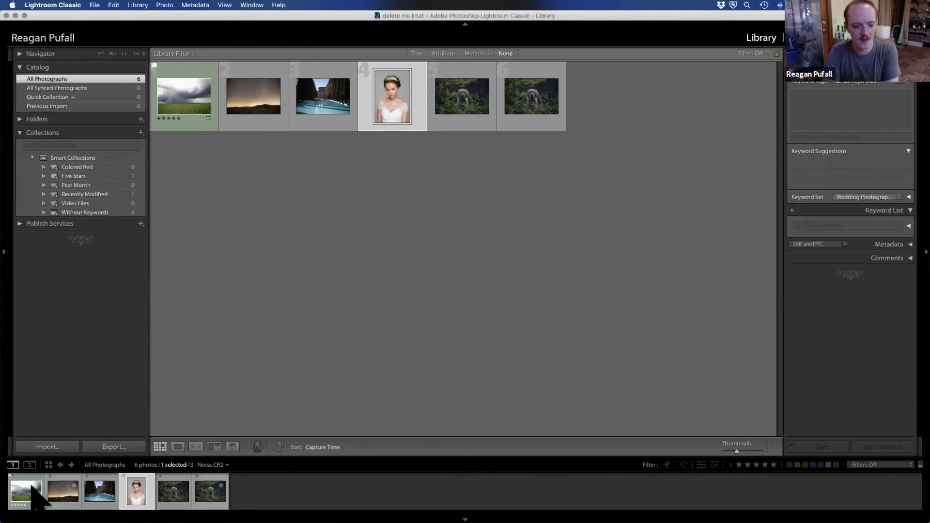
{"action": "left_click", "coordinate": [343, 445]}
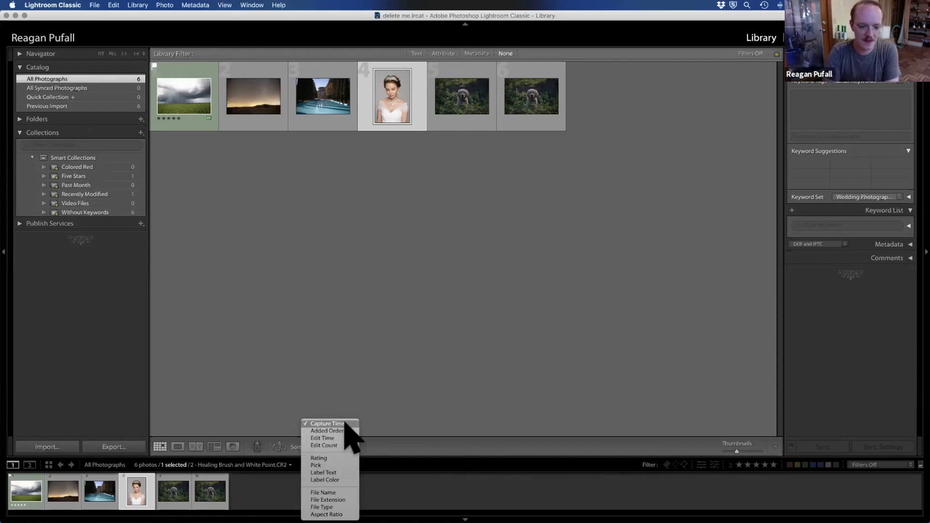
{"action": "left_click", "coordinate": [493, 377]}
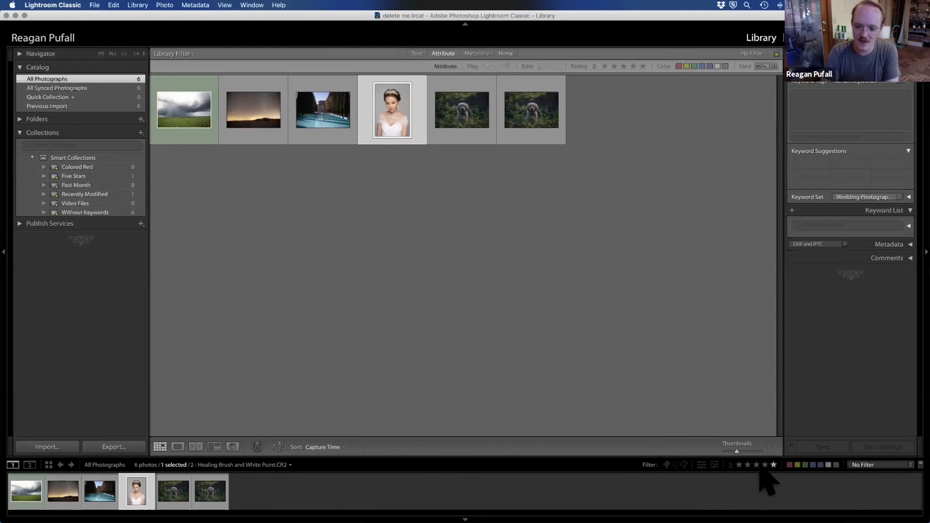
Step: Filter the photos to one star and higher with a green label, and open the list of photo sources
{"action": "left_click", "coordinate": [739, 464]}
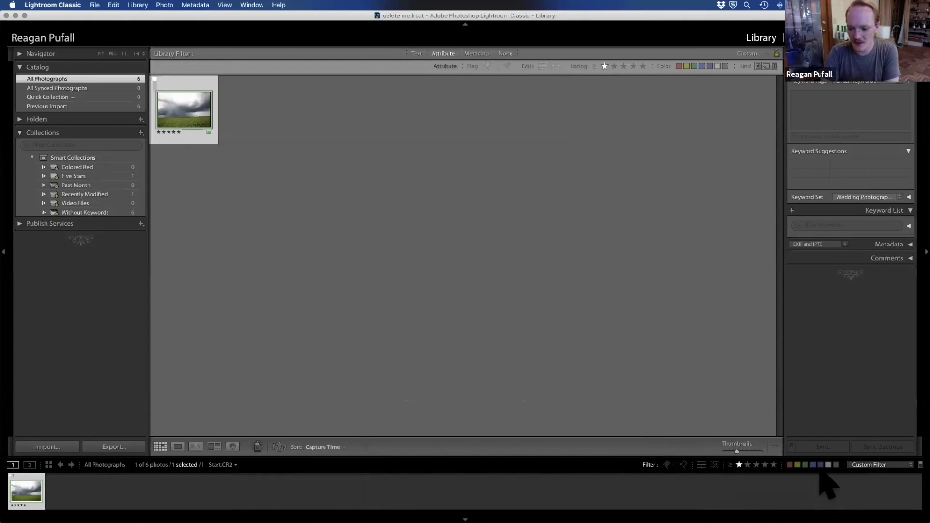
{"action": "left_click", "coordinate": [805, 465]}
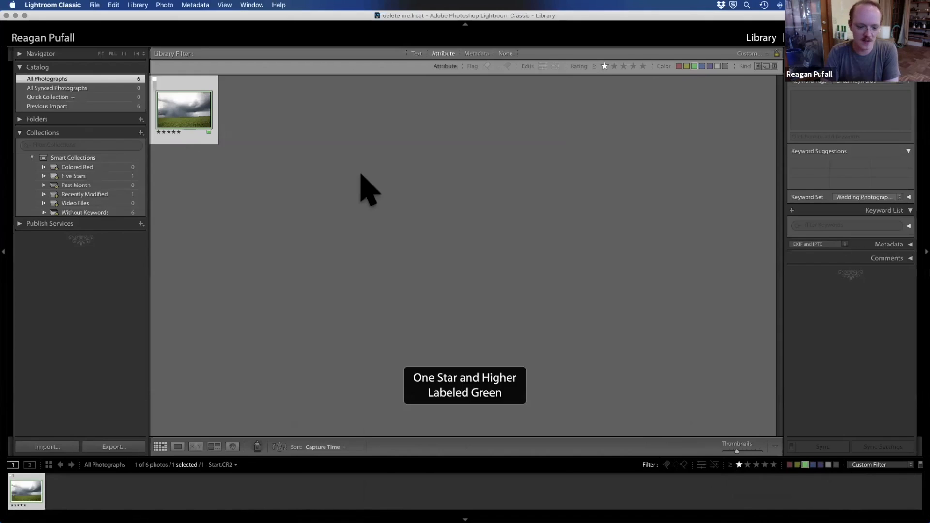
{"action": "left_click", "coordinate": [629, 464]}
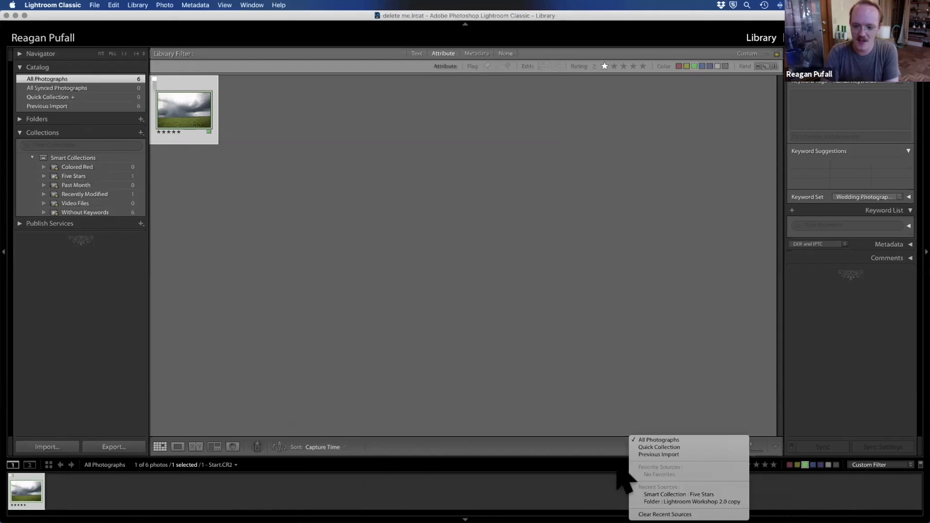
Step: Dismiss the list of photo sources and clear the star rating and green label filters
{"action": "left_click", "coordinate": [670, 332]}
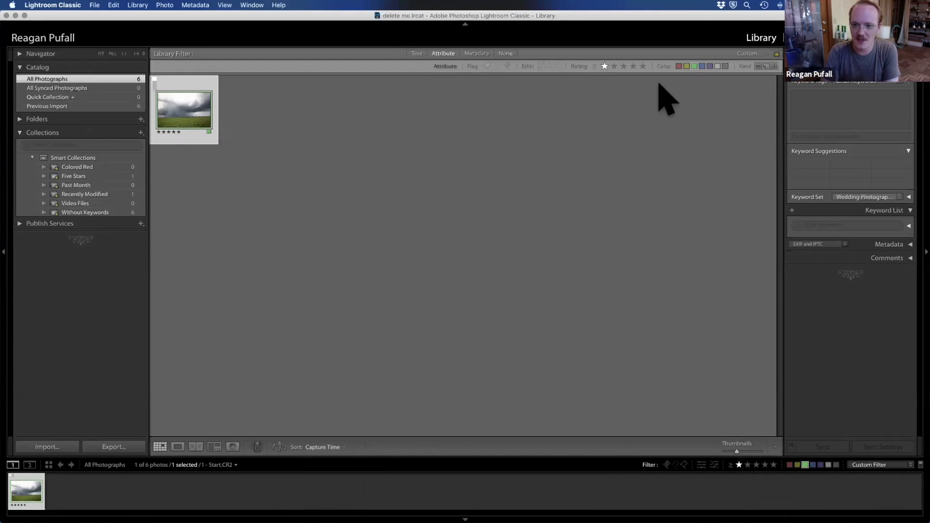
{"action": "left_click", "coordinate": [740, 466]}
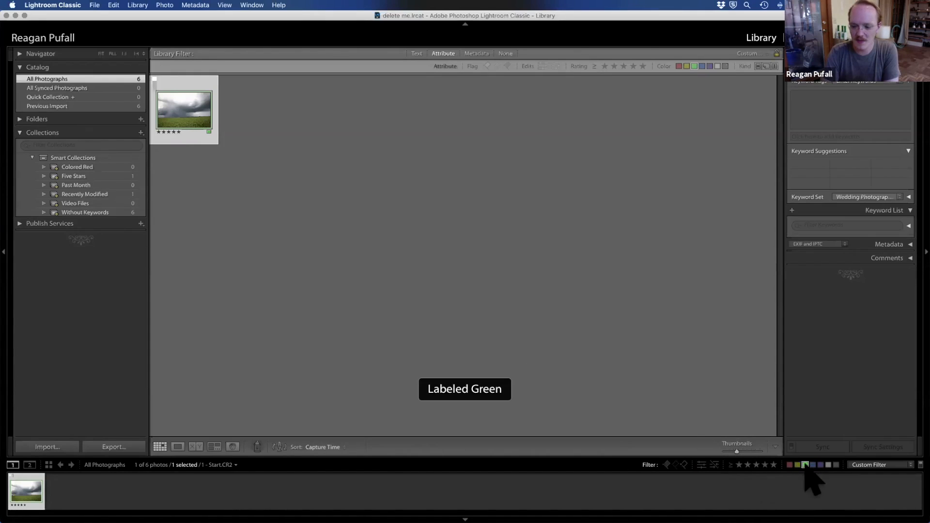
{"action": "left_click", "coordinate": [804, 466]}
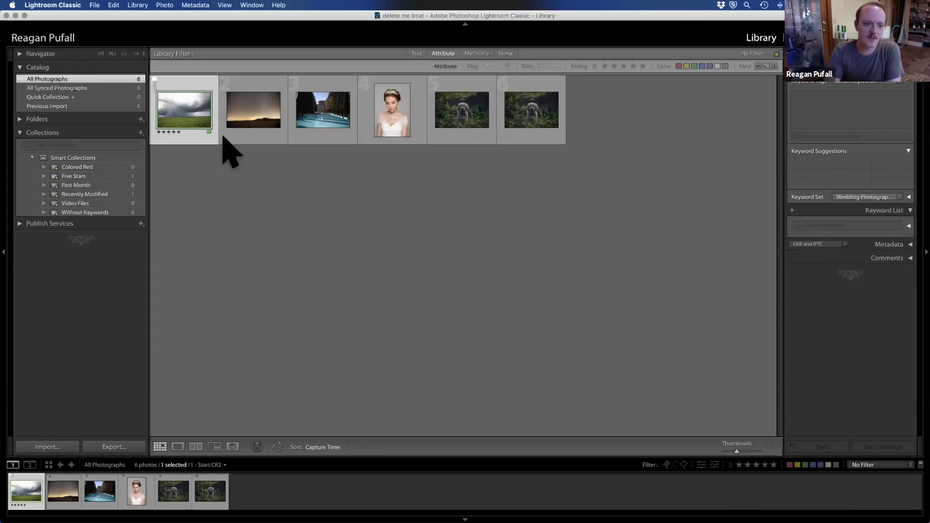
Step: View the photos in Loupe, Compare, Survey and People views, starting with the stormy field photo, and return to the grid
{"action": "double_click", "coordinate": [182, 120]}
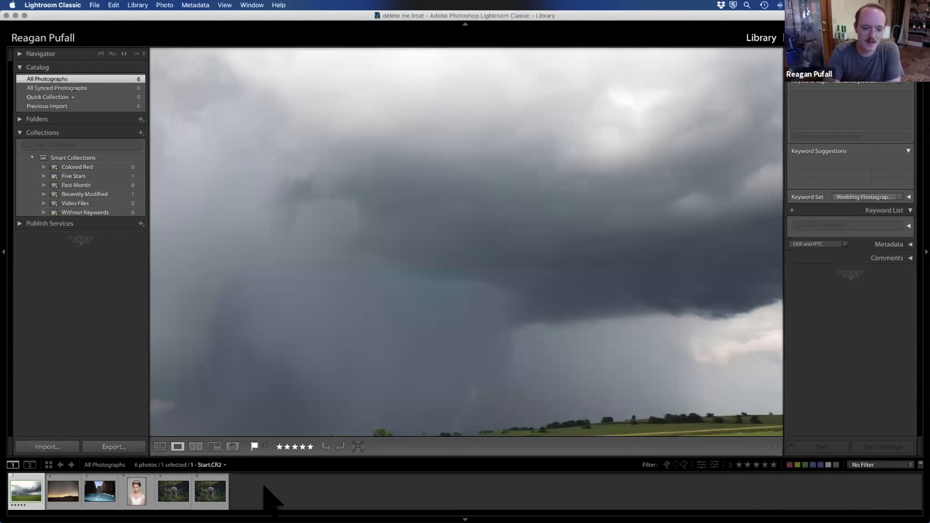
{"action": "left_click", "coordinate": [160, 446]}
{"action": "left_click", "coordinate": [177, 447]}
{"action": "left_click", "coordinate": [196, 446]}
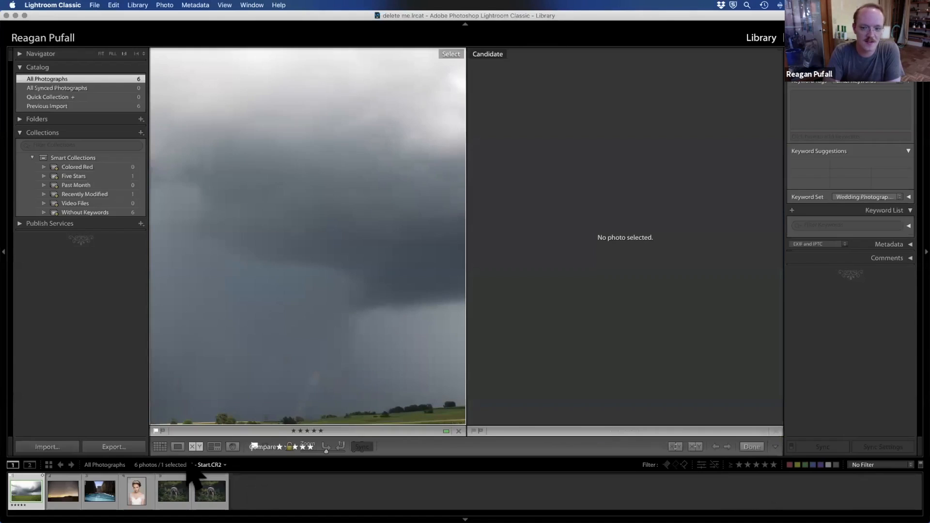
{"action": "left_click", "coordinate": [214, 447]}
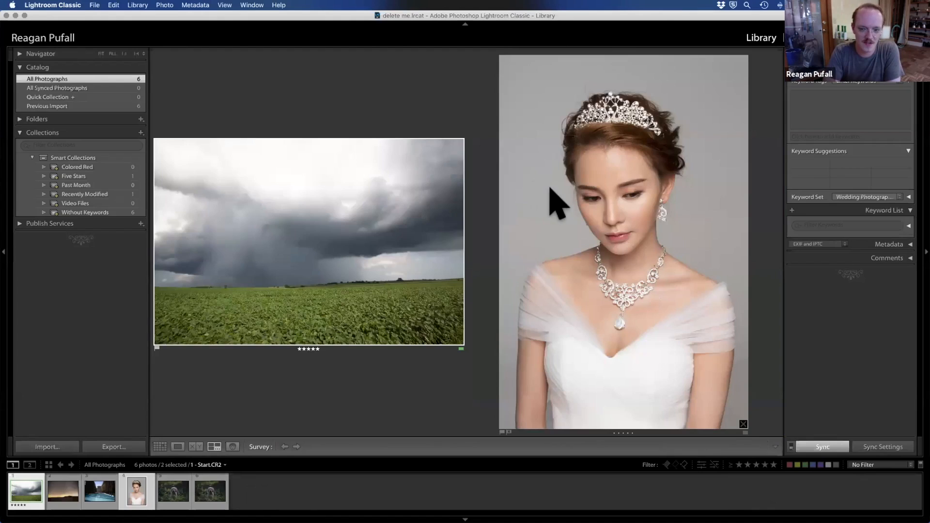
{"action": "left_click", "coordinate": [233, 446]}
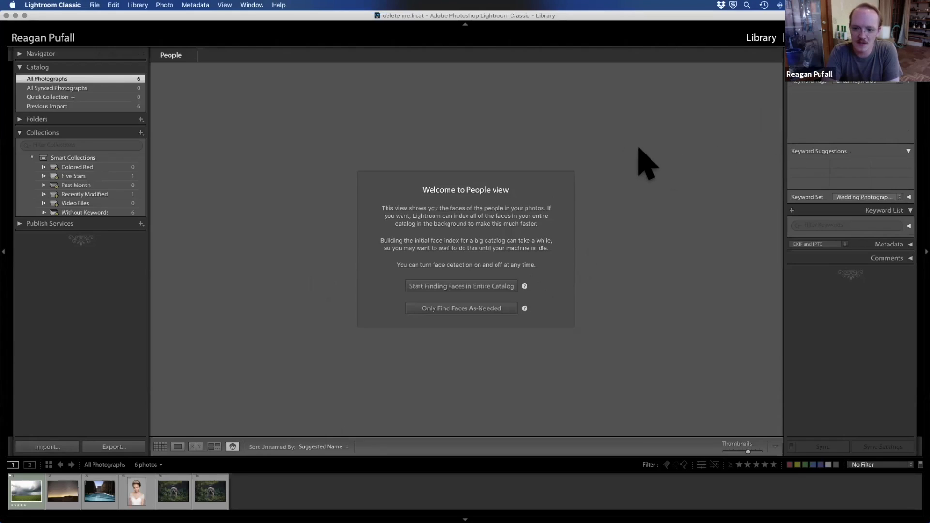
{"action": "left_click", "coordinate": [161, 445]}
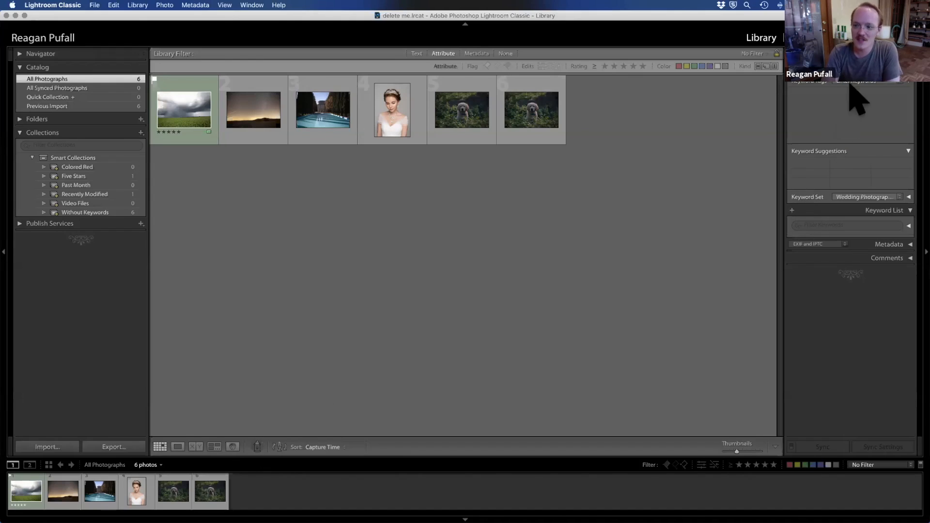
Step: Expand the Comments and Metadata sections and select the stormy field photo to show its metadata
{"action": "scroll", "coordinate": [851, 194], "scroll_direction": "up", "scroll_amount": 3}
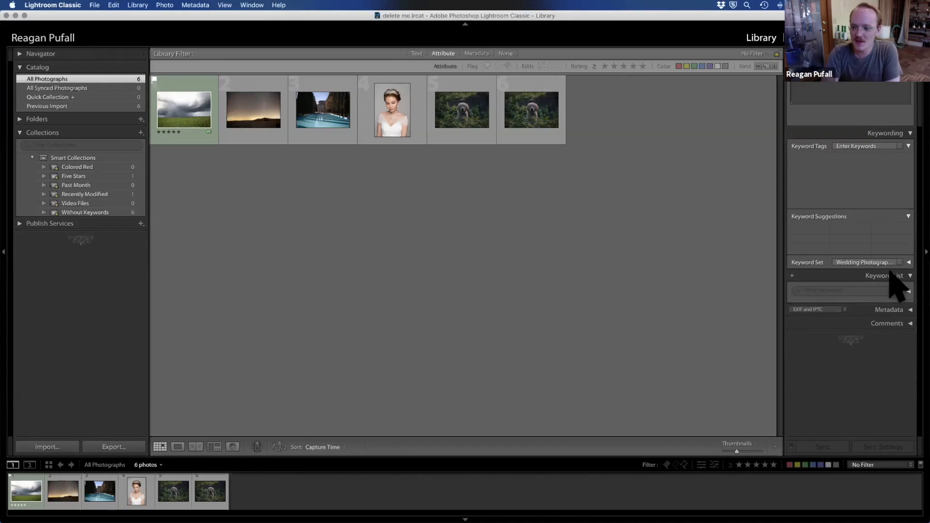
{"action": "left_click", "coordinate": [910, 324]}
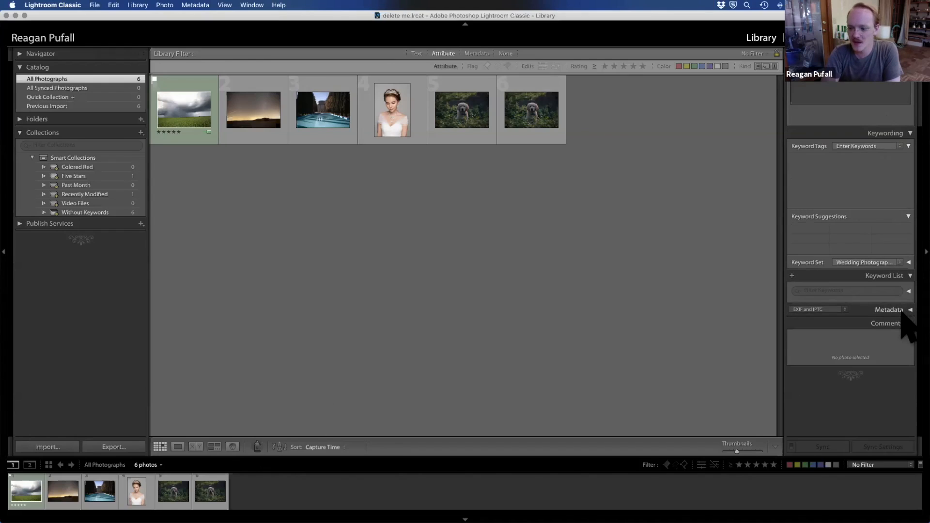
{"action": "left_click", "coordinate": [902, 312]}
{"action": "scroll", "coordinate": [887, 247], "scroll_direction": "up", "scroll_amount": 5}
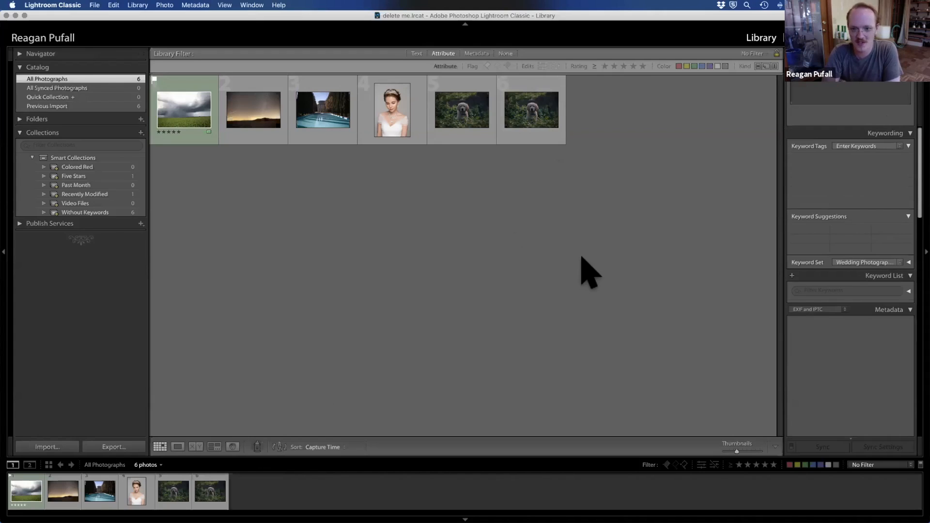
{"action": "left_click", "coordinate": [194, 118]}
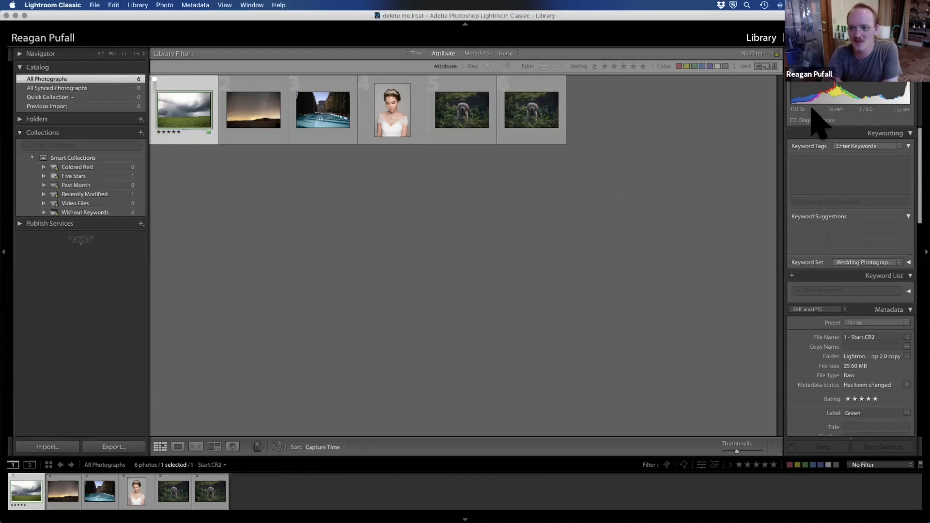
Step: Enlarge the photos to fit the view and examine the histograms of the stormy field, puppy, bride and pool temple photos
{"action": "double_click", "coordinate": [178, 104]}
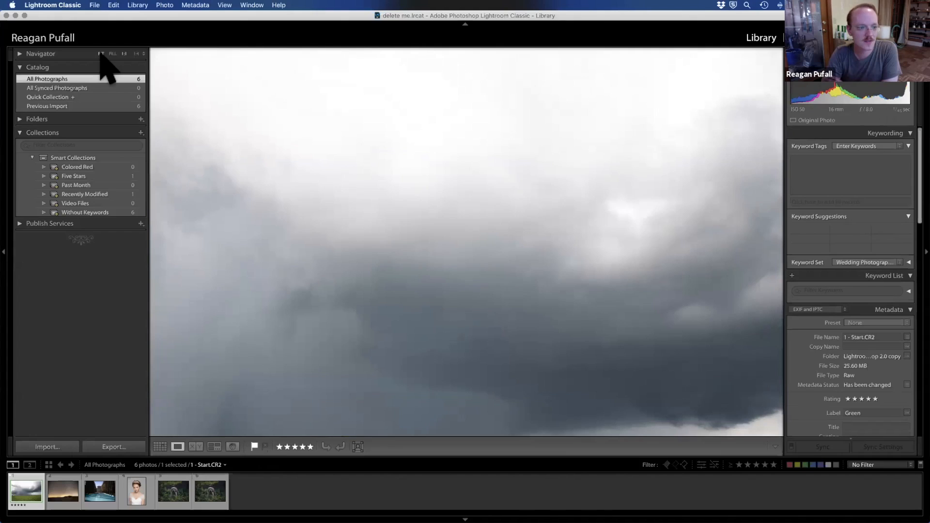
{"action": "left_click", "coordinate": [101, 54]}
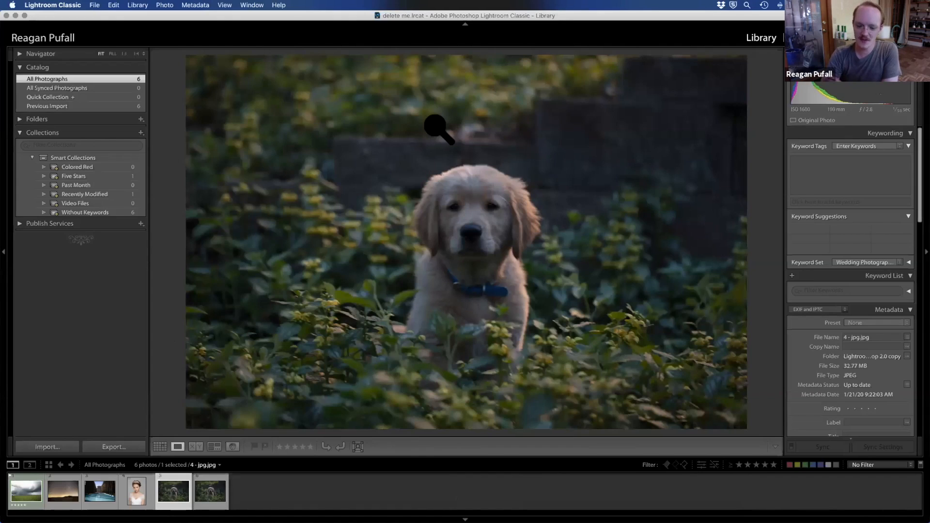
{"action": "key", "text": "XF86MonBrightnessUp"}
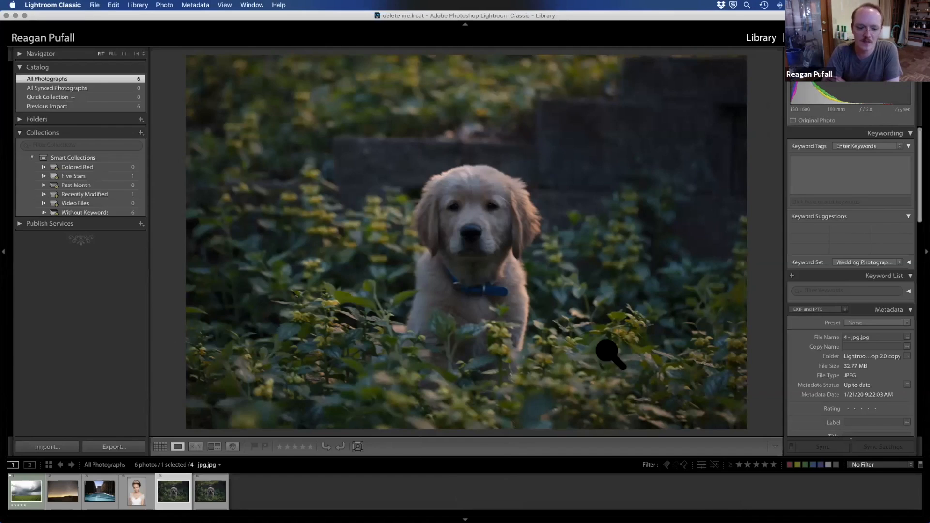
{"action": "left_click", "coordinate": [141, 491]}
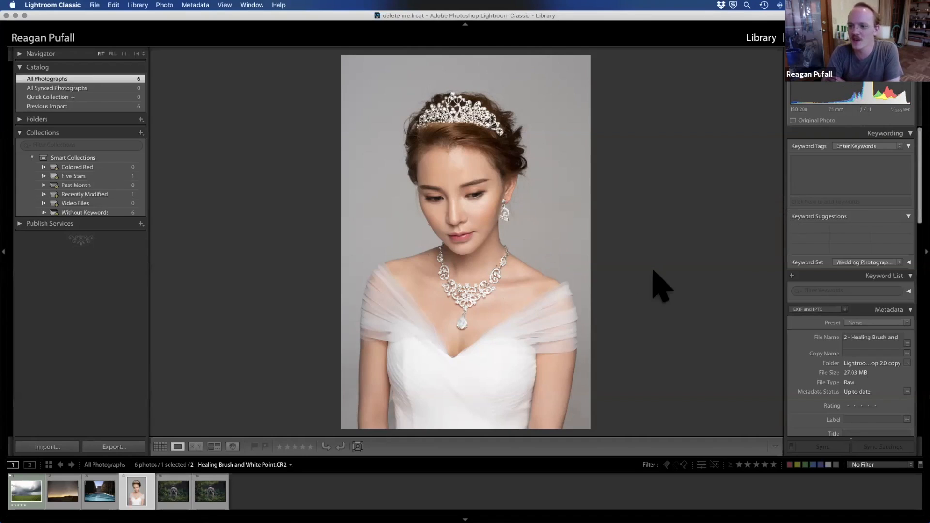
{"action": "left_click", "coordinate": [88, 489]}
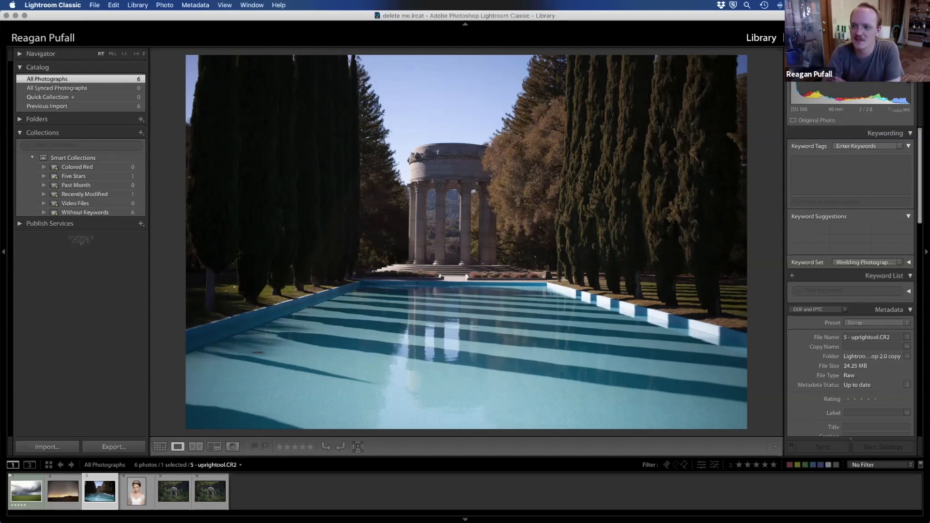
Step: Tag the pool temple photo with the keywords california, pulgas, pulgas water temple, reflection, cyprus trees and roman
{"action": "scroll", "coordinate": [903, 207], "scroll_direction": "down", "scroll_amount": 4}
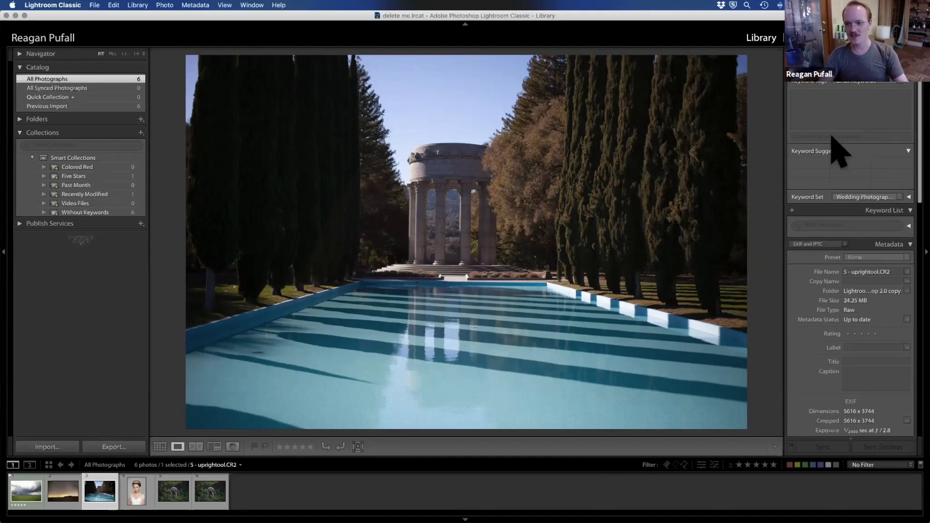
{"action": "left_click", "coordinate": [831, 115]}
{"action": "type", "text": "californi"}
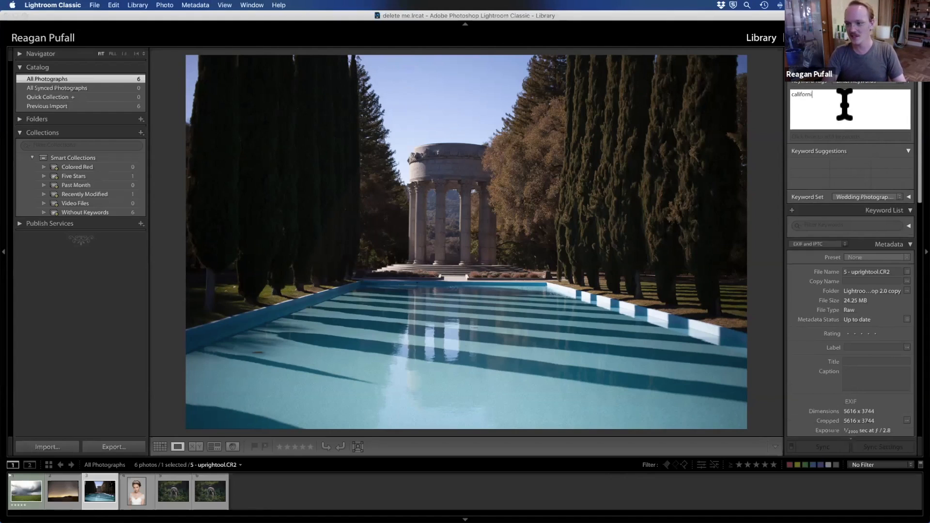
{"action": "type", "text": "a, pulgas, pulgas water tam"}
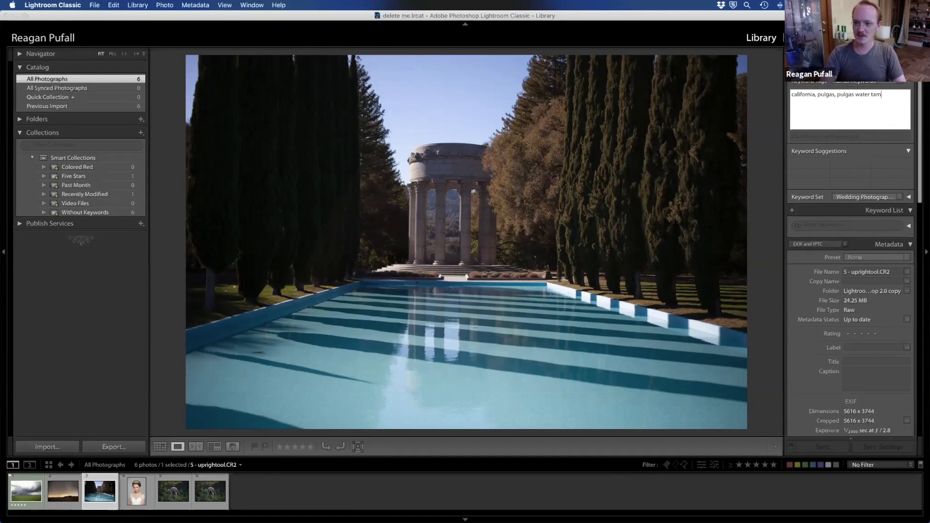
{"action": "type", "text": "ection,"}
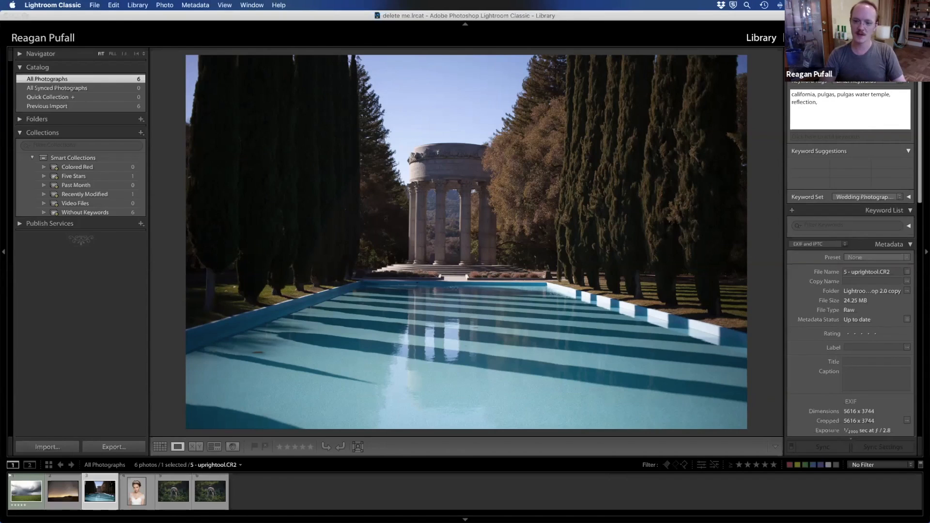
{"action": "type", "text": " cyprus trees, roman"}
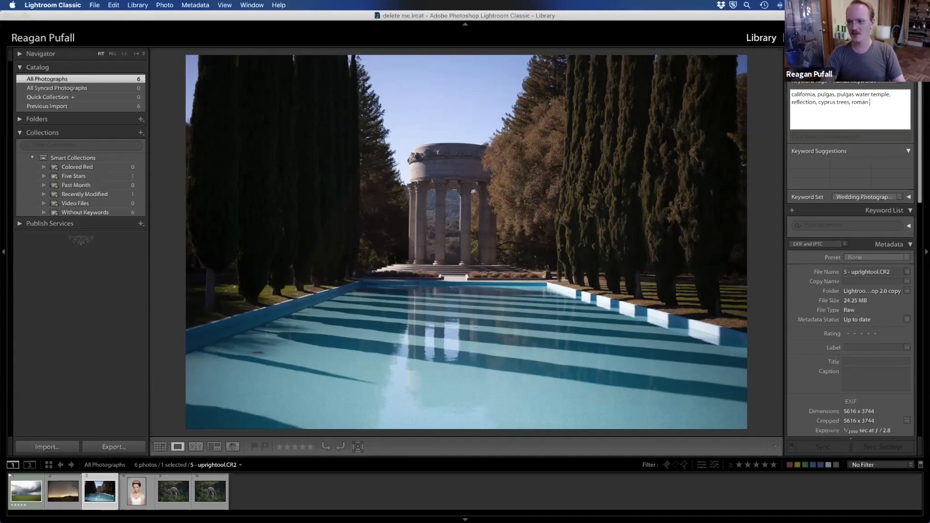
{"action": "key", "text": "Return"}
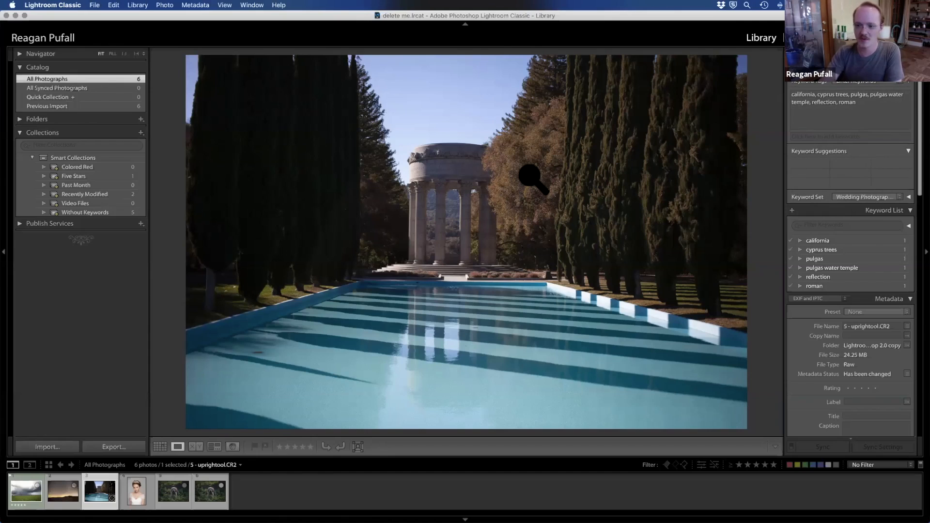
Step: Expand the keyword set and try the Outdoor Photography and Portrait Photography sets before returning to Wedding Photography
{"action": "left_click", "coordinate": [909, 197]}
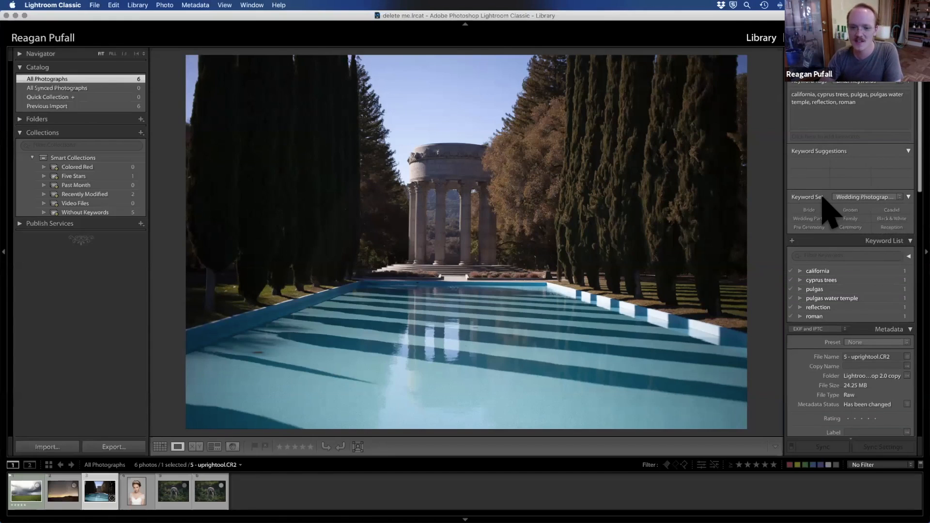
{"action": "left_click", "coordinate": [859, 196]}
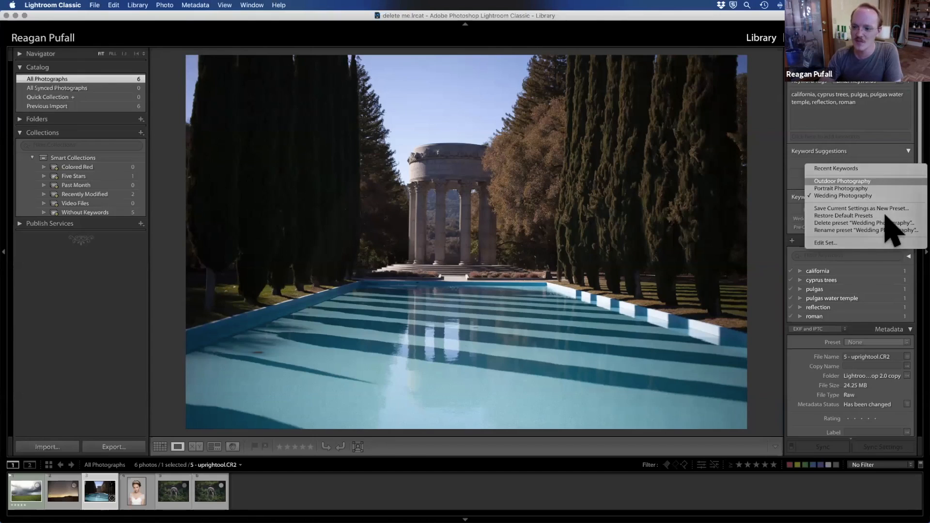
{"action": "left_click", "coordinate": [841, 180]}
{"action": "left_click", "coordinate": [889, 198]}
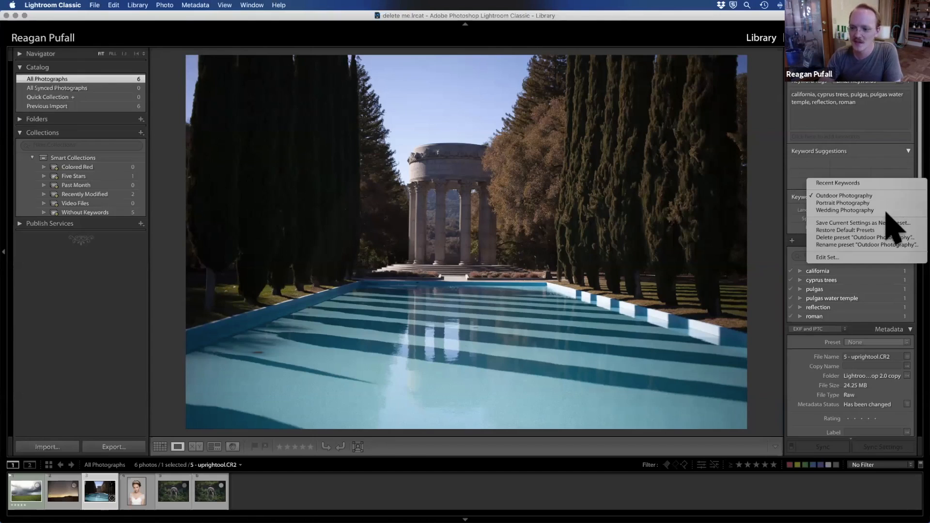
{"action": "left_click", "coordinate": [885, 204]}
{"action": "left_click", "coordinate": [886, 194]}
{"action": "left_click", "coordinate": [882, 202]}
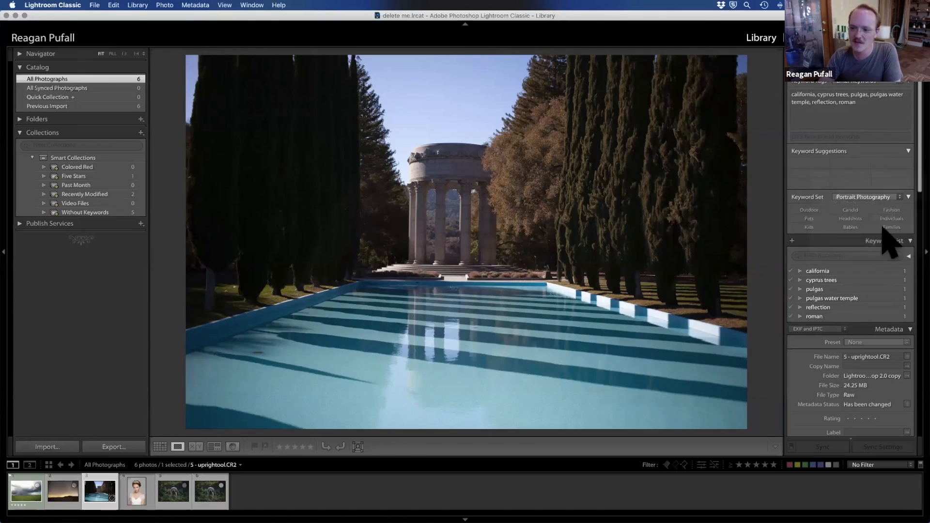
Step: Add the Bride, Wedding Party, Family and Black & White keywords from the set to the pool temple photo
{"action": "left_click", "coordinate": [814, 210]}
{"action": "left_click", "coordinate": [818, 219]}
{"action": "left_click", "coordinate": [850, 219]}
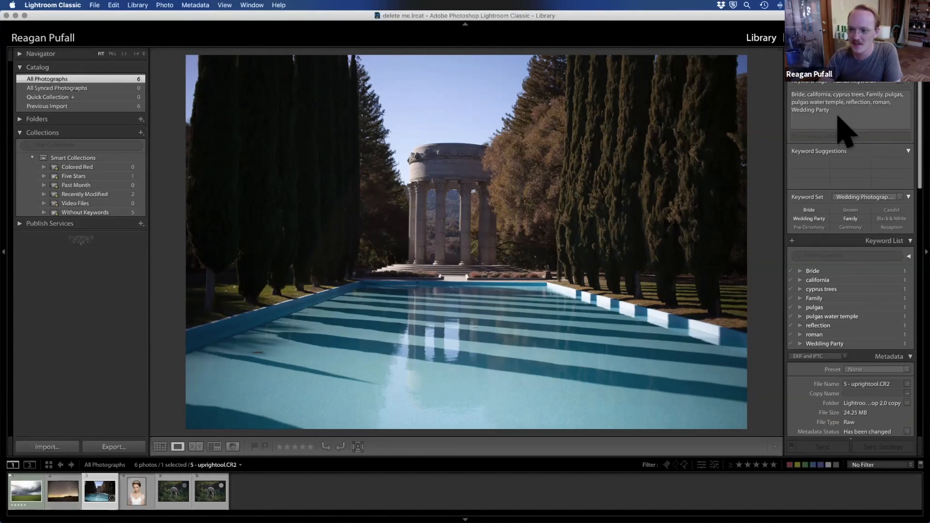
{"action": "left_click", "coordinate": [891, 219]}
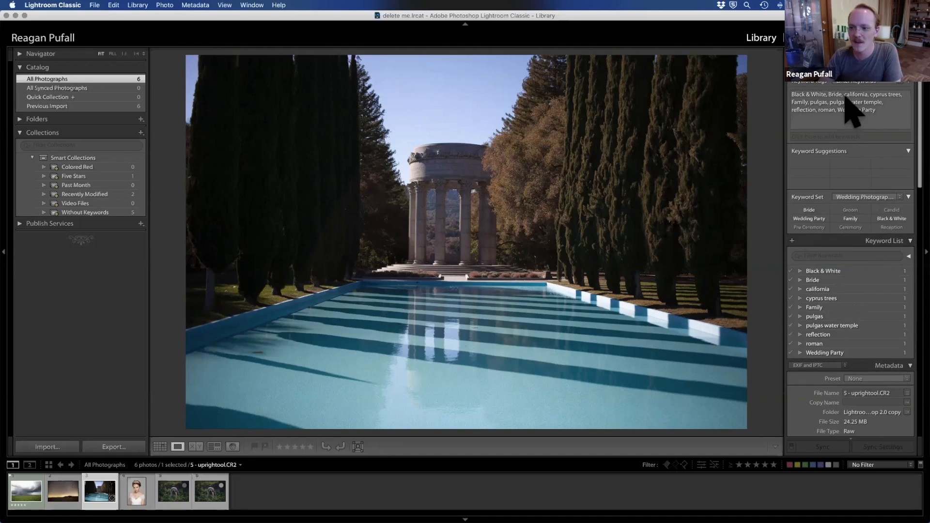
Step: Collapse and reopen the keyword set, then examine its available presets, keeping Wedding Photography
{"action": "left_click", "coordinate": [908, 197]}
{"action": "left_click", "coordinate": [907, 197]}
{"action": "left_click", "coordinate": [875, 197]}
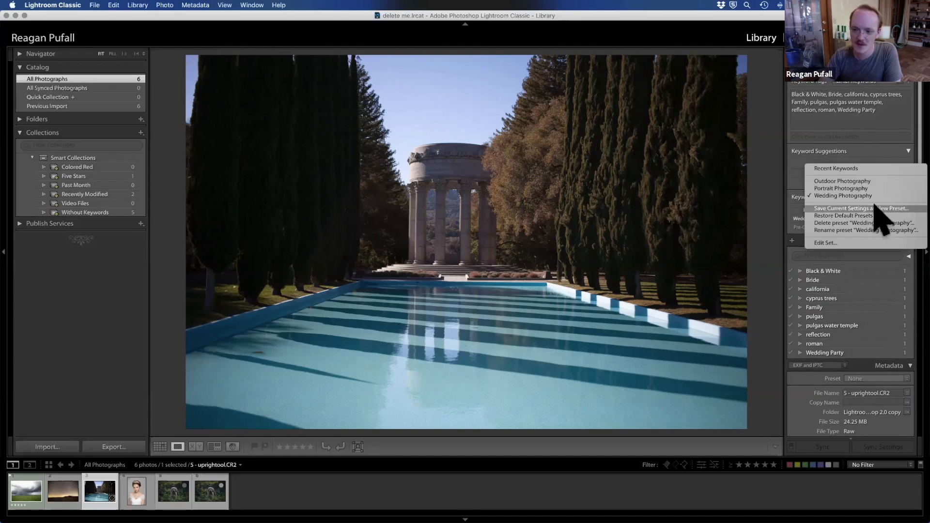
{"action": "left_click", "coordinate": [788, 276]}
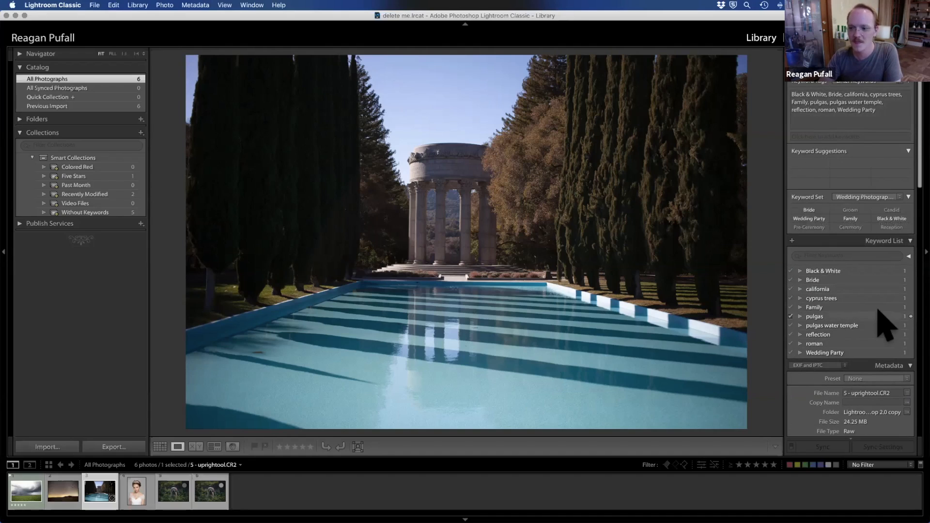
Step: Select the california keyword, examine the options for creating a keyword tag inside it, and cancel without creating one
{"action": "left_click", "coordinate": [845, 288]}
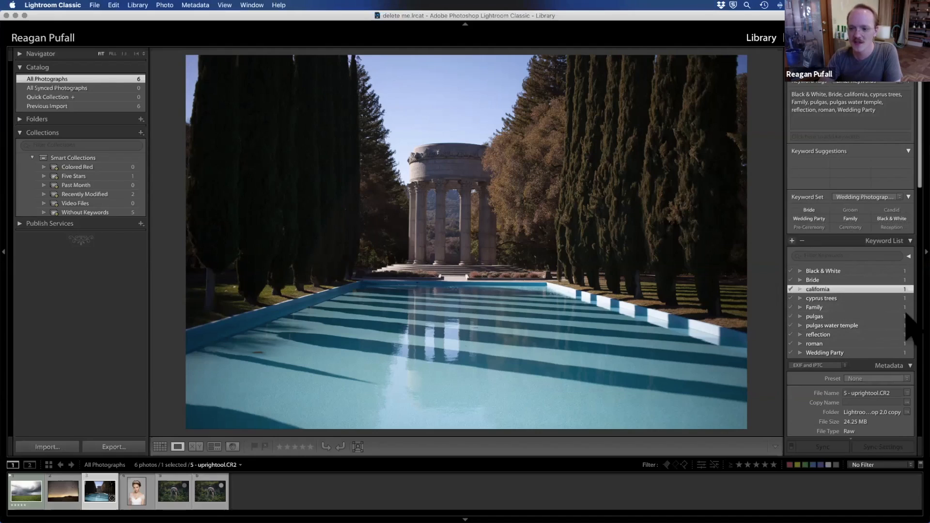
{"action": "left_click", "coordinate": [792, 241]}
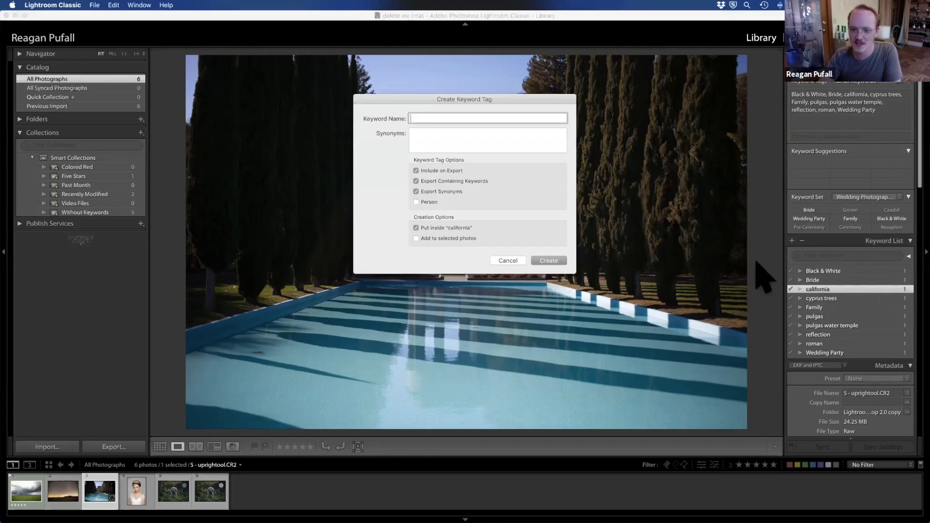
{"action": "left_click", "coordinate": [508, 260]}
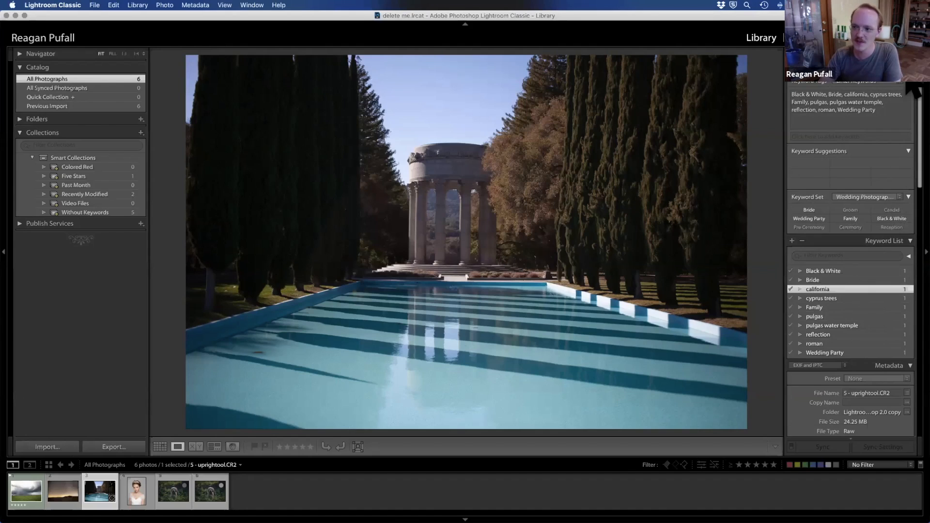
{"action": "scroll", "coordinate": [909, 86], "scroll_direction": "down", "scroll_amount": 5}
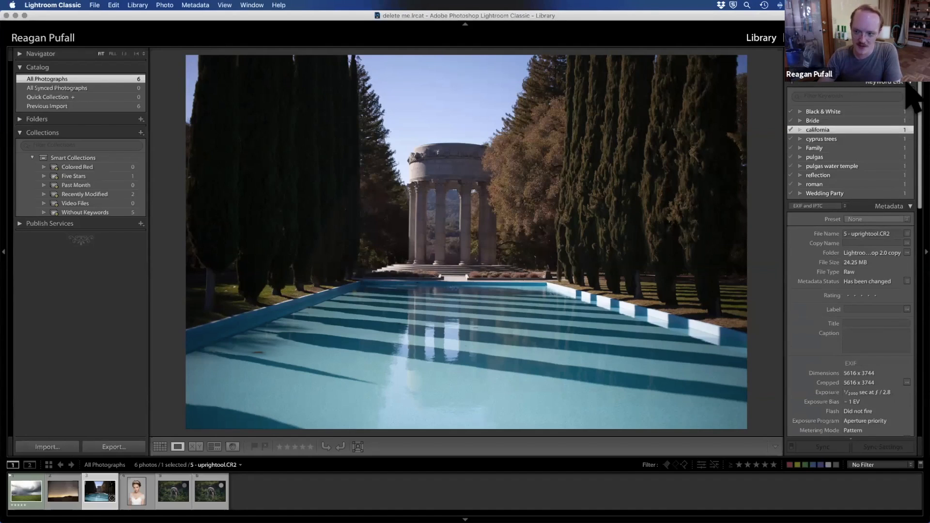
Step: Examine the pool temple photo's metadata, from file details and EXIF through contact, IPTC and copyright information
{"action": "scroll", "coordinate": [907, 88], "scroll_direction": "down", "scroll_amount": 4}
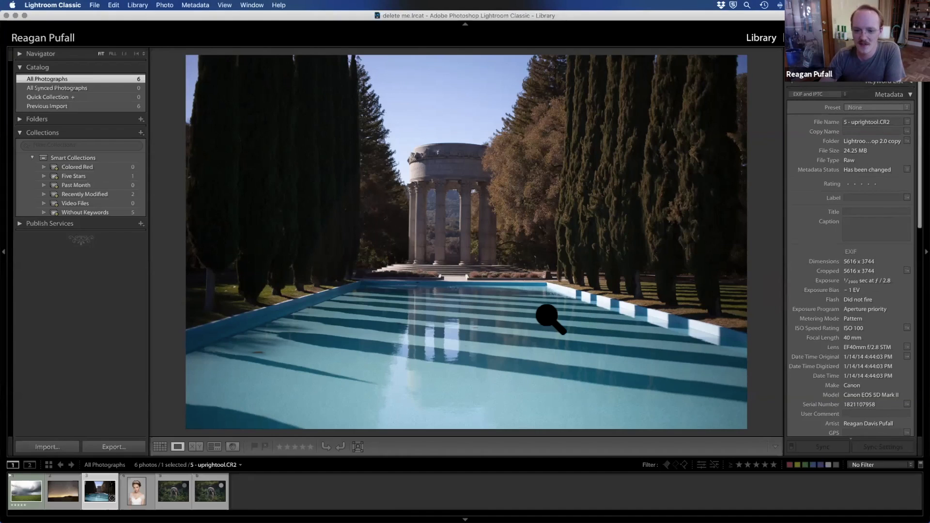
{"action": "scroll", "coordinate": [863, 310], "scroll_direction": "down", "scroll_amount": 5}
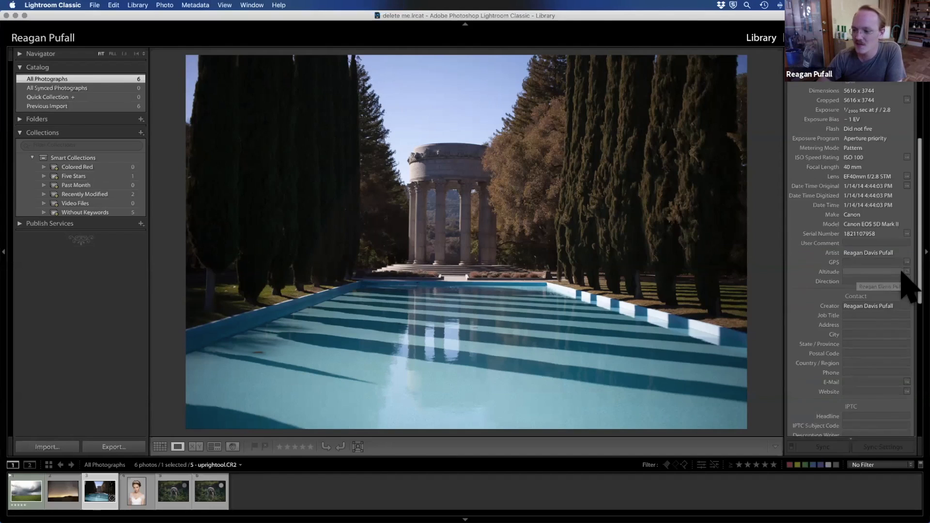
{"action": "scroll", "coordinate": [906, 280], "scroll_direction": "down", "scroll_amount": 4}
{"action": "scroll", "coordinate": [867, 235], "scroll_direction": "down", "scroll_amount": 9}
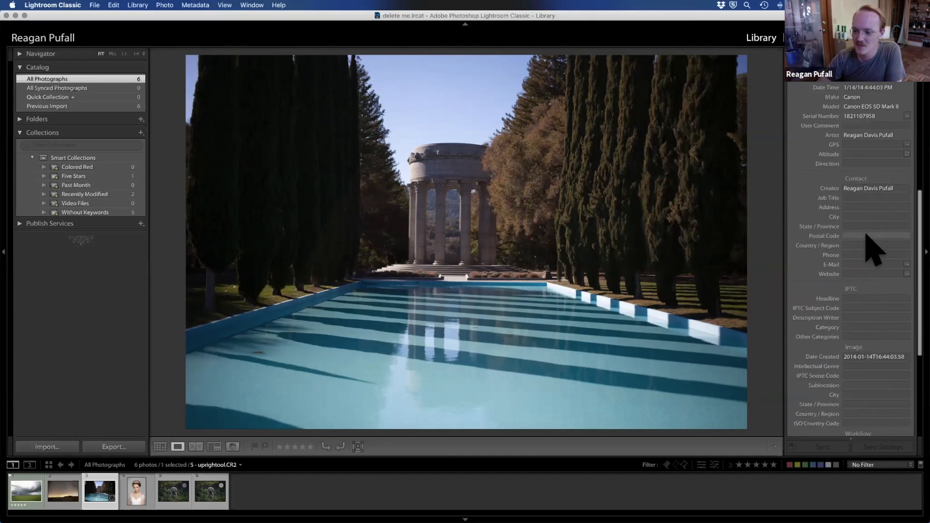
{"action": "scroll", "coordinate": [872, 339], "scroll_direction": "down", "scroll_amount": 1}
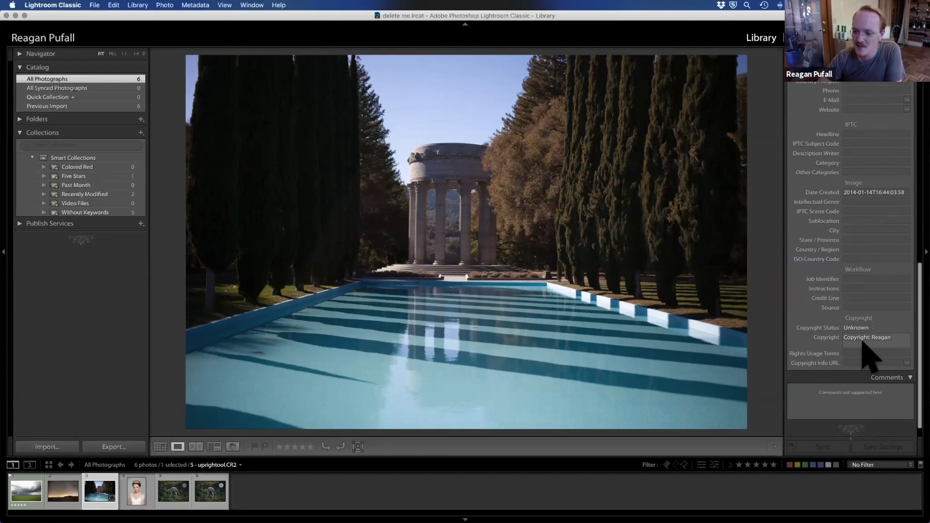
{"action": "scroll", "coordinate": [852, 354], "scroll_direction": "down", "scroll_amount": 1}
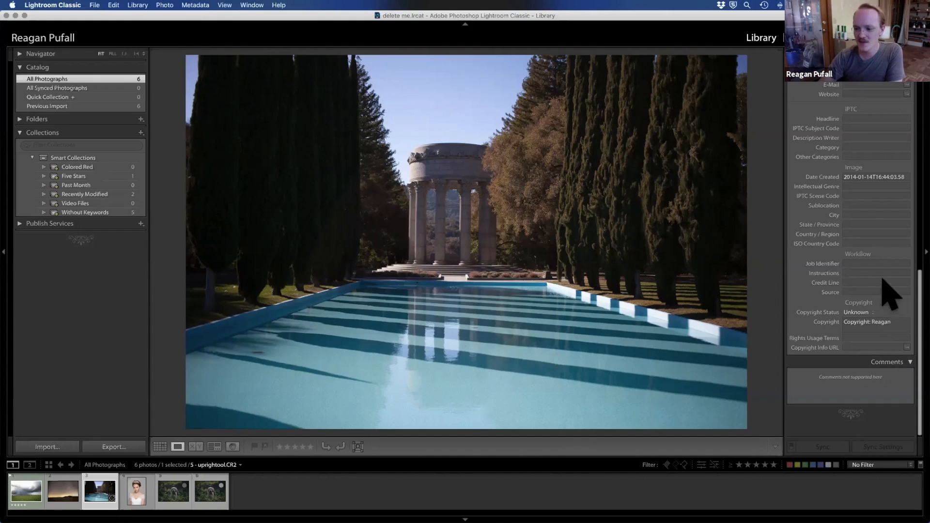
{"action": "scroll", "coordinate": [882, 280], "scroll_direction": "up", "scroll_amount": 10}
{"action": "scroll", "coordinate": [879, 320], "scroll_direction": "up", "scroll_amount": 5}
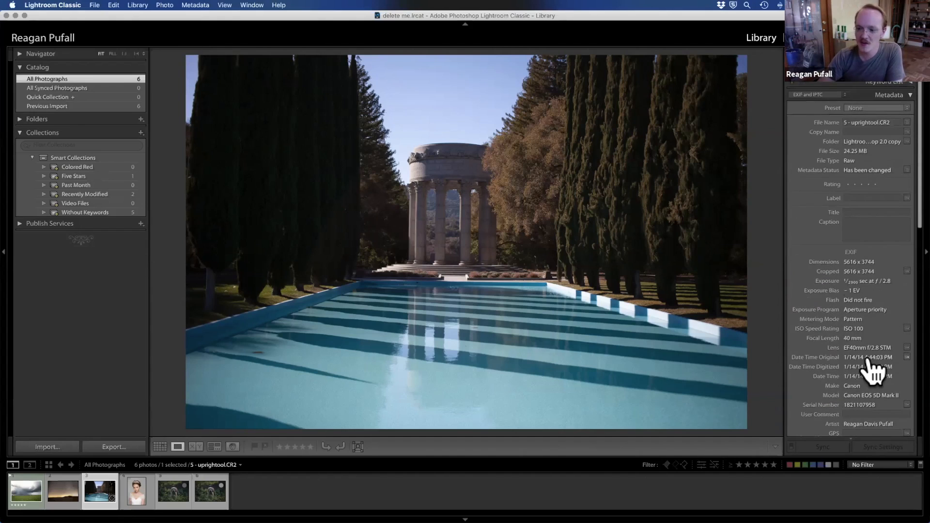
{"action": "scroll", "coordinate": [851, 338], "scroll_direction": "down", "scroll_amount": 8}
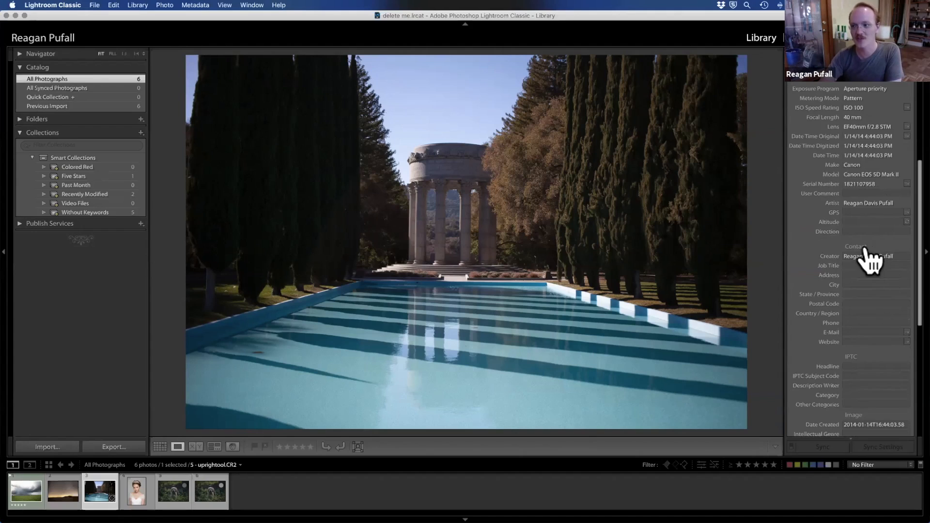
{"action": "scroll", "coordinate": [867, 247], "scroll_direction": "up", "scroll_amount": 7}
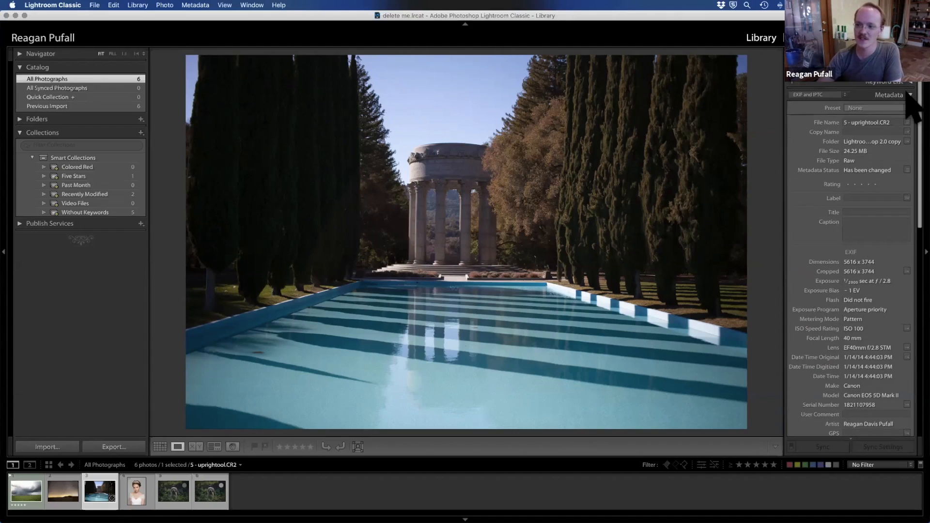
Step: Collapse the Metadata and Comments sections, and check the list of displayable modules without changing it
{"action": "left_click", "coordinate": [908, 95]}
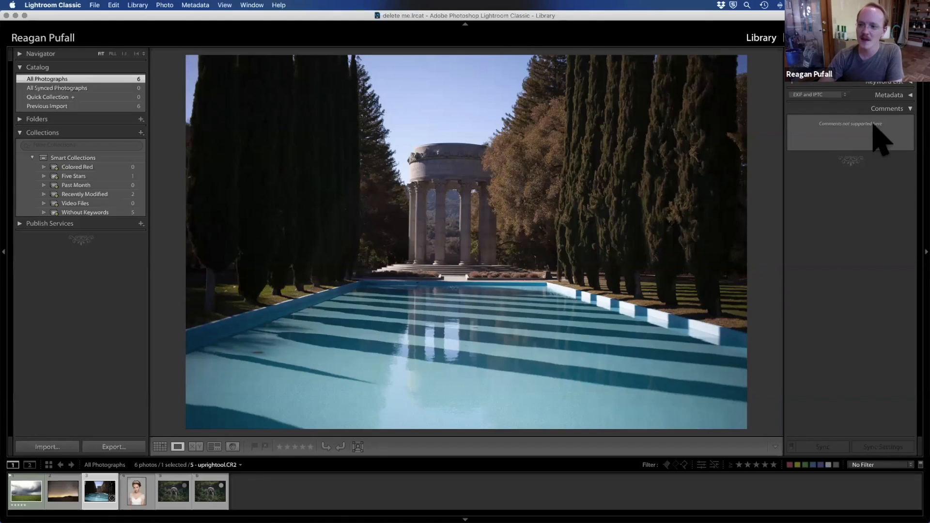
{"action": "left_click", "coordinate": [910, 109]}
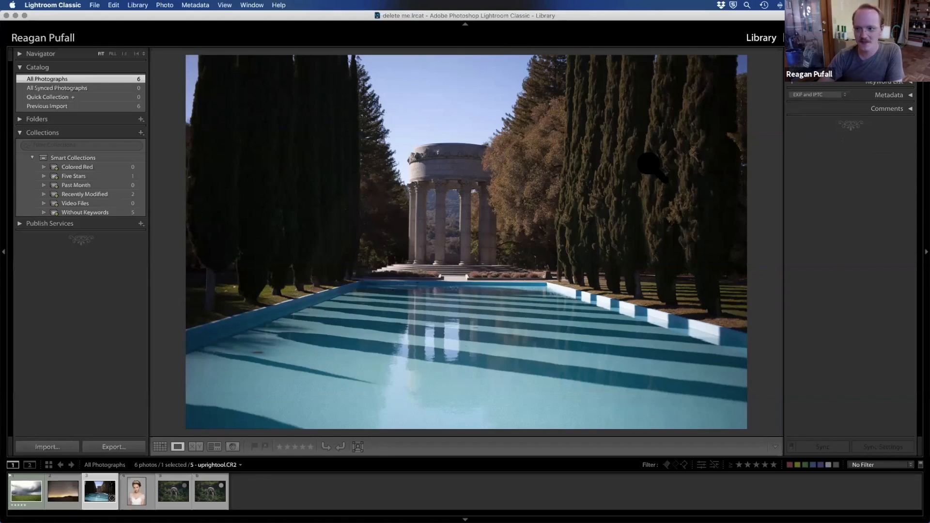
{"action": "right_click", "coordinate": [720, 48]}
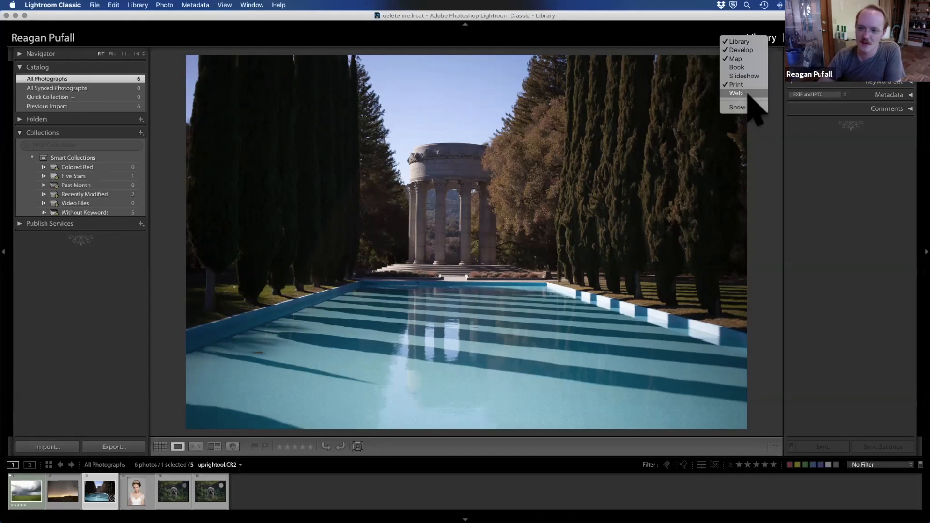
{"action": "left_click", "coordinate": [845, 161]}
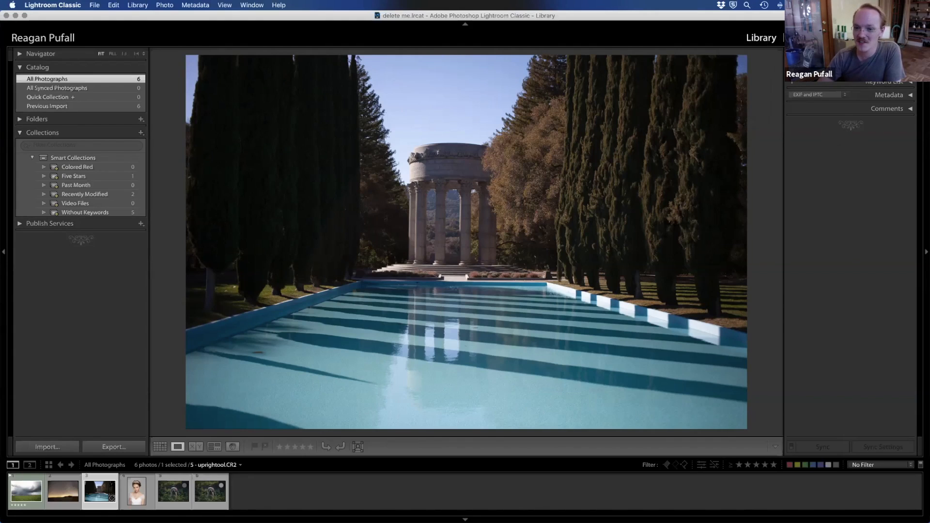
Step: Switch to the Develop module, open the stormy field photo 1 - Start.CR2, and zoom in before returning to Fit
{"action": "key", "text": "d"}
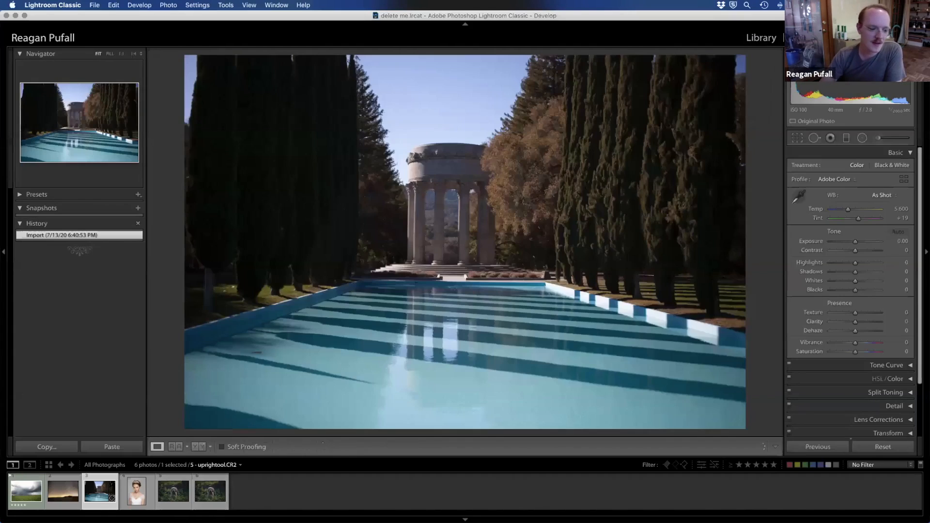
{"action": "left_click", "coordinate": [23, 480]}
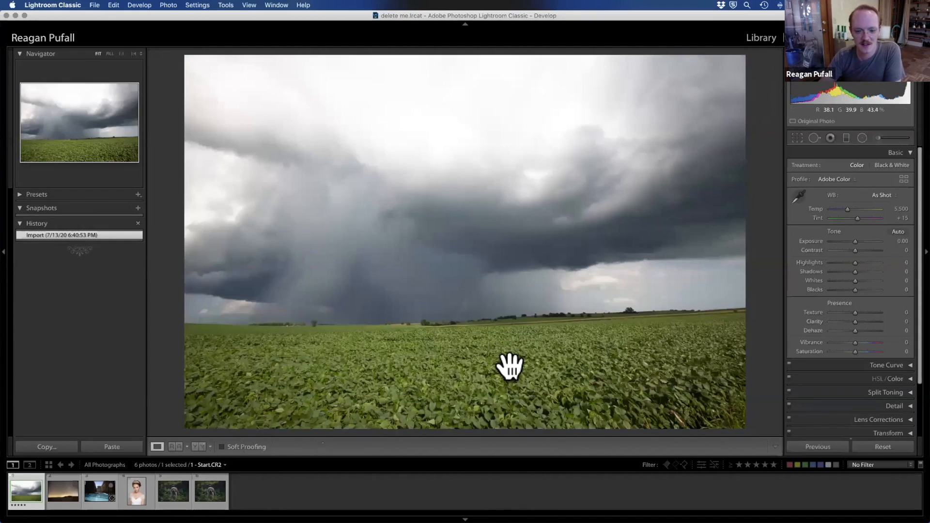
{"action": "left_click", "coordinate": [464, 320]}
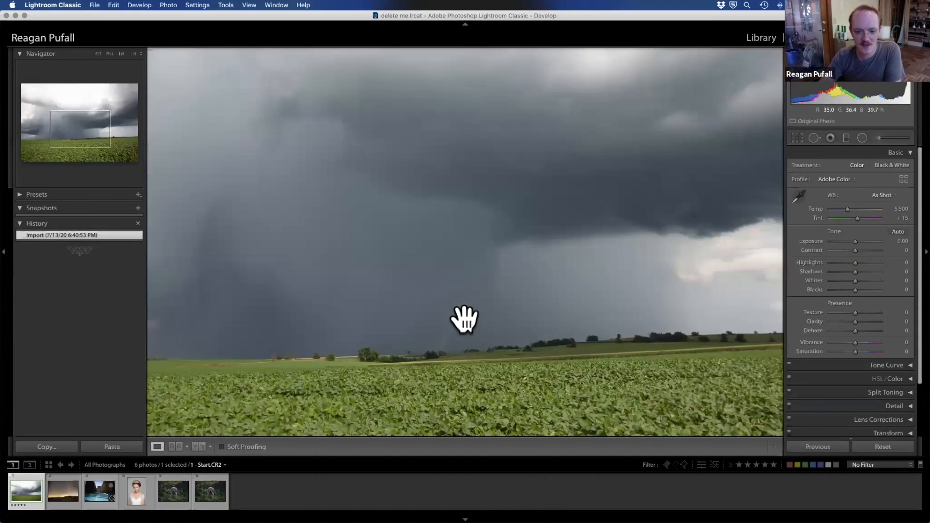
{"action": "left_click", "coordinate": [98, 53]}
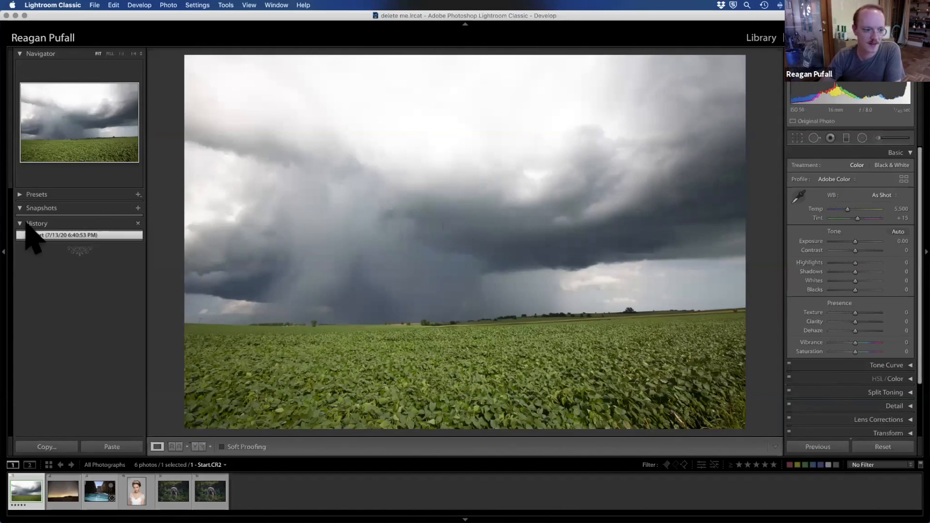
Step: Expand the develop presets and preview the Curve group on the field photo, then collapse the Curve and User Presets groups
{"action": "left_click", "coordinate": [21, 194]}
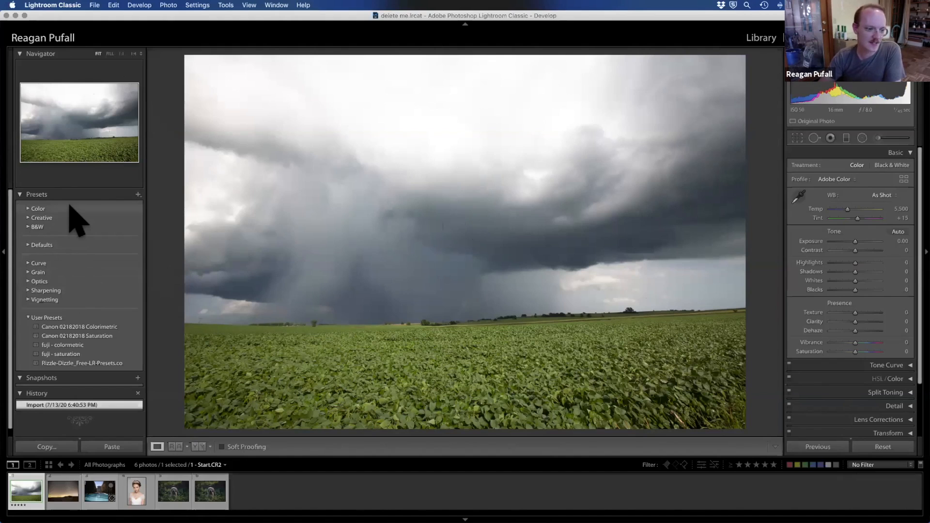
{"action": "left_click", "coordinate": [34, 263]}
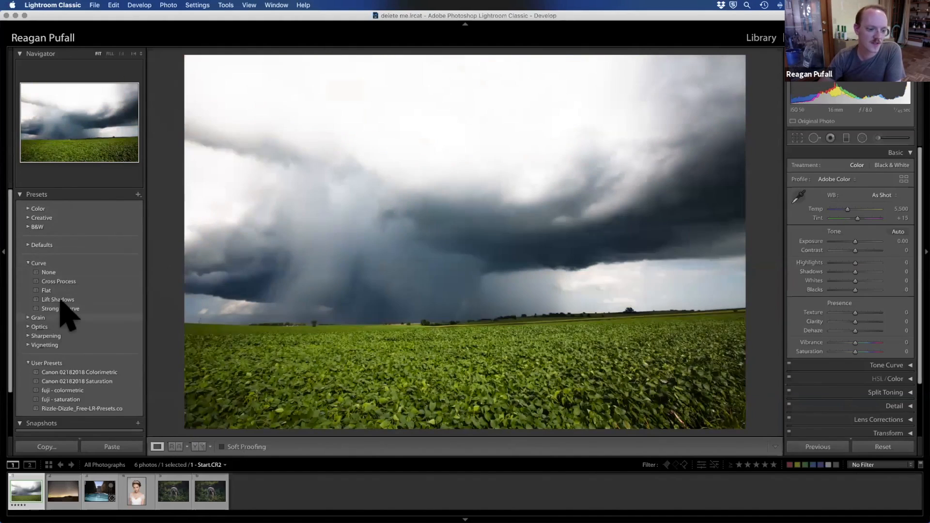
{"action": "left_click", "coordinate": [31, 263]}
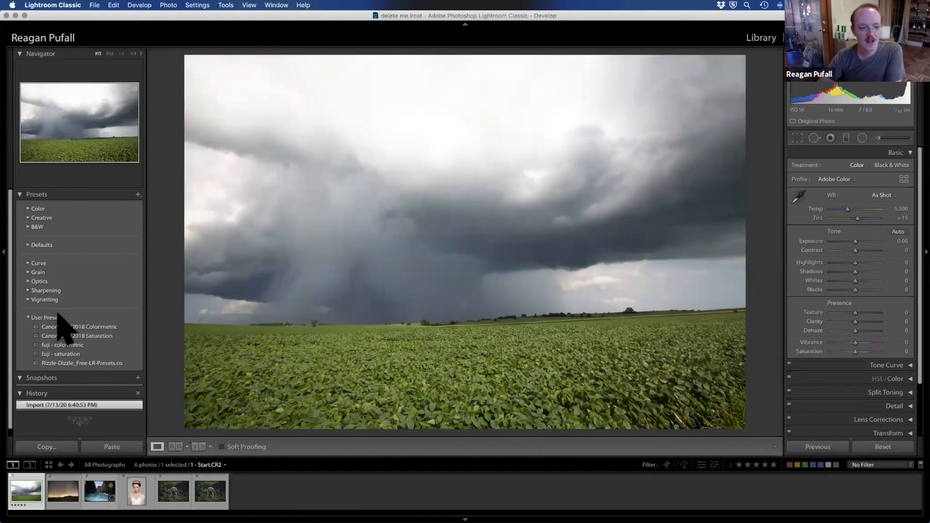
{"action": "left_click", "coordinate": [29, 318]}
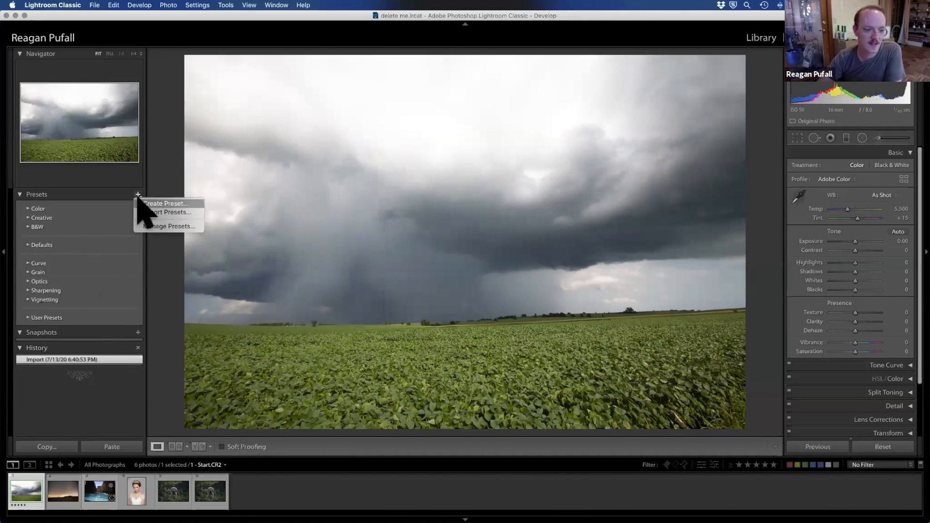
Step: Import Rizzle-Dizzle_Free-LR-Presets.co.lrtemplate from the Lightroom Presets folder and apply the Rizzle-Dizzle_Free-LR-Presets.co user preset to the field photo
{"action": "key", "text": "Return"}
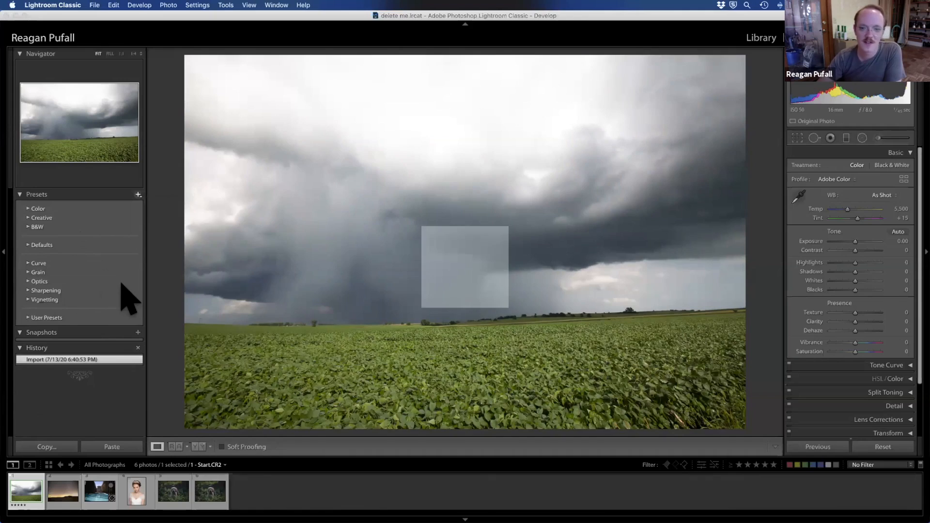
{"action": "left_click", "coordinate": [322, 74]}
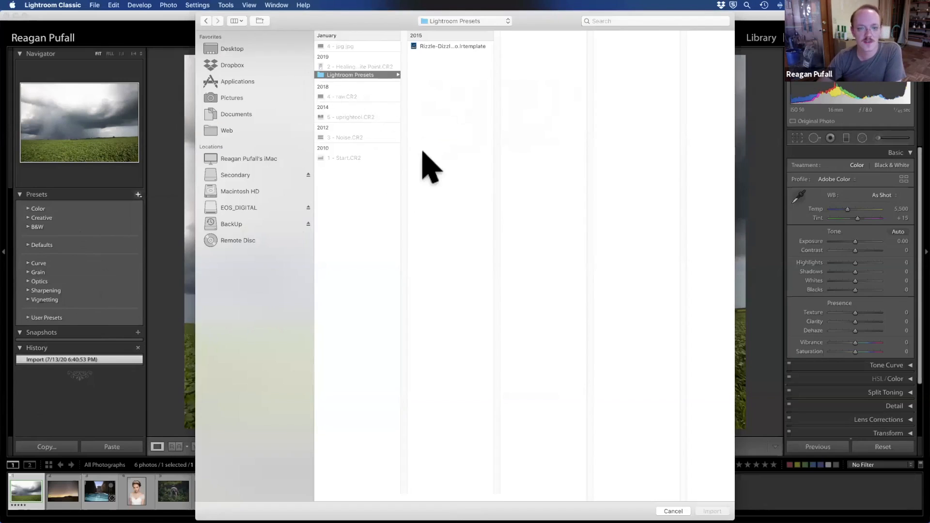
{"action": "left_click", "coordinate": [444, 46]}
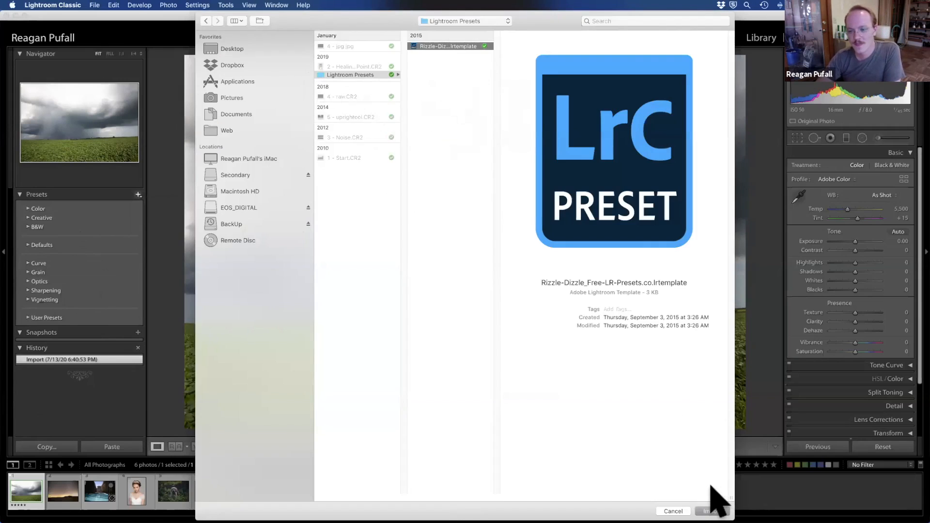
{"action": "left_click", "coordinate": [710, 510]}
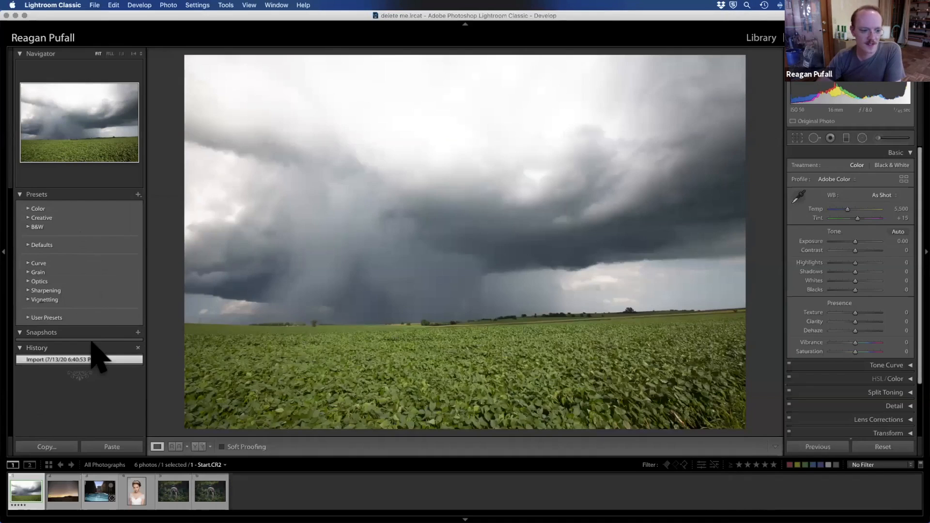
{"action": "left_click", "coordinate": [30, 317]}
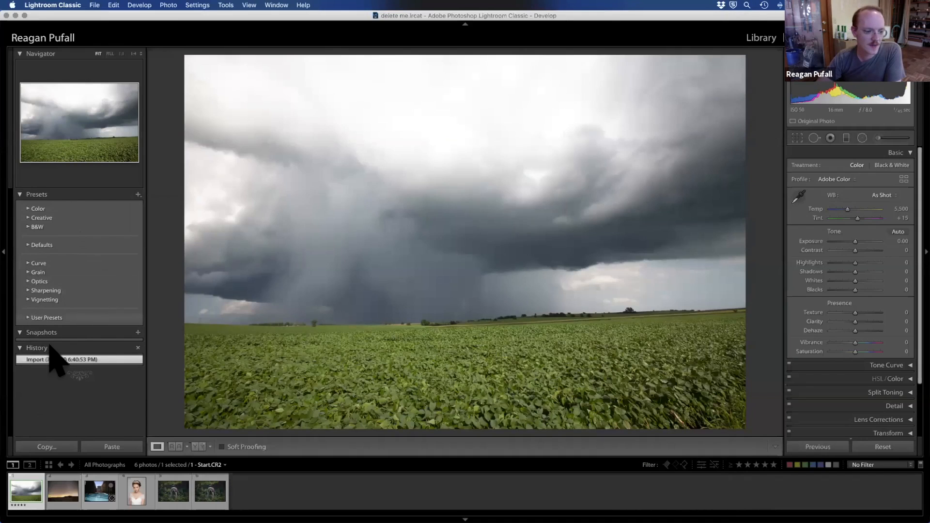
{"action": "left_click", "coordinate": [113, 363]}
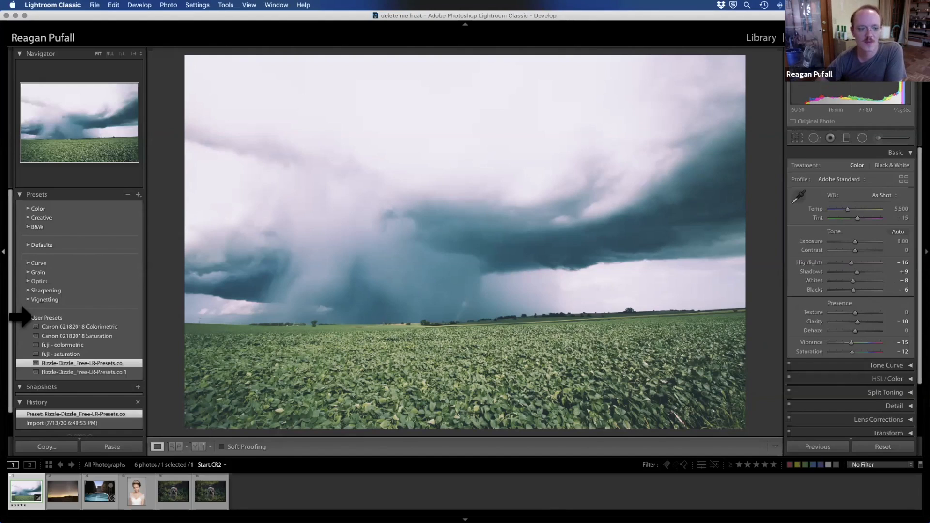
Step: Check the options for adding presets, then apply the Light sharpening and Heavy grain presets to the field photo
{"action": "left_click", "coordinate": [139, 195]}
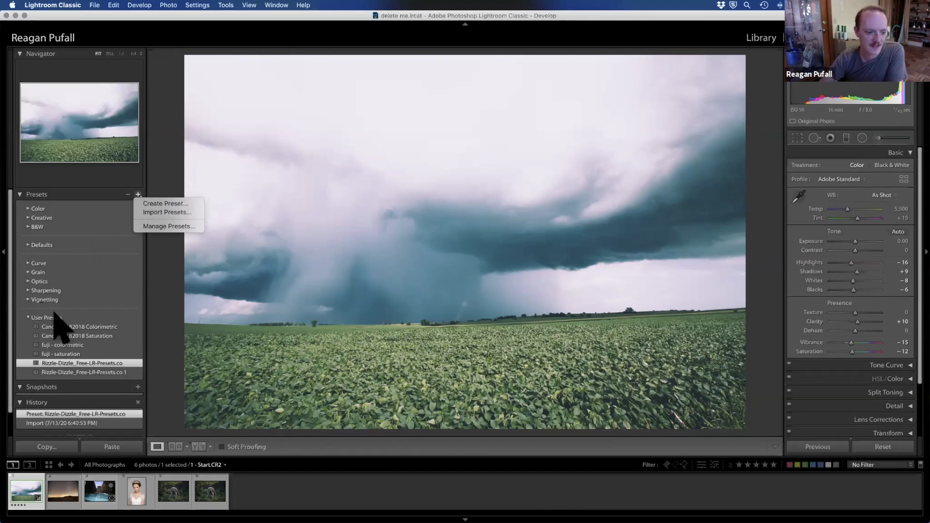
{"action": "left_click", "coordinate": [48, 318]}
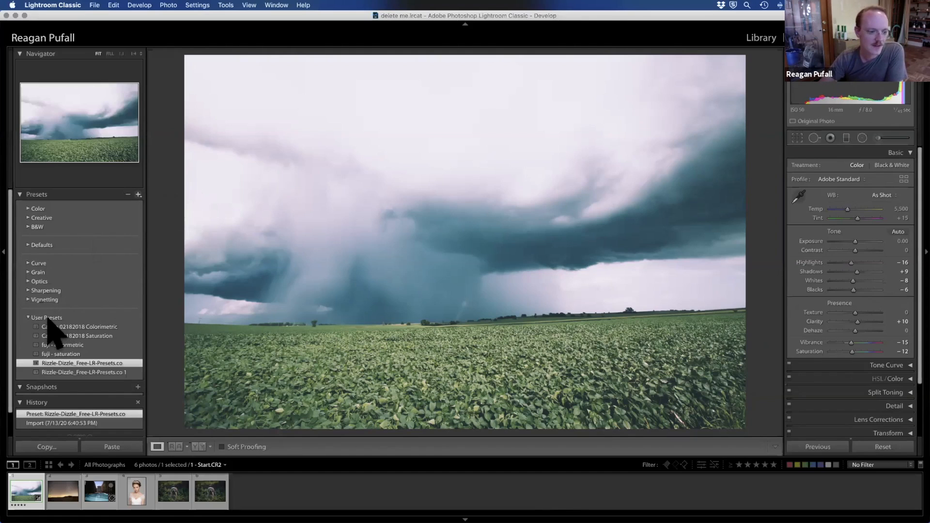
{"action": "left_click", "coordinate": [44, 290]}
{"action": "left_click", "coordinate": [28, 290]}
{"action": "left_click", "coordinate": [51, 309]}
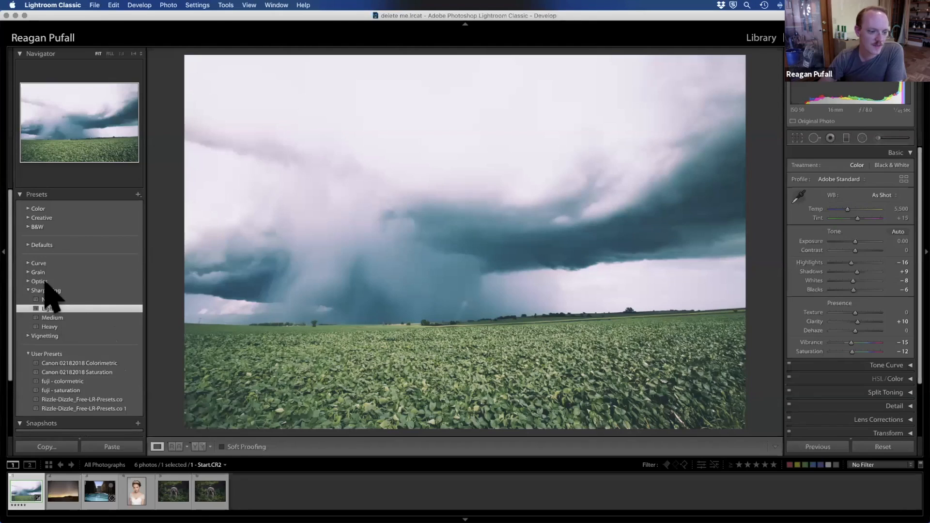
{"action": "left_click", "coordinate": [27, 272]}
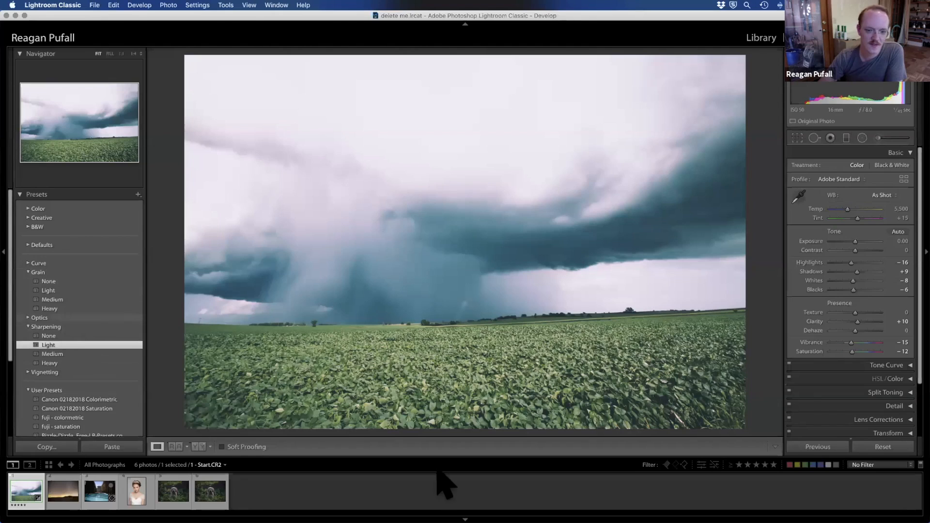
{"action": "left_click", "coordinate": [68, 309]}
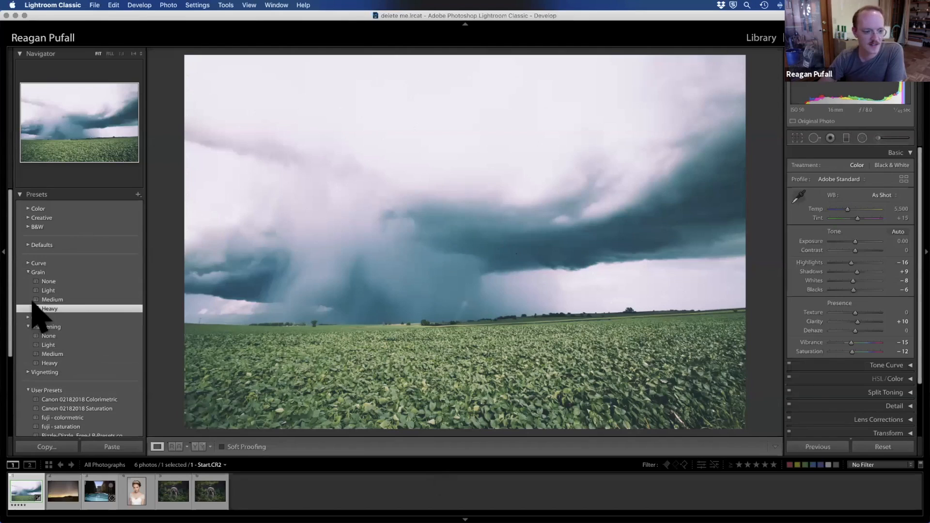
Step: Collapse the presets and step through the field photo's history states, finishing on the original Import state
{"action": "left_click", "coordinate": [20, 194]}
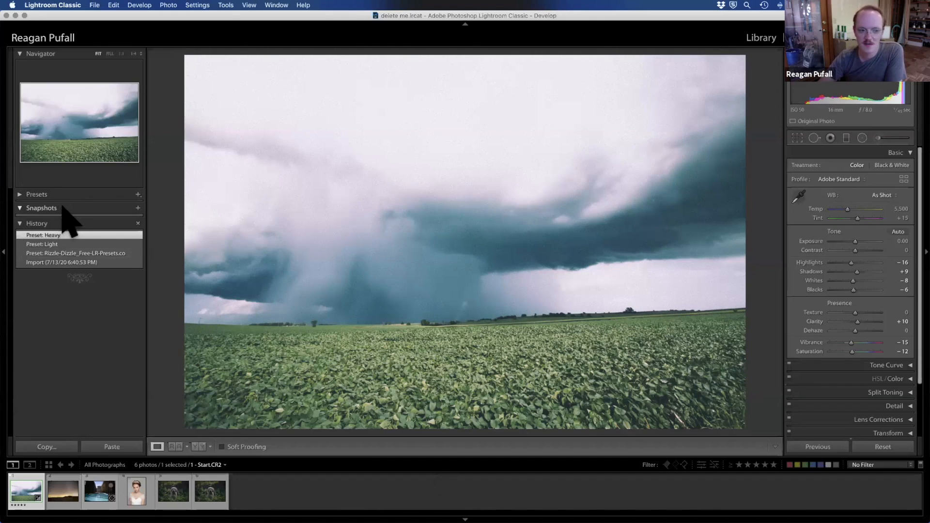
{"action": "left_click", "coordinate": [49, 245]}
{"action": "left_click", "coordinate": [50, 263]}
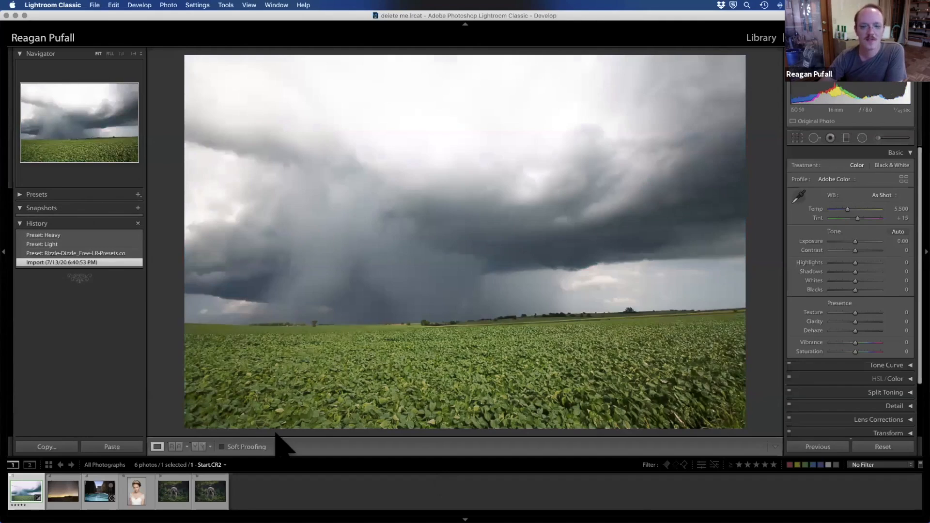
{"action": "left_click", "coordinate": [92, 253]}
{"action": "left_click", "coordinate": [97, 244]}
{"action": "left_click", "coordinate": [94, 236]}
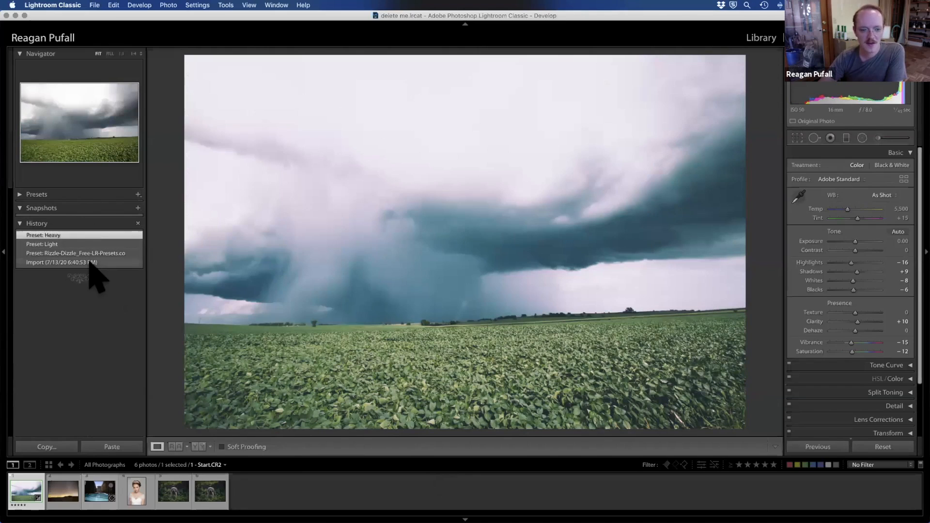
{"action": "left_click", "coordinate": [89, 263]}
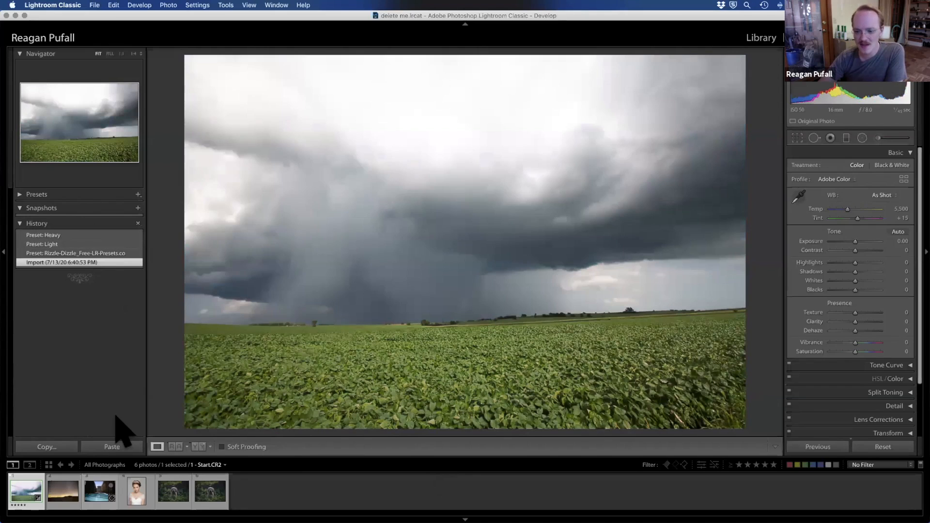
Step: Return to the Rizzle-Dizzle preset's history state and set Exposure −0.50, Shadows +24, Blacks +28, Dehaze −32 and Vibrance −3
{"action": "left_click", "coordinate": [61, 252]}
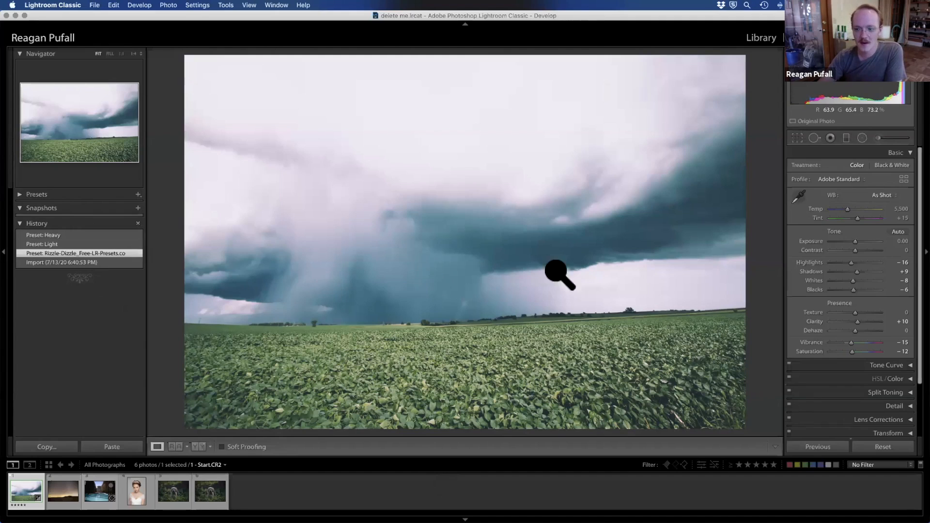
{"action": "left_click_drag", "start_coordinate": [855, 241], "coordinate": [862, 290]}
{"action": "left_click_drag", "start_coordinate": [851, 330], "coordinate": [847, 330]}
{"action": "left_click_drag", "start_coordinate": [850, 343], "coordinate": [854, 343]}
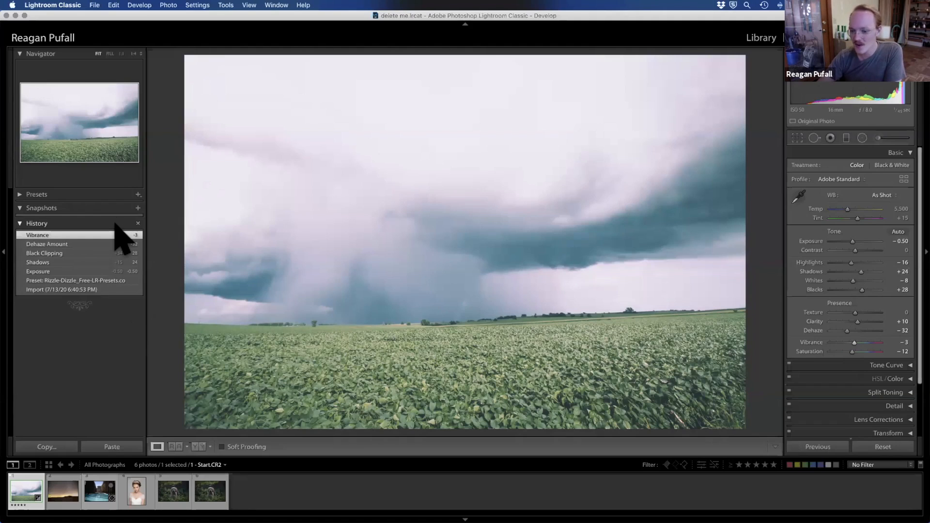
Step: Step the field photo back to its Shadows history state and raise Exposure to +1.00
{"action": "left_click", "coordinate": [85, 262]}
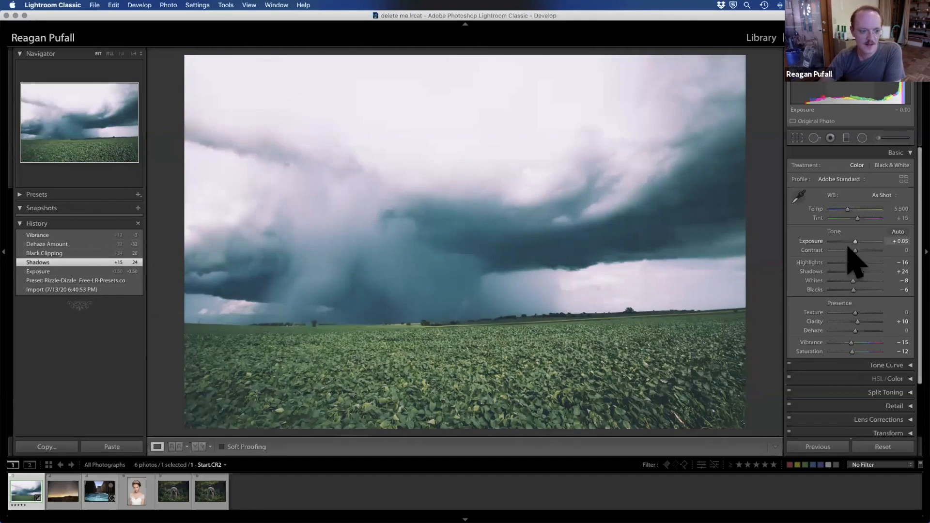
{"action": "left_click_drag", "start_coordinate": [852, 241], "coordinate": [861, 241]}
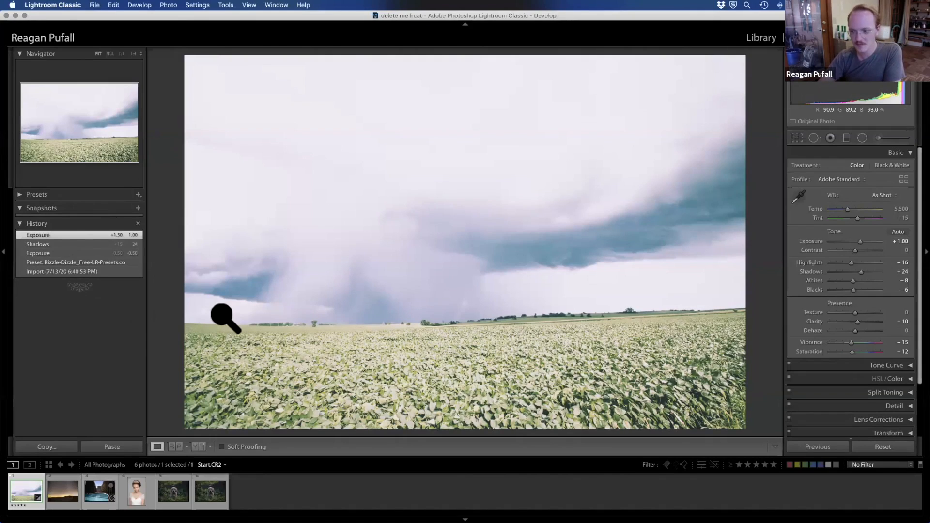
Step: Switch the field photo to the Adobe Monochrome profile and save this version as a snapshot named BW
{"action": "left_click", "coordinate": [862, 179]}
{"action": "left_click", "coordinate": [859, 199]}
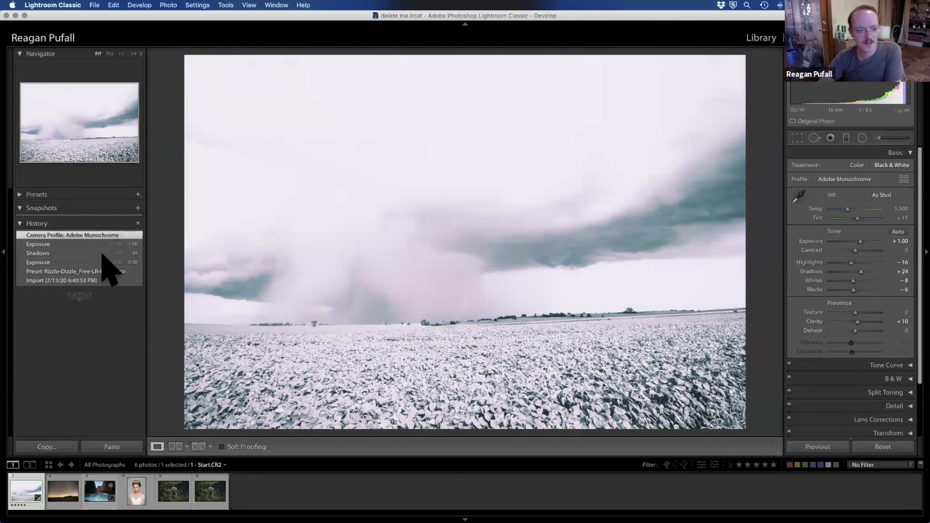
{"action": "left_click", "coordinate": [137, 208]}
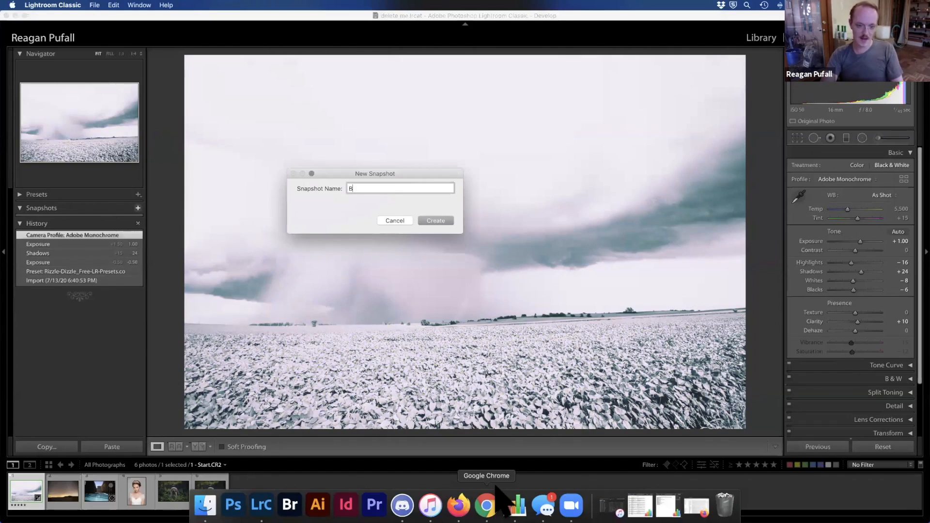
{"action": "key", "text": "Return"}
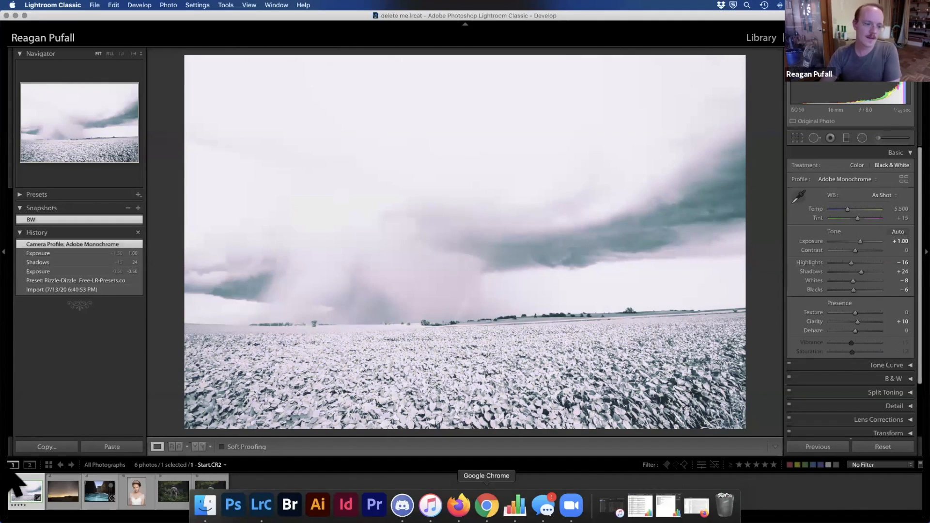
Step: Return the field photo to its Import state and set Highlights +82, Blacks +14, Clarity +26 and Dehaze −60
{"action": "left_click", "coordinate": [70, 289]}
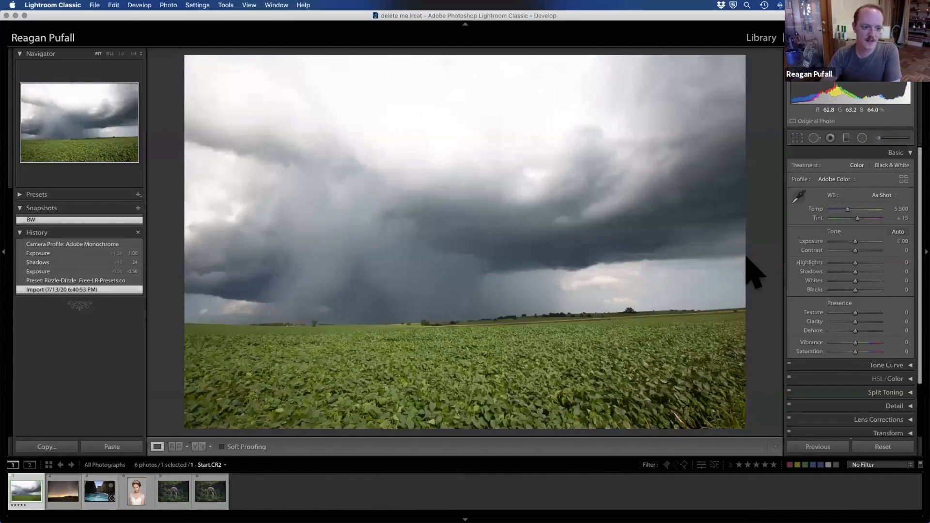
{"action": "left_click_drag", "start_coordinate": [855, 263], "coordinate": [858, 290]}
{"action": "left_click_drag", "start_coordinate": [856, 322], "coordinate": [840, 332]}
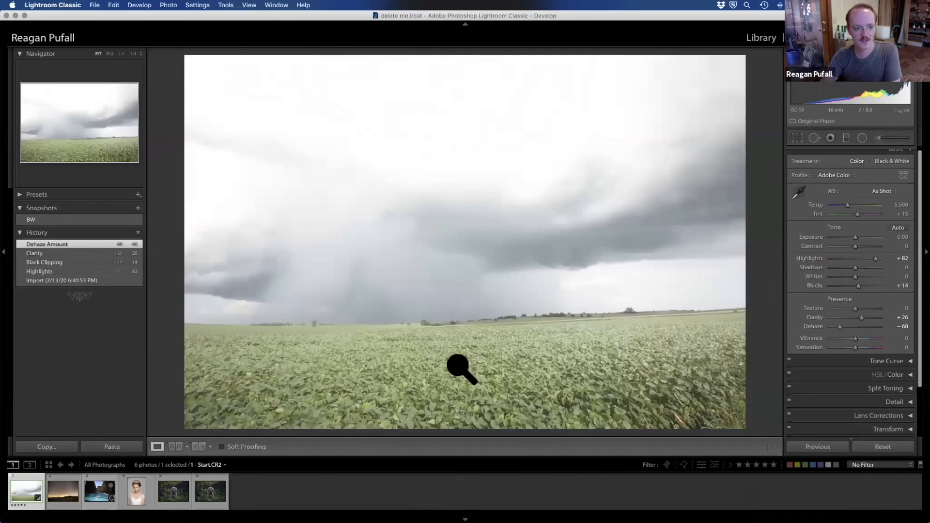
Step: Save the current color edit of the field photo as a snapshot named Color
{"action": "left_click", "coordinate": [138, 207]}
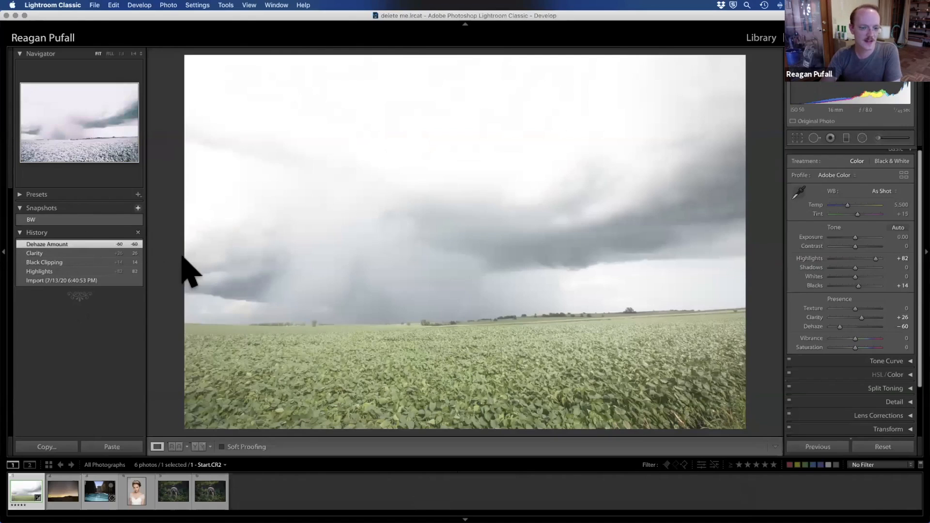
{"action": "type", "text": "Co"}
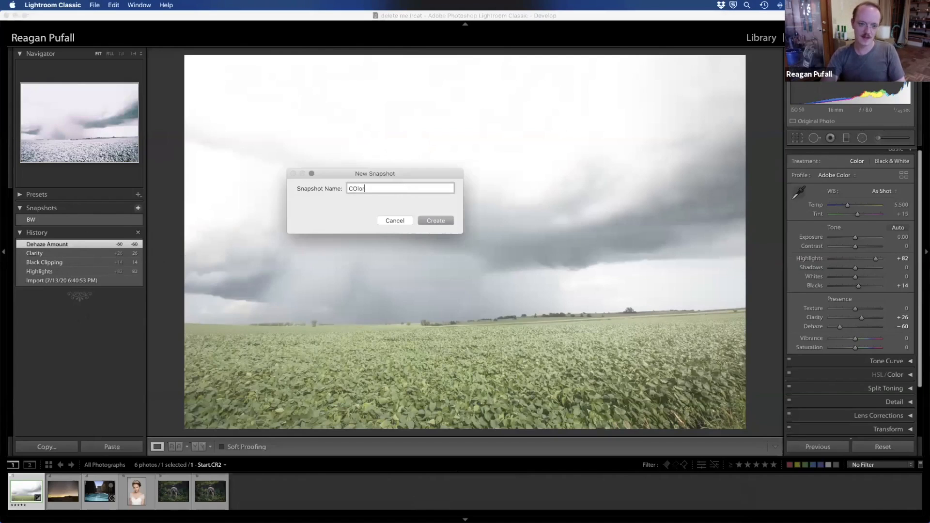
{"action": "type", "text": "lor"}
{"action": "key", "text": "Return"}
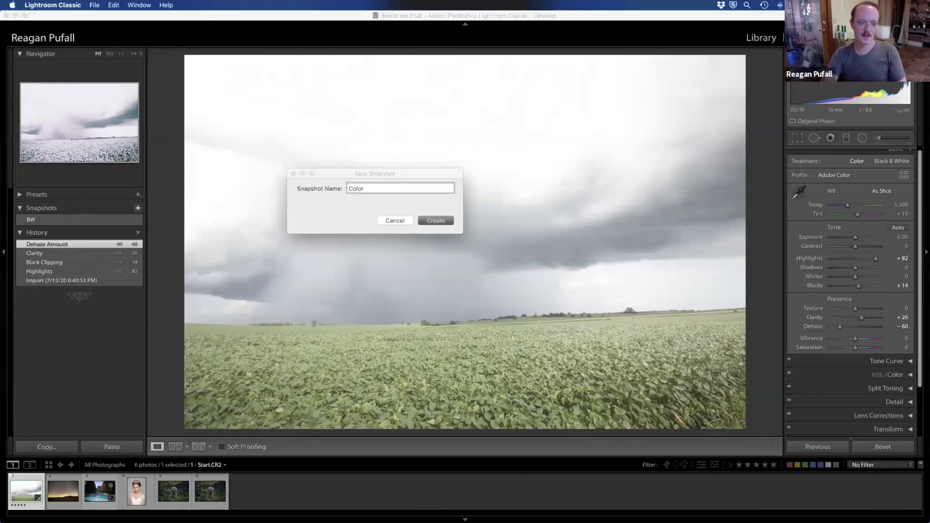
Step: Compare the BW and Color snapshots of the field photo, then restore the original Import state
{"action": "left_click", "coordinate": [33, 219]}
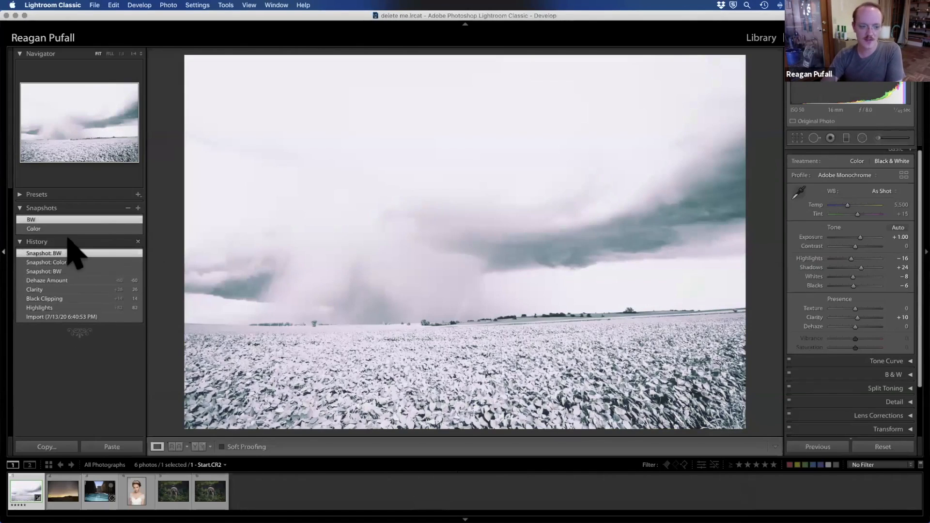
{"action": "left_click", "coordinate": [29, 229]}
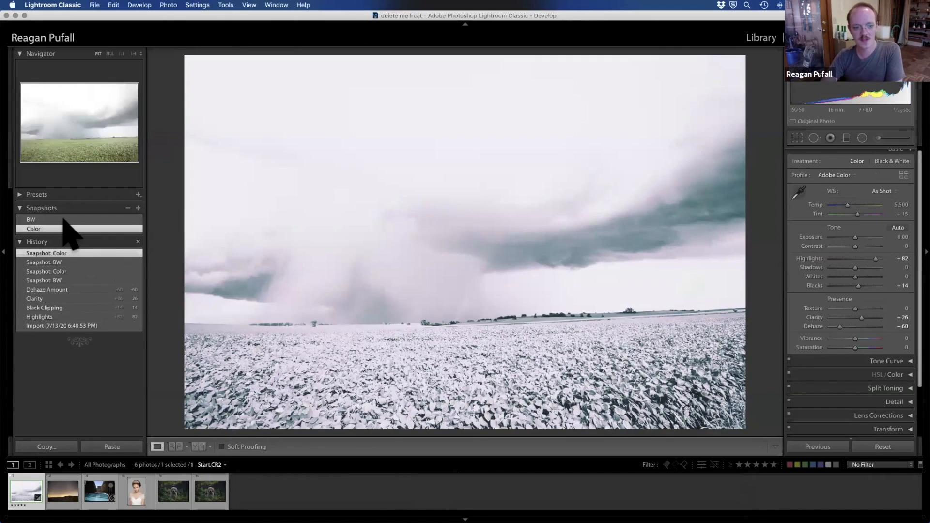
{"action": "left_click", "coordinate": [62, 220]}
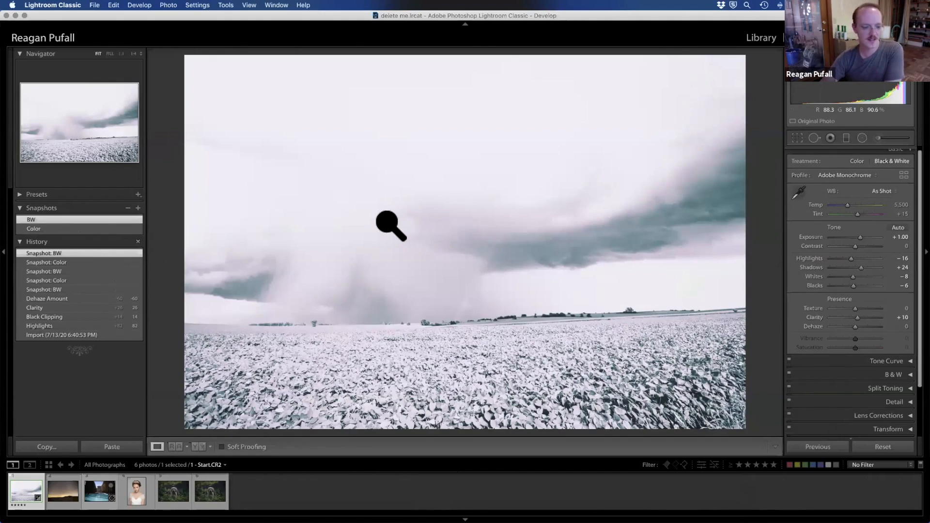
{"action": "left_click", "coordinate": [85, 335]}
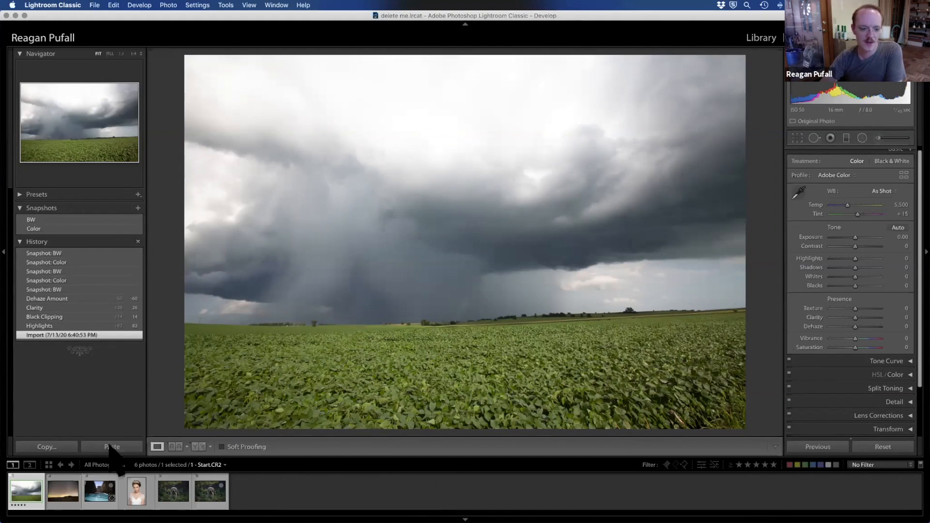
Step: Collapse the Basic adjustments for the field photo
{"action": "left_click", "coordinate": [472, 260]}
{"action": "left_click", "coordinate": [475, 256]}
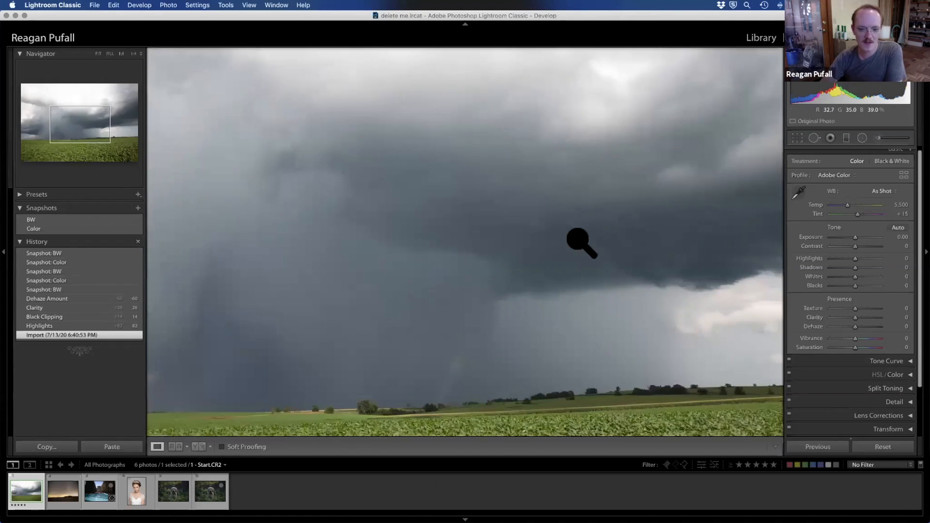
{"action": "left_click", "coordinate": [901, 150]}
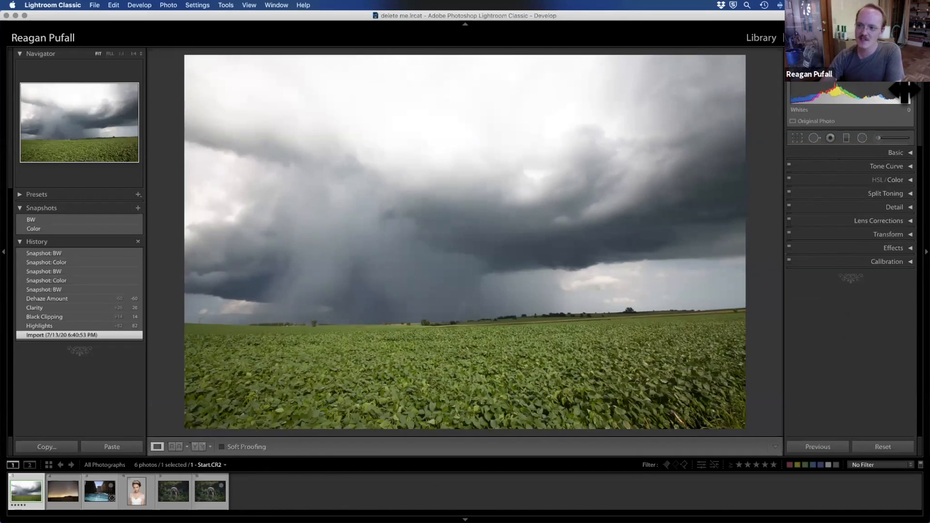
Step: Try Whites −100 and Blacks +18 through the histogram while checking the clipping warnings, then return to the Import state
{"action": "mouse_move", "coordinate": [902, 92]}
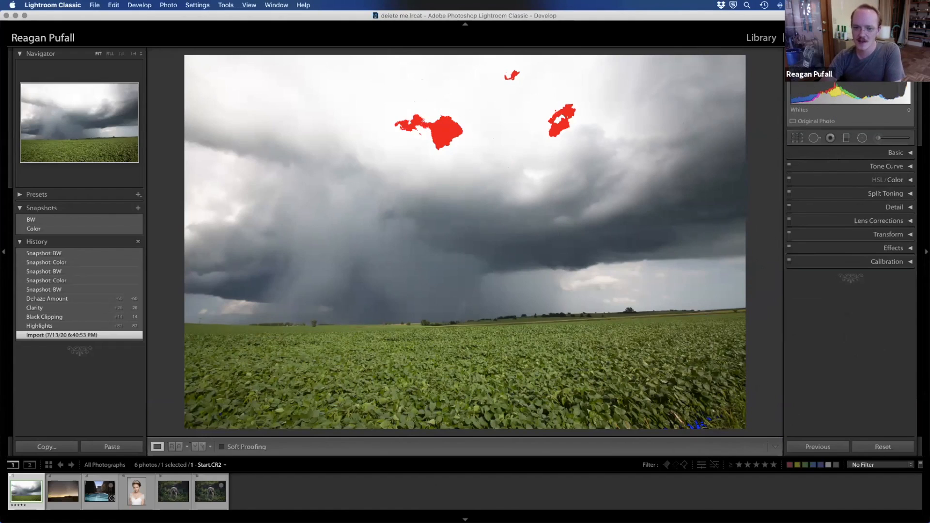
{"action": "left_click_drag", "start_coordinate": [894, 94], "coordinate": [869, 94]}
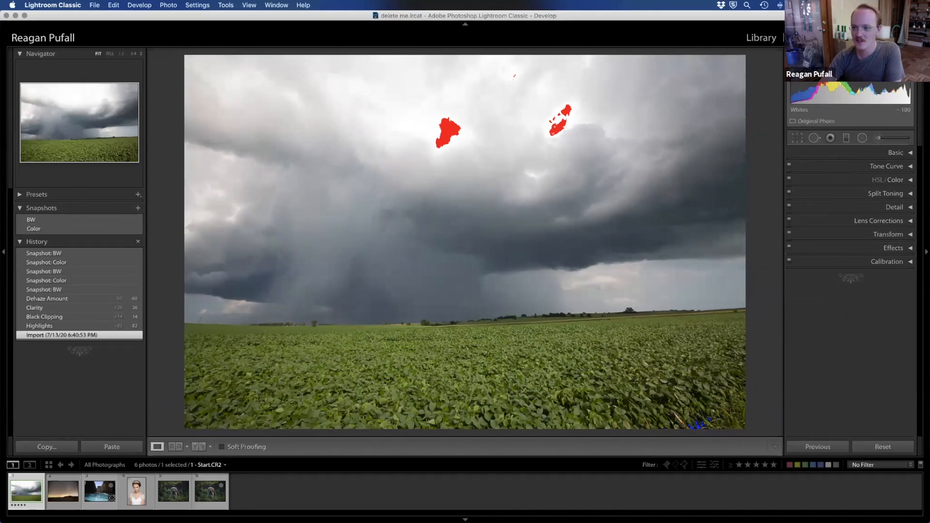
{"action": "left_click_drag", "start_coordinate": [902, 96], "coordinate": [906, 97]}
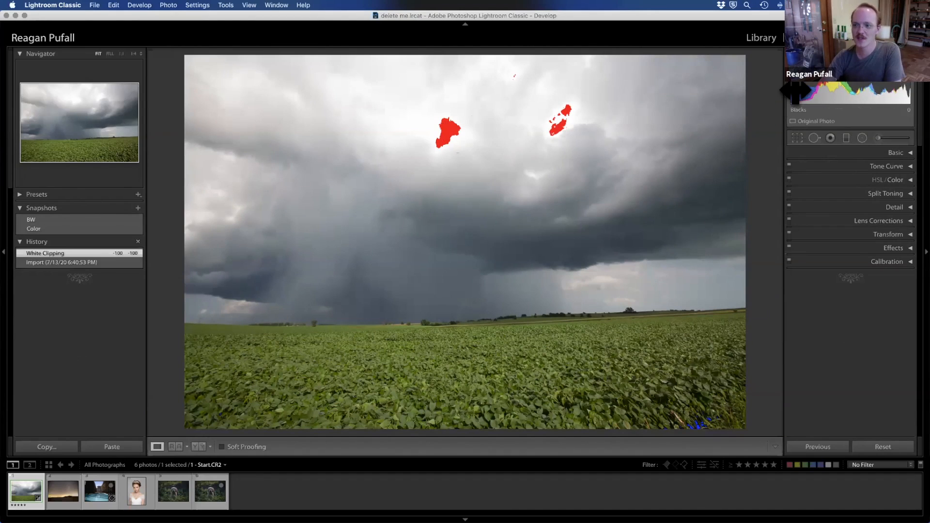
{"action": "left_click_drag", "start_coordinate": [799, 95], "coordinate": [810, 95]}
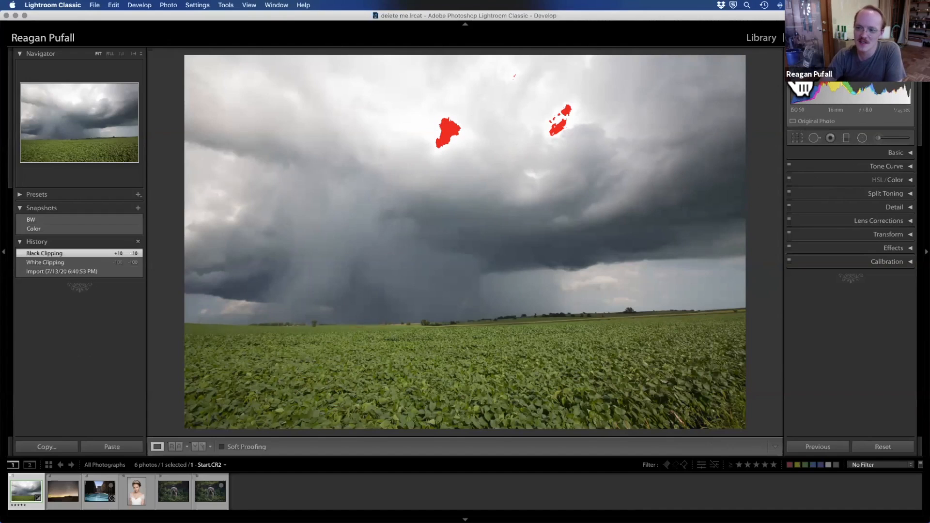
{"action": "left_click", "coordinate": [904, 78]}
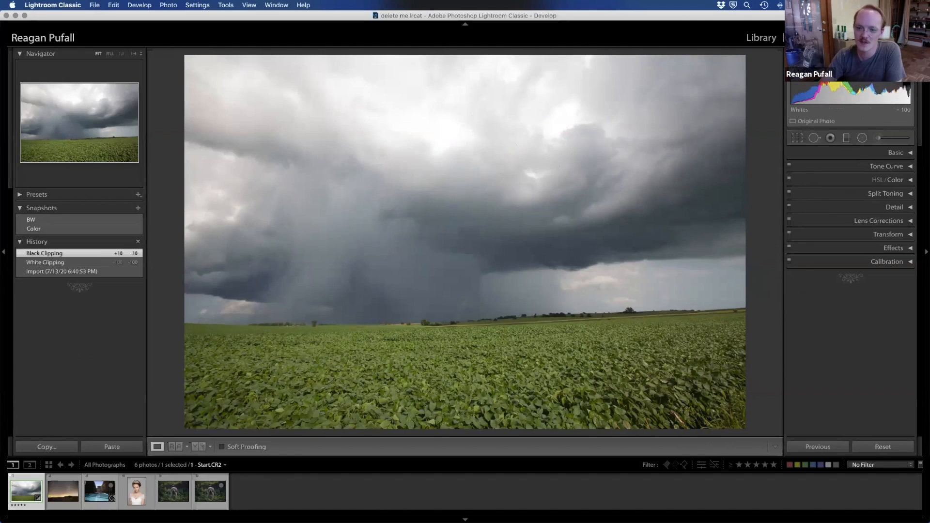
{"action": "left_click", "coordinate": [70, 271]}
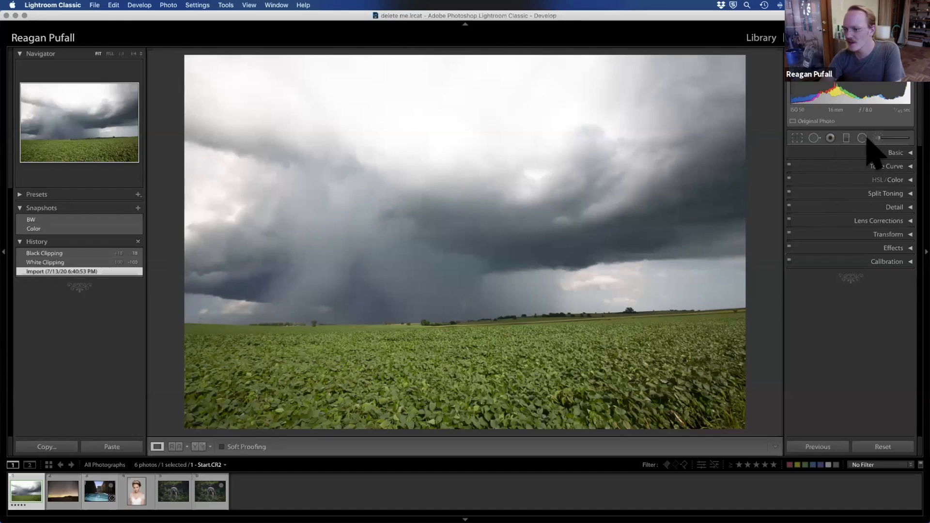
Step: Start cropping the field photo and change the crop guide overlay to Golden Ratio
{"action": "left_click", "coordinate": [797, 138]}
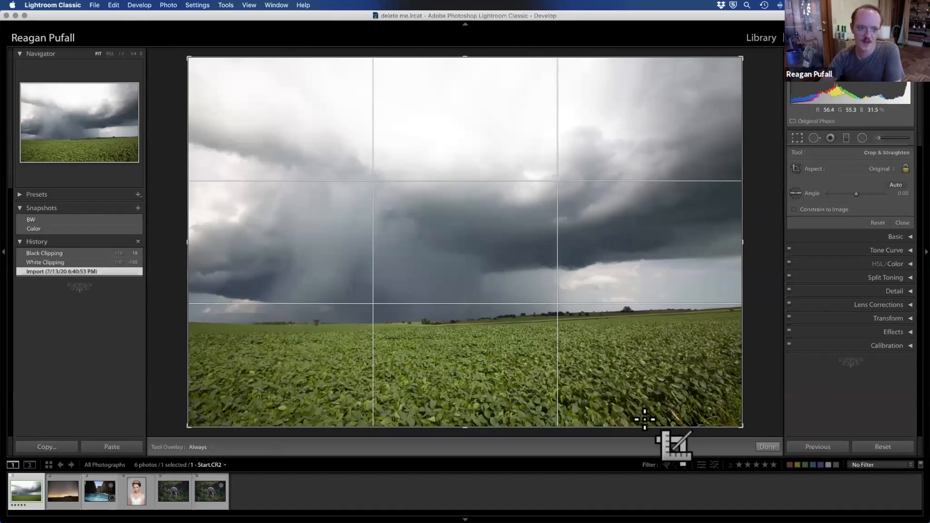
{"action": "left_click", "coordinate": [249, 5]}
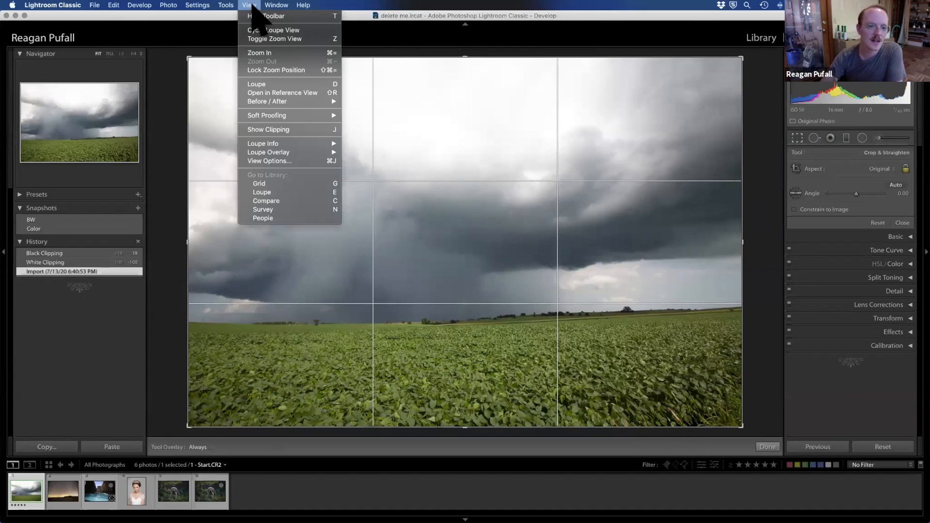
{"action": "mouse_move", "coordinate": [313, 152]}
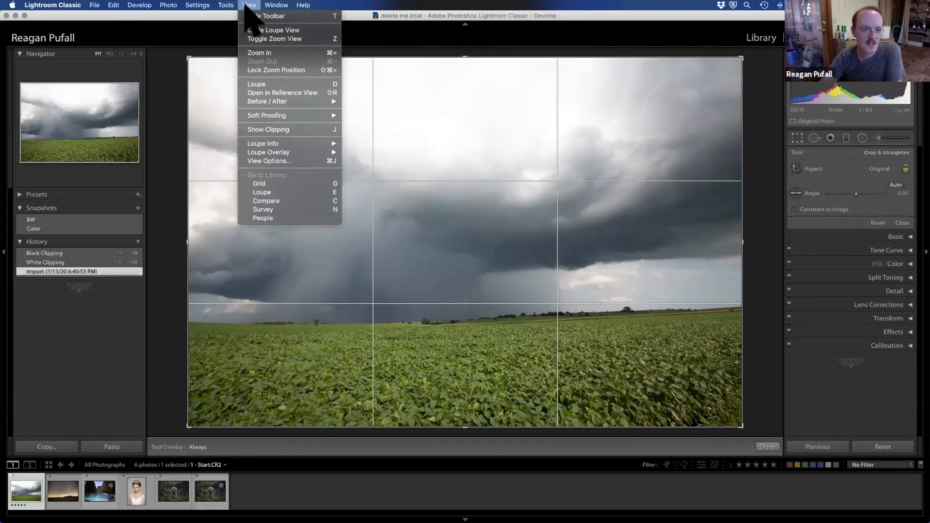
{"action": "mouse_move", "coordinate": [225, 5]}
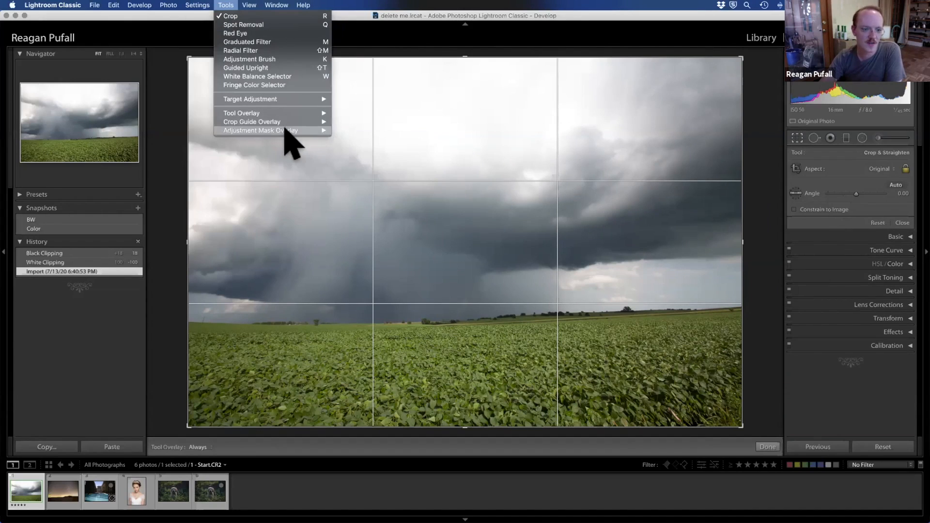
{"action": "mouse_move", "coordinate": [299, 113]}
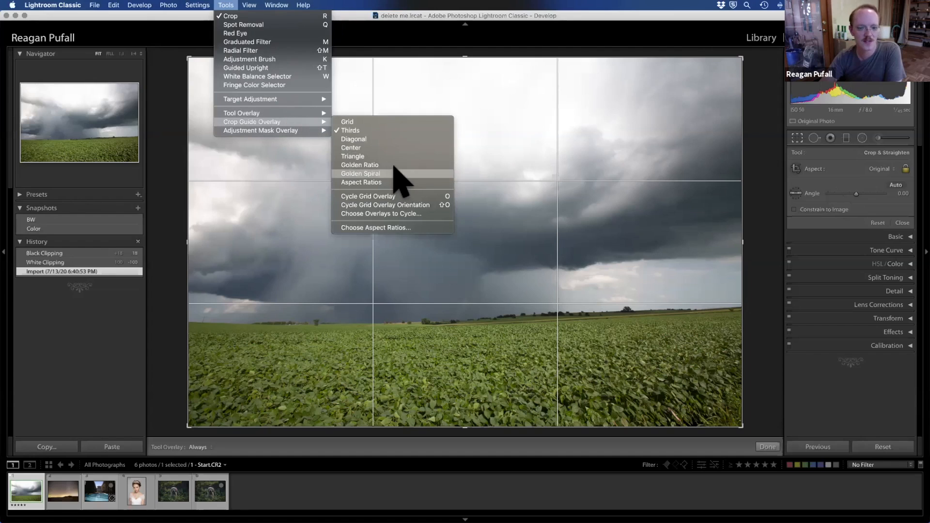
{"action": "left_click", "coordinate": [360, 165]}
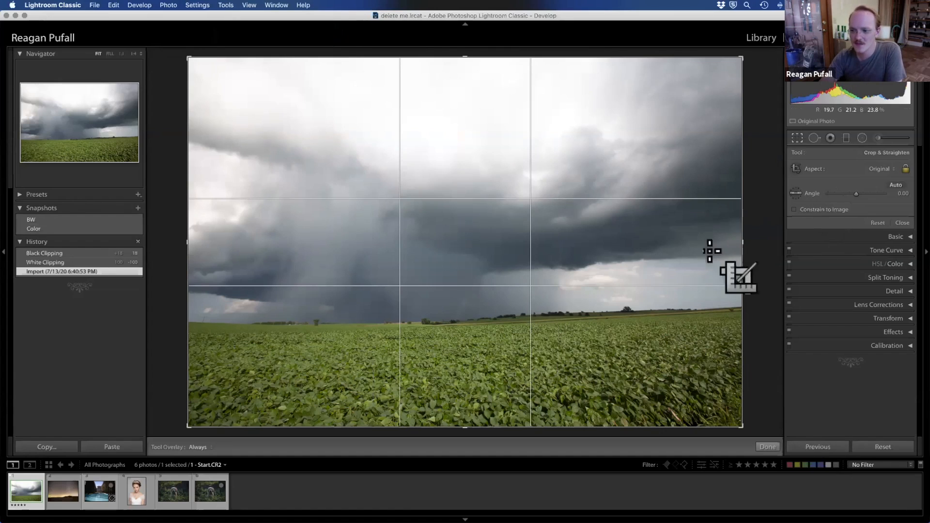
Step: Set the crop's aspect ratio to 4 x 5 / 8 x 10, then try 5 x 7 and finish with 1 x 1
{"action": "left_click", "coordinate": [889, 170]}
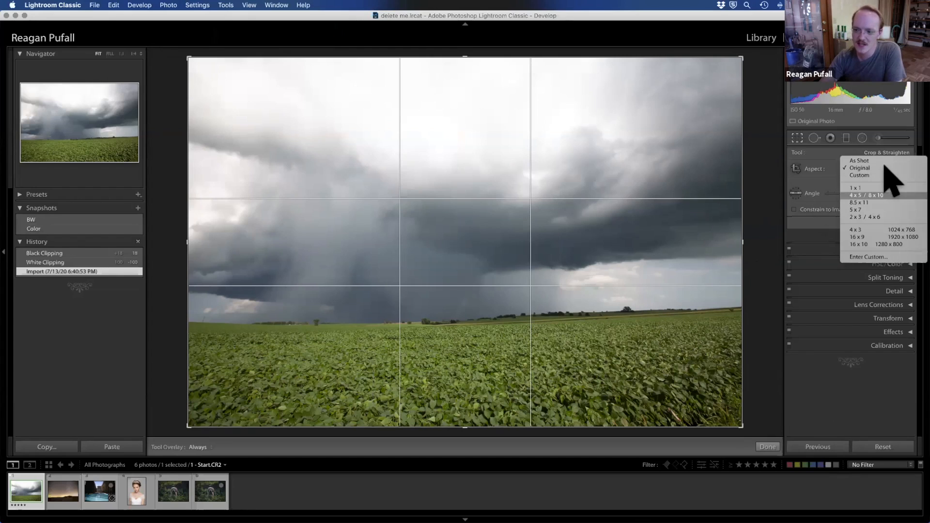
{"action": "left_click", "coordinate": [867, 195]}
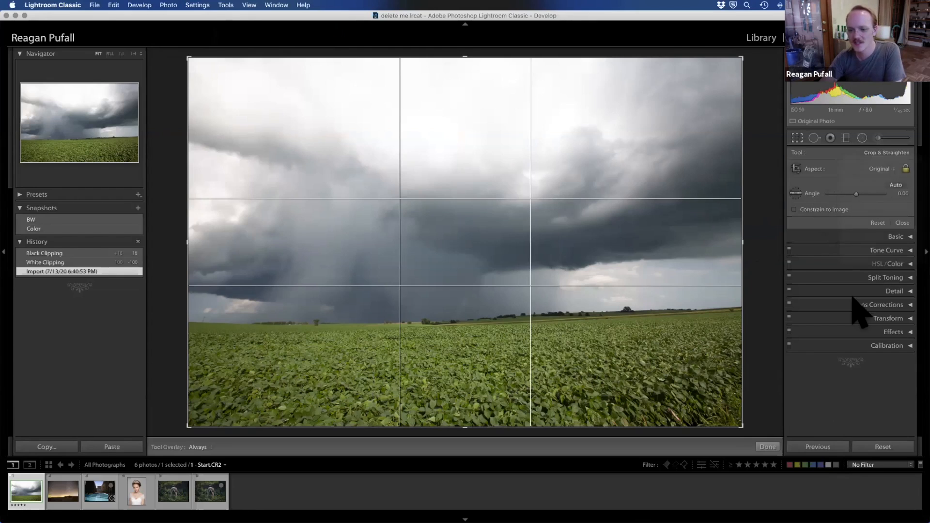
{"action": "left_click", "coordinate": [877, 170]}
{"action": "left_click", "coordinate": [881, 183]}
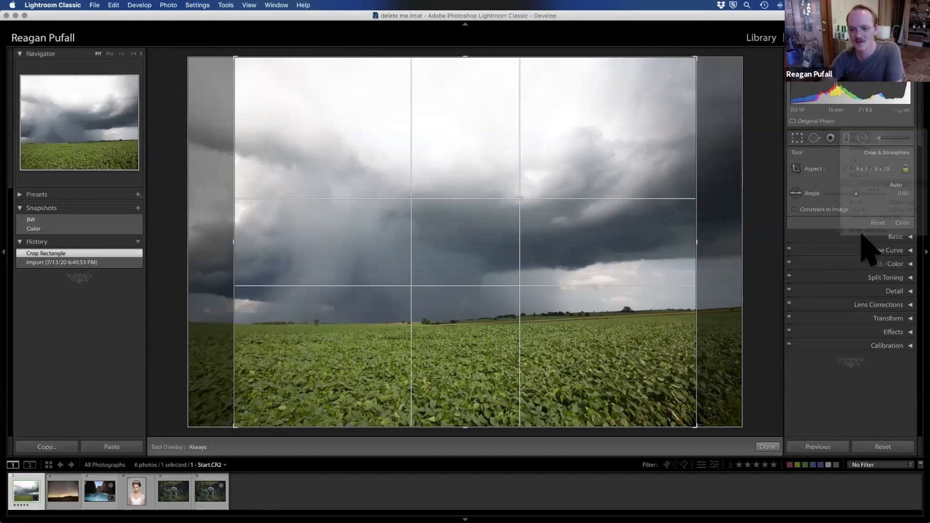
{"action": "left_click", "coordinate": [887, 169]}
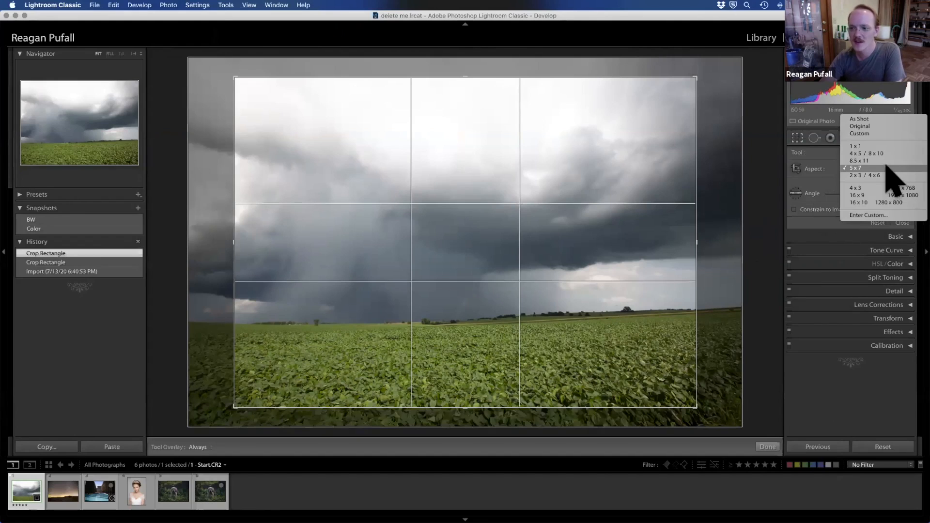
{"action": "left_click", "coordinate": [892, 146]}
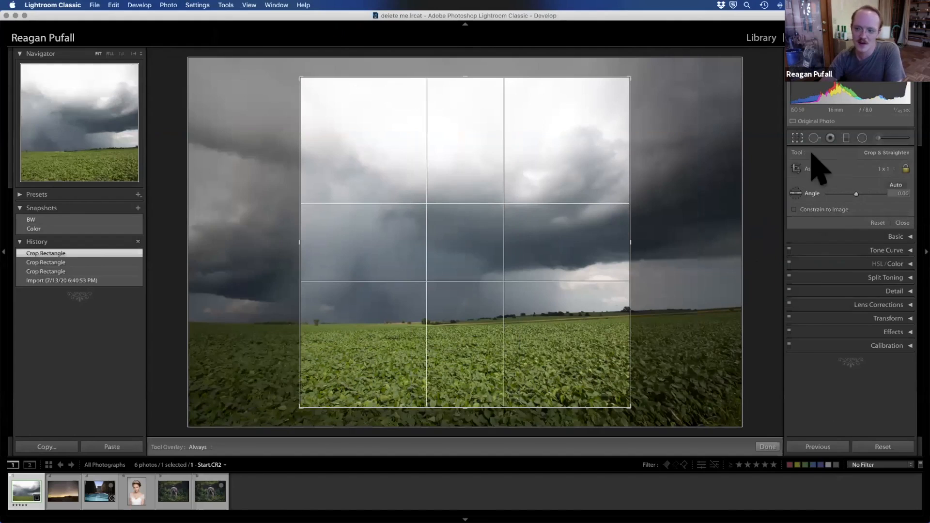
Step: Set the crop's aspect ratio to As Shot so the crop covers the whole field photo
{"action": "left_click", "coordinate": [885, 166]}
{"action": "left_click", "coordinate": [886, 140]}
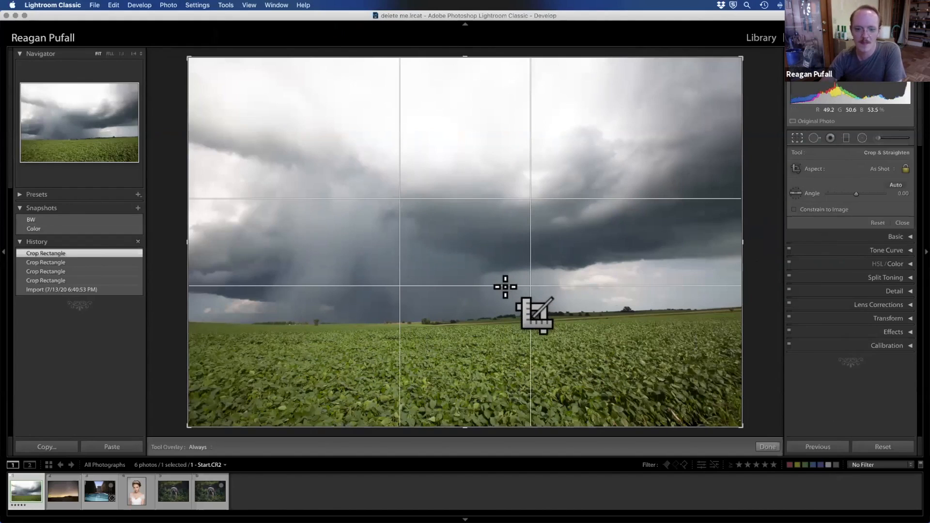
Step: Try straightening the field photo at an angle of about 2.11, then return to the last Crop Rectangle state in the history
{"action": "left_click", "coordinate": [796, 193]}
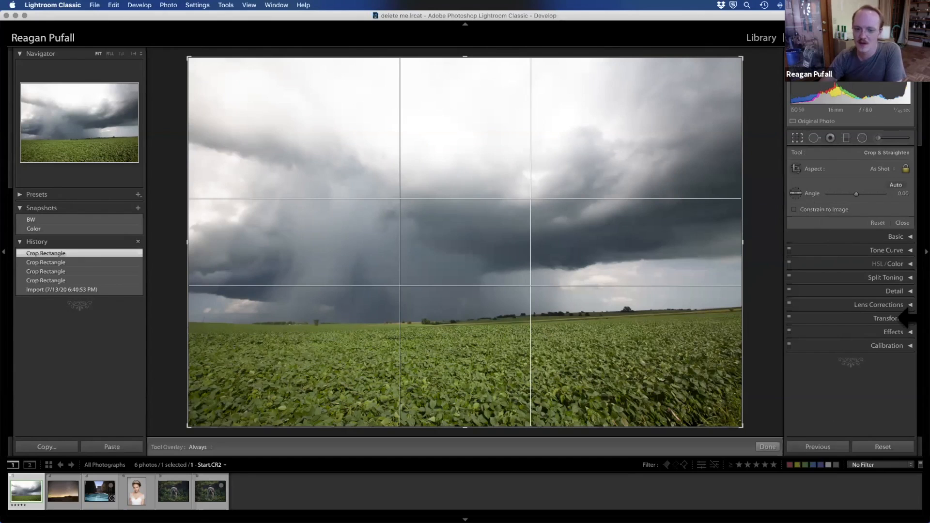
{"action": "left_click", "coordinate": [856, 193]}
{"action": "left_click_drag", "start_coordinate": [856, 194], "coordinate": [857, 194]}
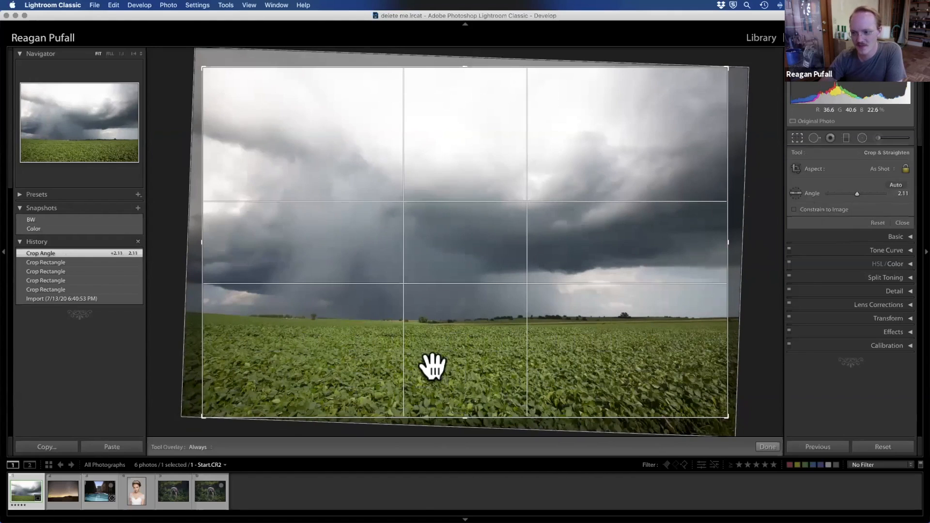
{"action": "left_click", "coordinate": [75, 262]}
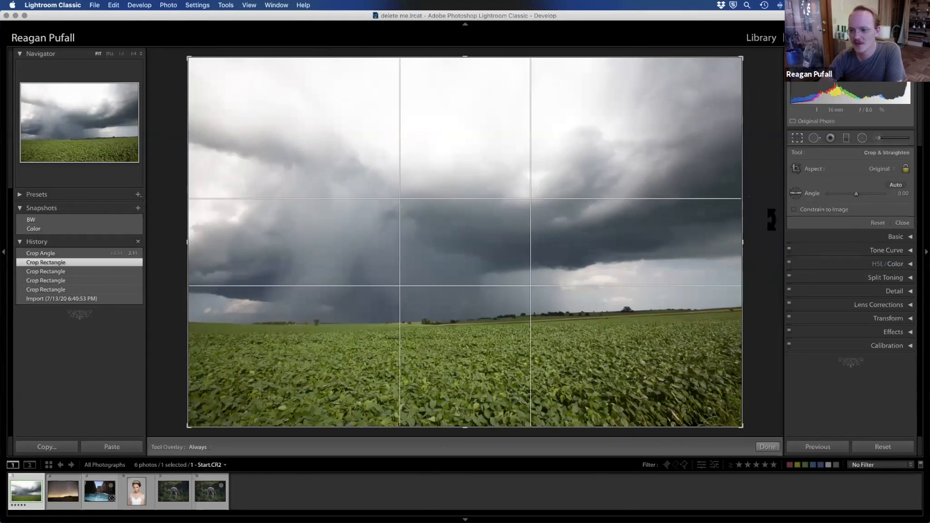
Step: Level the field photo by drawing a Straighten line along the horizon, for an angle of about 1.50, and apply the crop
{"action": "left_click", "coordinate": [796, 193]}
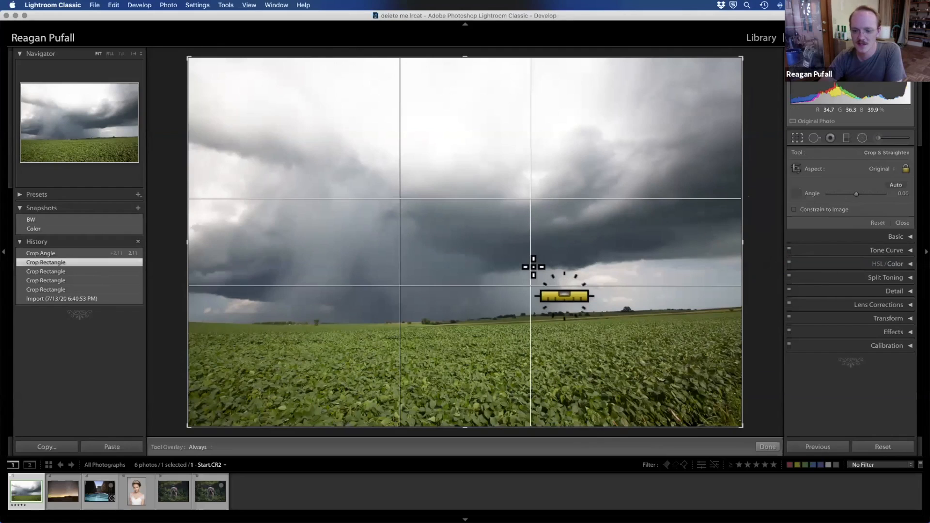
{"action": "left_click_drag", "start_coordinate": [189, 321], "coordinate": [776, 306]}
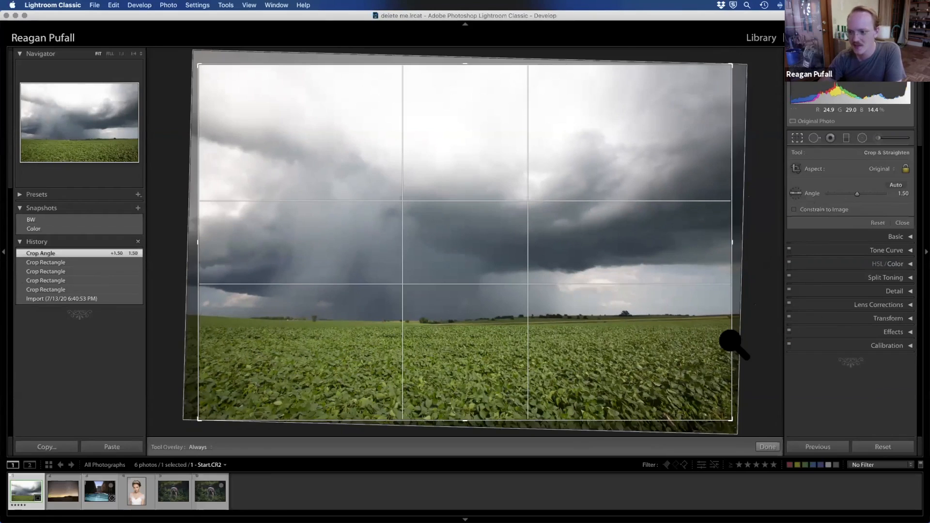
{"action": "key", "text": "Return"}
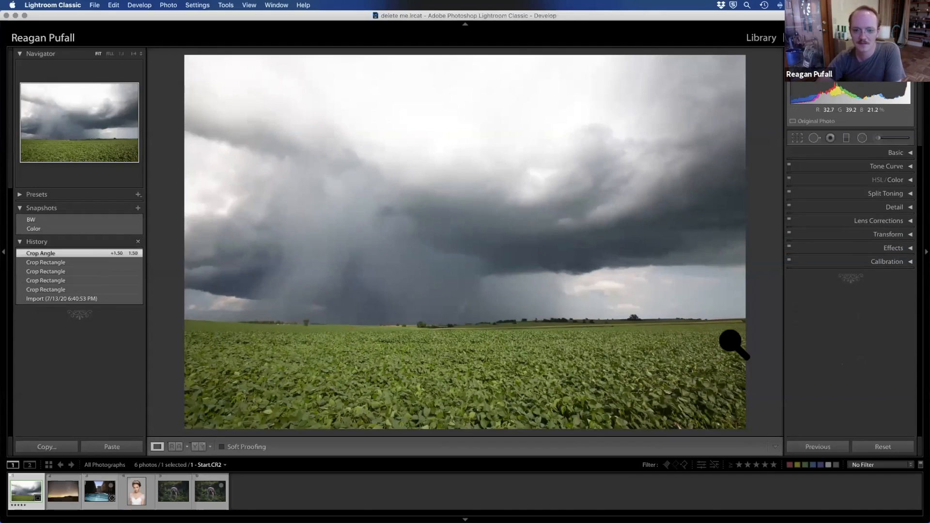
Step: Try Auto straightening on the field photo, then return to the Crop Angle 1.50 state and close the crop tool
{"action": "left_click", "coordinate": [797, 138]}
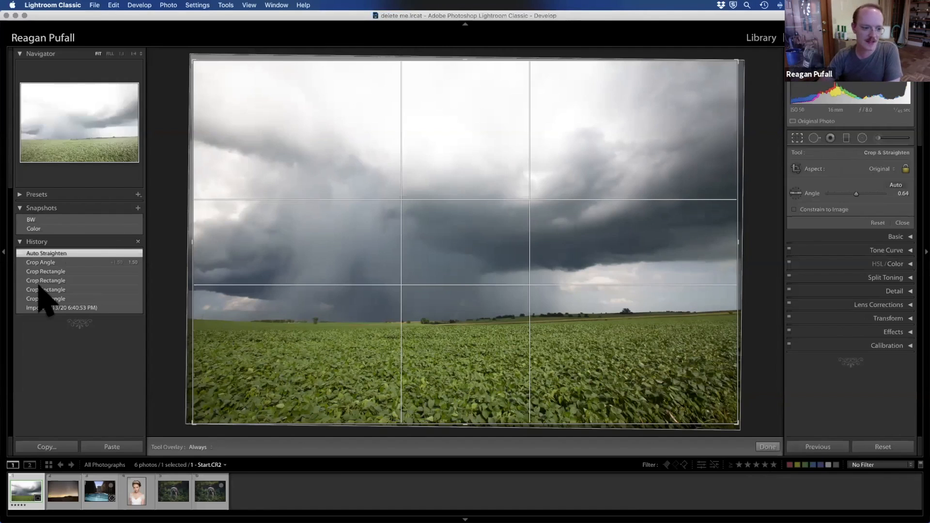
{"action": "left_click", "coordinate": [47, 263]}
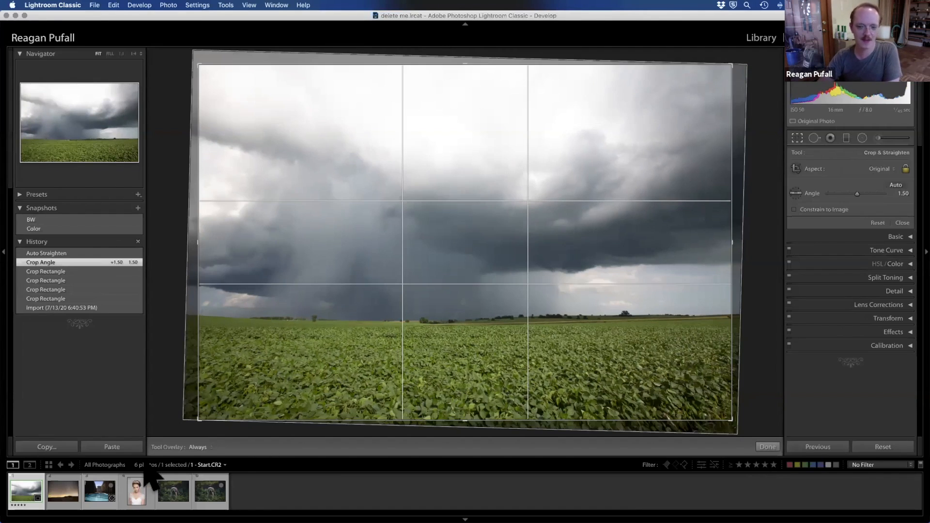
{"action": "left_click", "coordinate": [901, 222]}
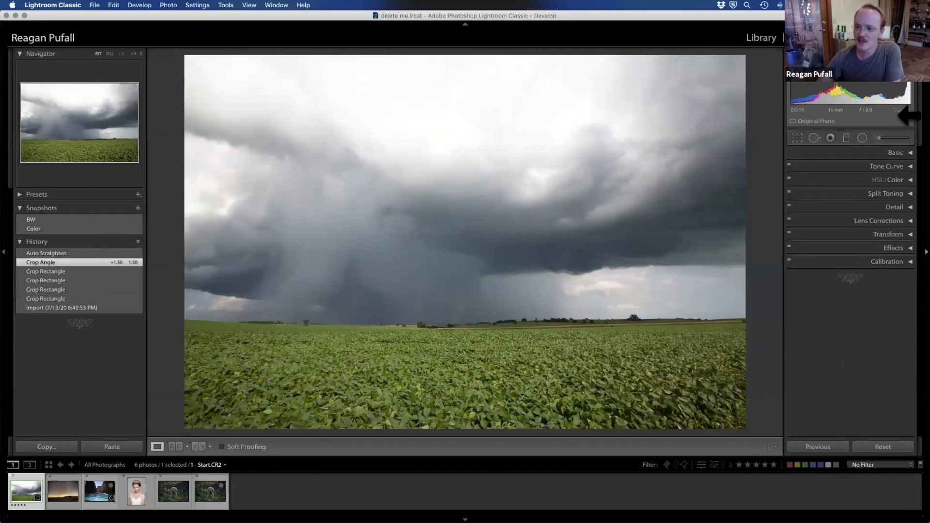
Step: Activate the Graduated Filter for the field photo
{"action": "left_click", "coordinate": [830, 139]}
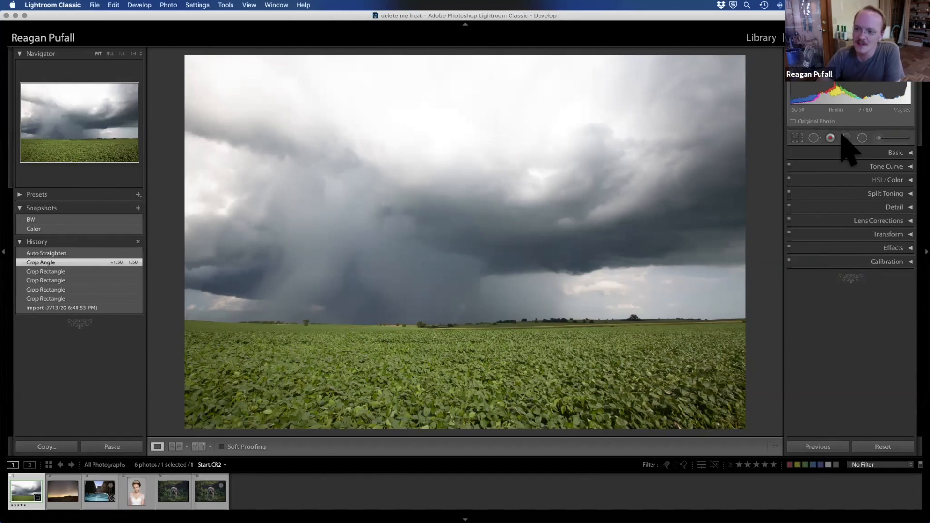
{"action": "left_click", "coordinate": [846, 138]}
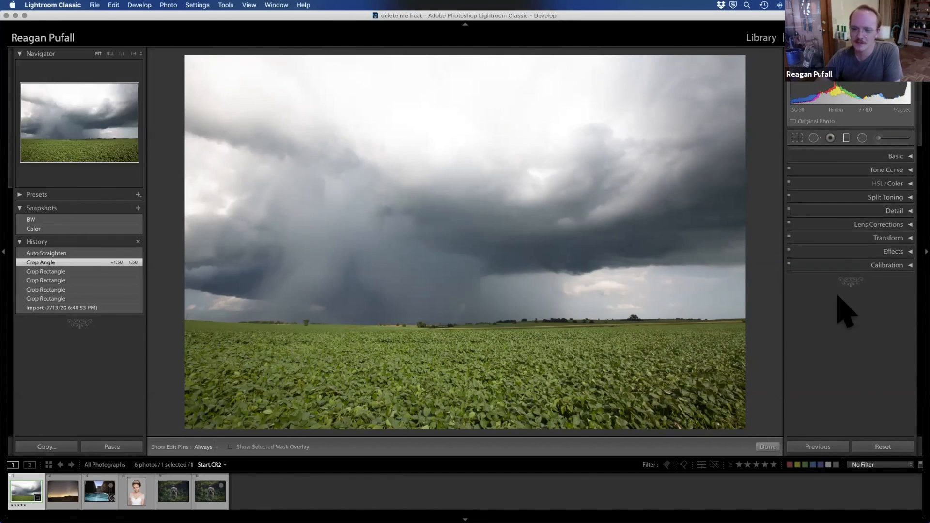
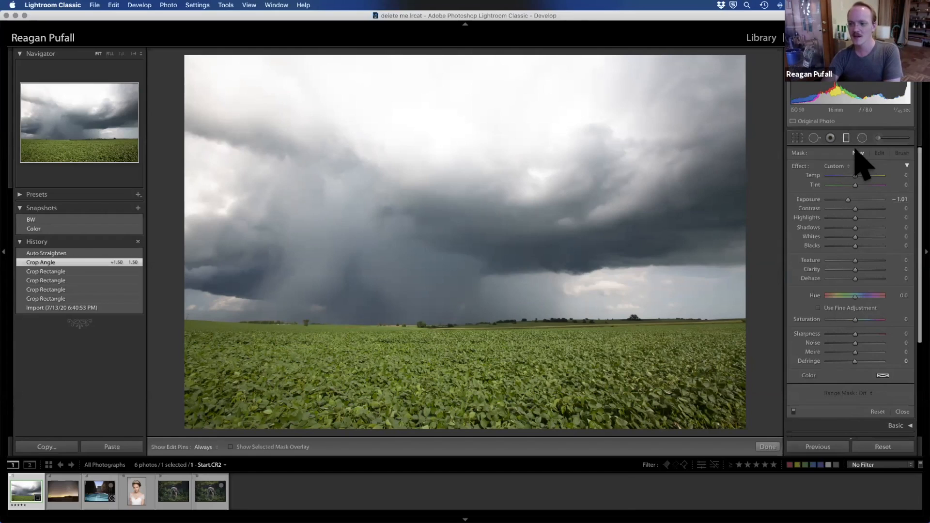
Step: Draw a graduated filter over the stormy sky, centre it on the horizon, and set its exposure to -0.75
{"action": "left_click_drag", "start_coordinate": [480, 250], "coordinate": [484, 317]}
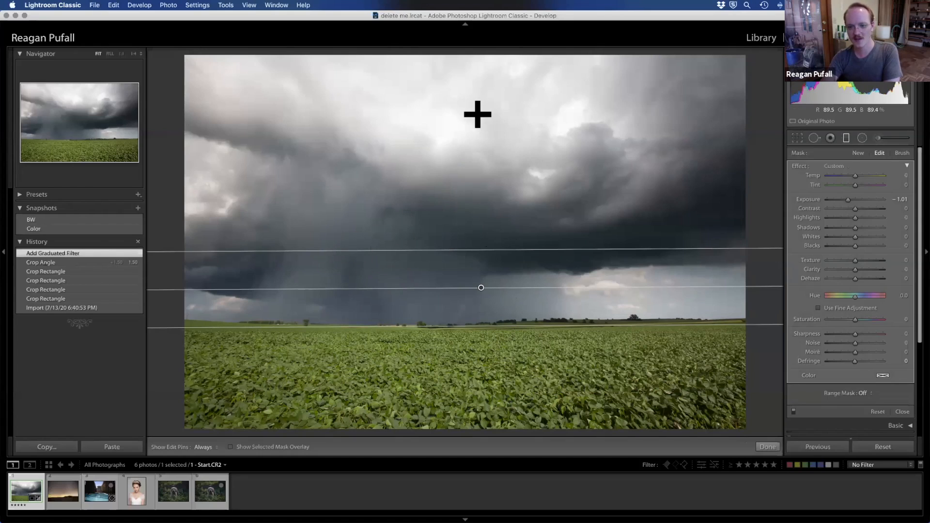
{"action": "left_click_drag", "start_coordinate": [481, 291], "coordinate": [480, 325]}
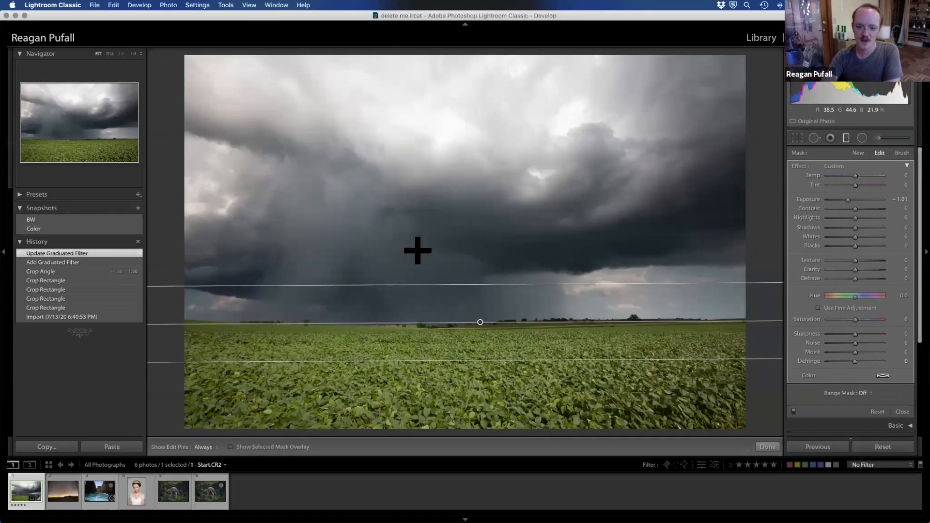
{"action": "left_click", "coordinate": [901, 199]}
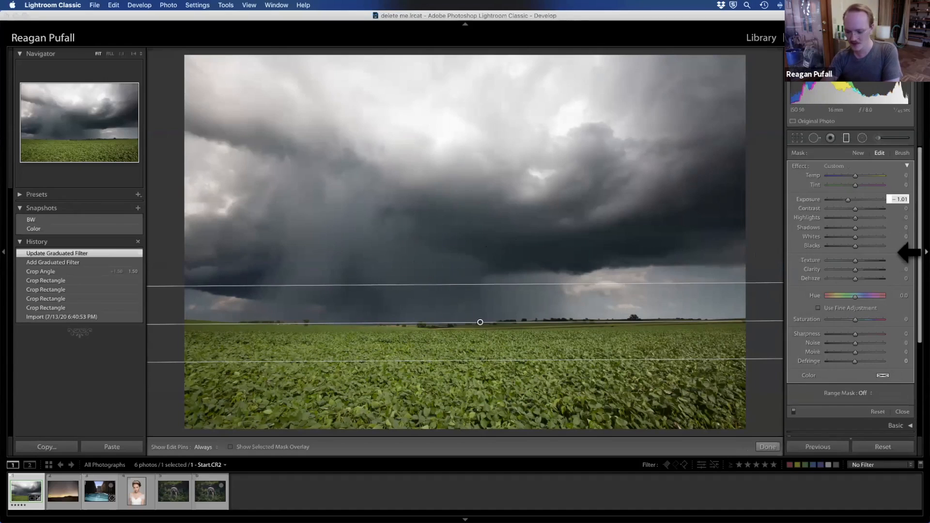
{"action": "type", "text": "-.7"}
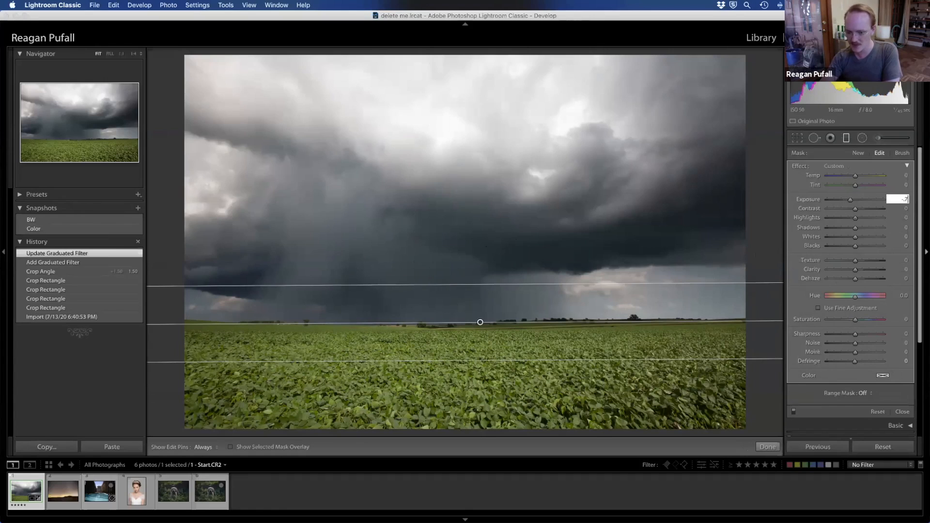
{"action": "type", "text": "5"}
{"action": "key", "text": "Return"}
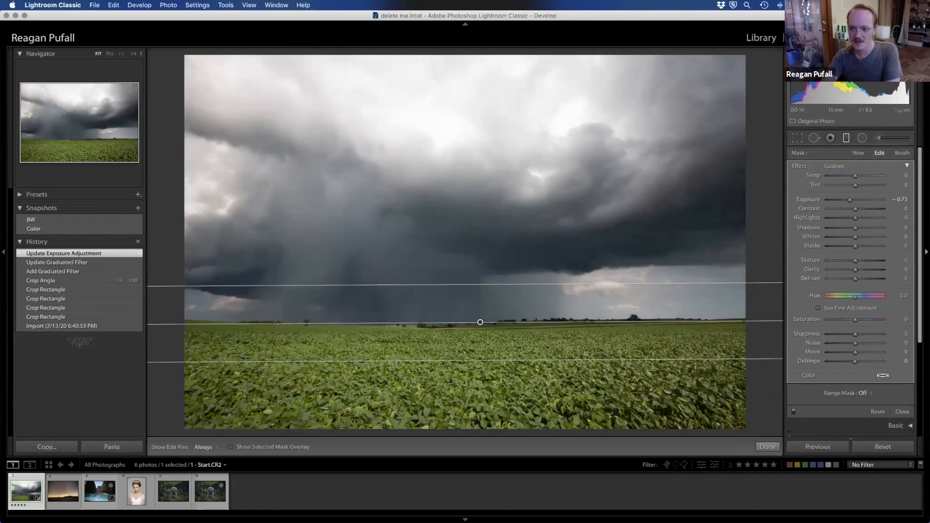
Step: Lower the highlights of the sky's graduated filter to -50
{"action": "mouse_move", "coordinate": [854, 217]}
{"action": "left_mouse_down"}
{"action": "mouse_move", "coordinate": [830, 218]}
{"action": "mouse_move", "coordinate": [841, 217]}
{"action": "left_mouse_up"}
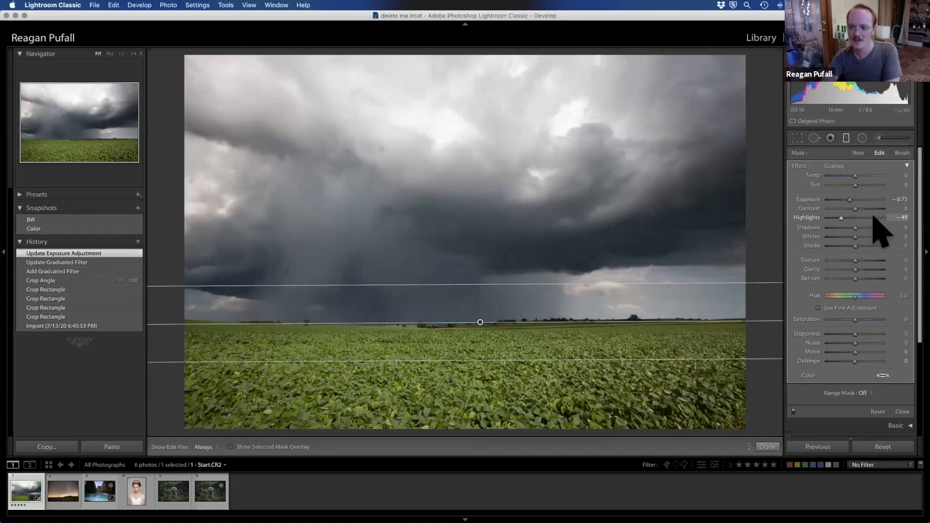
{"action": "left_click", "coordinate": [902, 218]}
{"action": "type", "text": "-50"}
{"action": "key", "text": "Return"}
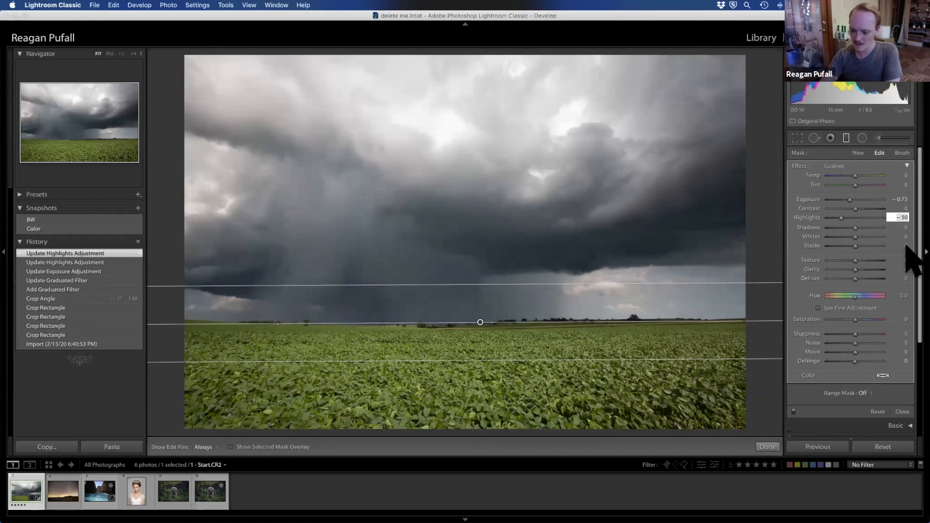
Step: Deselect the field photo, expand the Basic settings, and select the field photo again
{"action": "key", "text": "super+d"}
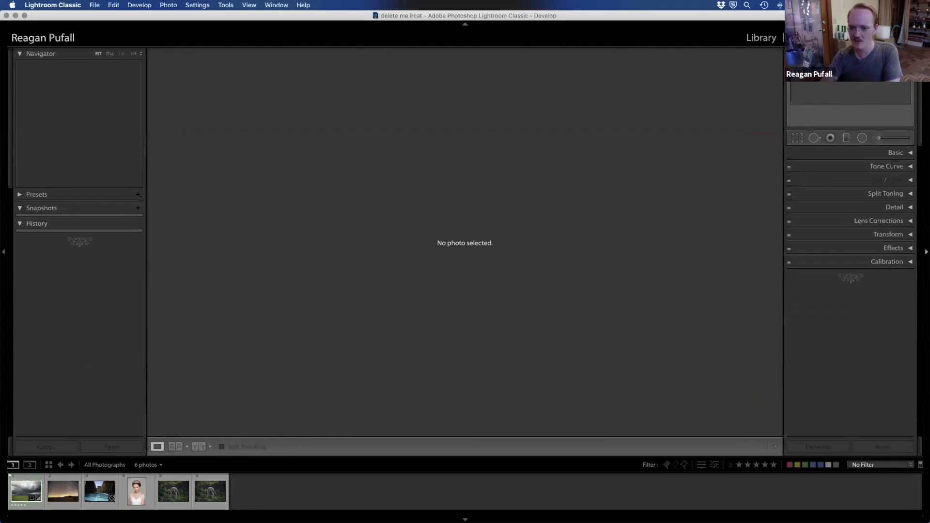
{"action": "left_click", "coordinate": [905, 151]}
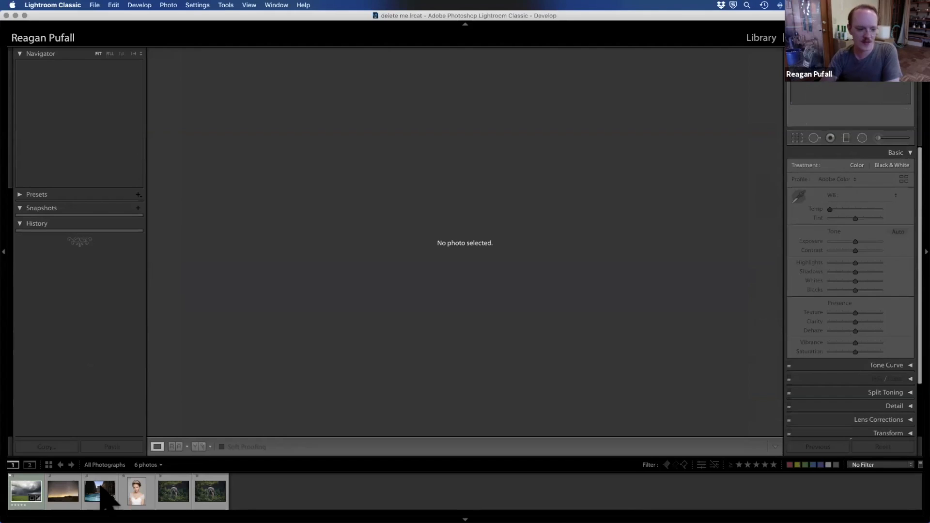
{"action": "left_click", "coordinate": [27, 492]}
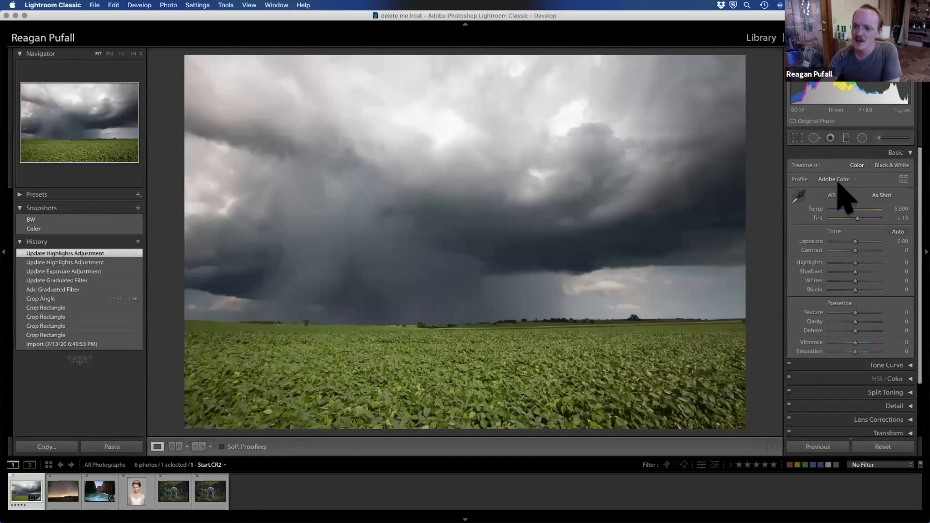
Step: Reopen the Graduated Filter to review reselecting the horizon filter's pin and starting a new mask, then close the tool
{"action": "left_click", "coordinate": [846, 138]}
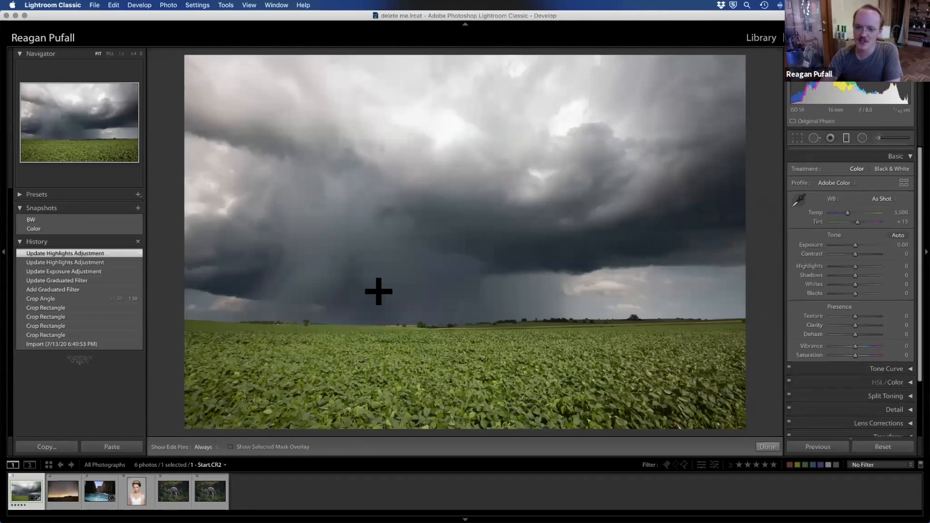
{"action": "left_click", "coordinate": [480, 322]}
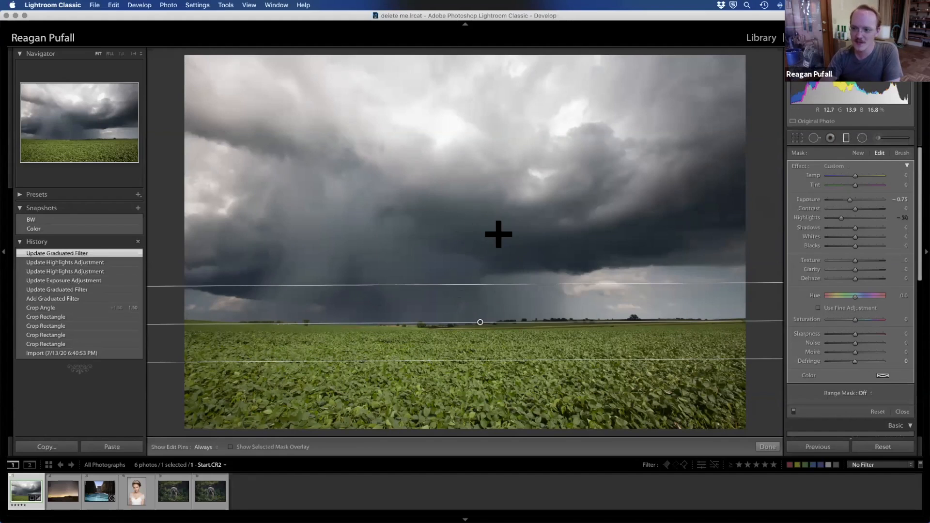
{"action": "left_click", "coordinate": [856, 152]}
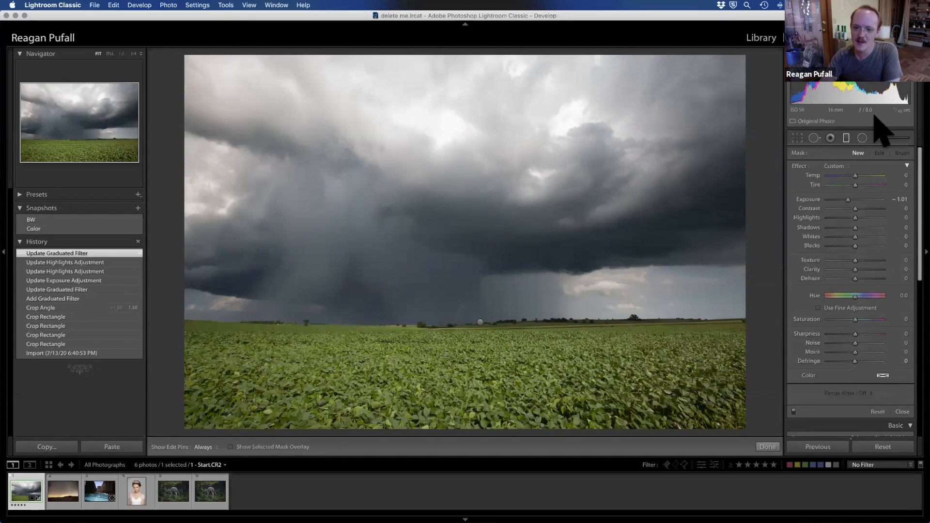
{"action": "left_click", "coordinate": [846, 138]}
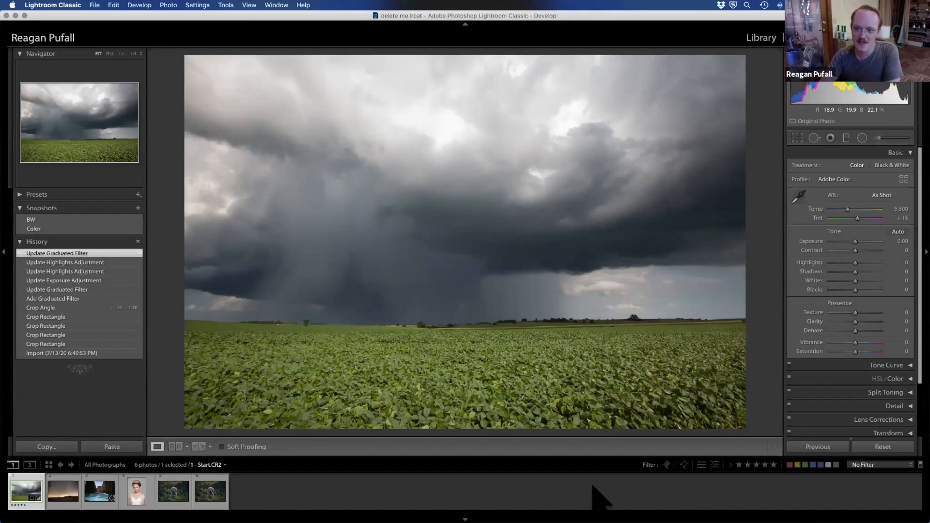
{"action": "left_click", "coordinate": [846, 138]}
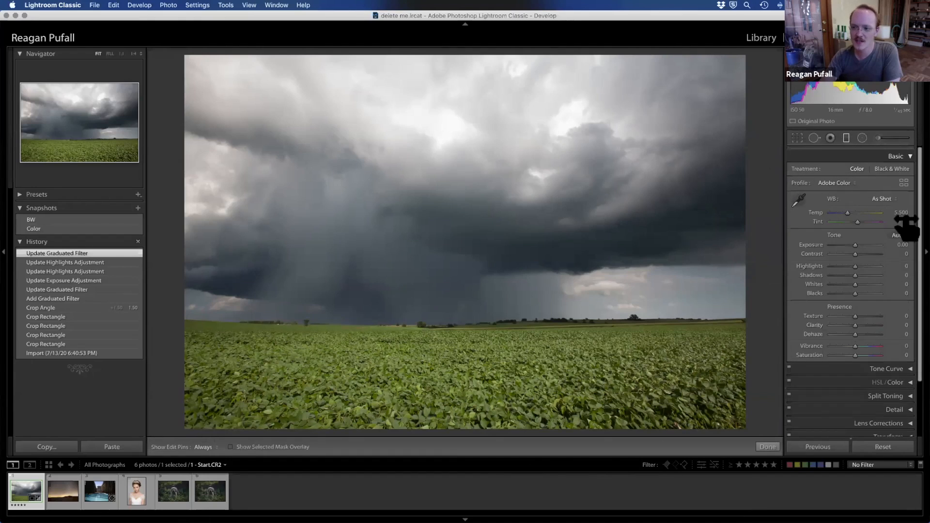
{"action": "left_click", "coordinate": [479, 322]}
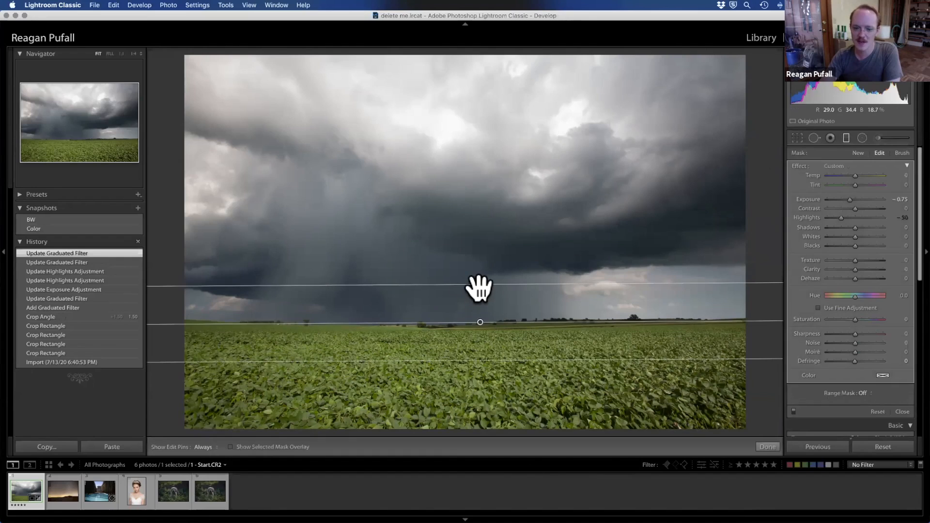
{"action": "left_click", "coordinate": [847, 141]}
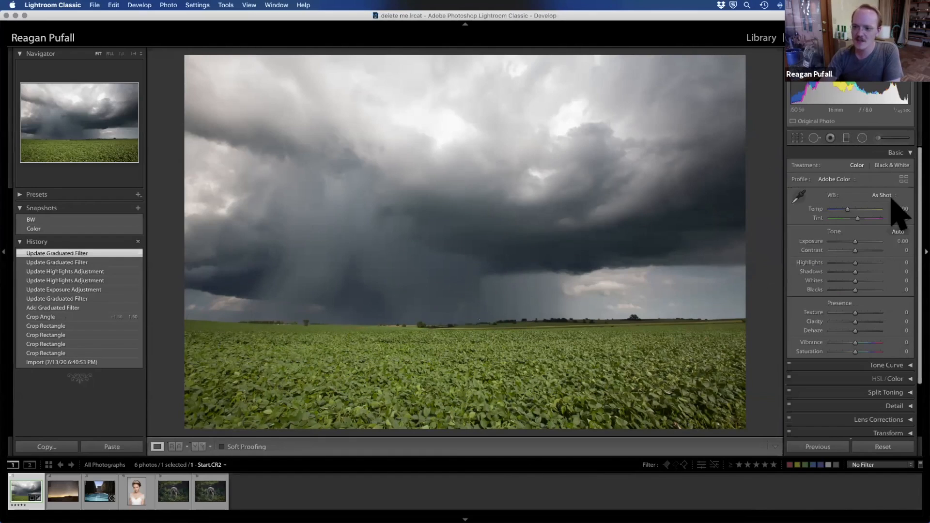
Step: Try the Adobe Landscape, Adobe Portrait, Adobe Standard and Adobe Vivid profiles in turn on the field photo
{"action": "left_click", "coordinate": [851, 179]}
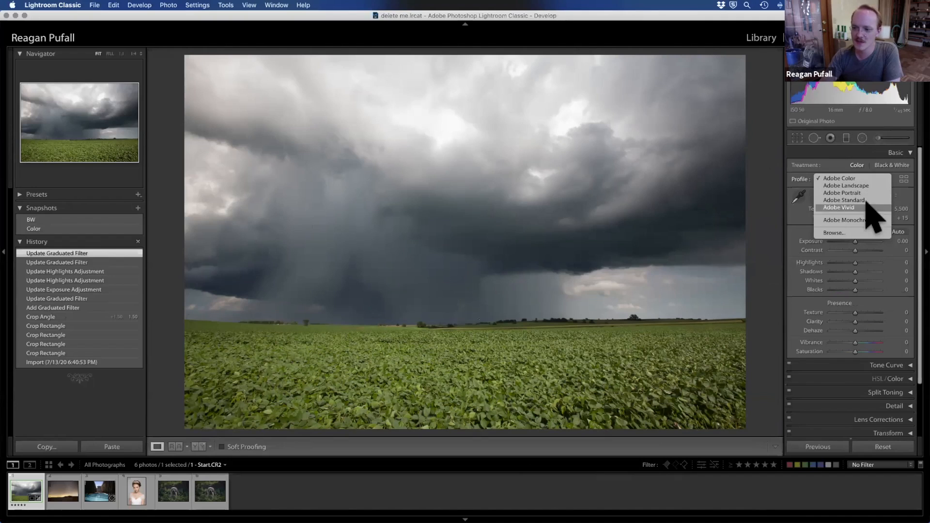
{"action": "left_click", "coordinate": [846, 185]}
{"action": "left_click", "coordinate": [842, 180]}
{"action": "left_click", "coordinate": [842, 185]}
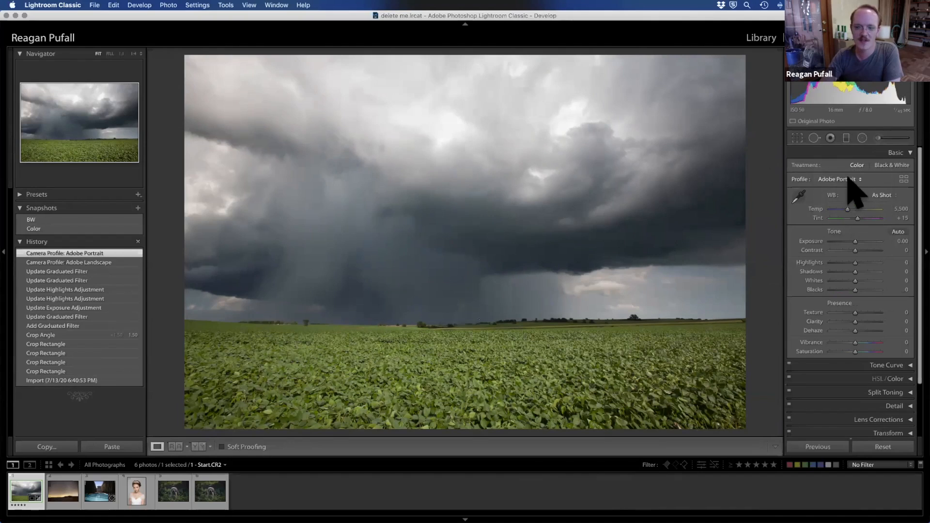
{"action": "left_click", "coordinate": [851, 180]}
{"action": "left_click", "coordinate": [861, 185]}
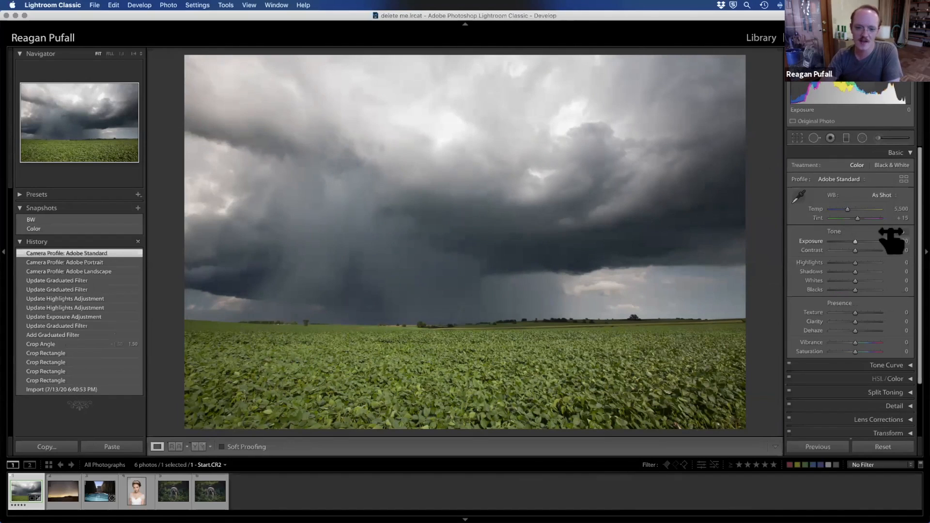
{"action": "left_click", "coordinate": [835, 182]}
{"action": "left_click", "coordinate": [847, 191]}
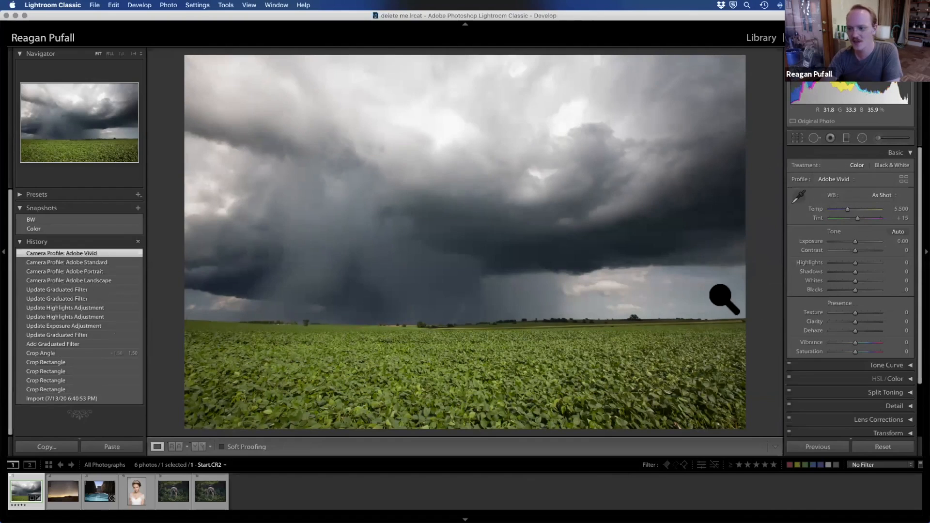
Step: Apply the Adobe Color profile from the Adobe Raw group of the Profile Browser, collapse the group, and close the browser
{"action": "left_click", "coordinate": [903, 180]}
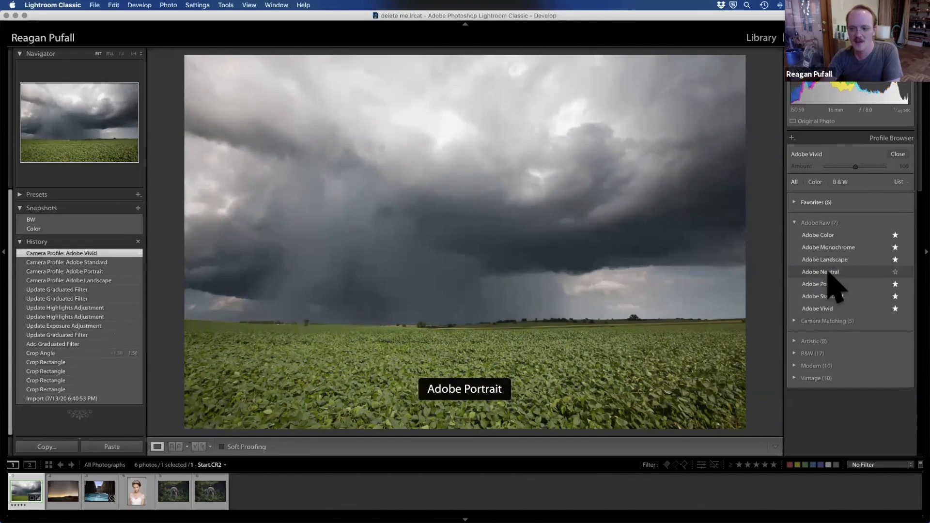
{"action": "left_click", "coordinate": [828, 235]}
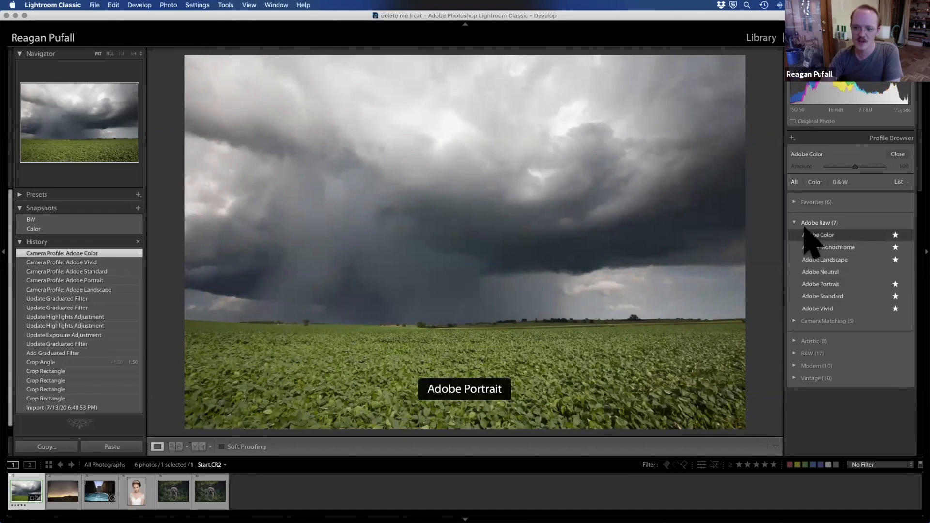
{"action": "left_click", "coordinate": [804, 223]}
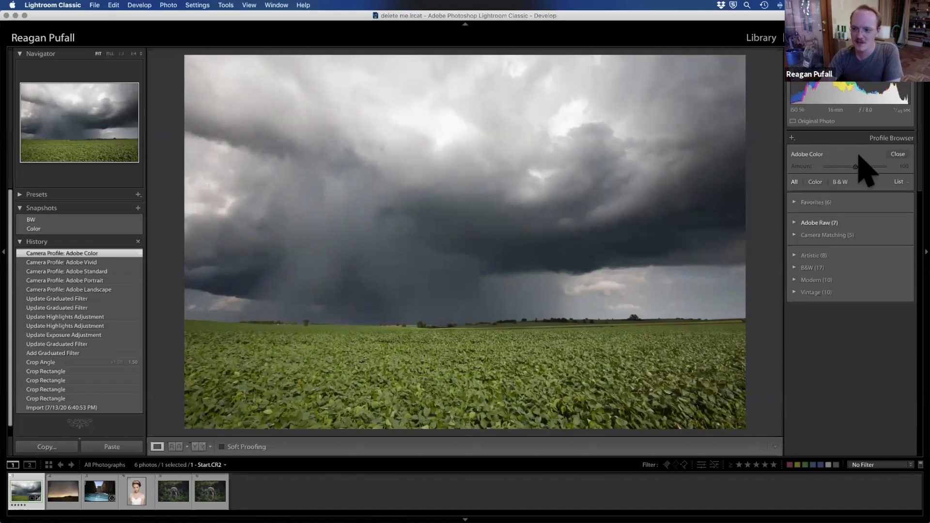
{"action": "left_click", "coordinate": [898, 154]}
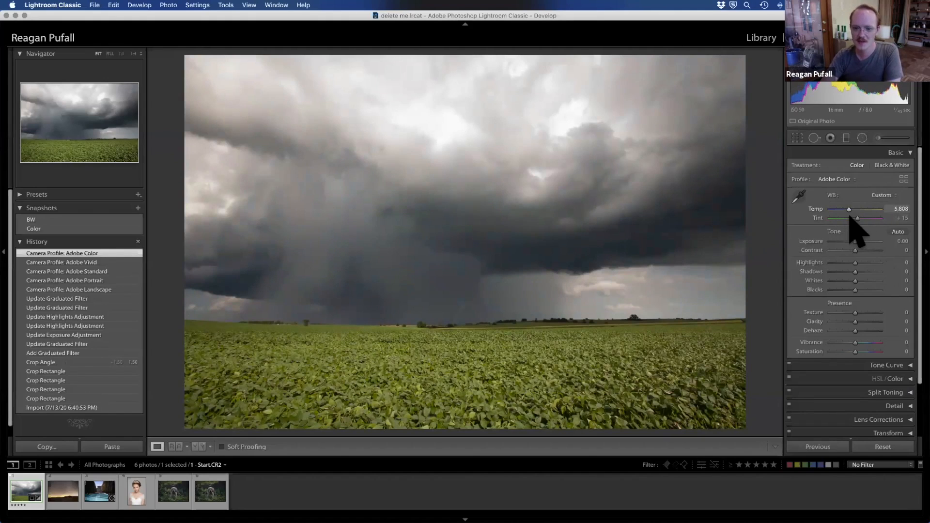
Step: Warm the white balance temperature to 5,808, then try Auto tone and return to the Temperature state in the history
{"action": "left_click_drag", "start_coordinate": [851, 218], "coordinate": [849, 307]}
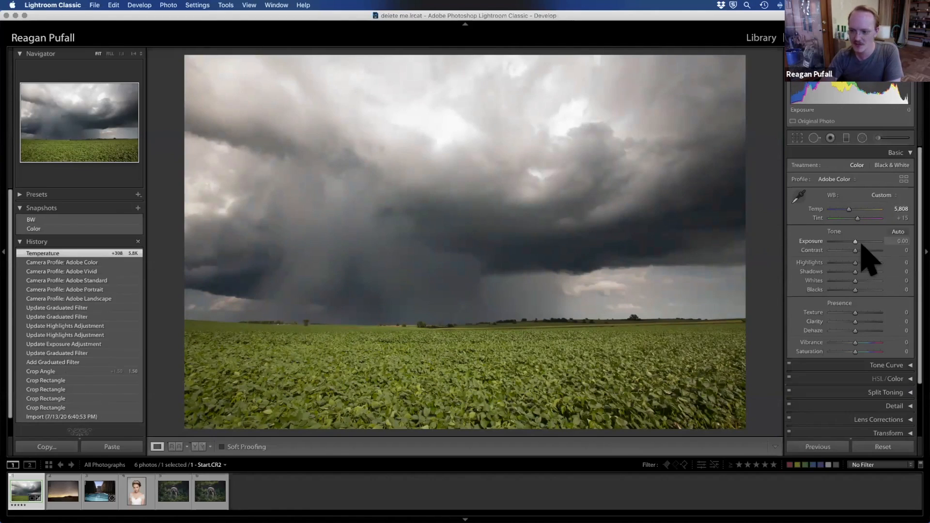
{"action": "left_click", "coordinate": [898, 232]}
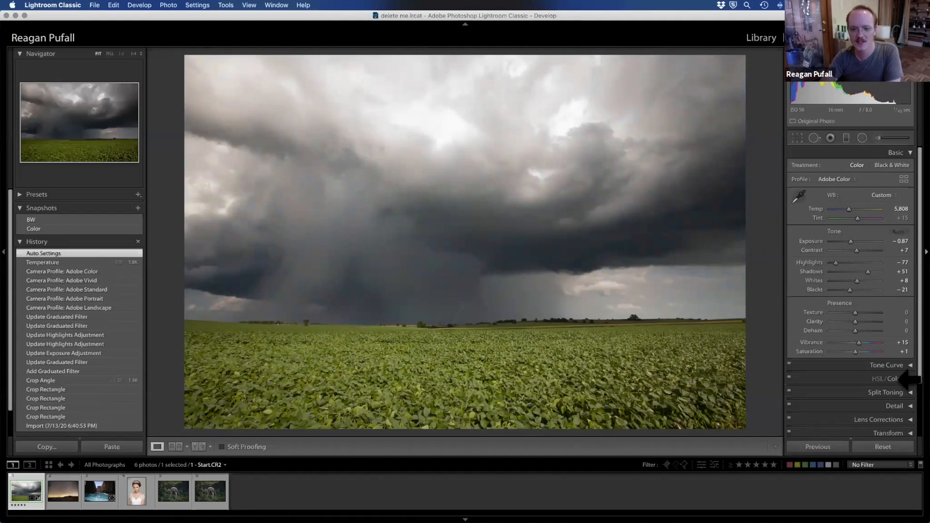
{"action": "left_click", "coordinate": [44, 262]}
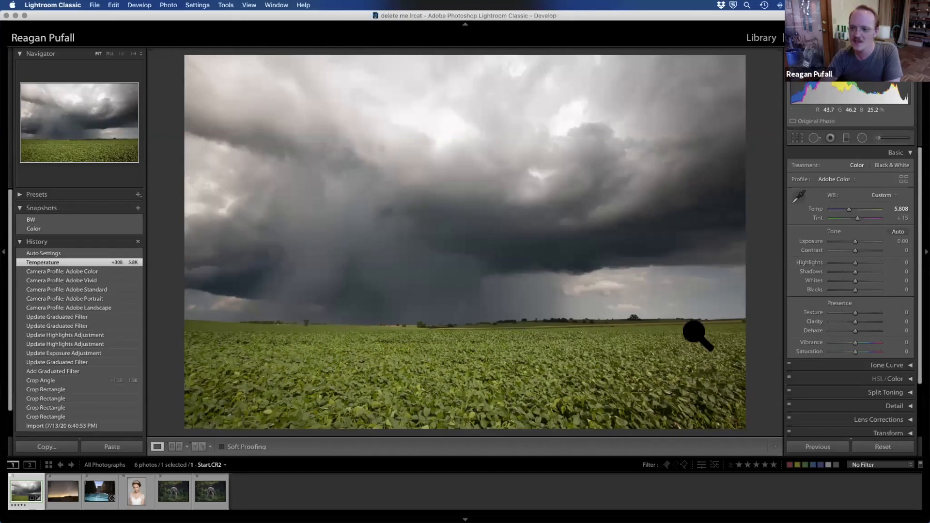
Step: Set the photo's overall exposure to +0.50, highlights to -100, whites to +15 and shadows to -58
{"action": "left_click", "coordinate": [902, 240]}
{"action": "key", "text": "Return"}
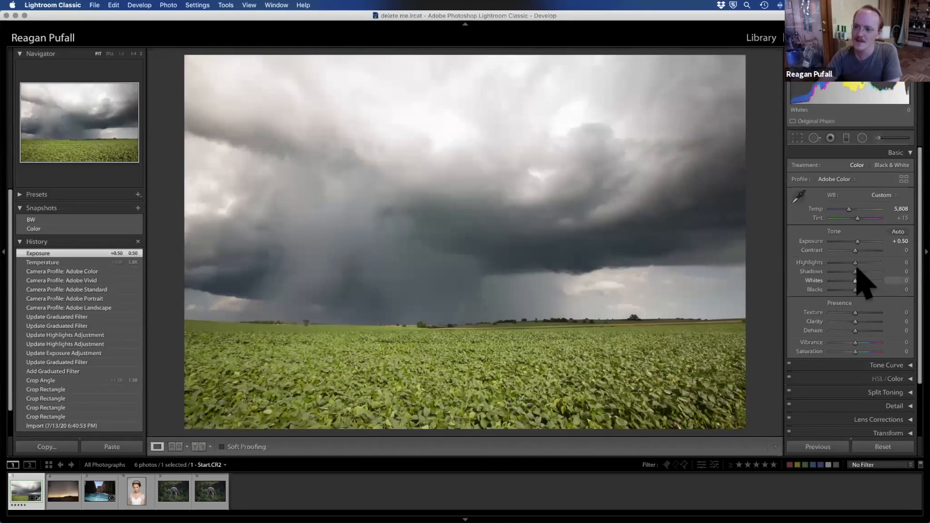
{"action": "left_click_drag", "start_coordinate": [854, 262], "coordinate": [802, 264]}
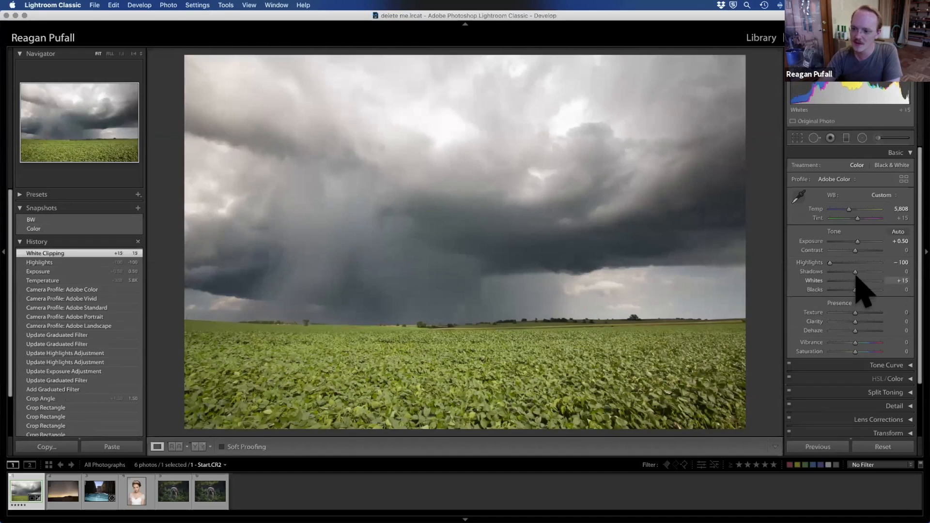
{"action": "left_click_drag", "start_coordinate": [848, 272], "coordinate": [839, 271]}
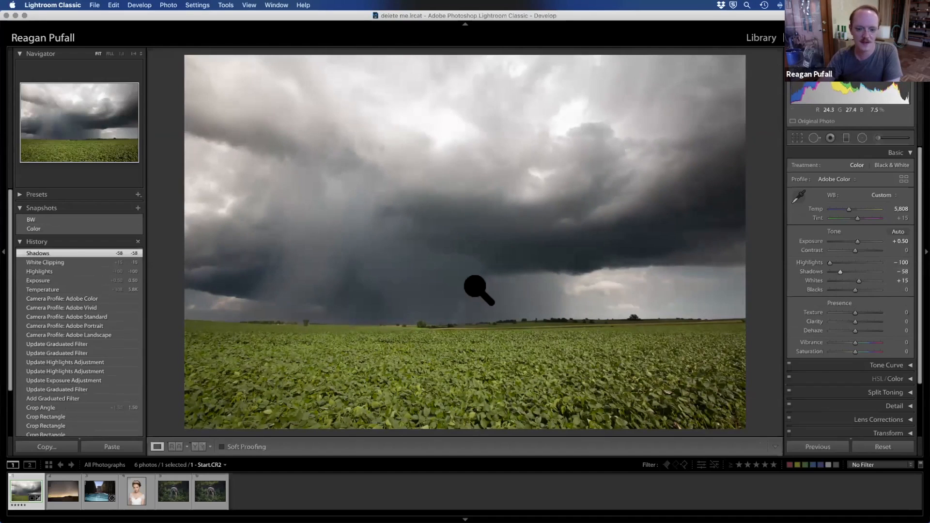
Step: Compare the earlier Adobe Color profile state in the history with the latest Shadows state
{"action": "left_click", "coordinate": [73, 299]}
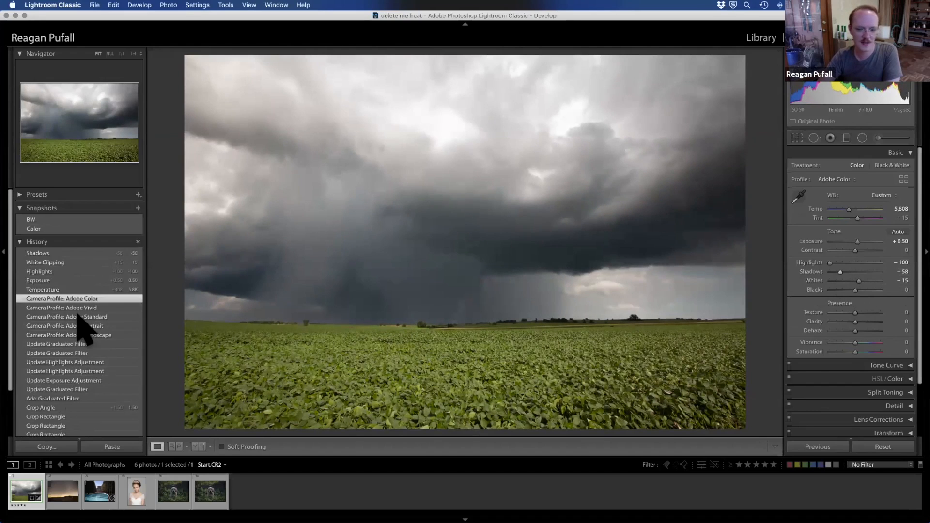
{"action": "left_click", "coordinate": [70, 252]}
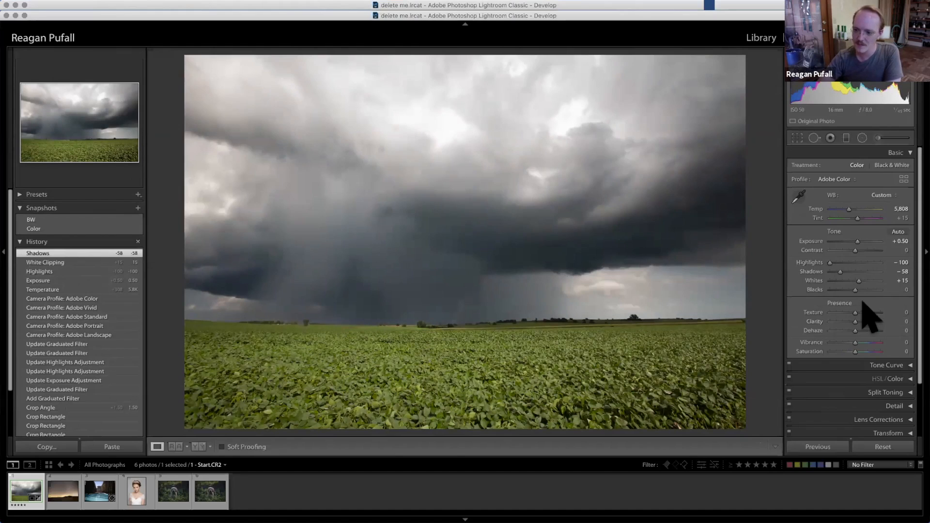
Step: Try a brighter exposure from the histogram, then return to the Shadows state in the history
{"action": "scroll", "coordinate": [865, 330], "scroll_direction": "down", "scroll_amount": 2}
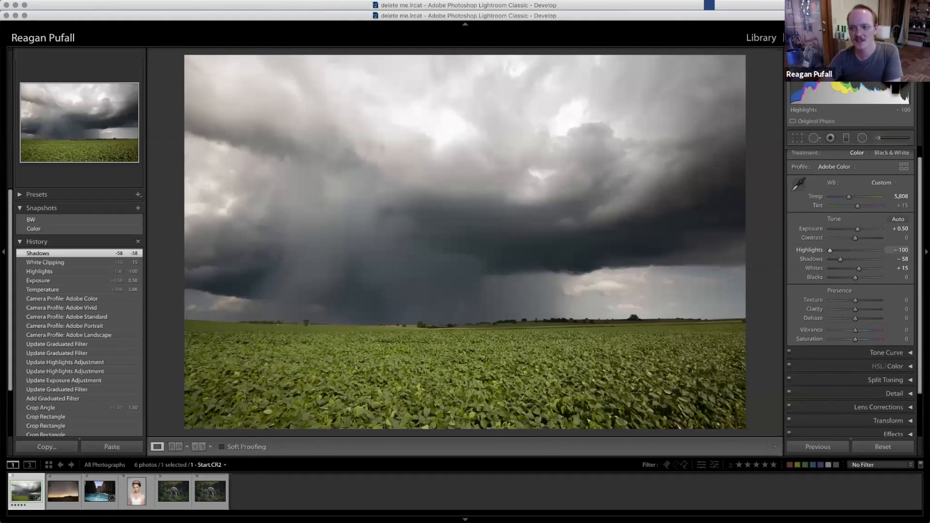
{"action": "left_click_drag", "start_coordinate": [859, 92], "coordinate": [855, 91]}
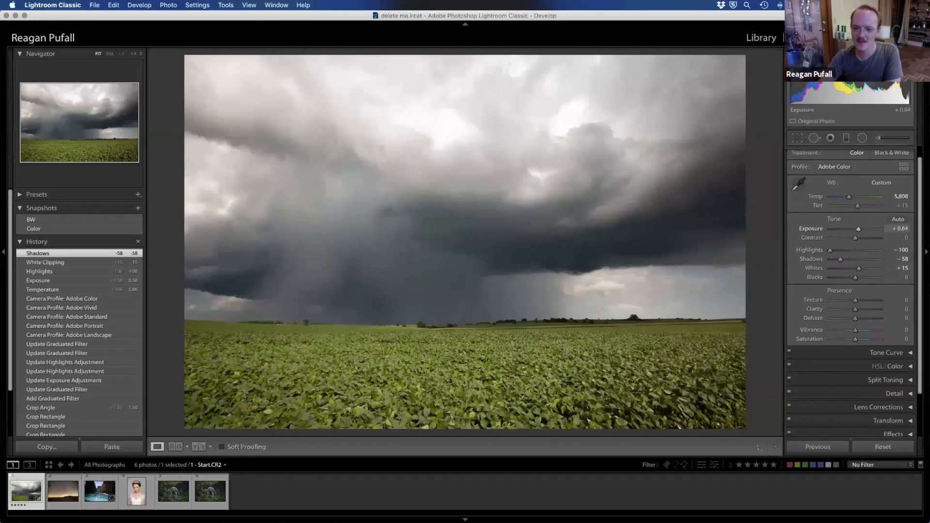
{"action": "left_click", "coordinate": [75, 262]}
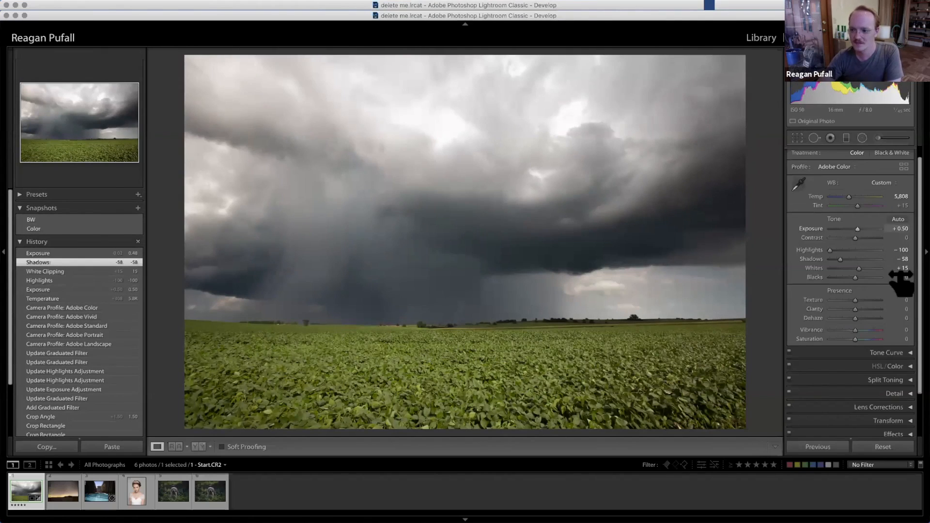
Step: Try the Texture adjustment at +100 and -100, then reset it to 0
{"action": "scroll", "coordinate": [892, 348], "scroll_direction": "down", "scroll_amount": 2}
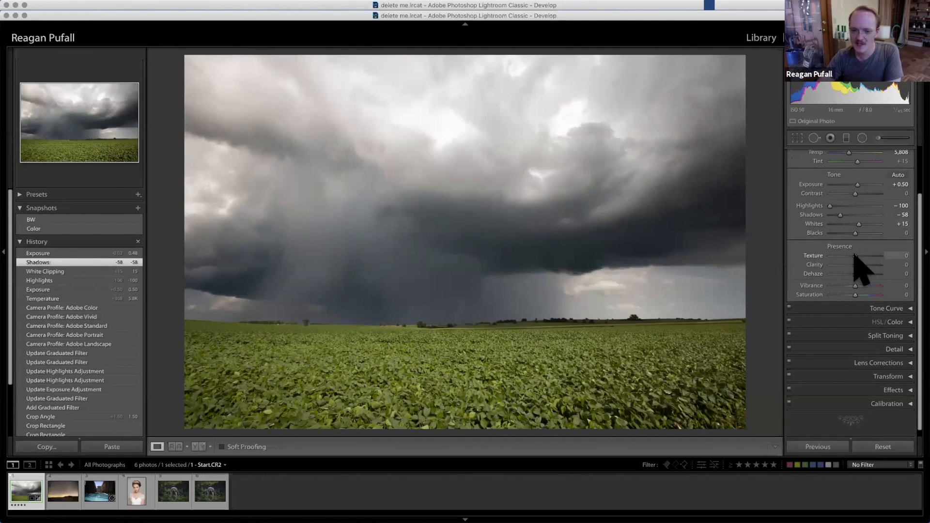
{"action": "left_click_drag", "start_coordinate": [855, 256], "coordinate": [905, 257]}
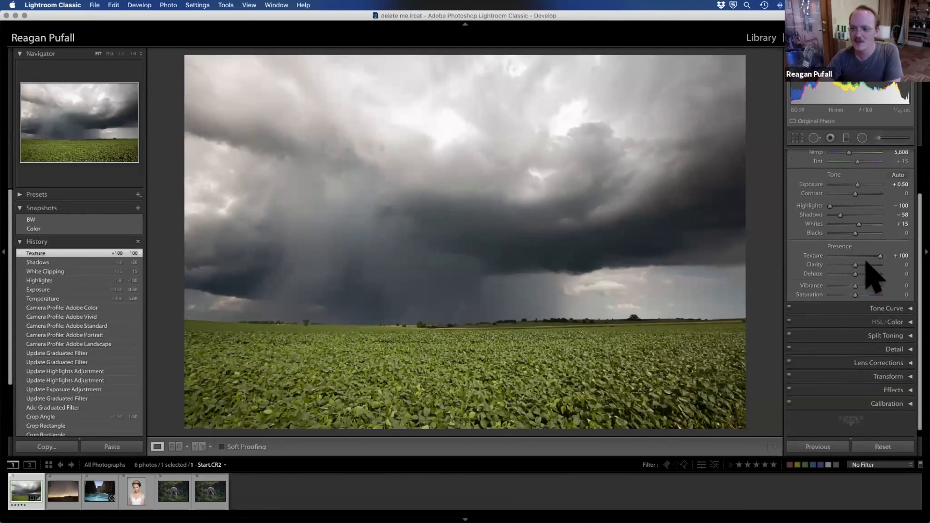
{"action": "left_click_drag", "start_coordinate": [876, 256], "coordinate": [810, 262]}
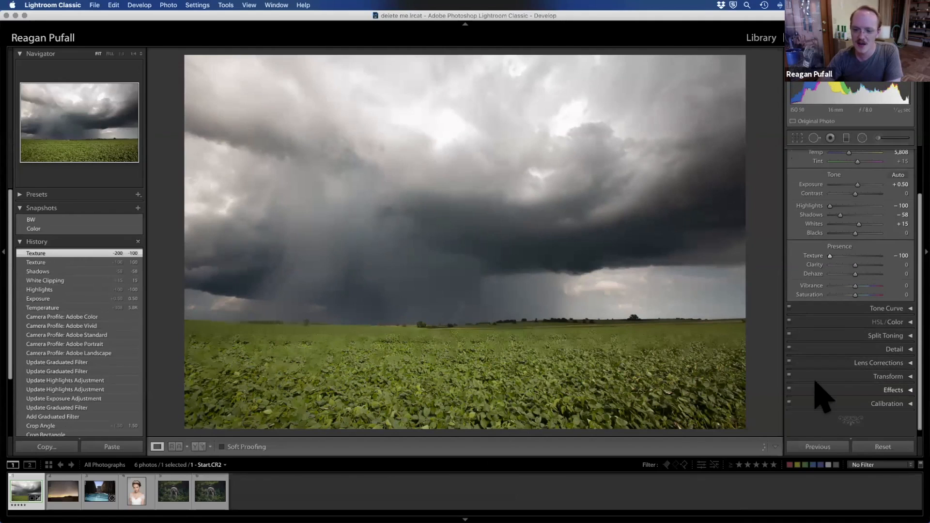
{"action": "double_click", "coordinate": [855, 256]}
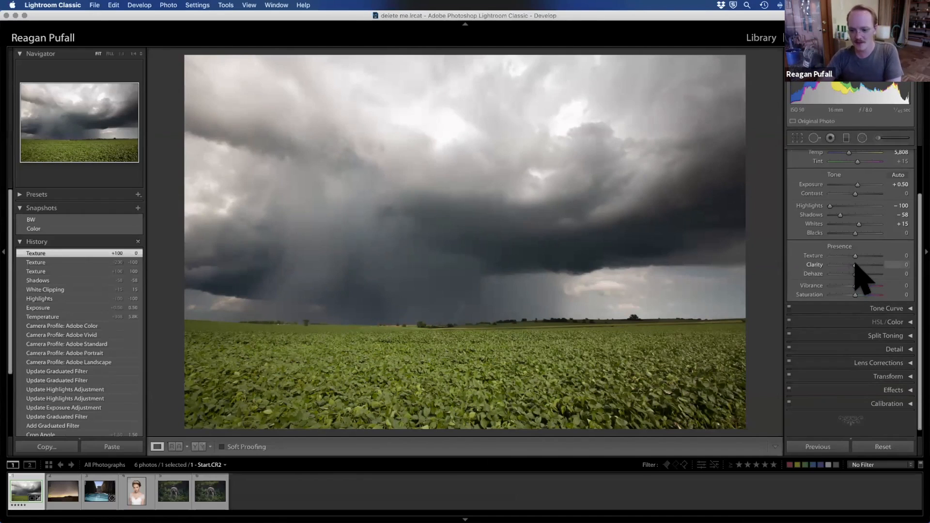
Step: Set clarity to +10 and dehaze to +20, then compare the Clarity and Dehaze Amount states in the history
{"action": "left_click_drag", "start_coordinate": [856, 263], "coordinate": [858, 265]}
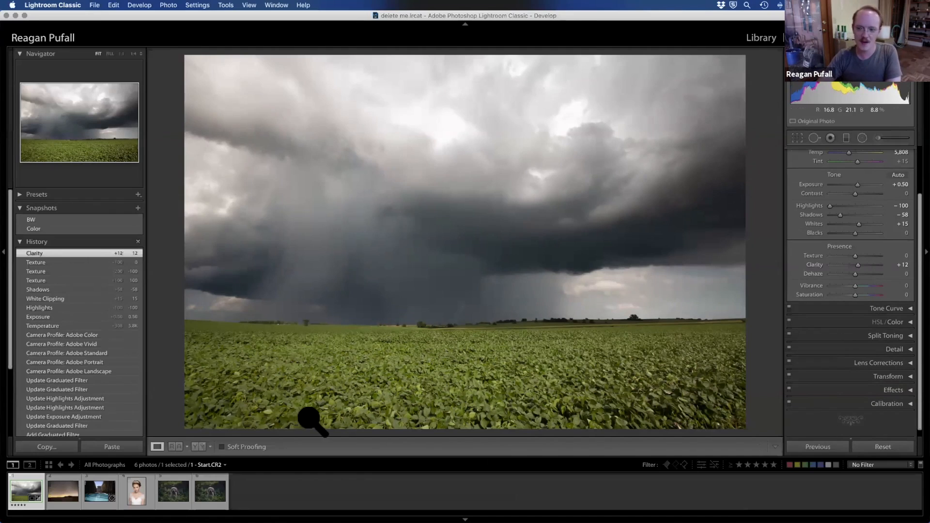
{"action": "left_click", "coordinate": [904, 265]}
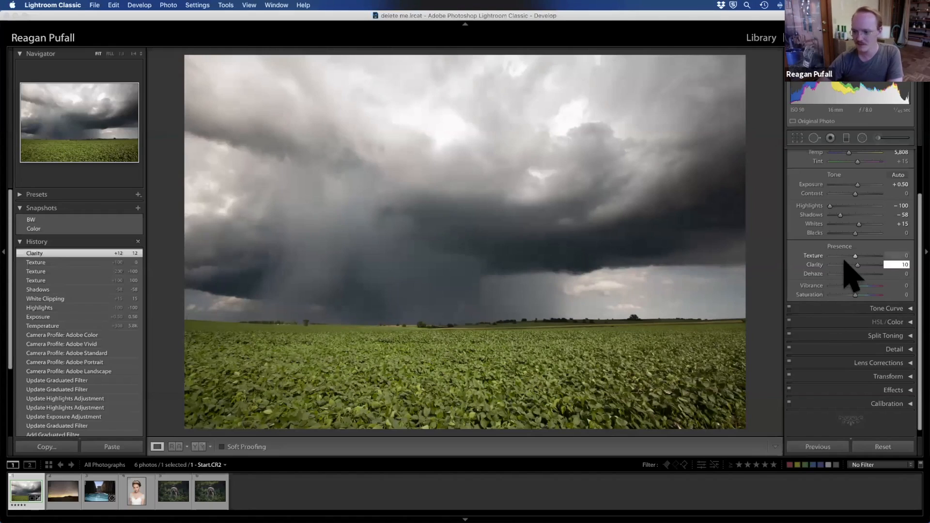
{"action": "mouse_move", "coordinate": [854, 273]}
{"action": "left_mouse_down"}
{"action": "mouse_move", "coordinate": [884, 275]}
{"action": "mouse_move", "coordinate": [826, 275]}
{"action": "mouse_move", "coordinate": [861, 281]}
{"action": "left_mouse_up"}
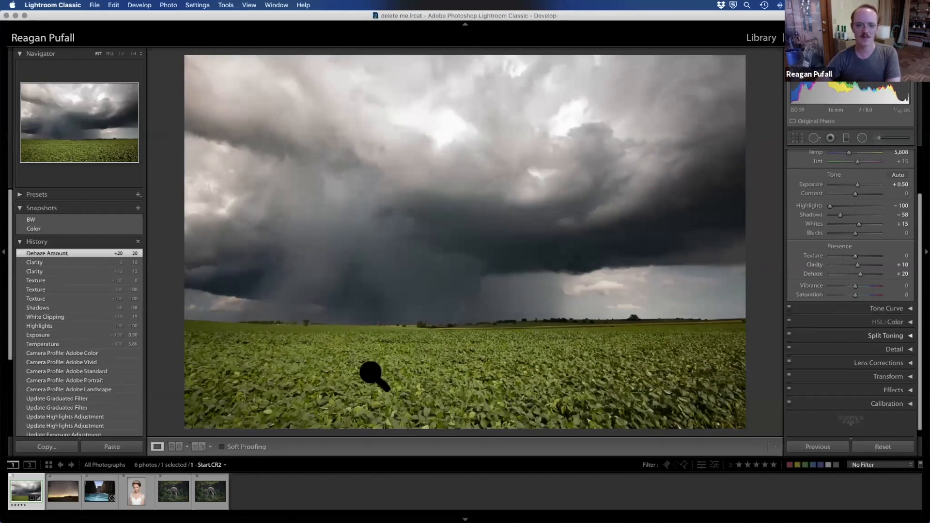
{"action": "left_click", "coordinate": [50, 262]}
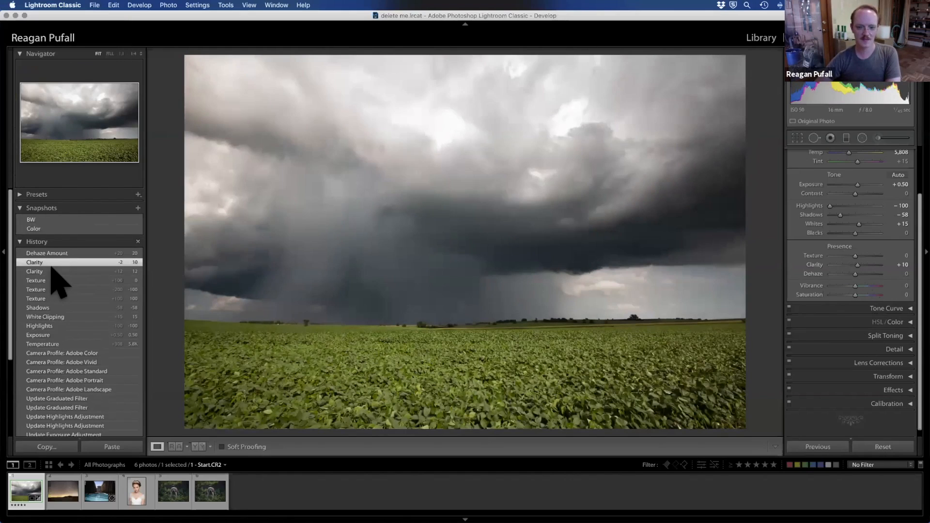
{"action": "left_click", "coordinate": [52, 254]}
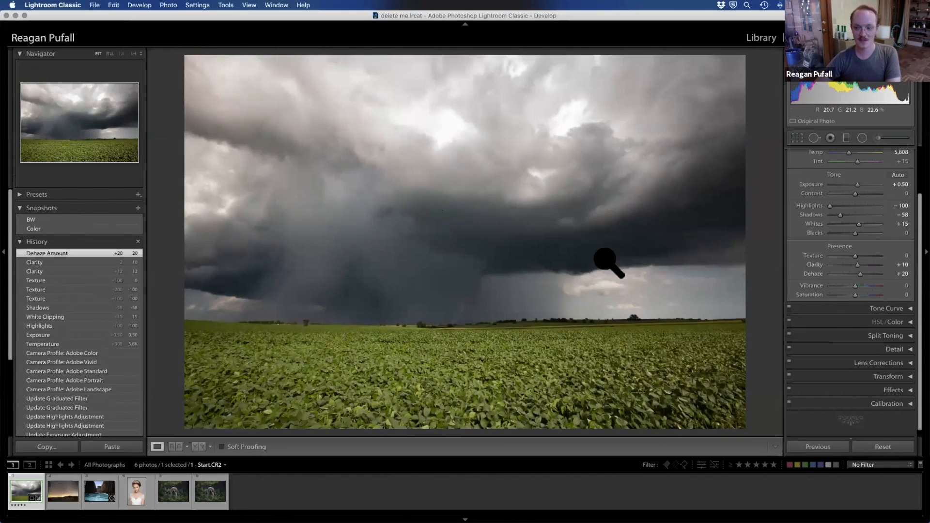
Step: Collapse the Basic adjustments and expand the Tone Curve
{"action": "scroll", "coordinate": [909, 310], "scroll_direction": "up", "scroll_amount": 3}
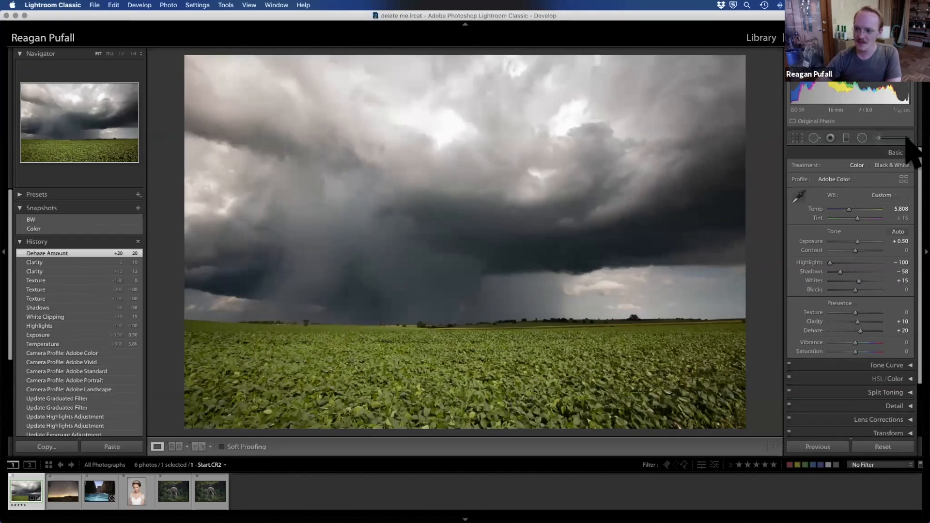
{"action": "left_click", "coordinate": [909, 155]}
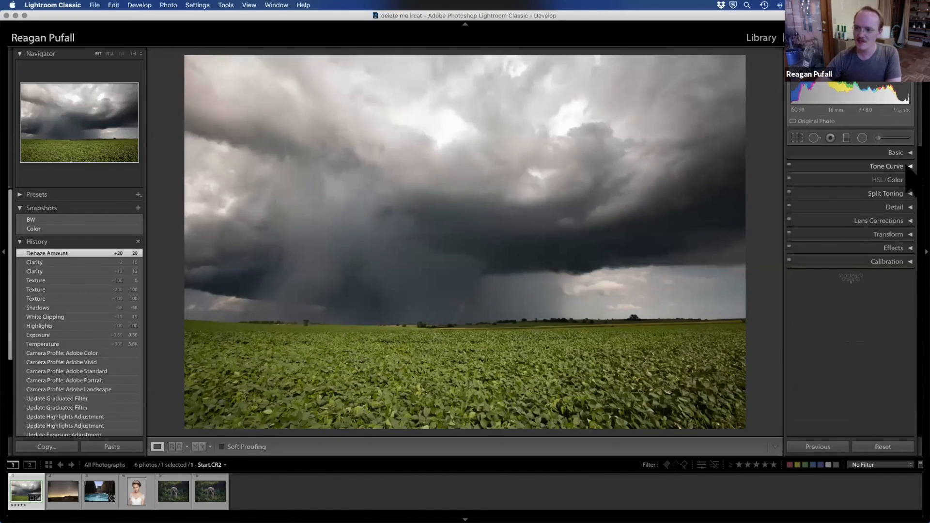
{"action": "left_click", "coordinate": [910, 167]}
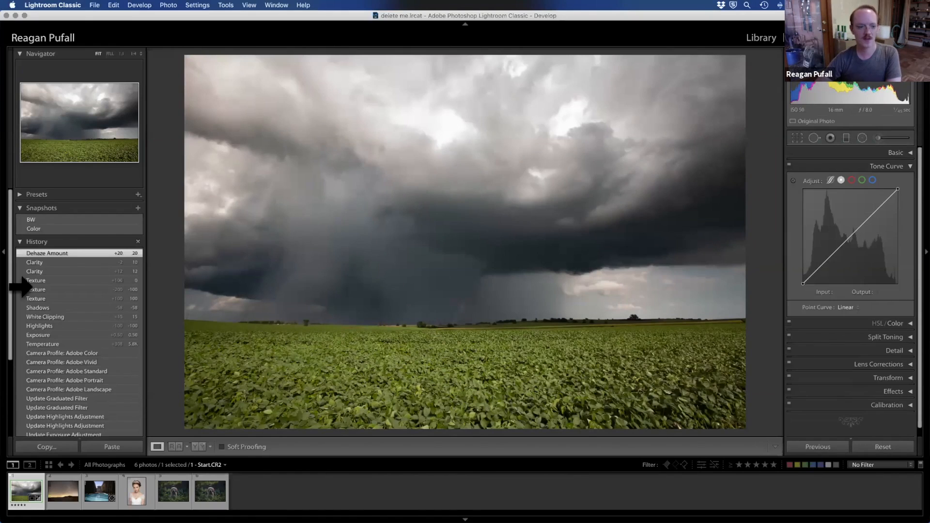
Step: Save the current edits as a new snapshot named keeper
{"action": "left_click", "coordinate": [138, 208]}
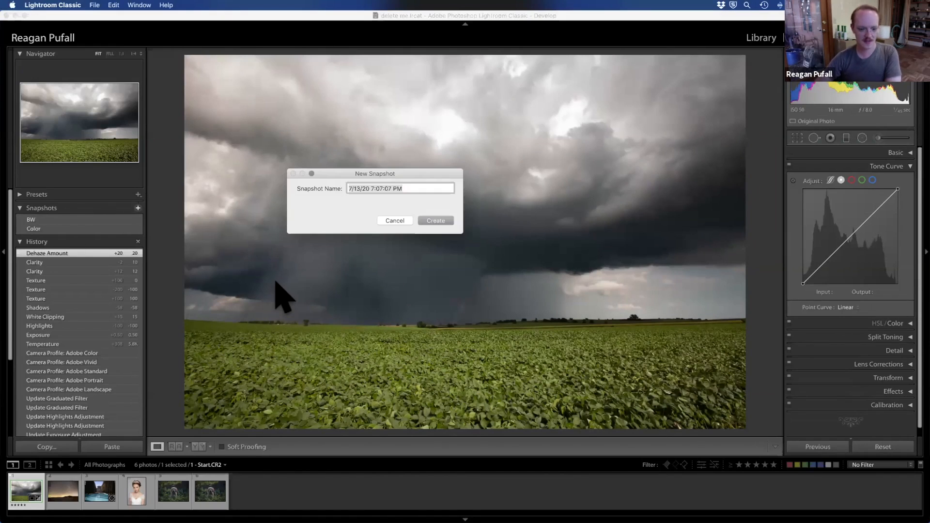
{"action": "type", "text": "keepe"}
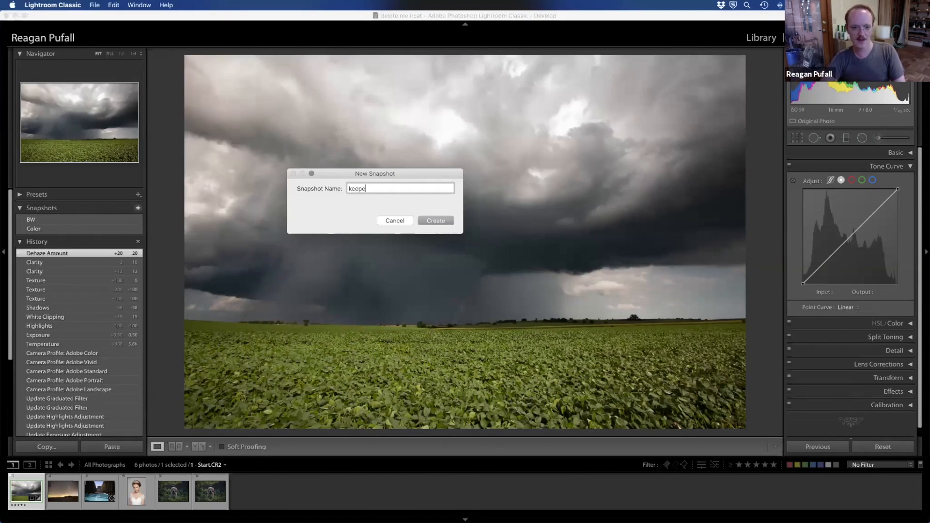
{"action": "type", "text": "r"}
{"action": "key", "text": "Return"}
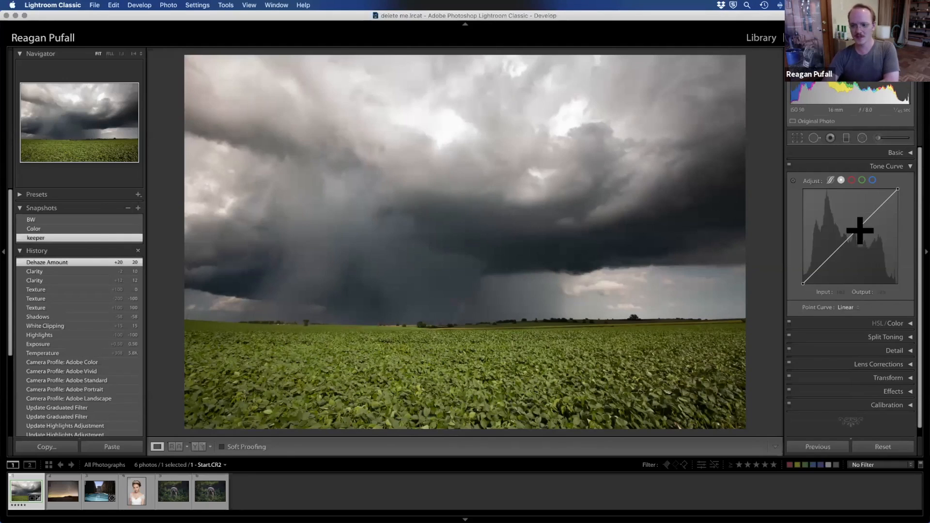
Step: Step back through the history to the Import and Add Graduated Filter states, ending on the Crop Angle state
{"action": "scroll", "coordinate": [75, 315], "scroll_direction": "down", "scroll_amount": 5}
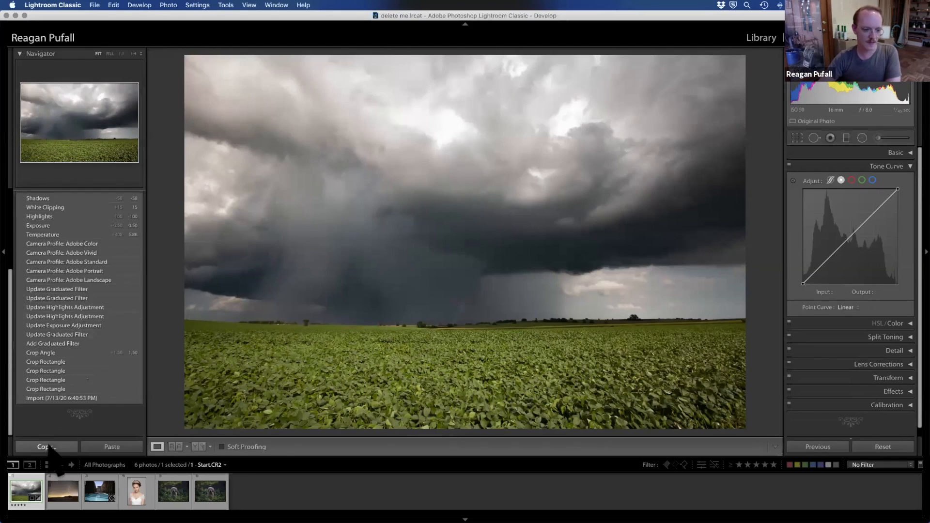
{"action": "left_click", "coordinate": [64, 397]}
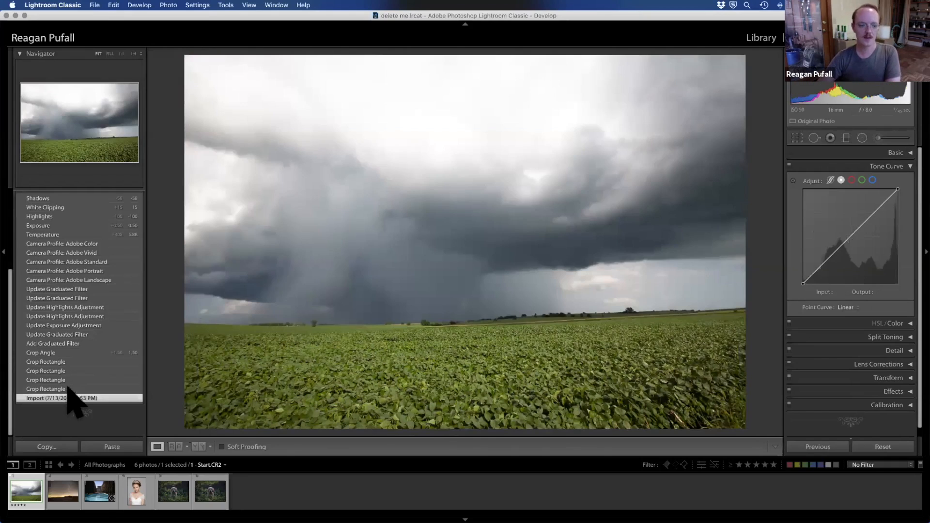
{"action": "left_click", "coordinate": [75, 344]}
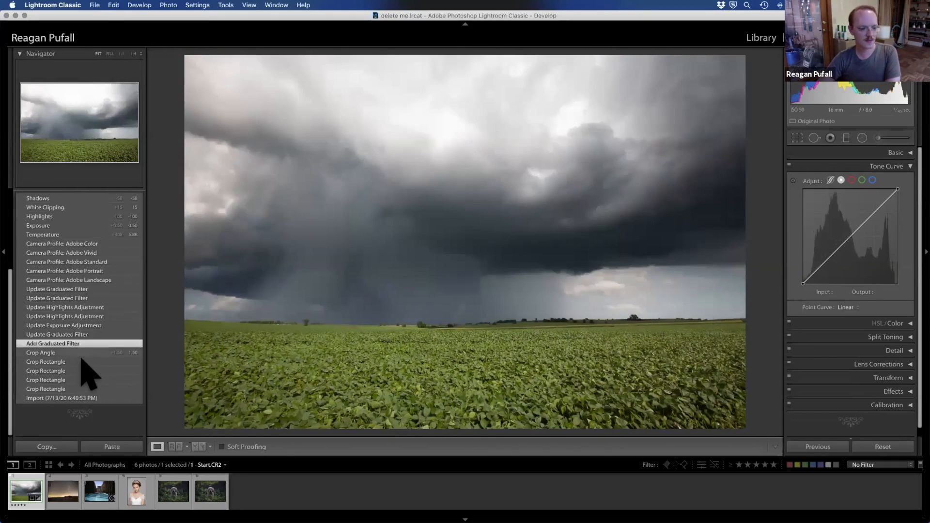
{"action": "left_click", "coordinate": [78, 353]}
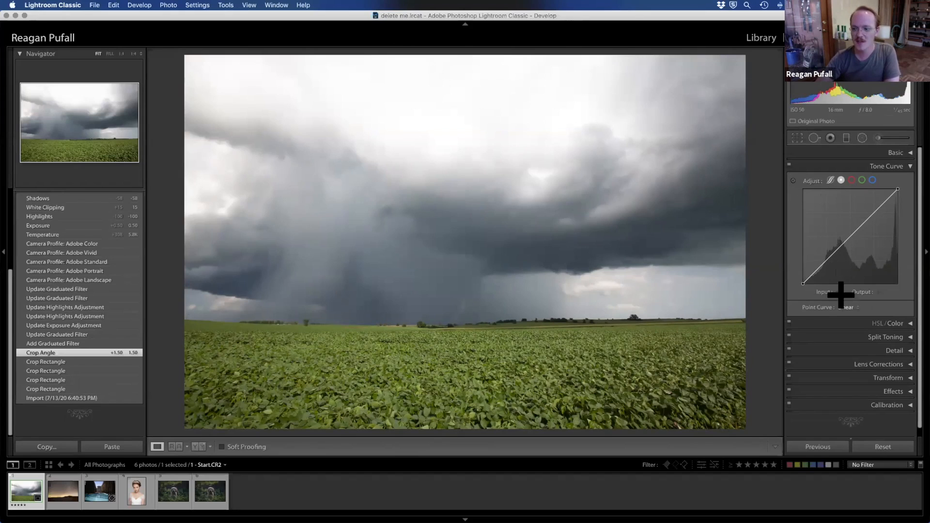
Step: Look through the tone curve modes, try bending the blue channel's point curve, then return to the Crop Angle state
{"action": "left_click", "coordinate": [830, 180]}
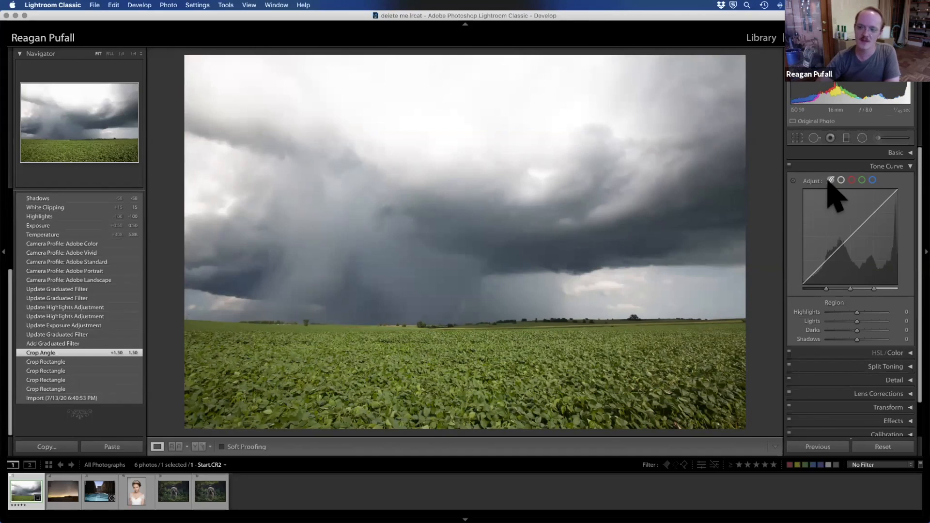
{"action": "left_click", "coordinate": [841, 180]}
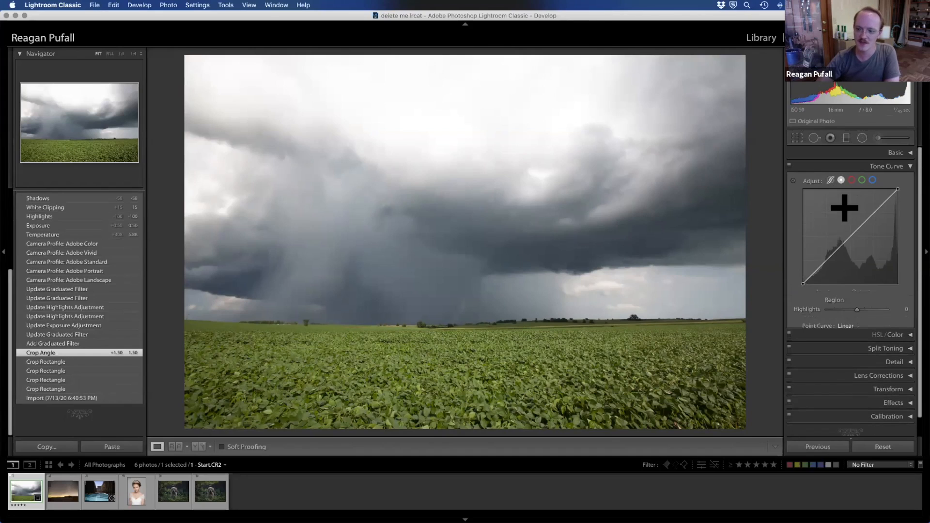
{"action": "left_click", "coordinate": [852, 180]}
{"action": "left_click", "coordinate": [872, 180]}
{"action": "mouse_move", "coordinate": [842, 236]}
{"action": "left_mouse_down"}
{"action": "mouse_move", "coordinate": [843, 219]}
{"action": "mouse_move", "coordinate": [847, 250]}
{"action": "left_mouse_up"}
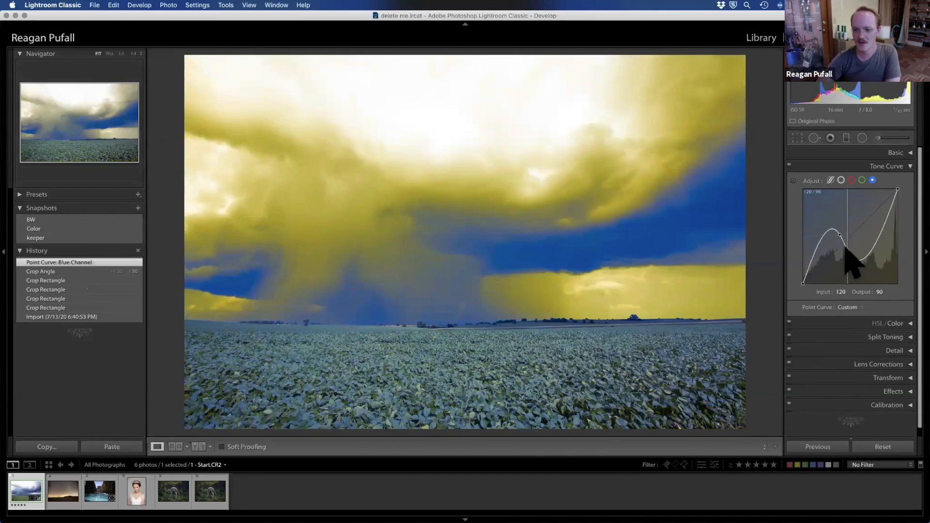
{"action": "left_click", "coordinate": [38, 272]}
{"action": "left_click", "coordinate": [39, 280]}
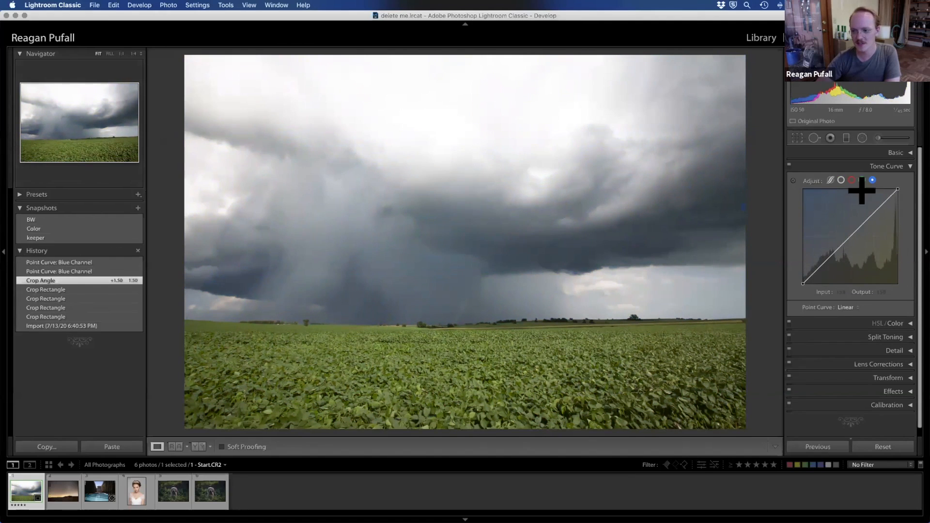
Step: Use the parametric tone curve's targeted adjustment on the sky and field to set Highlights to -100 and Darks to -7
{"action": "left_click", "coordinate": [829, 180]}
{"action": "left_click", "coordinate": [793, 180]}
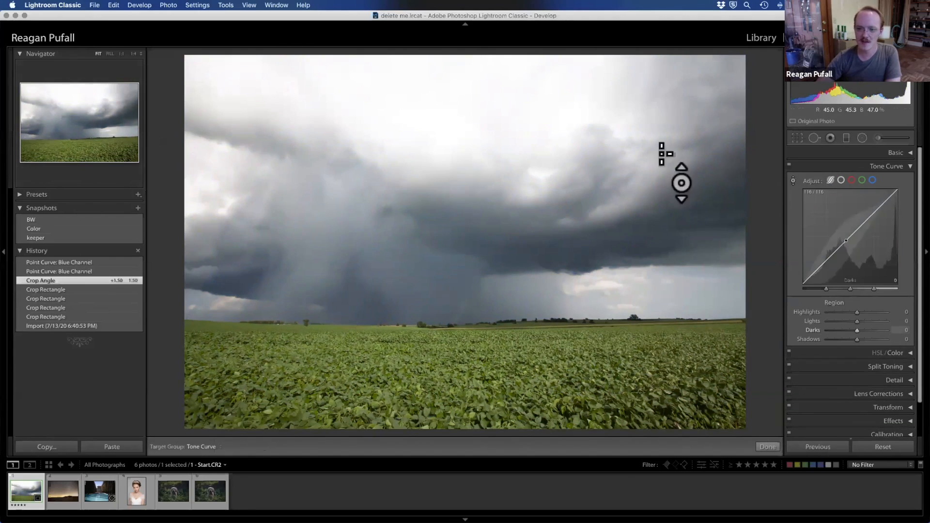
{"action": "left_click_drag", "start_coordinate": [509, 117], "coordinate": [510, 204]}
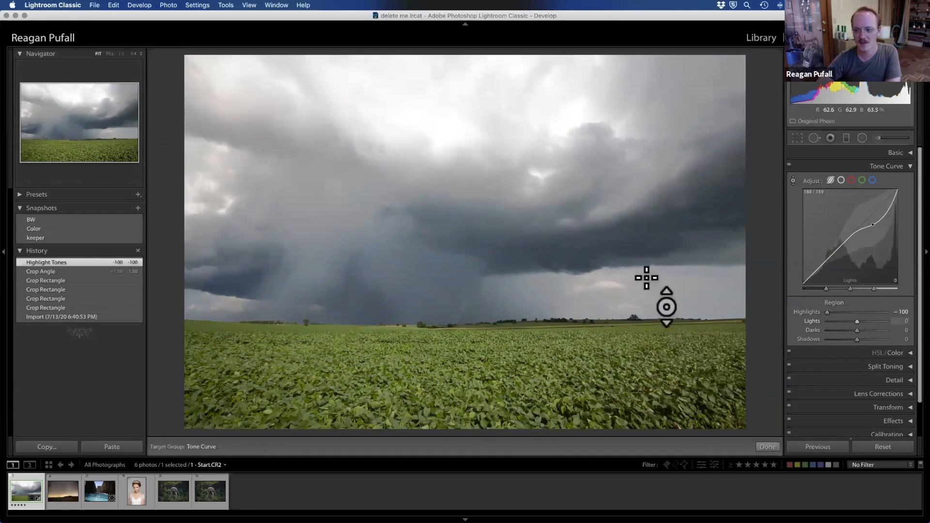
{"action": "left_click_drag", "start_coordinate": [614, 241], "coordinate": [614, 270]}
{"action": "mouse_move", "coordinate": [717, 218]}
{"action": "left_mouse_down"}
{"action": "mouse_move", "coordinate": [717, 210]}
{"action": "mouse_move", "coordinate": [711, 227]}
{"action": "left_mouse_up"}
{"action": "left_click_drag", "start_coordinate": [435, 384], "coordinate": [435, 355]}
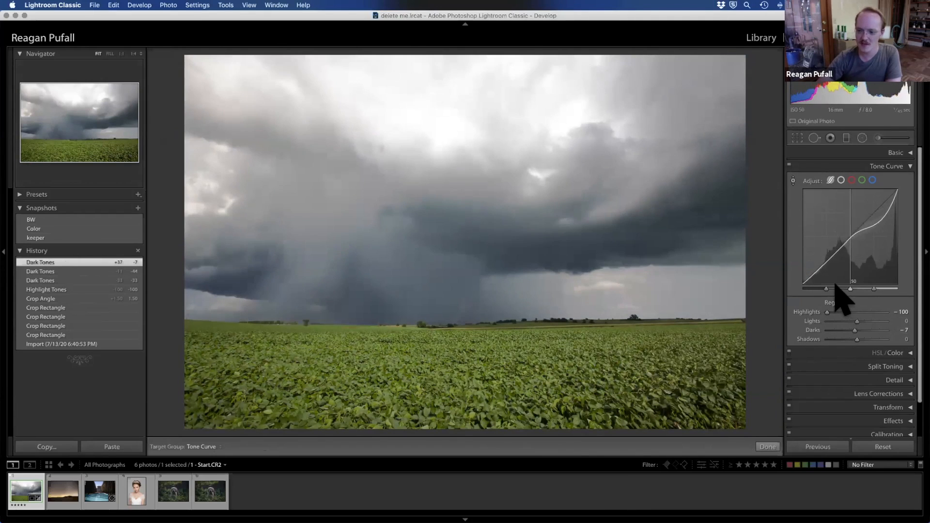
Step: Adjust the tone curve's region splits, with midtones at 56 and shadows at 46, and set the curve's Shadows to -70
{"action": "left_click_drag", "start_coordinate": [856, 289], "coordinate": [888, 289]}
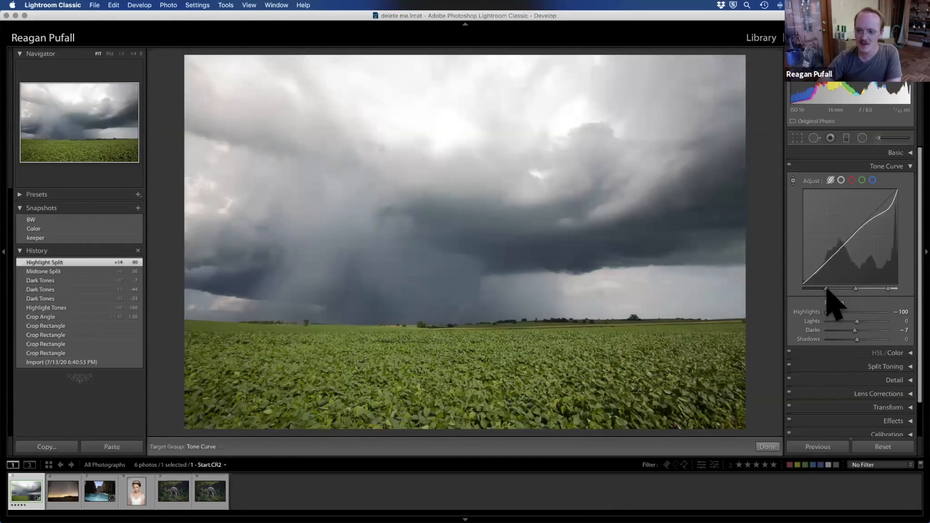
{"action": "left_click_drag", "start_coordinate": [817, 286], "coordinate": [812, 282]}
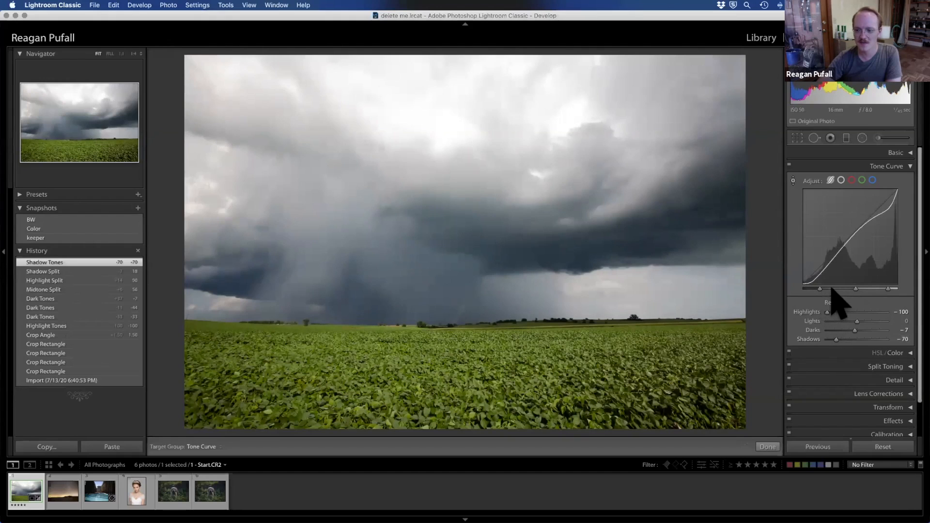
{"action": "left_click_drag", "start_coordinate": [837, 290], "coordinate": [846, 289]}
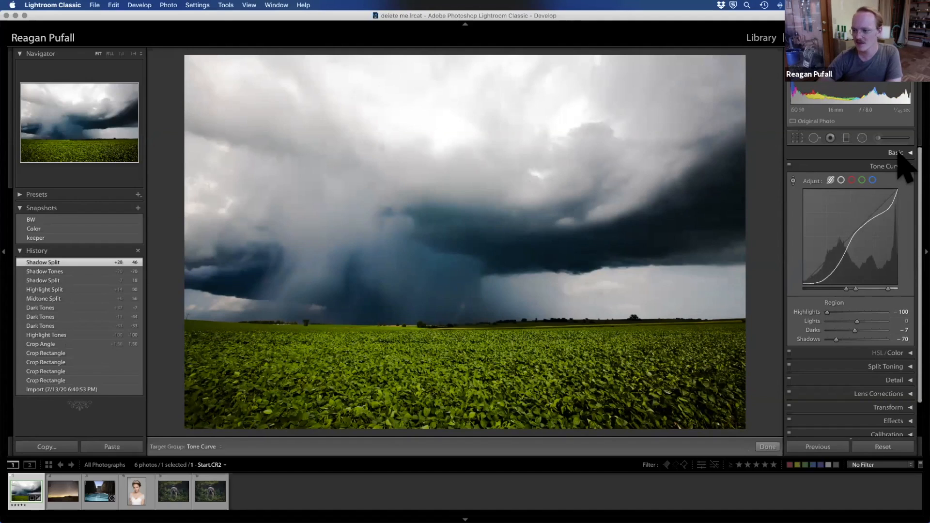
Step: Turn off the tone curve adjustments, then restore the keeper snapshot and collapse the Tone Curve
{"action": "left_click", "coordinate": [789, 165]}
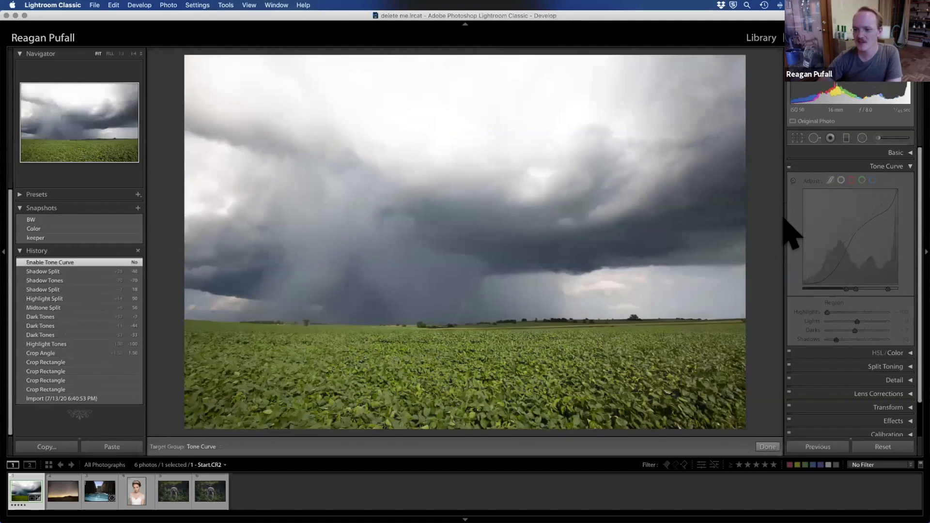
{"action": "left_click", "coordinate": [39, 238]}
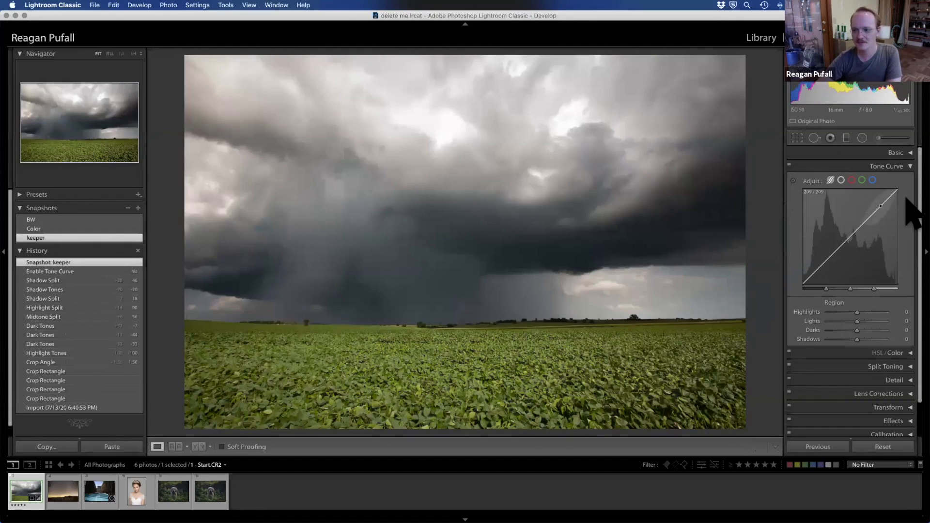
{"action": "left_click", "coordinate": [907, 167]}
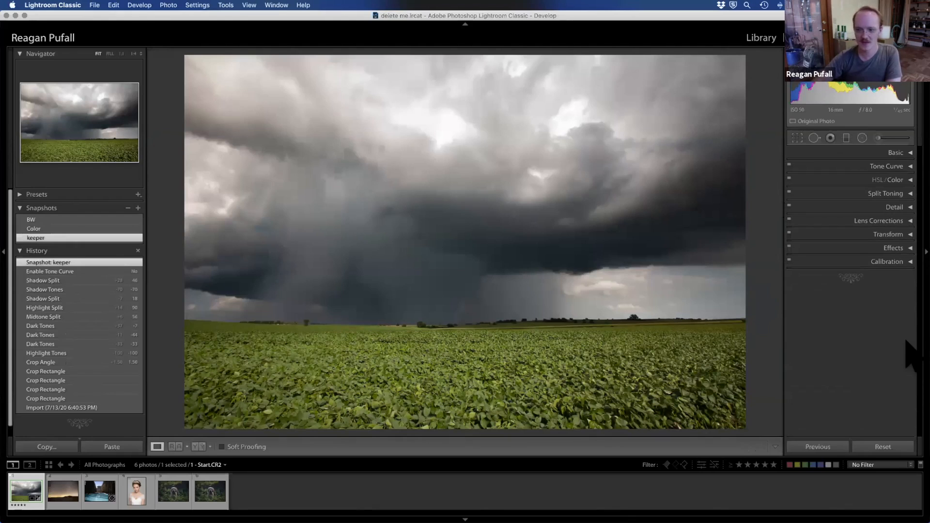
Step: Look through the HSL and Color versions of the hue, saturation and luminance controls for each color range
{"action": "left_click", "coordinate": [907, 184]}
{"action": "left_click", "coordinate": [879, 180]}
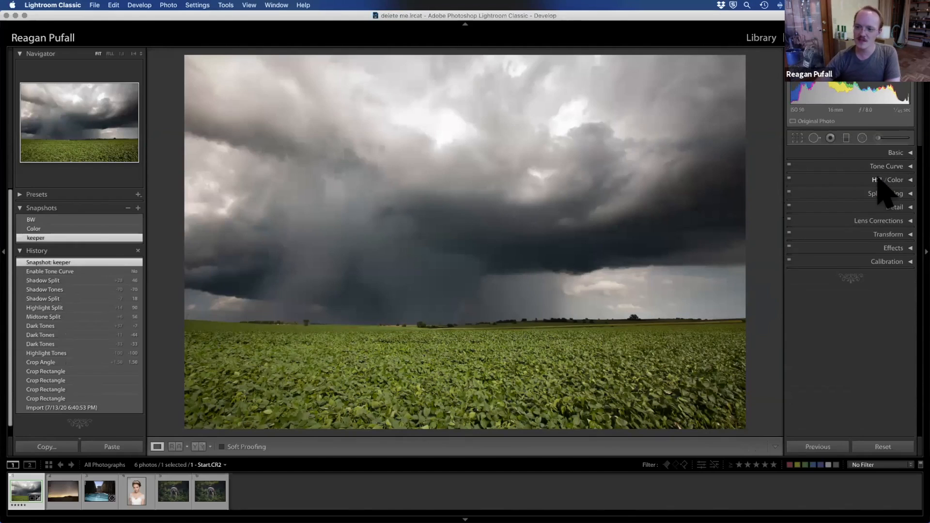
{"action": "left_click", "coordinate": [879, 179]}
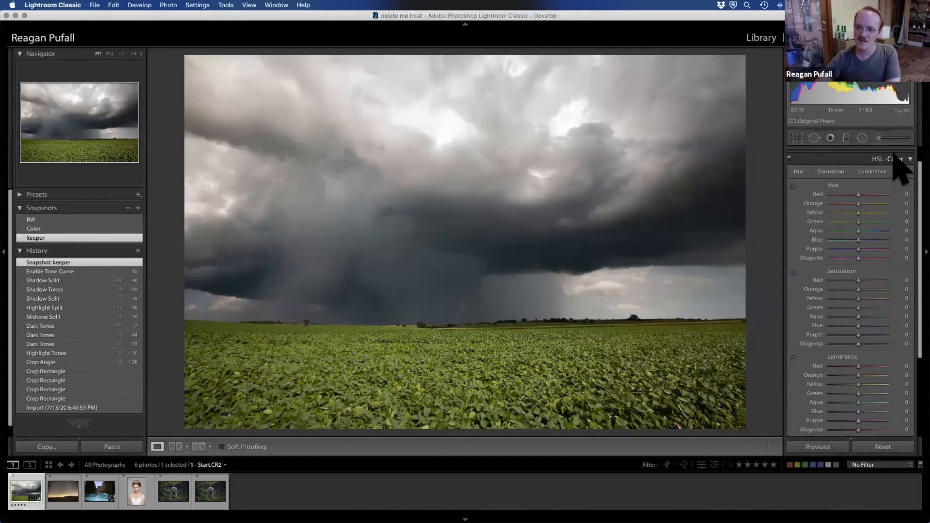
{"action": "left_click", "coordinate": [894, 159]}
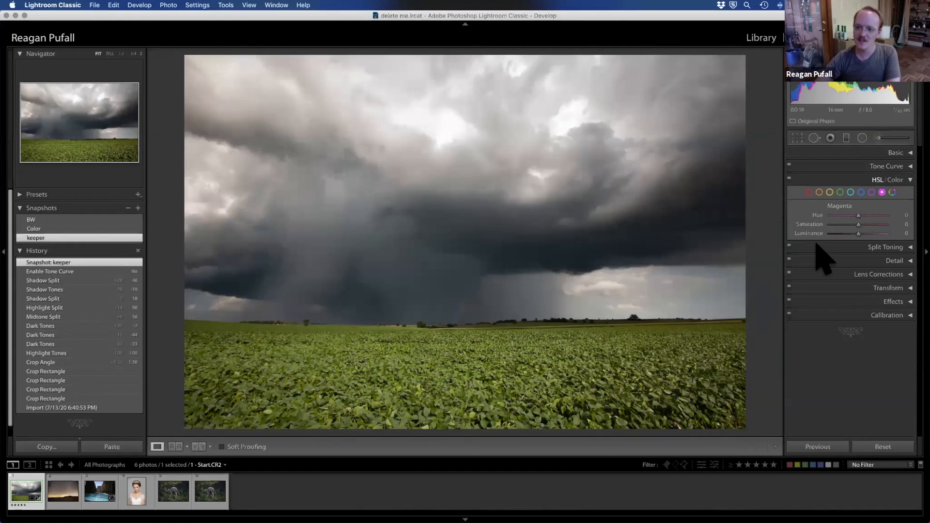
{"action": "left_click", "coordinate": [877, 179]}
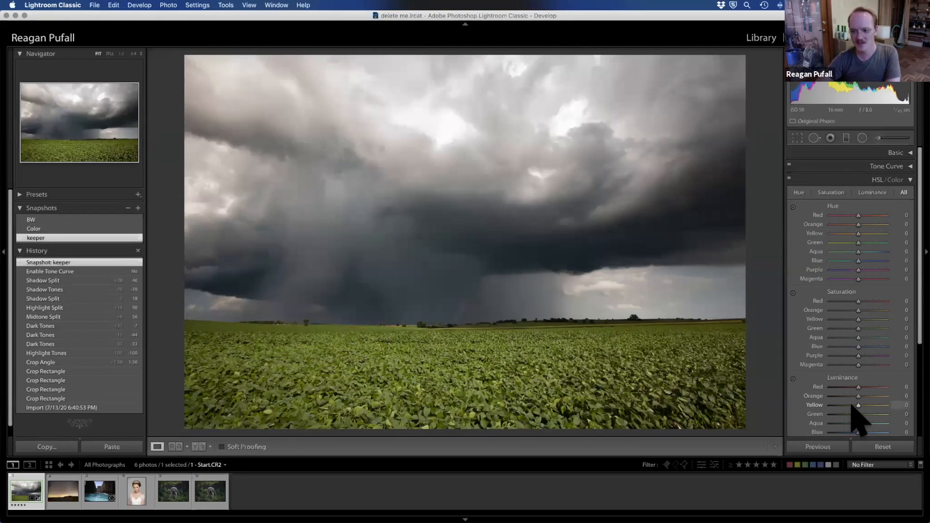
{"action": "left_click", "coordinate": [895, 180]}
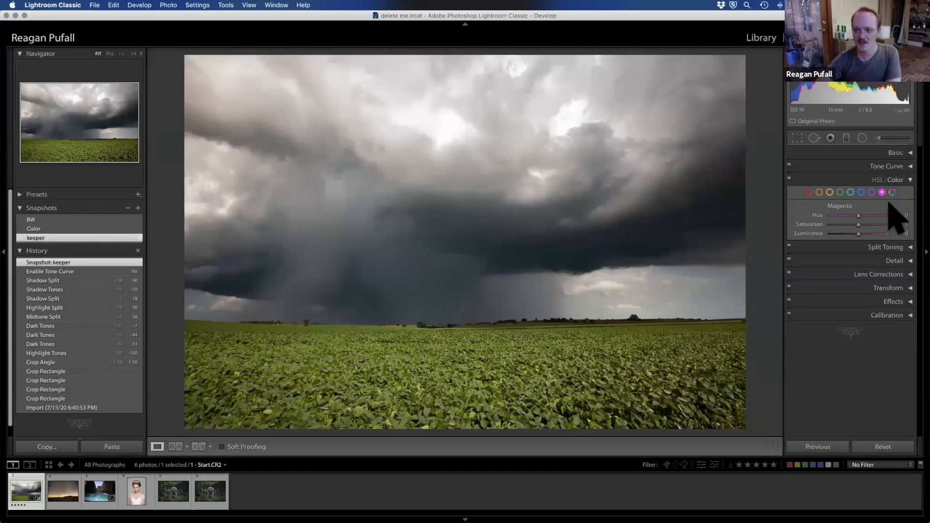
Step: Set the green range's Hue to +40 and Saturation to -11, returning to the Green Saturation Shift state after trying a luminance shift
{"action": "left_click", "coordinate": [840, 193]}
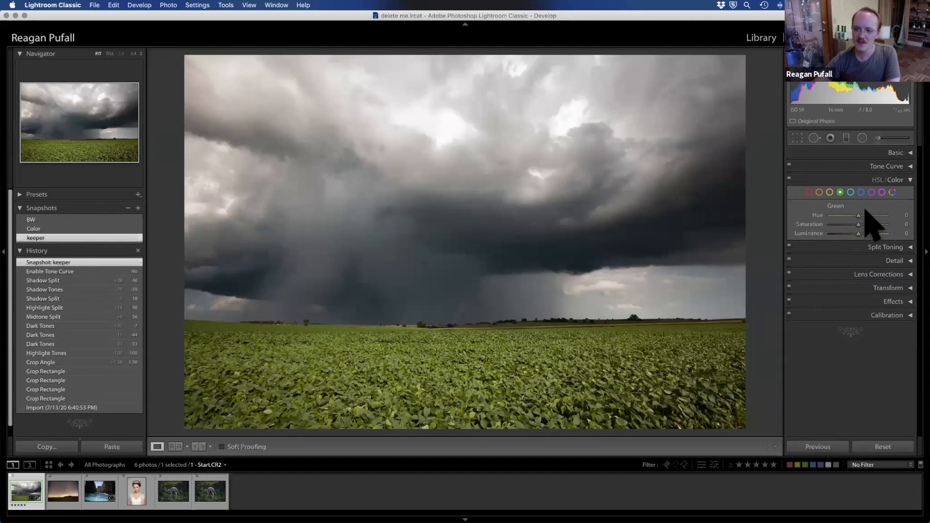
{"action": "left_click_drag", "start_coordinate": [864, 213], "coordinate": [852, 232]}
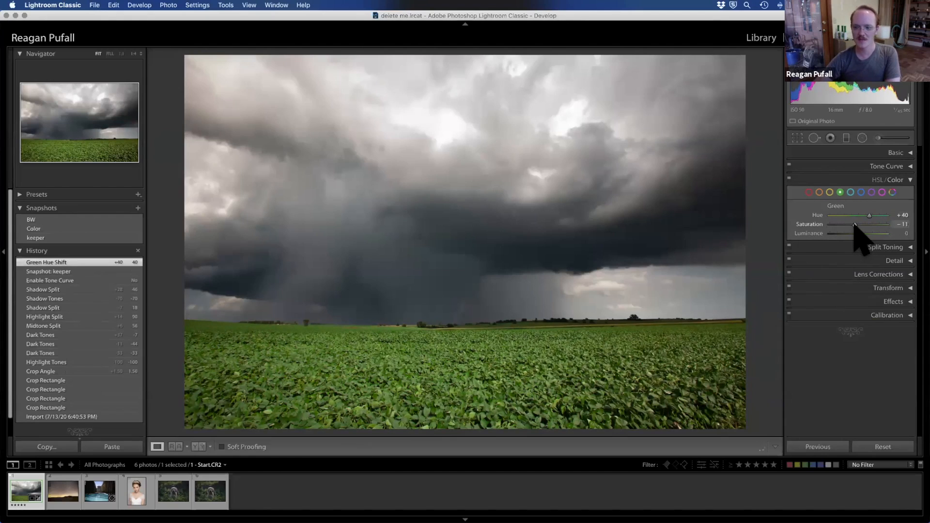
{"action": "left_click_drag", "start_coordinate": [859, 234], "coordinate": [772, 247]}
{"action": "mouse_move", "coordinate": [906, 236]}
{"action": "left_mouse_down"}
{"action": "mouse_move", "coordinate": [768, 260]}
{"action": "mouse_move", "coordinate": [907, 249]}
{"action": "mouse_move", "coordinate": [712, 266]}
{"action": "mouse_move", "coordinate": [907, 249]}
{"action": "left_mouse_up"}
{"action": "left_click", "coordinate": [58, 271]}
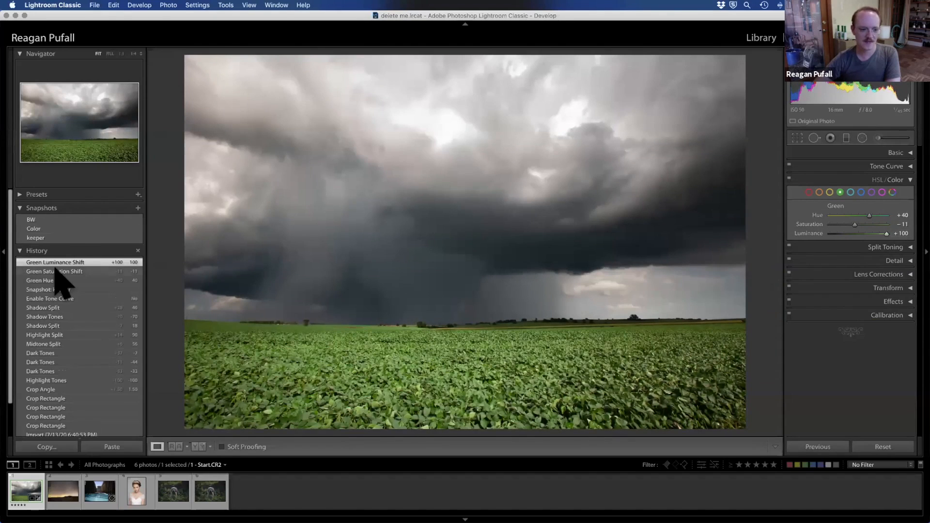
Step: In Split Toning, set the highlights' Hue to 151 and the Balance to +6
{"action": "left_click", "coordinate": [907, 182]}
{"action": "left_click", "coordinate": [899, 194]}
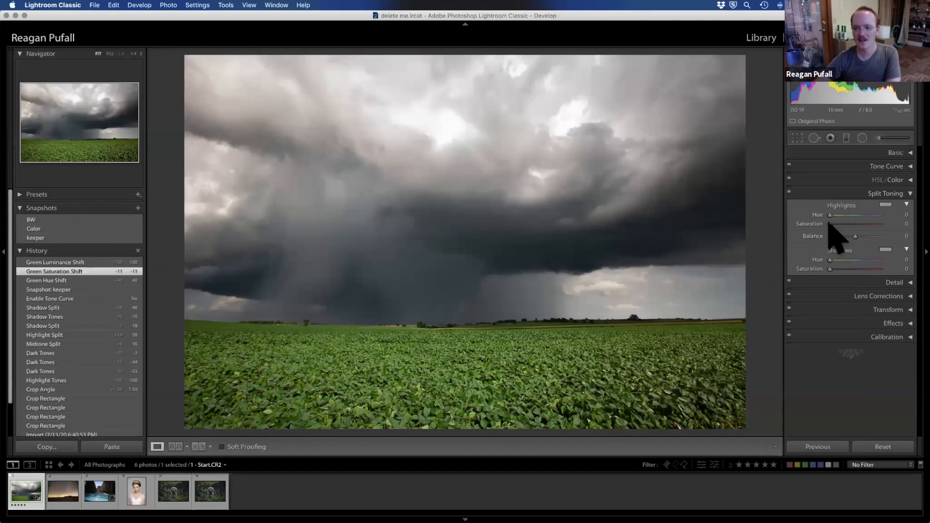
{"action": "left_click_drag", "start_coordinate": [831, 215], "coordinate": [862, 238]}
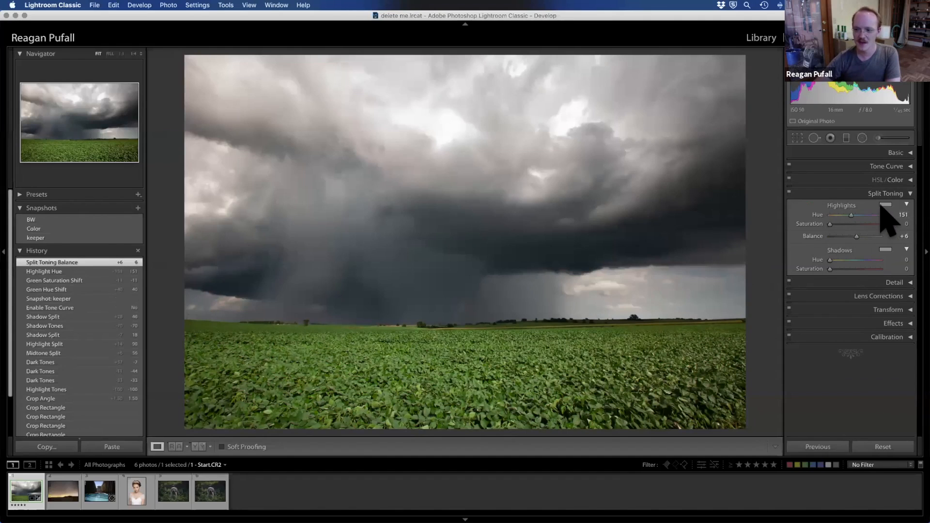
Step: Try a split tone with yellow highlights (52, 64) and blue shadows (215, 50), and return to the Split Toning Balance state
{"action": "left_click", "coordinate": [886, 204]}
{"action": "left_click", "coordinate": [799, 193]}
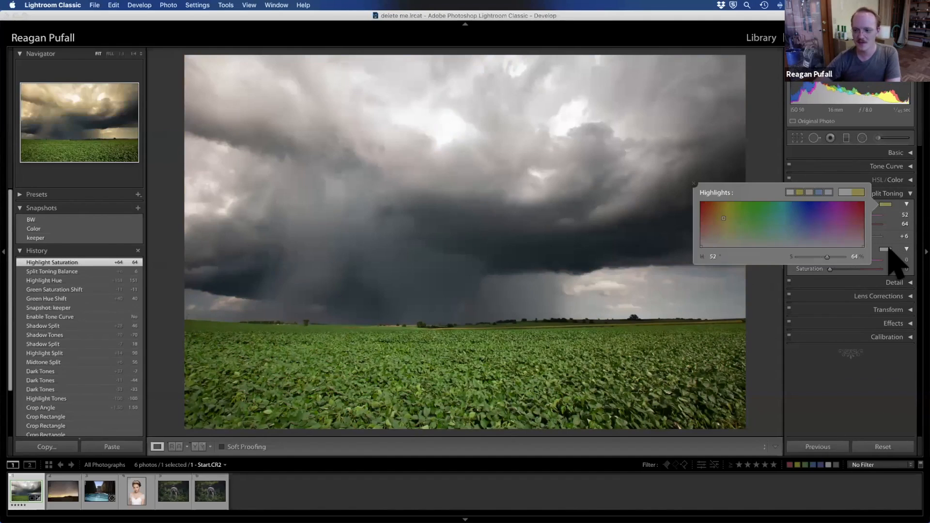
{"action": "left_click", "coordinate": [885, 249]}
{"action": "left_click", "coordinate": [819, 237]}
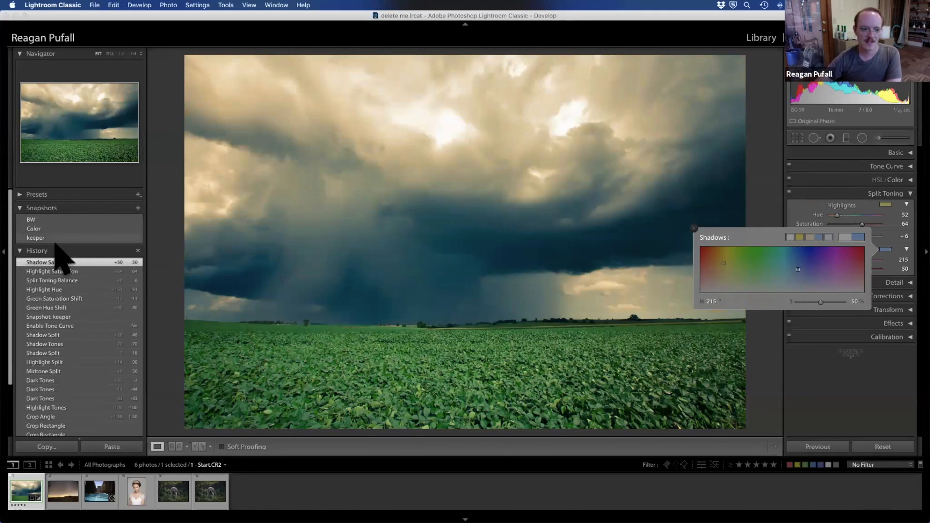
{"action": "key", "text": "f"}
{"action": "left_click", "coordinate": [53, 280]}
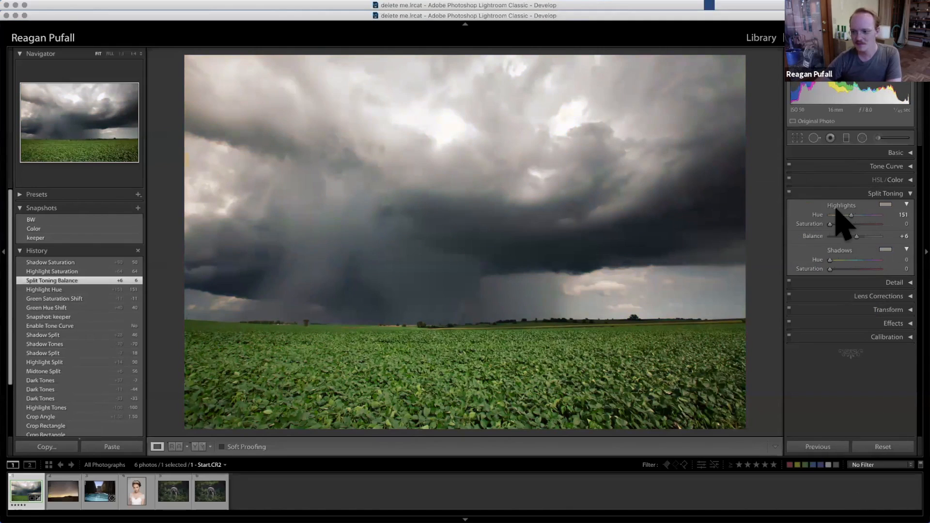
Step: Look over the Detail sharpening and noise reduction settings, view the starry-sky noise photo, and return to the stormy field photo
{"action": "left_click", "coordinate": [909, 195]}
{"action": "left_click", "coordinate": [899, 208]}
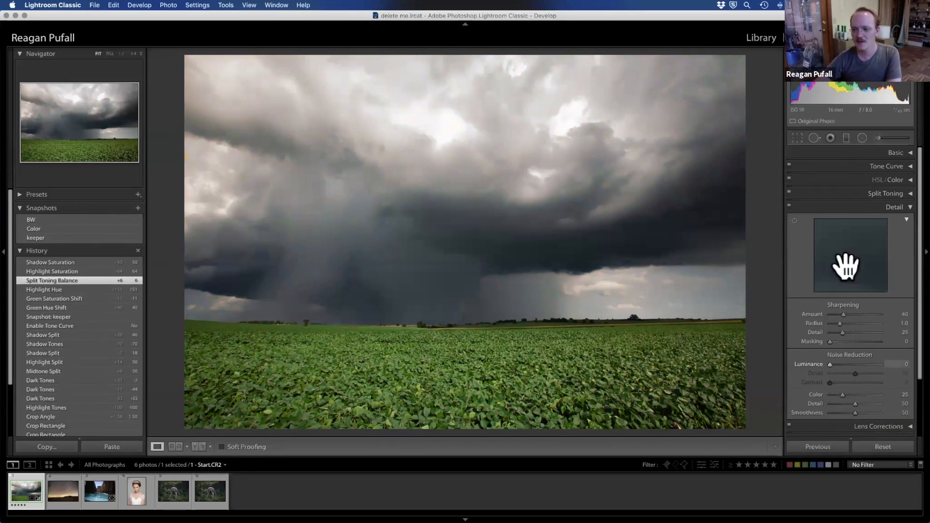
{"action": "left_click", "coordinate": [71, 491]}
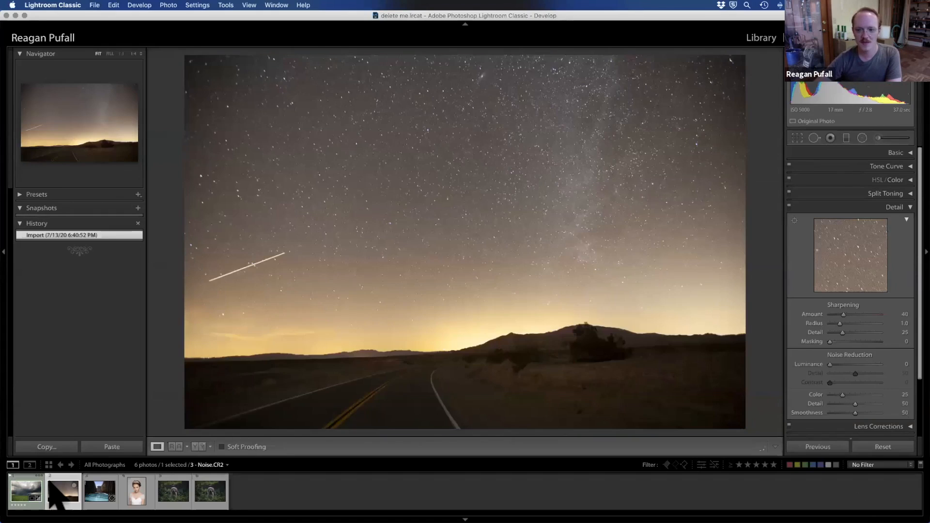
{"action": "left_click", "coordinate": [11, 486]}
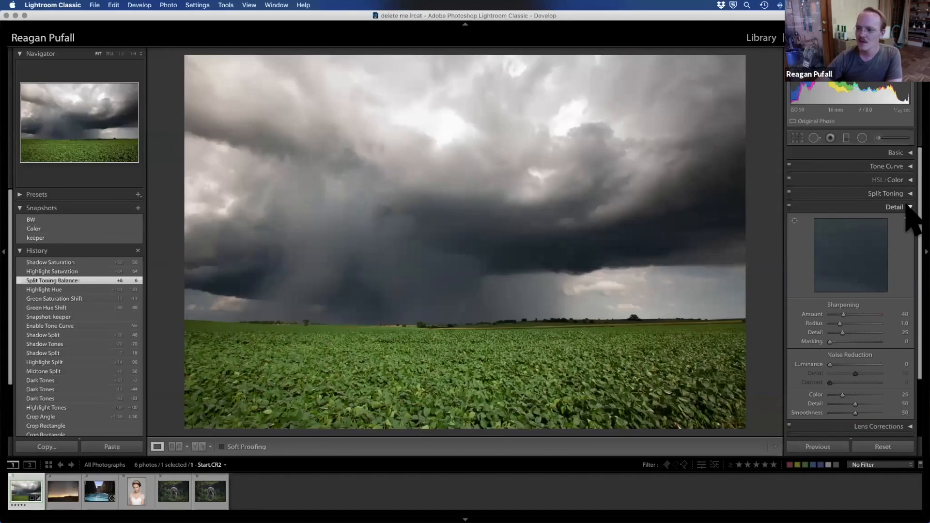
{"action": "left_click", "coordinate": [906, 208]}
Step: Enable Remove Chromatic Aberration in Lens Corrections, comparing it off and on along the horizon at close range
{"action": "left_click", "coordinate": [906, 219]}
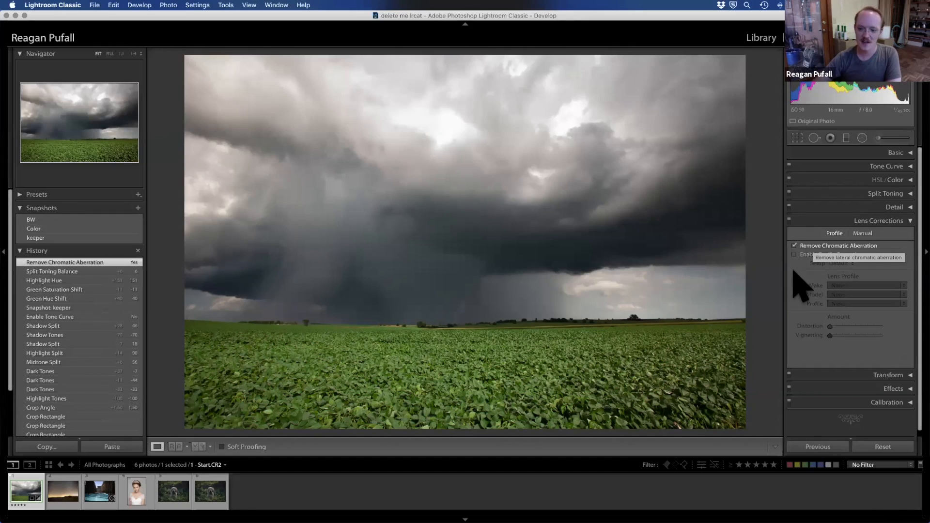
{"action": "left_click", "coordinate": [805, 245]}
{"action": "left_click", "coordinate": [725, 318]}
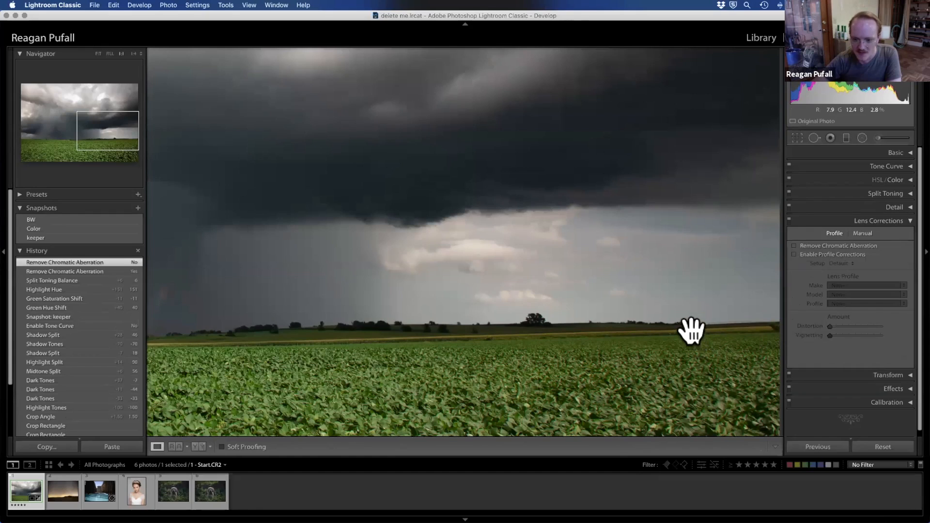
{"action": "left_click", "coordinate": [811, 245]}
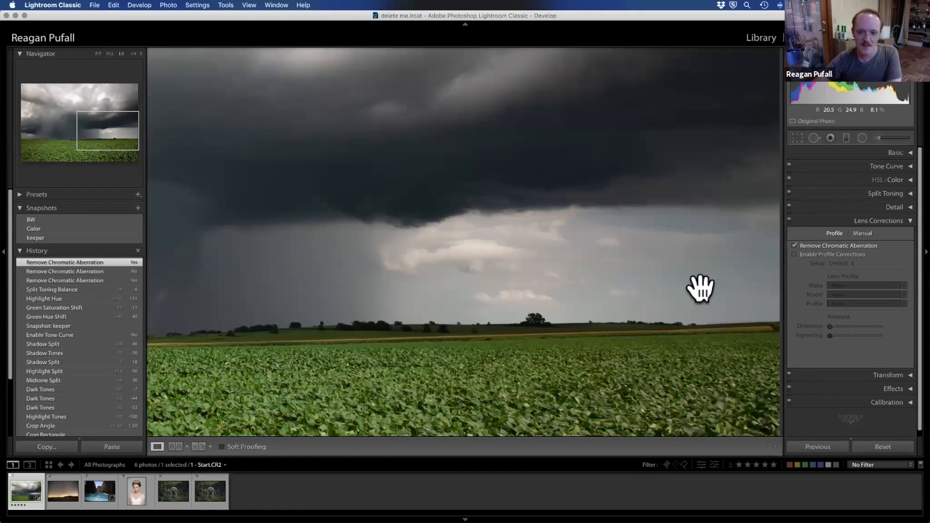
{"action": "left_click", "coordinate": [675, 384]}
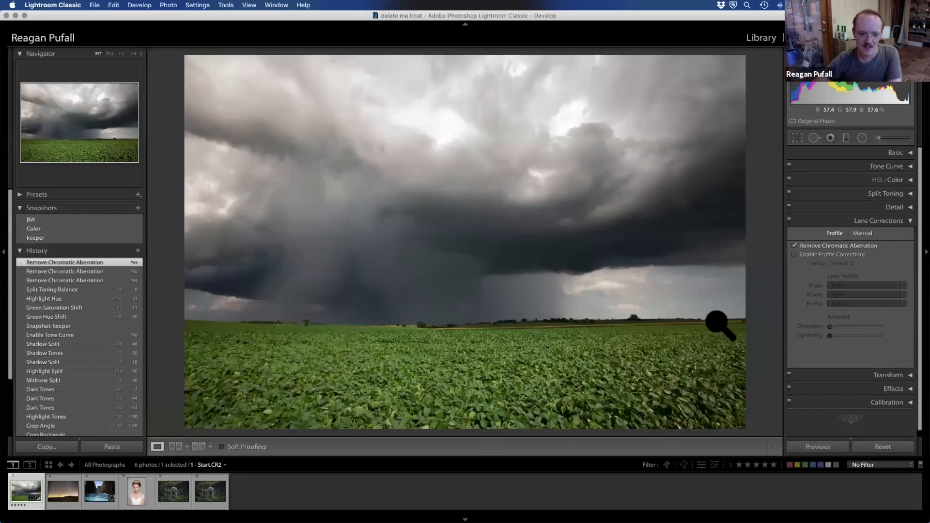
Step: Enable the lens profile corrections, toggling them off and on to compare the photo with and without the Canon lens profile
{"action": "left_click", "coordinate": [854, 254]}
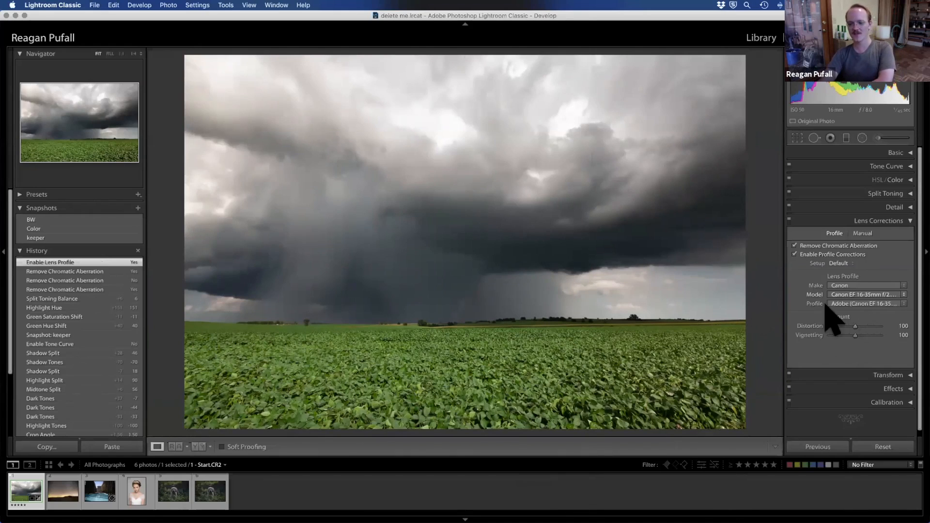
{"action": "left_click", "coordinate": [802, 254]}
{"action": "left_click", "coordinate": [802, 255]}
{"action": "left_click", "coordinate": [794, 255]}
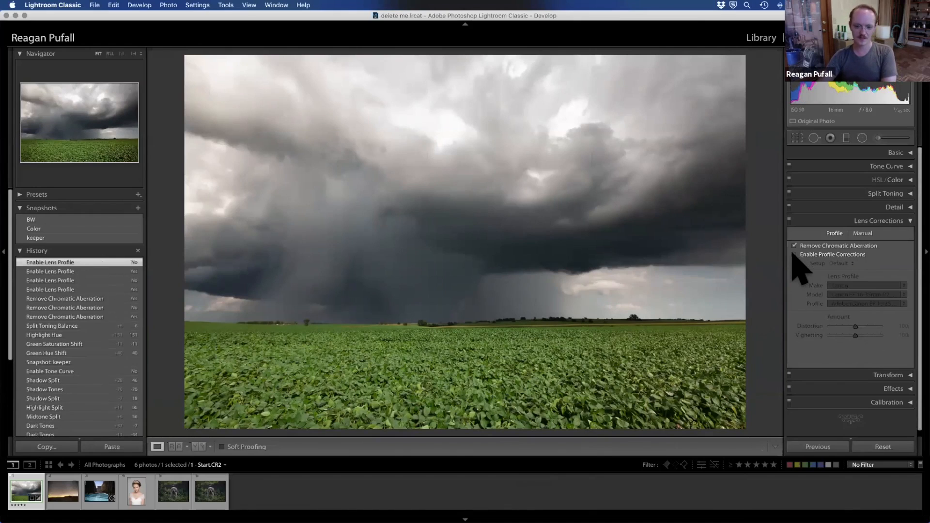
{"action": "left_click", "coordinate": [823, 255]}
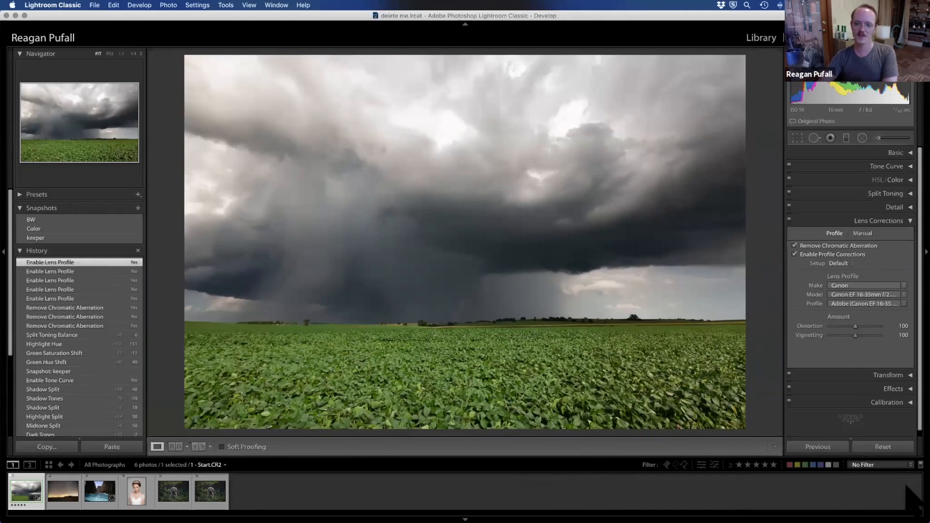
{"action": "left_click", "coordinate": [812, 255]}
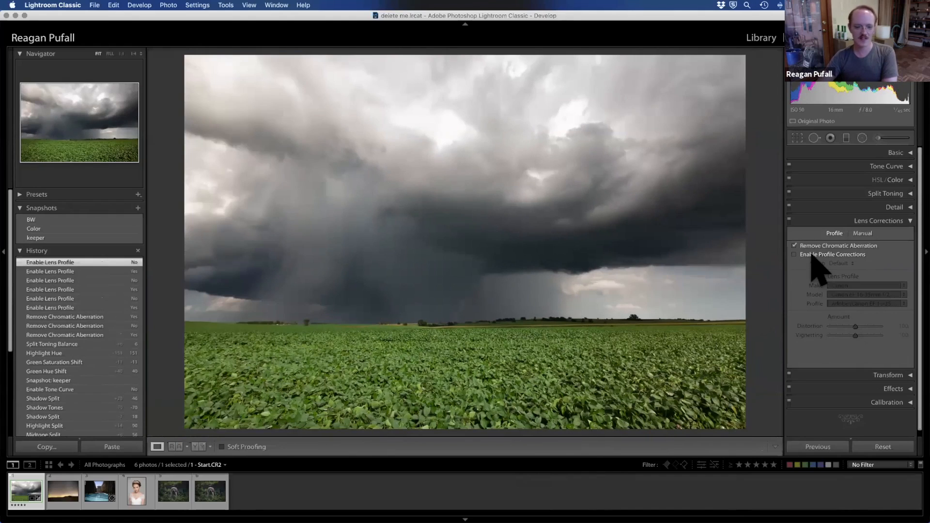
{"action": "left_click", "coordinate": [811, 256]}
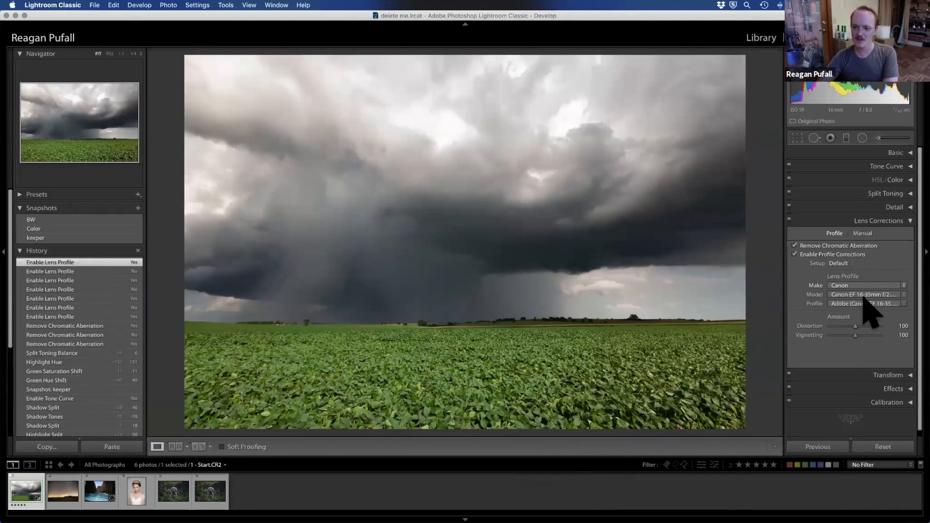
Step: Look over the manual lens corrections and the Transform controls
{"action": "left_click", "coordinate": [863, 233]}
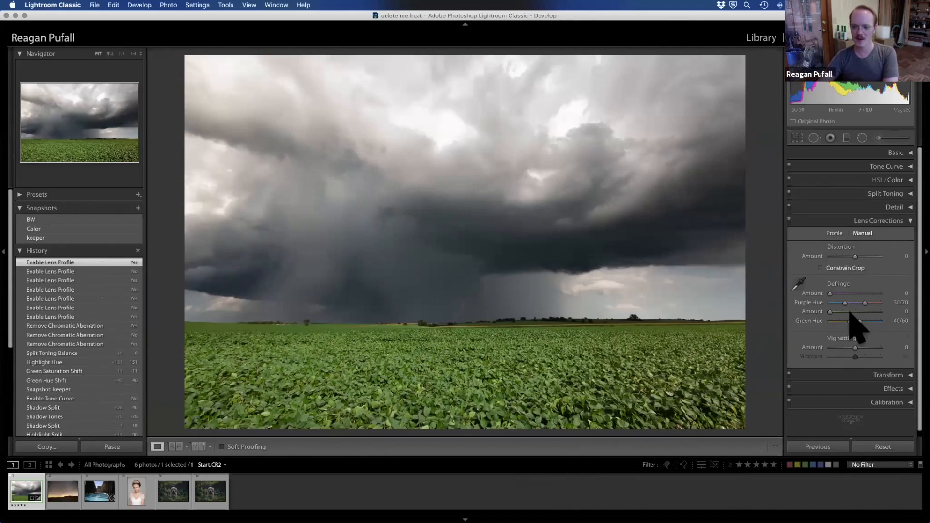
{"action": "left_click", "coordinate": [834, 234]}
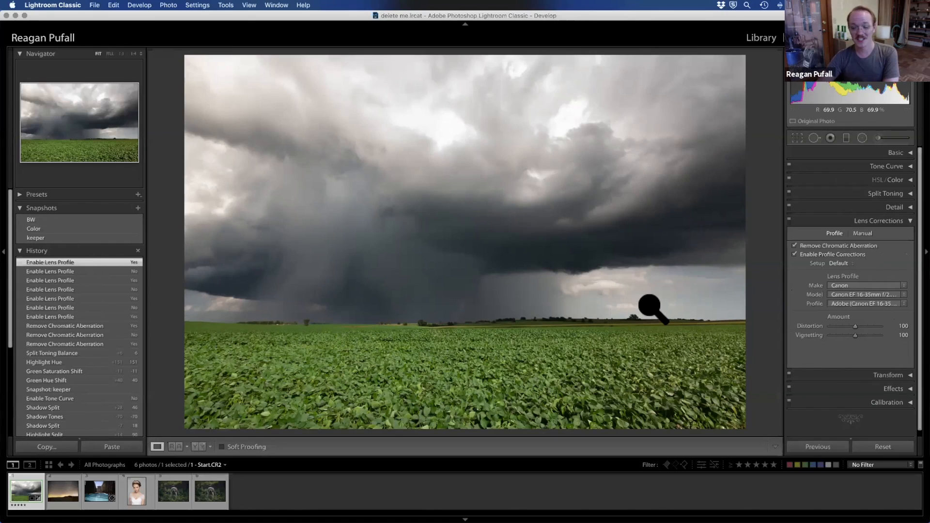
{"action": "left_click", "coordinate": [906, 224]}
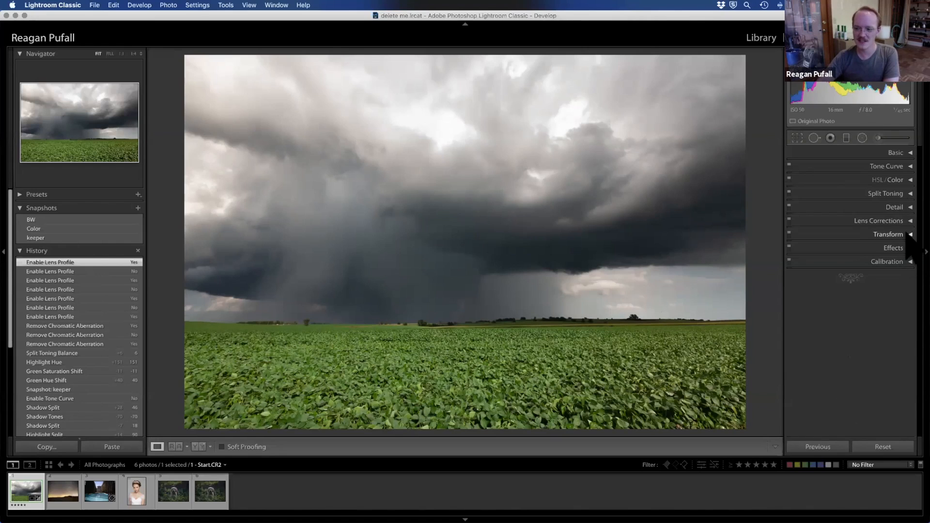
{"action": "left_click", "coordinate": [904, 235]}
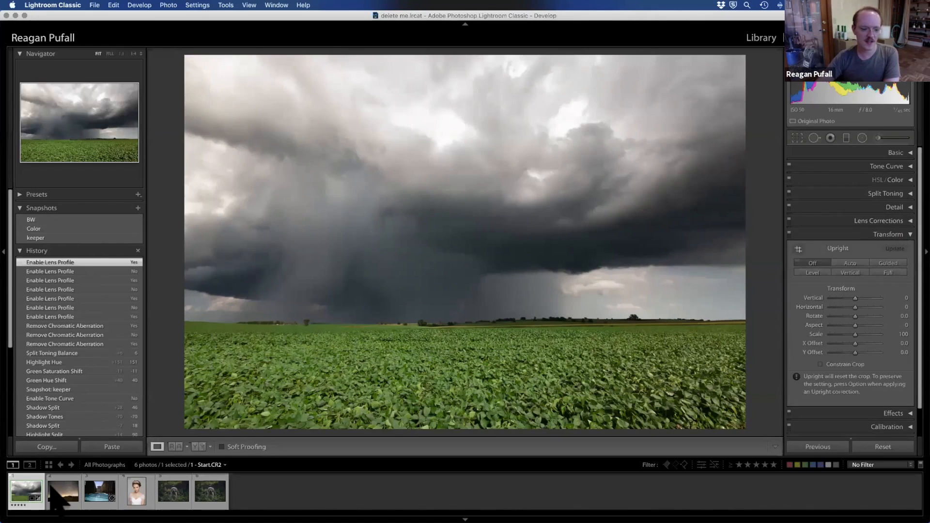
{"action": "left_click", "coordinate": [906, 235]}
Step: Set the post-crop vignette Amount to -51 and turn off the Effects adjustments
{"action": "left_click", "coordinate": [906, 248]}
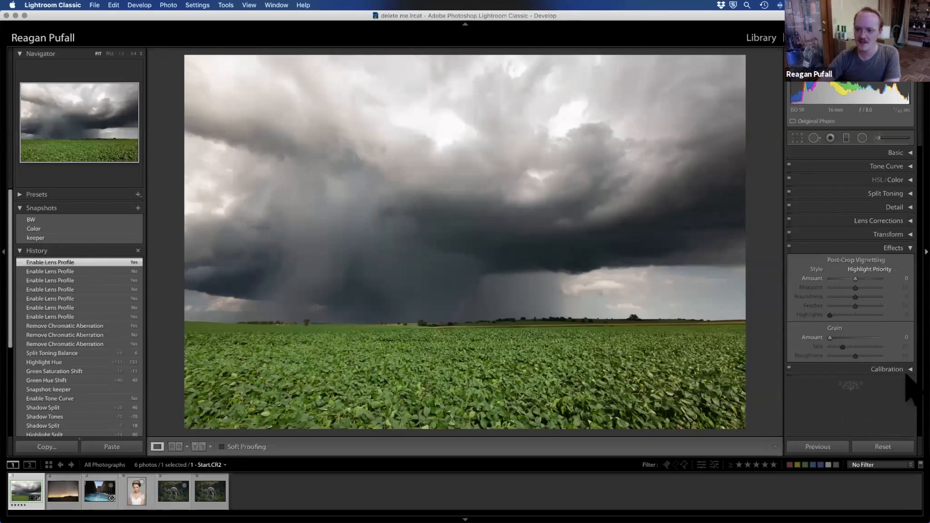
{"action": "left_click_drag", "start_coordinate": [847, 279], "coordinate": [806, 431]}
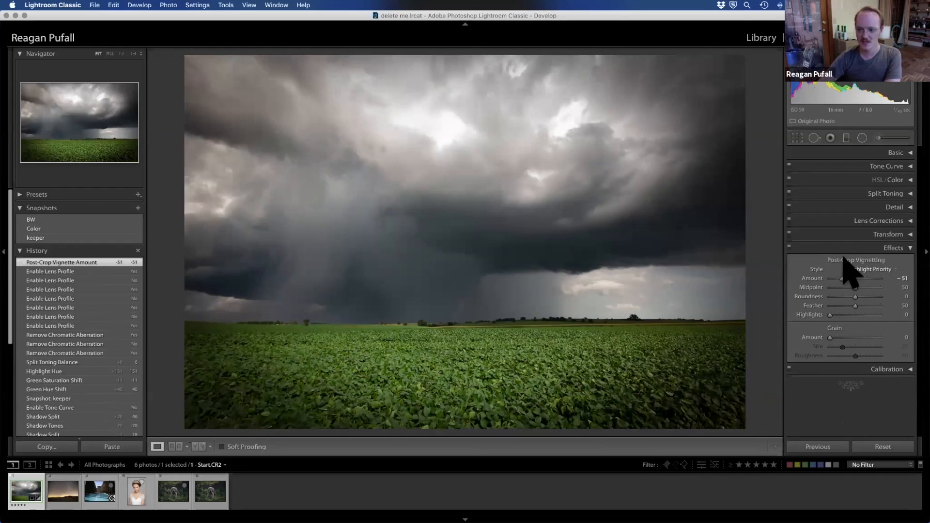
{"action": "left_click", "coordinate": [789, 247]}
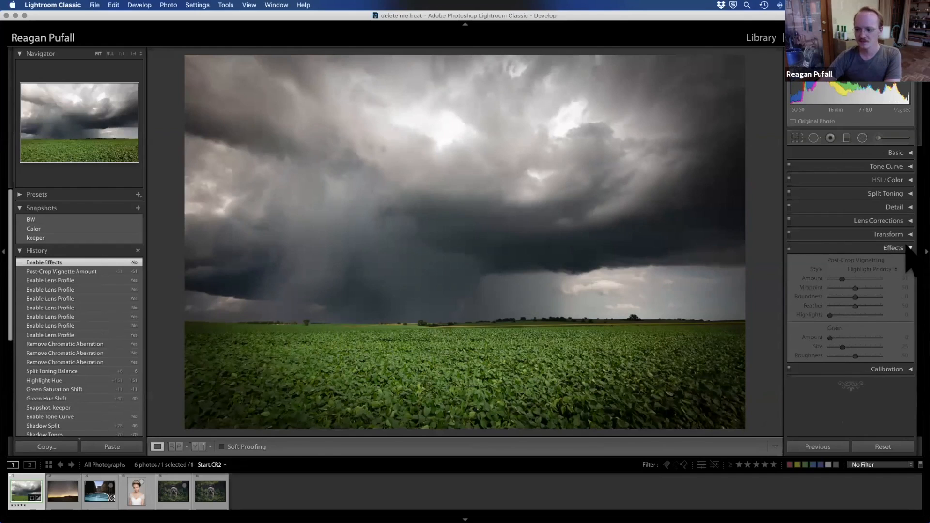
Step: Look over the Calibration controls and the available process versions, keeping Version 5 (Current)
{"action": "left_click", "coordinate": [910, 248]}
{"action": "left_click", "coordinate": [908, 262]}
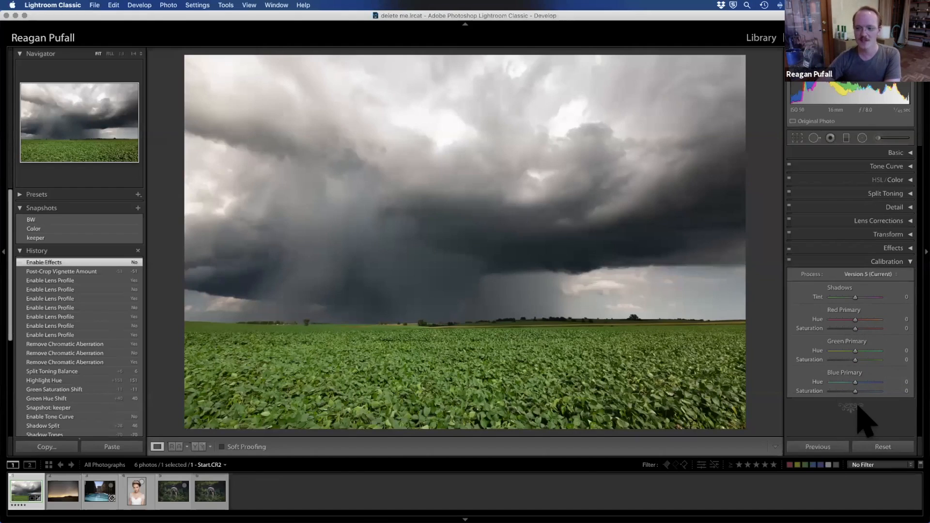
{"action": "left_click", "coordinate": [896, 285]}
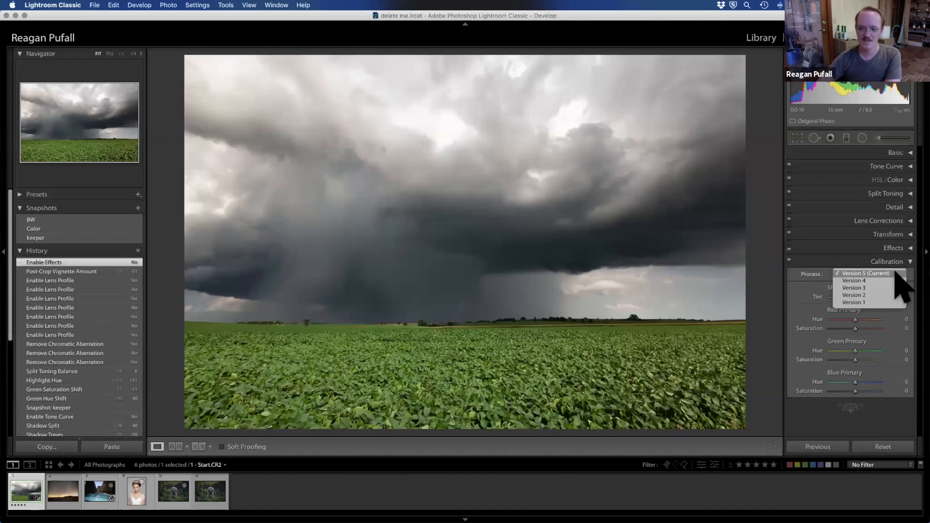
{"action": "left_click", "coordinate": [897, 426]}
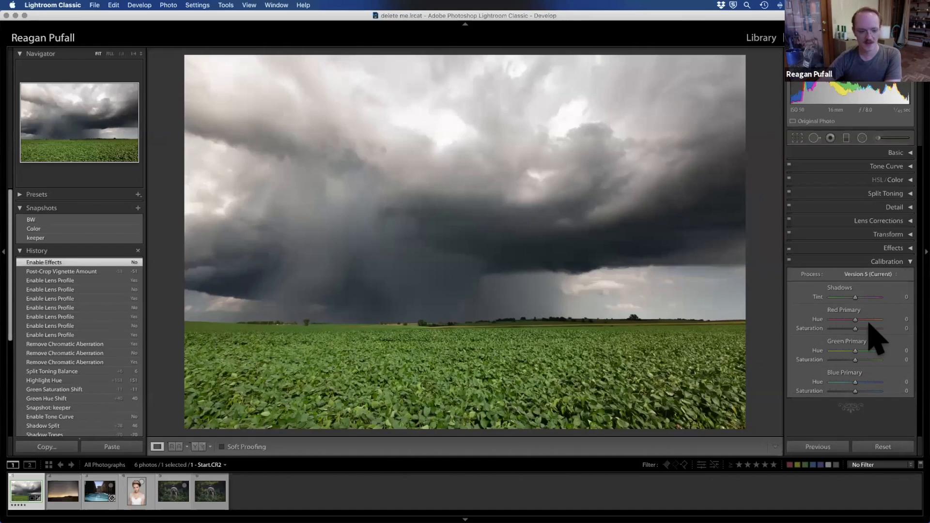
{"action": "left_click", "coordinate": [907, 264]}
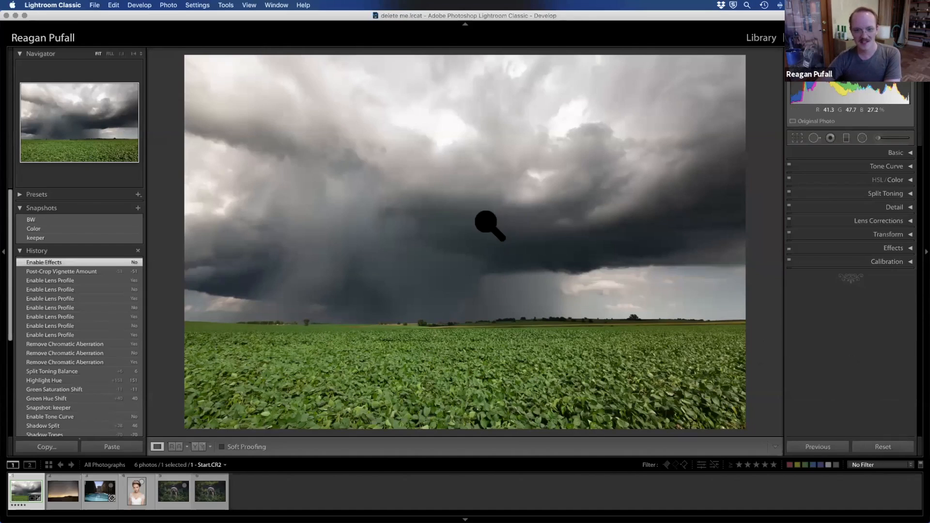
{"action": "left_click", "coordinate": [134, 489]}
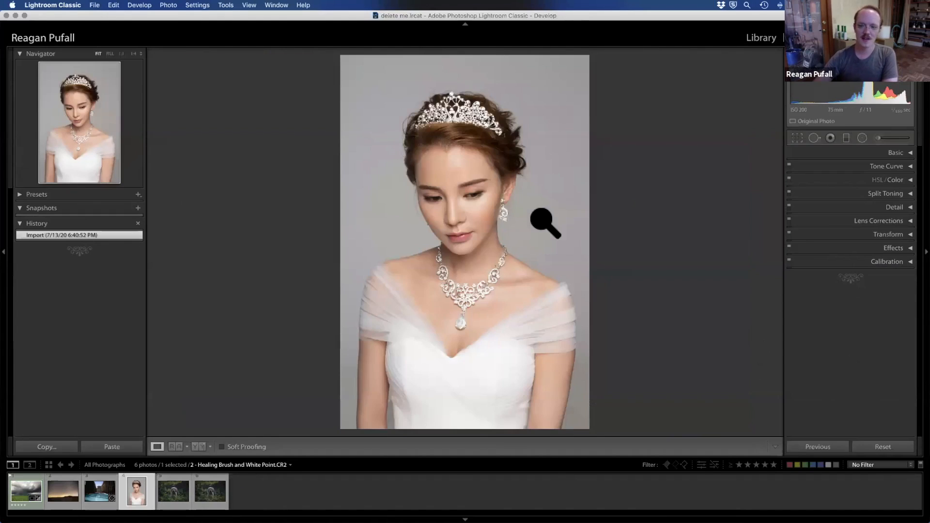
{"action": "left_click", "coordinate": [814, 138]}
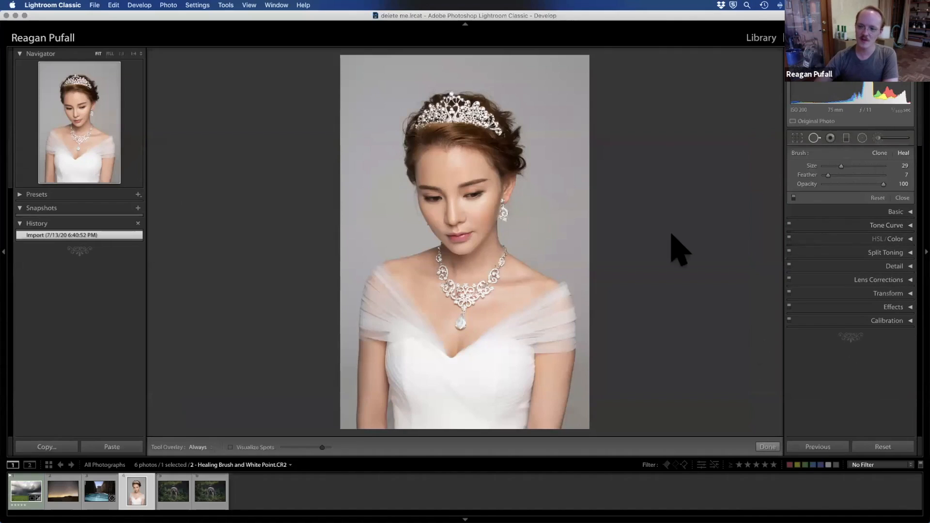
Step: Activate the Adjustment Brush on the stormy field photo at 1:1 and set its Size to 23, Feather to 51 and Flow to 100
{"action": "left_click", "coordinate": [14, 487]}
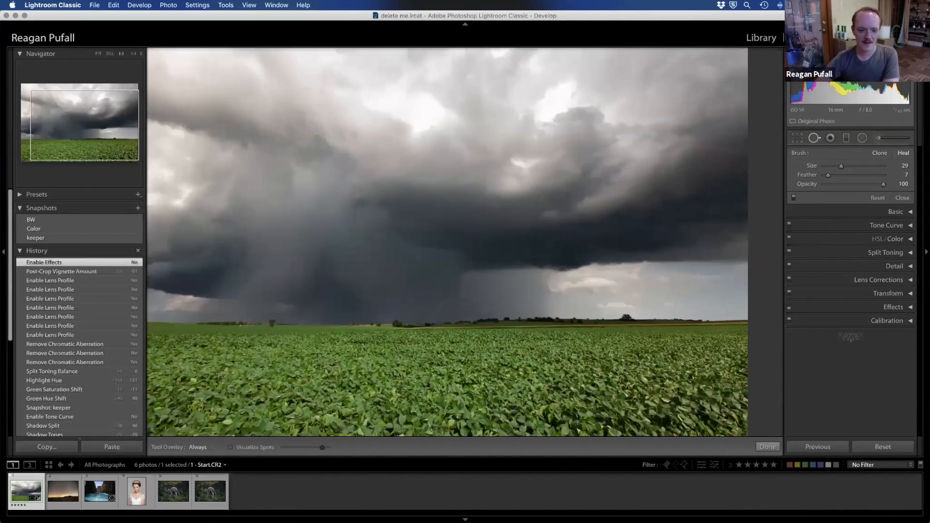
{"action": "left_click", "coordinate": [122, 53]}
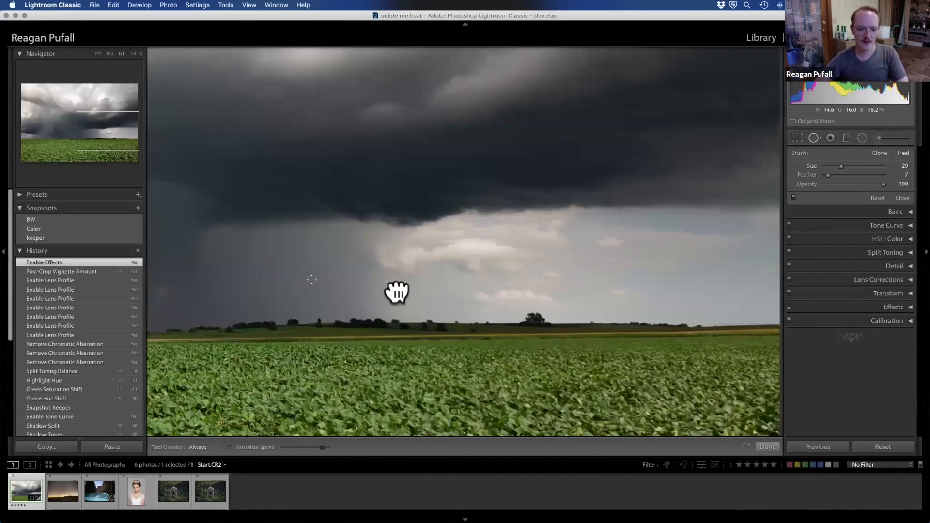
{"action": "left_click_drag", "start_coordinate": [440, 311], "coordinate": [436, 298]}
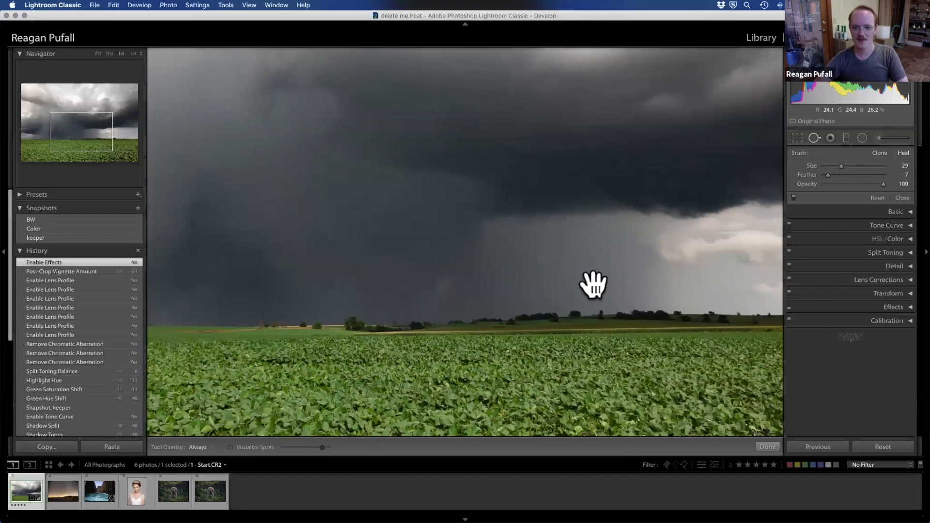
{"action": "key", "text": "k"}
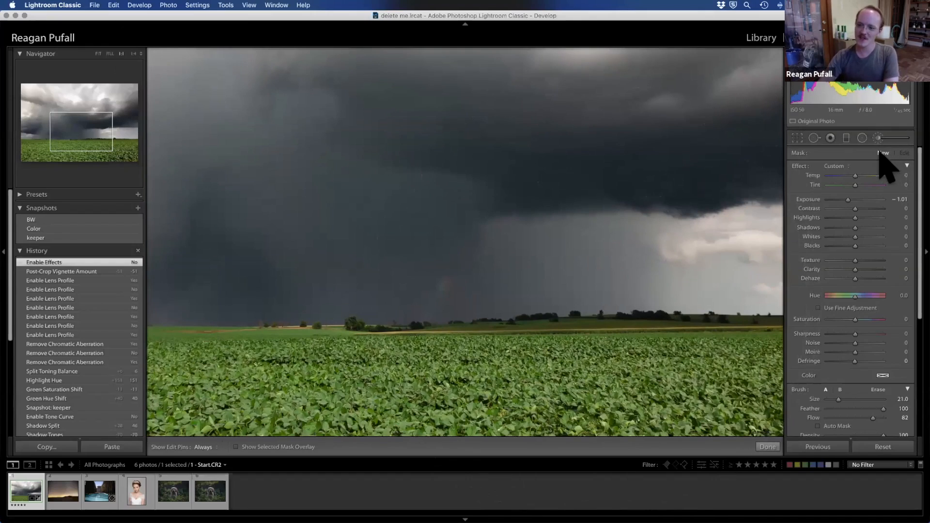
{"action": "scroll", "coordinate": [846, 426], "scroll_direction": "down", "scroll_amount": 3}
{"action": "scroll", "coordinate": [853, 315], "scroll_direction": "up", "scroll_amount": 3}
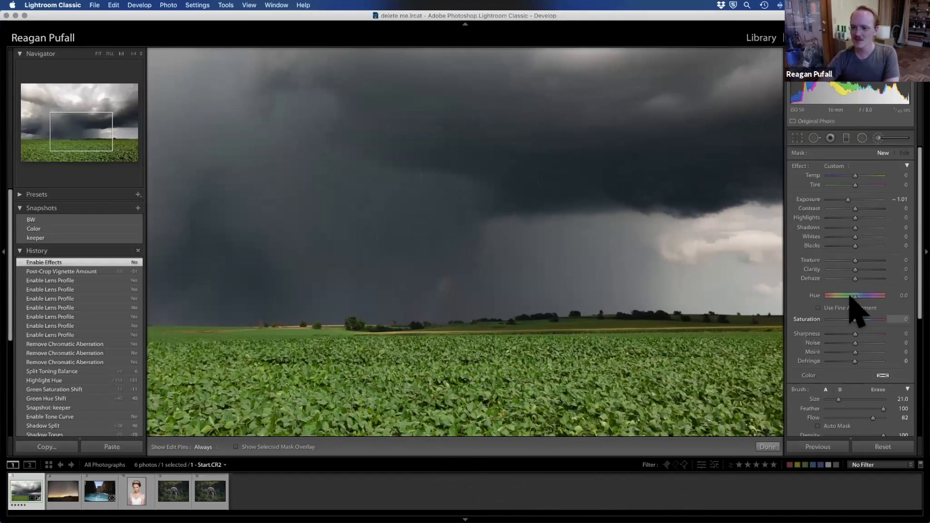
{"action": "scroll", "coordinate": [845, 339], "scroll_direction": "down", "scroll_amount": 2}
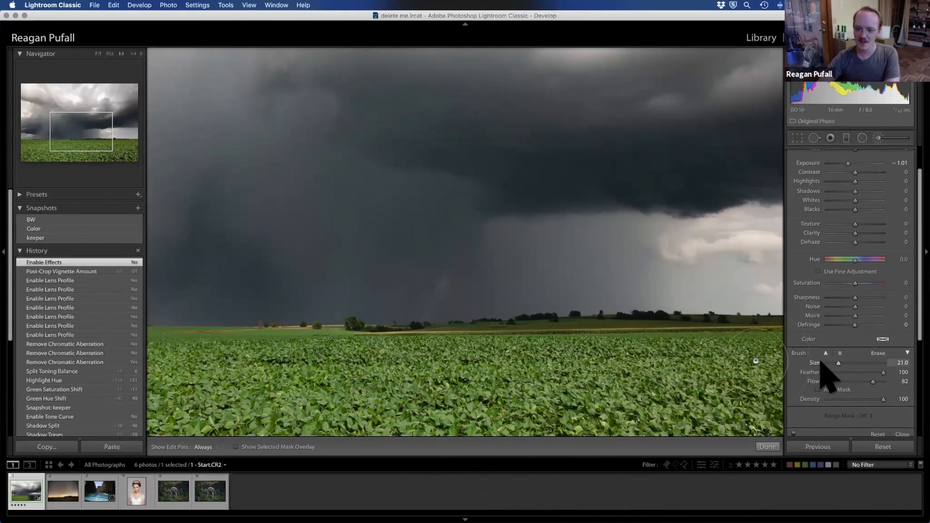
{"action": "mouse_move", "coordinate": [837, 364]}
{"action": "left_mouse_down"}
{"action": "mouse_move", "coordinate": [852, 367]}
{"action": "mouse_move", "coordinate": [835, 365]}
{"action": "mouse_move", "coordinate": [841, 380]}
{"action": "mouse_move", "coordinate": [874, 373]}
{"action": "mouse_move", "coordinate": [854, 373]}
{"action": "mouse_move", "coordinate": [886, 382]}
{"action": "left_mouse_up"}
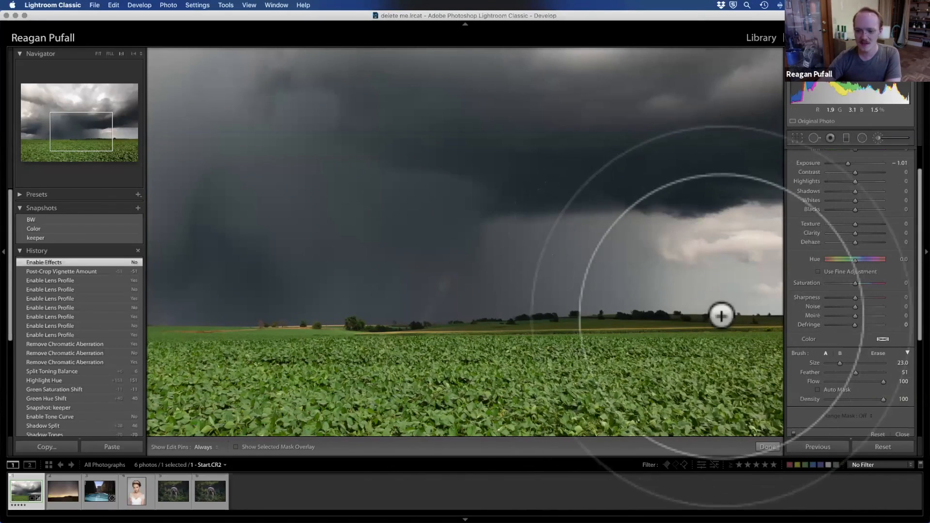
Step: Try darkening strokes over the horizon trees without and with Auto Mask, restoring the Enable Effects history state after each
{"action": "left_click_drag", "start_coordinate": [708, 320], "coordinate": [671, 313]}
{"action": "left_click", "coordinate": [44, 272]}
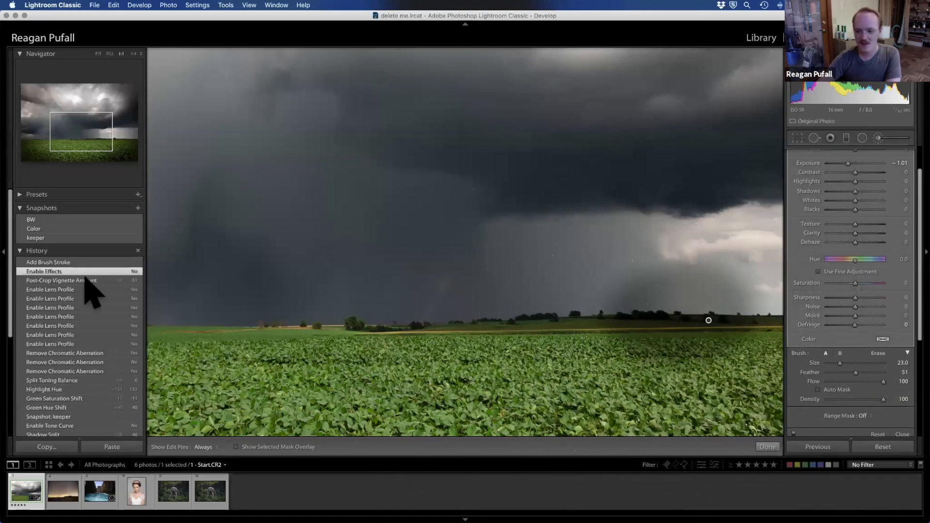
{"action": "left_click", "coordinate": [819, 390]}
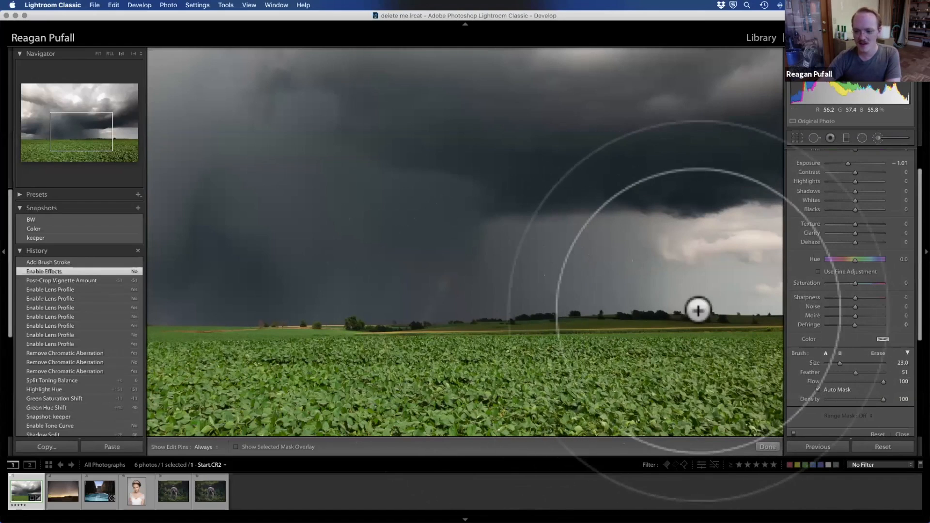
{"action": "key", "text": "h"}
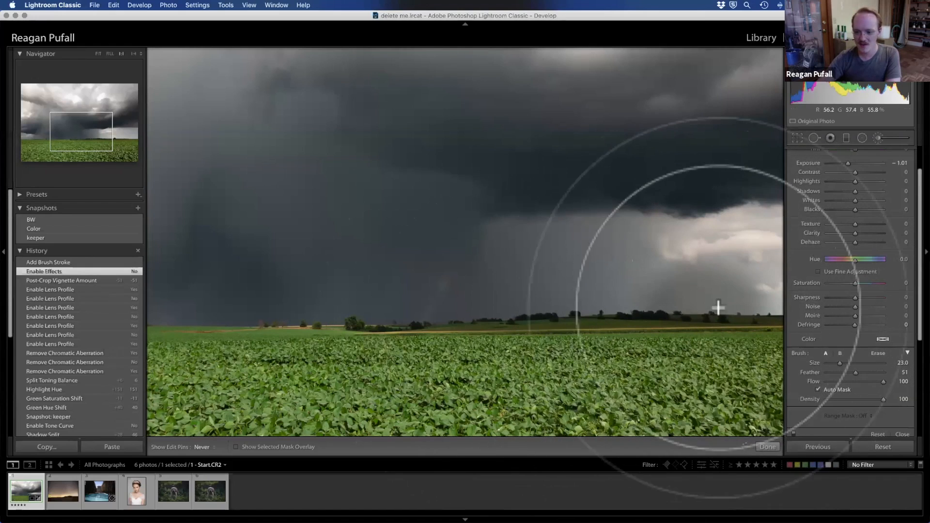
{"action": "left_click_drag", "start_coordinate": [632, 307], "coordinate": [631, 309]}
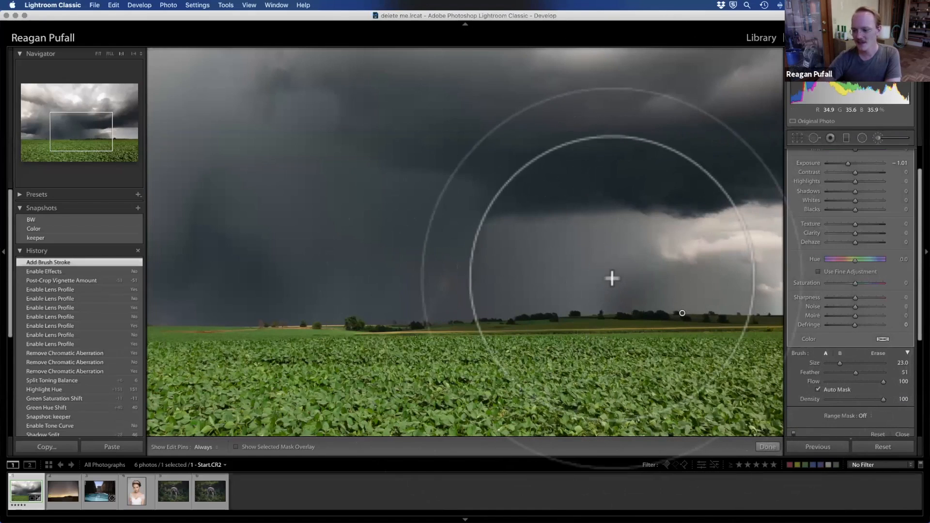
{"action": "left_click", "coordinate": [99, 271]}
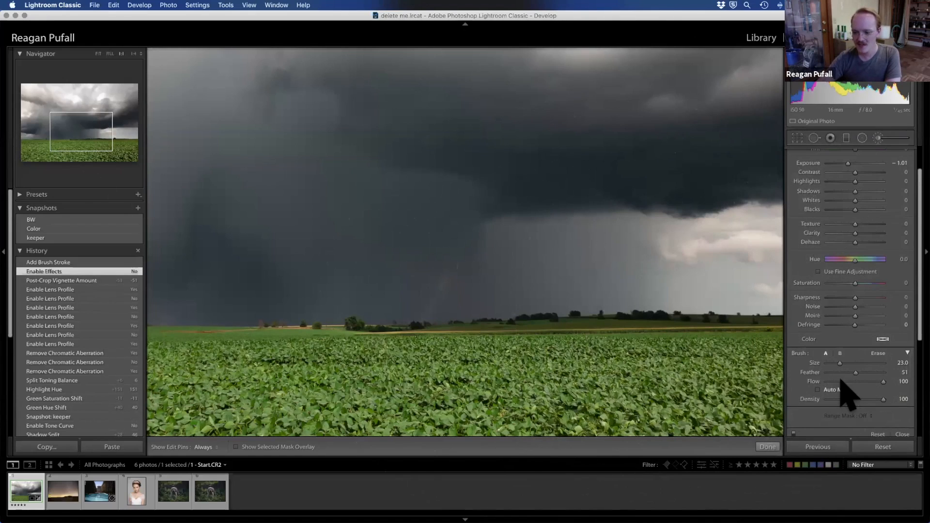
Step: Brush over the faint rainbow above the horizon with Size 8 and Feather 78, setting the stroke's Exposure to 0 and Saturation to 100
{"action": "left_click_drag", "start_coordinate": [840, 362], "coordinate": [870, 372]}
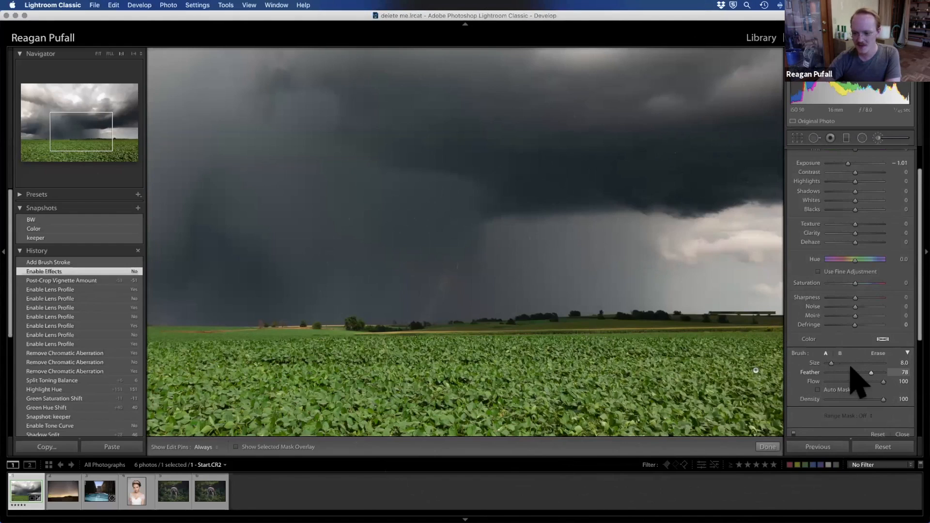
{"action": "left_click_drag", "start_coordinate": [444, 279], "coordinate": [428, 312]}
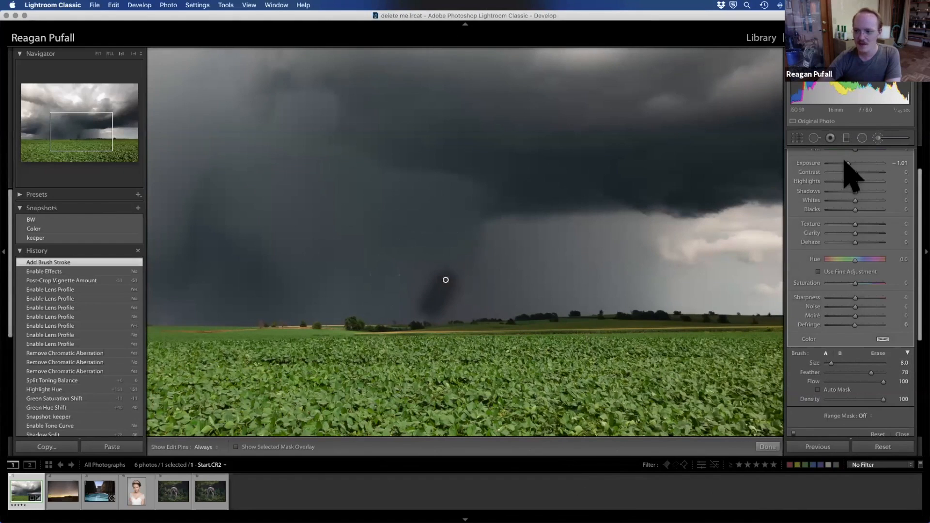
{"action": "left_click_drag", "start_coordinate": [850, 163], "coordinate": [859, 163]}
{"action": "left_click", "coordinate": [900, 163]}
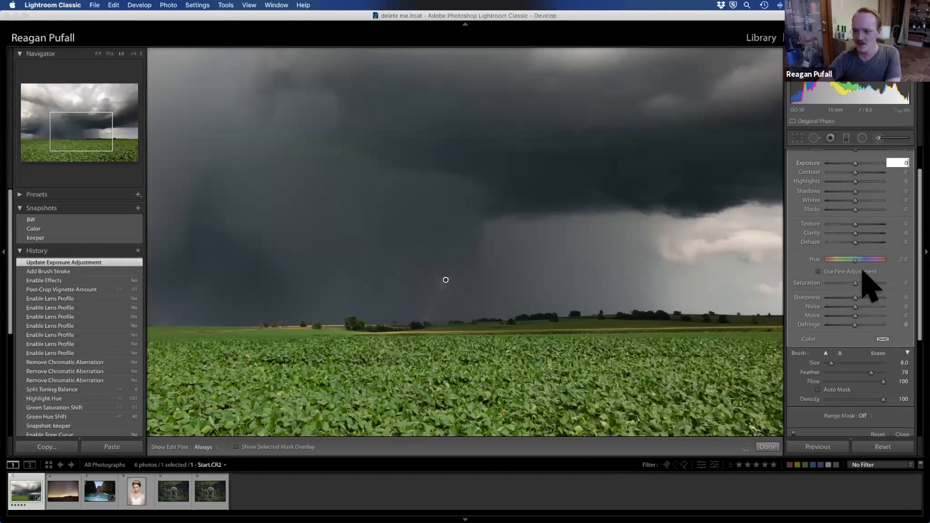
{"action": "left_click_drag", "start_coordinate": [854, 283], "coordinate": [889, 282]}
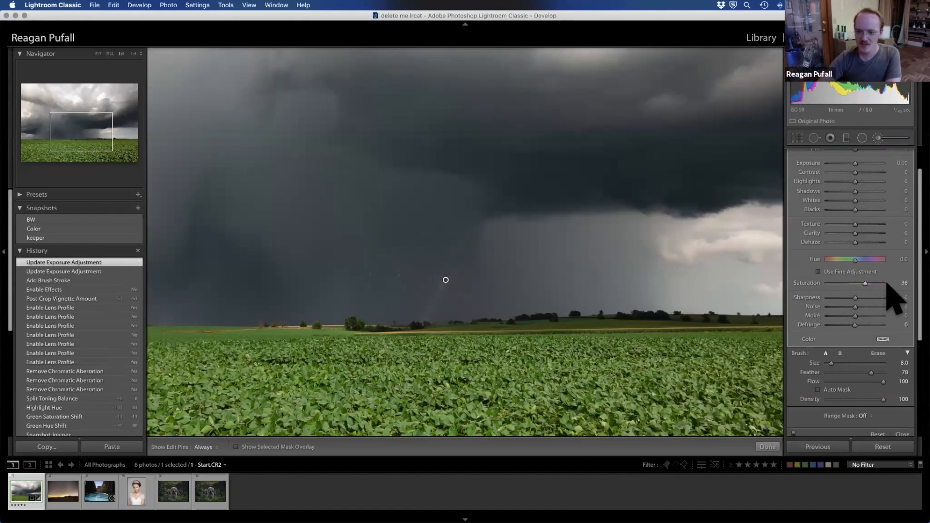
{"action": "left_click", "coordinate": [879, 138]}
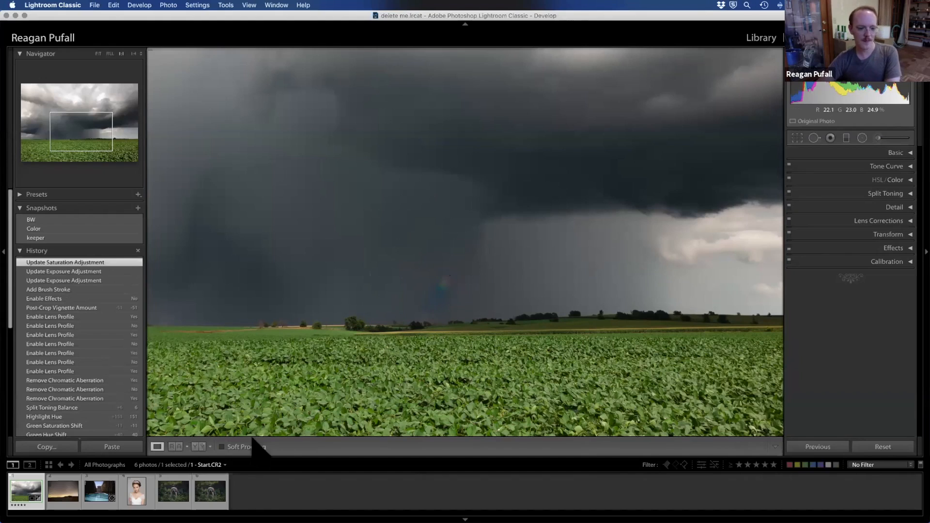
Step: Heal the spot on the bride's earlobe with a size 24 Spot Removal brush, sampling from the skin just below it
{"action": "left_click", "coordinate": [815, 138]}
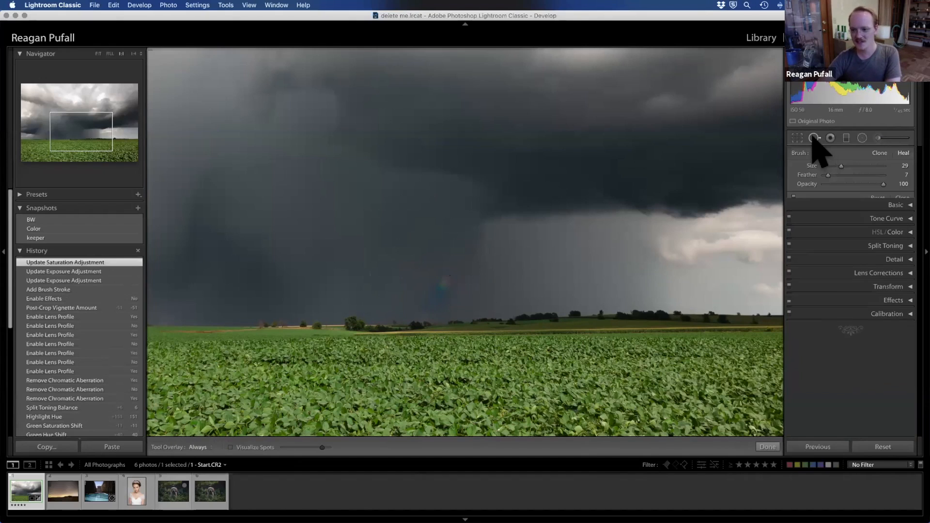
{"action": "left_click", "coordinate": [137, 494]}
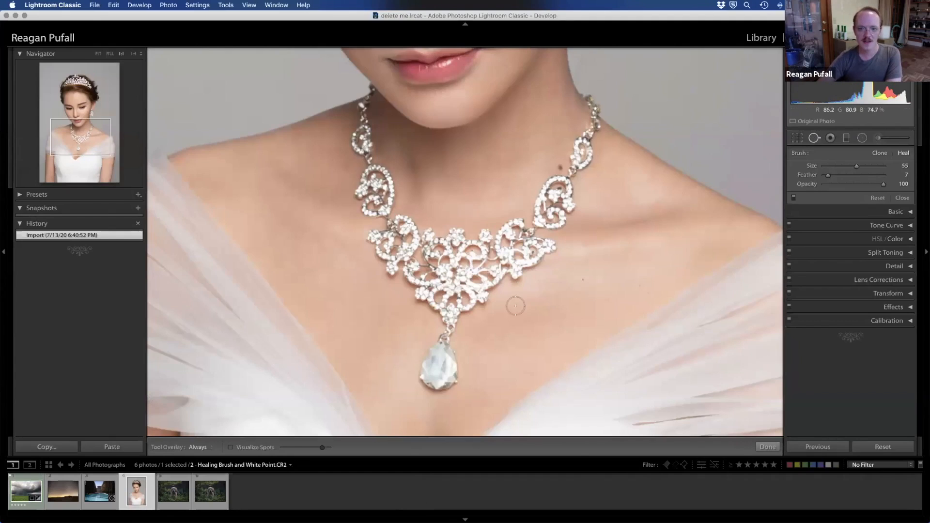
{"action": "left_click_drag", "start_coordinate": [90, 119], "coordinate": [80, 95]}
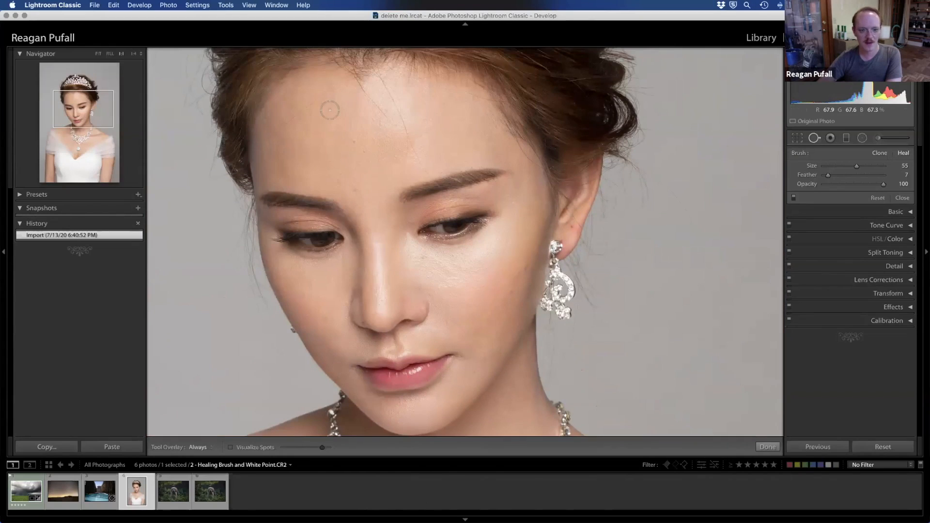
{"action": "scroll", "coordinate": [517, 383], "scroll_direction": "down", "scroll_amount": 5}
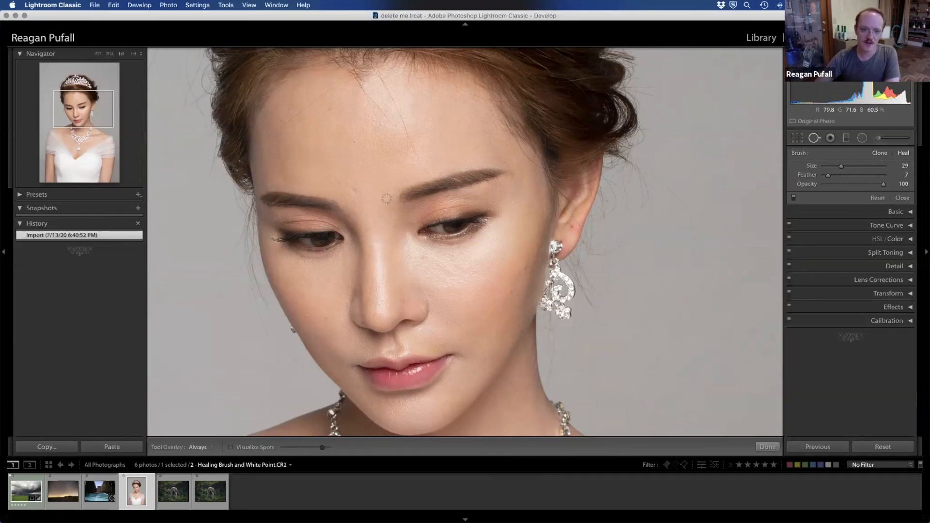
{"action": "left_click", "coordinate": [572, 227]}
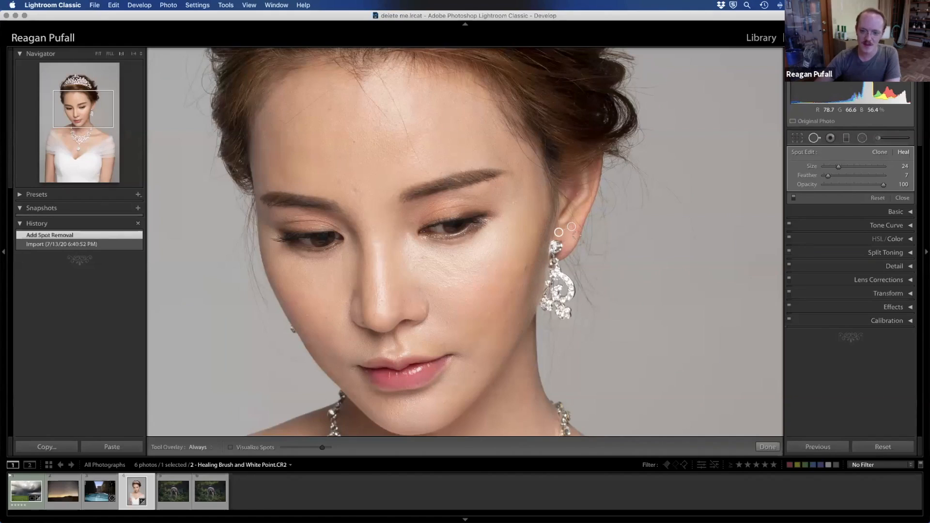
{"action": "left_click_drag", "start_coordinate": [559, 233], "coordinate": [567, 244]}
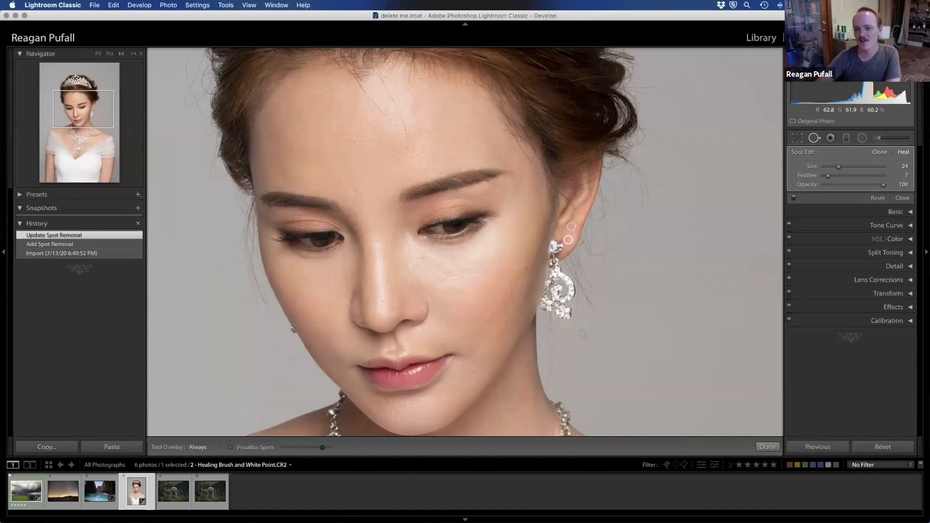
Step: Heal the bride's forehead blemishes with a size 34 brush and the two cheek spots near the earring with size 29
{"action": "left_click", "coordinate": [353, 190]}
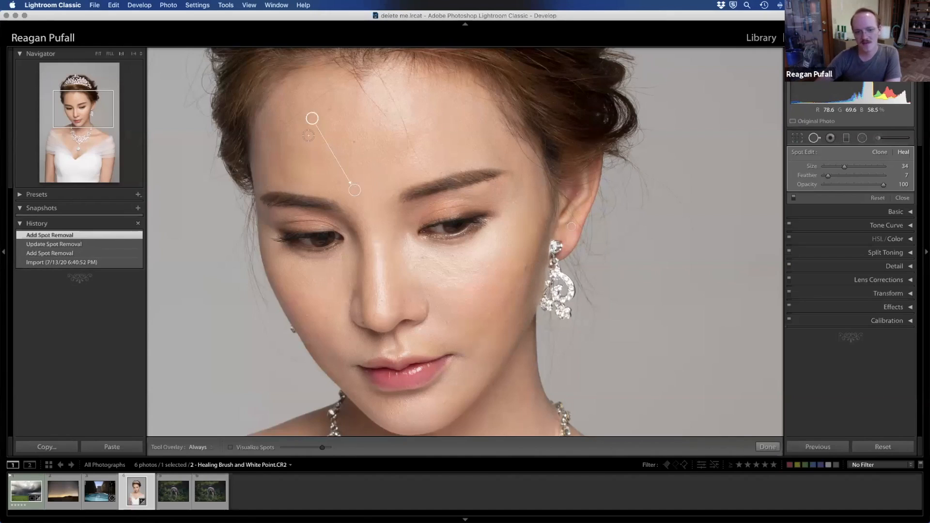
{"action": "left_click", "coordinate": [326, 108]}
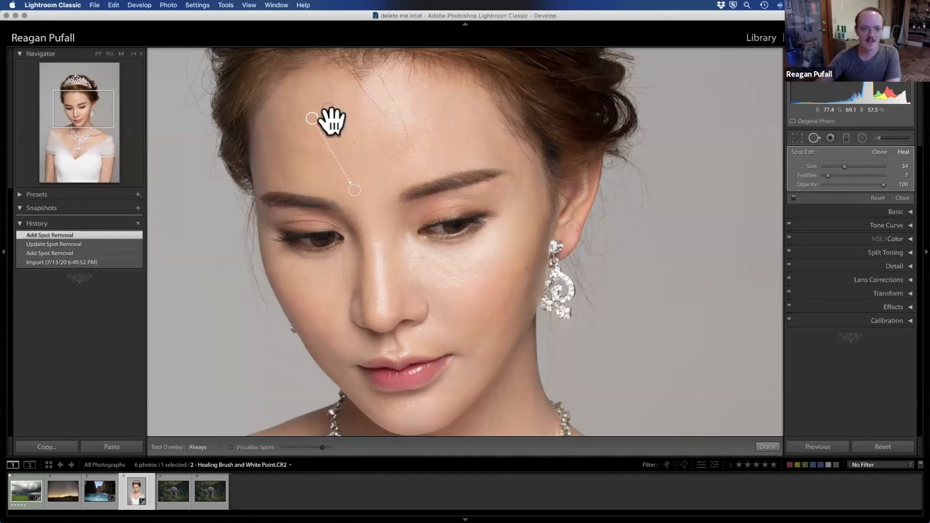
{"action": "left_click", "coordinate": [352, 142]}
{"action": "left_click", "coordinate": [329, 109]}
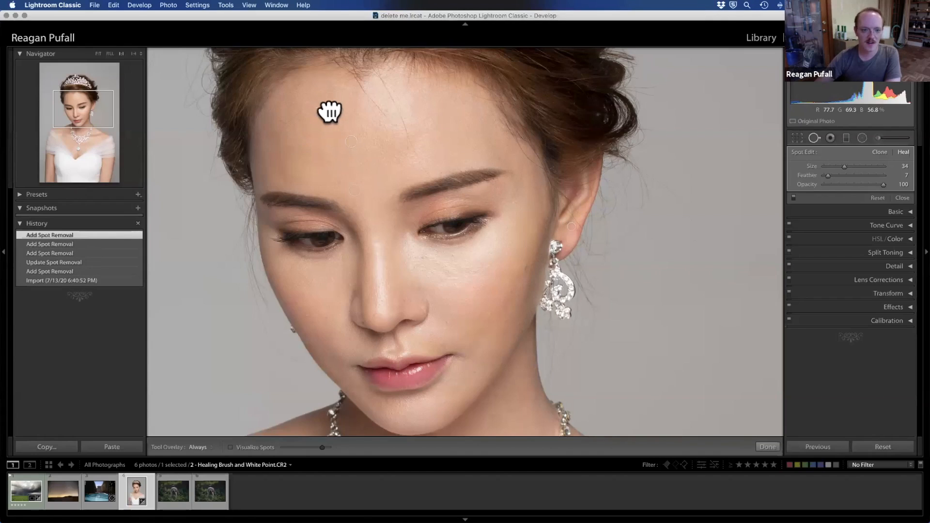
{"action": "left_click_drag", "start_coordinate": [307, 119], "coordinate": [309, 140]}
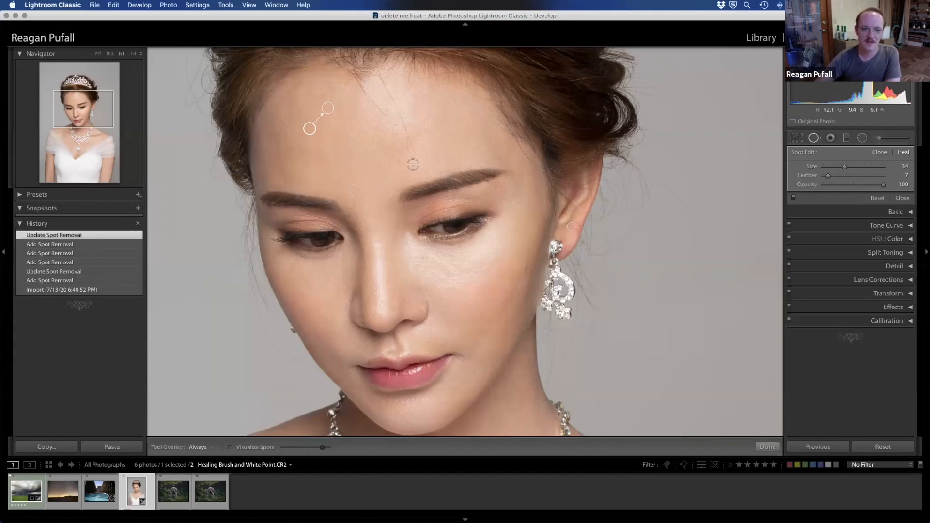
{"action": "left_click", "coordinate": [352, 142]}
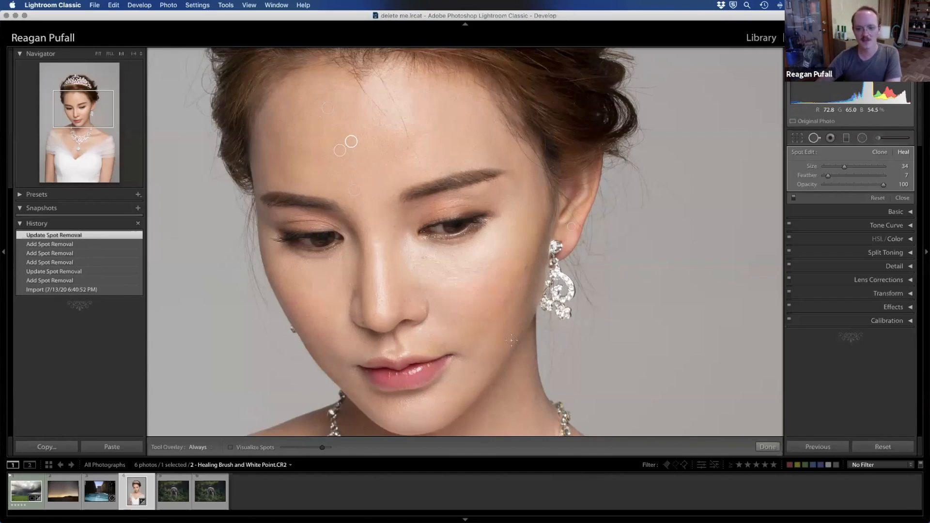
{"action": "left_click", "coordinate": [511, 291]}
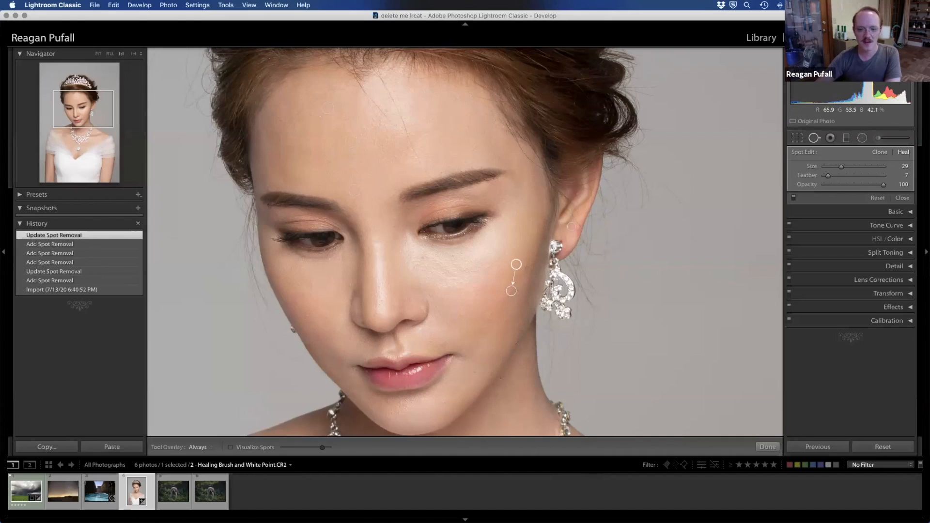
{"action": "left_click", "coordinate": [526, 267]}
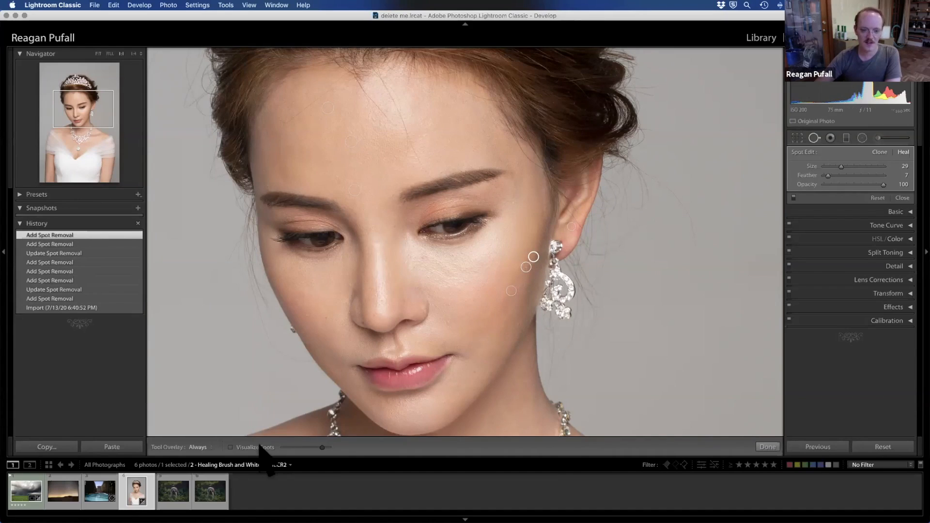
Step: Turn on Visualize Spots and lower its threshold to check the whole portrait for remaining blemishes
{"action": "key", "text": "a"}
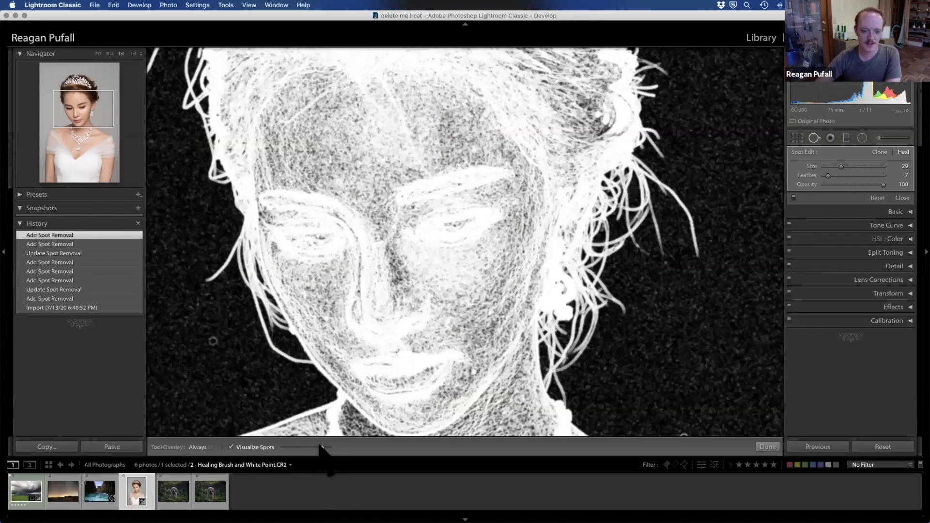
{"action": "left_click_drag", "start_coordinate": [298, 445], "coordinate": [294, 447]}
{"action": "left_click", "coordinate": [97, 53]}
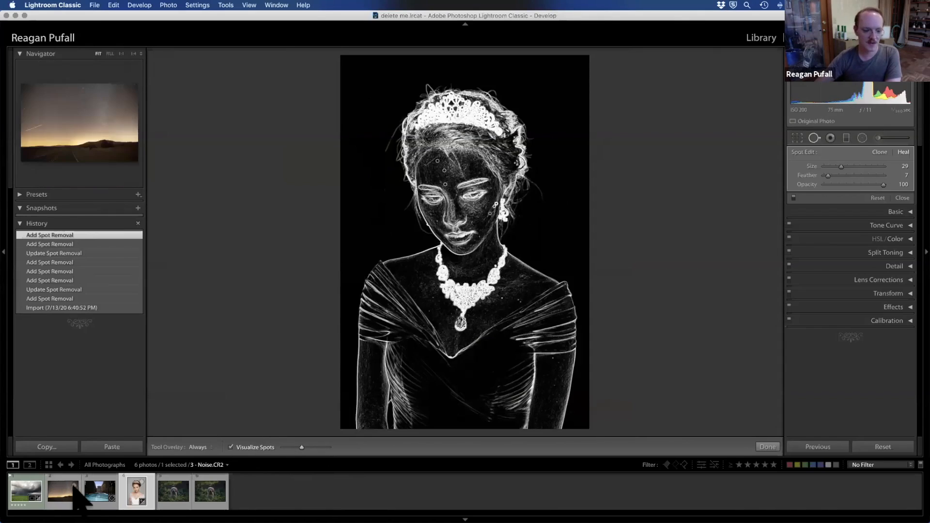
Step: Examine the pool photo for spots with the Visualize Spots threshold at its most sensitive, and turn the overlay off
{"action": "left_click", "coordinate": [100, 491]}
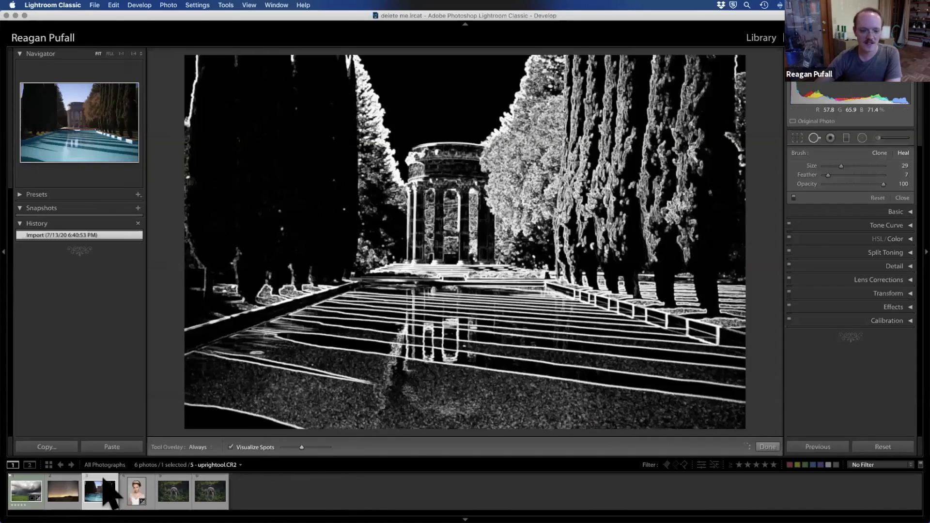
{"action": "left_click_drag", "start_coordinate": [297, 446], "coordinate": [342, 447]}
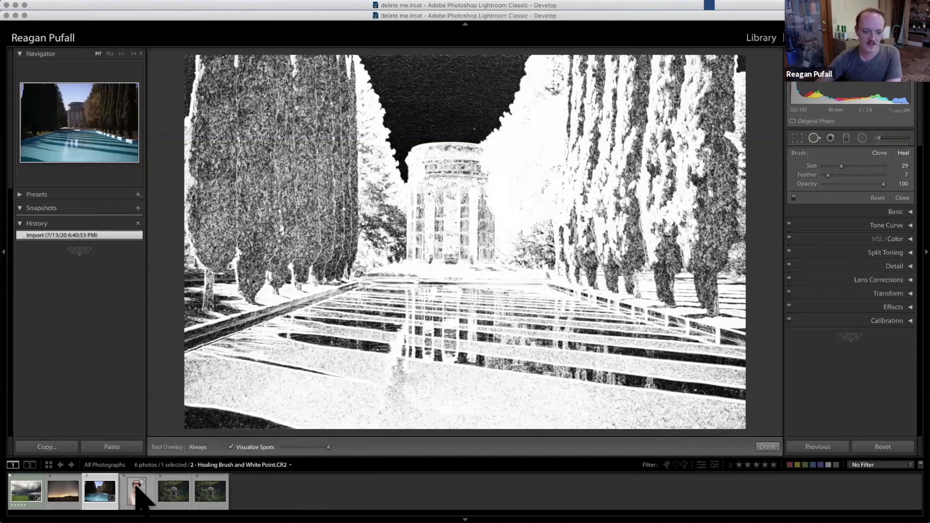
{"action": "left_click", "coordinate": [231, 446]}
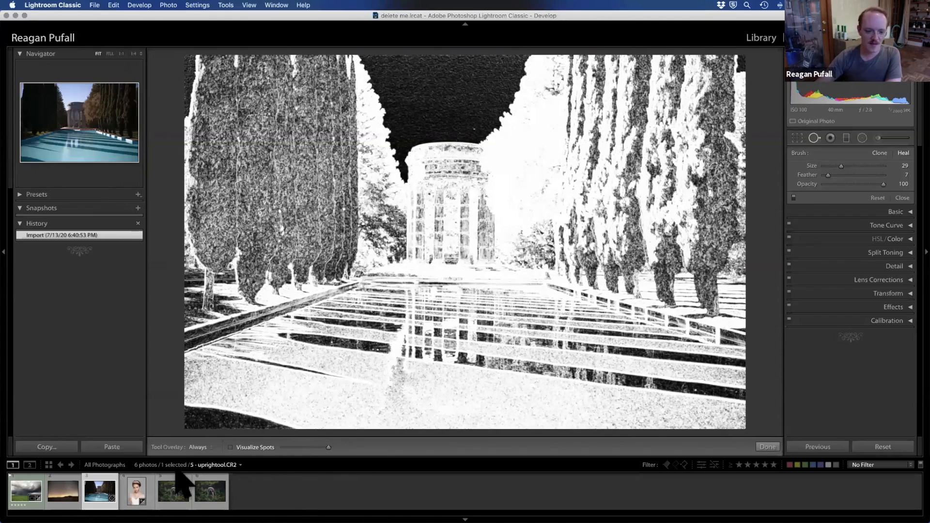
Step: Heal the bride's skin marks beside and below the necklace at sizes 29 and 34, and the necklace edge at her neck at size 61
{"action": "left_click", "coordinate": [139, 490]}
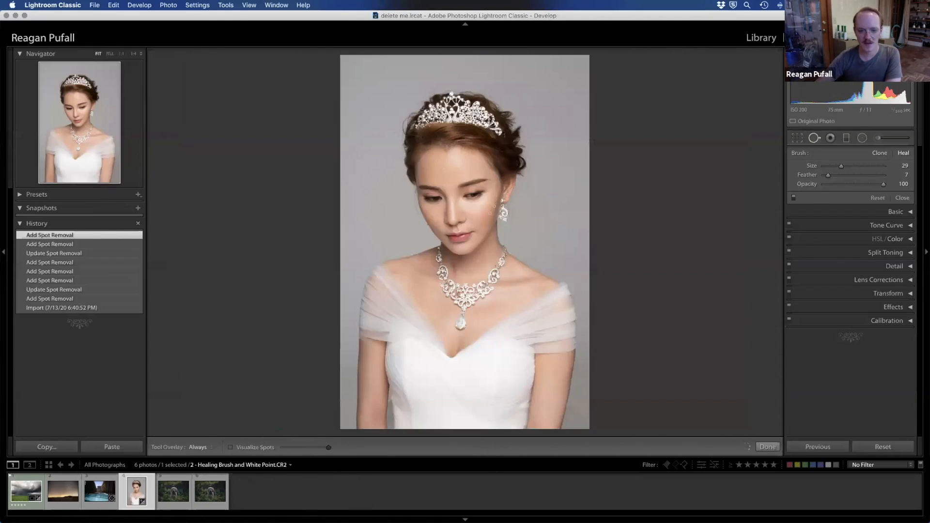
{"action": "key", "text": "z"}
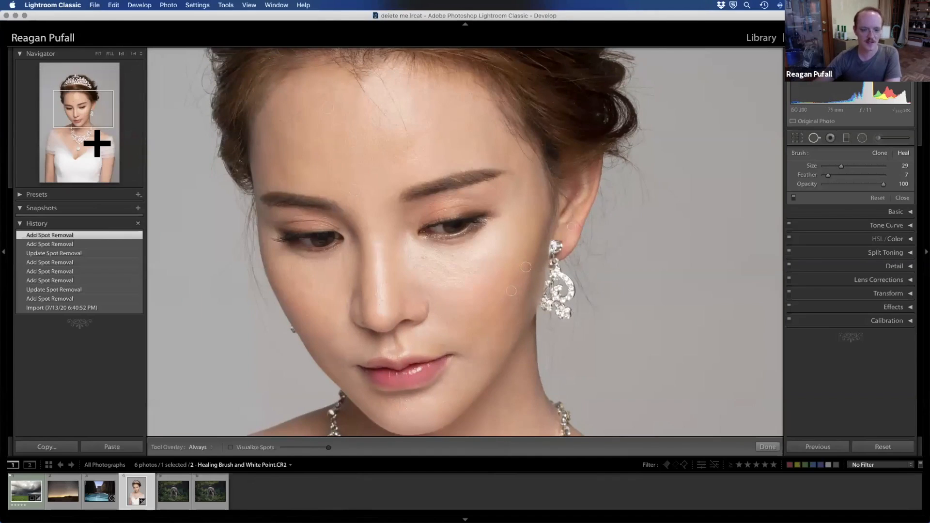
{"action": "left_click", "coordinate": [97, 143]}
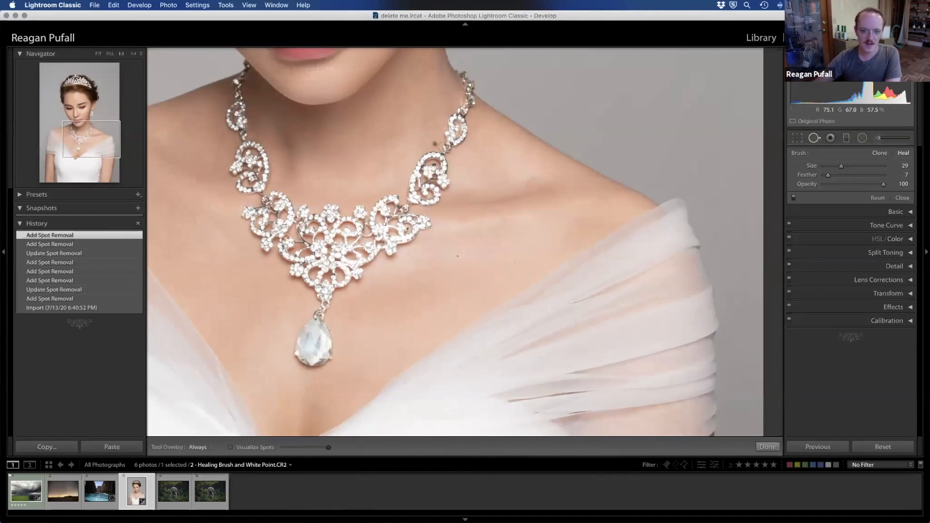
{"action": "left_click", "coordinate": [435, 144]}
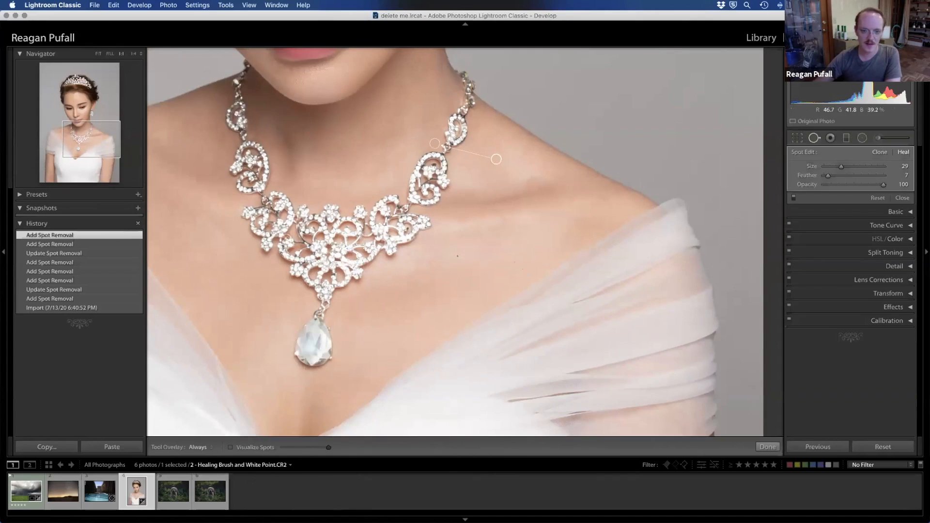
{"action": "left_click", "coordinate": [454, 256]}
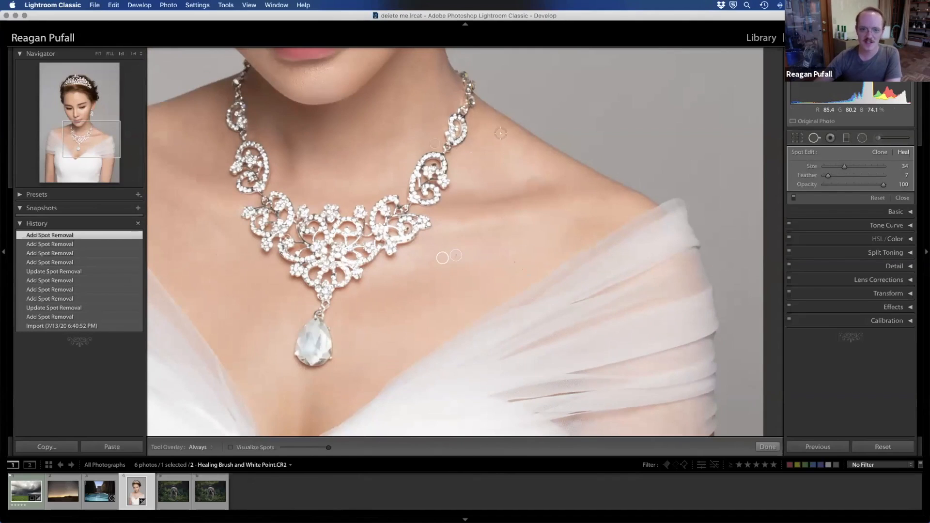
{"action": "left_click", "coordinate": [468, 86]}
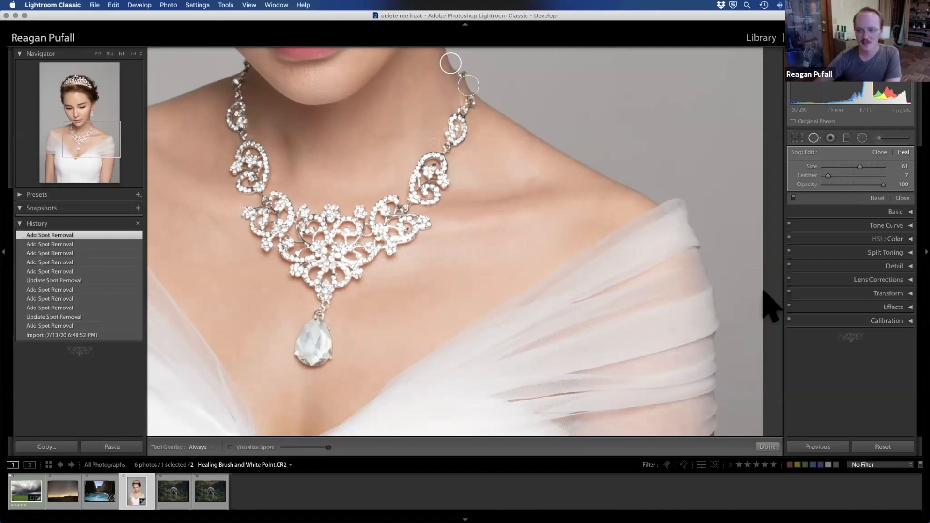
Step: Heal over the bride's eye on the earring side with a size 76 stroke, sampling from the smooth skin of her forehead
{"action": "left_click_drag", "start_coordinate": [95, 139], "coordinate": [93, 131]}
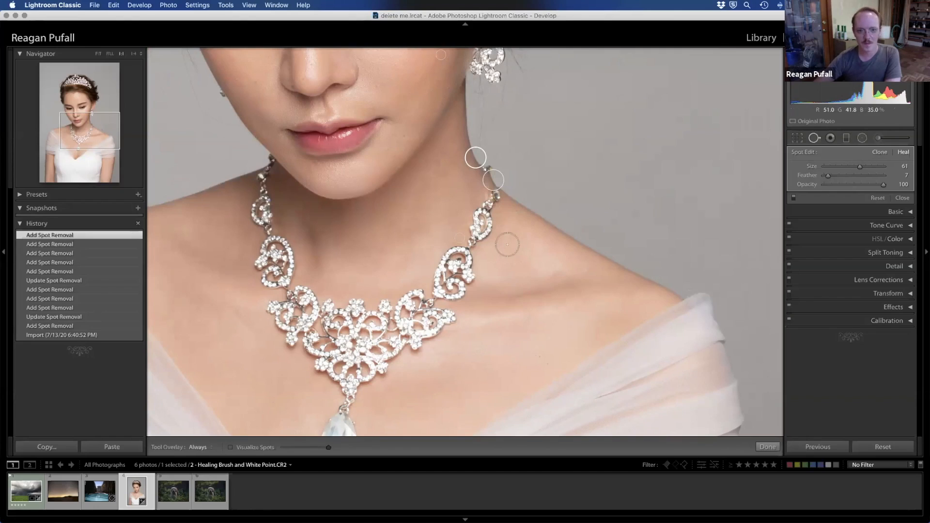
{"action": "left_click_drag", "start_coordinate": [90, 130], "coordinate": [77, 108]}
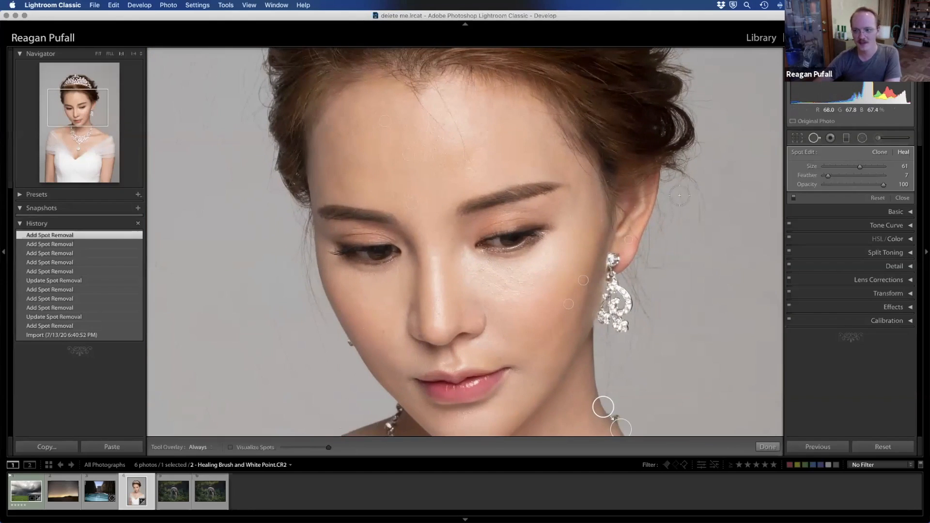
{"action": "mouse_move", "coordinate": [486, 246]}
{"action": "left_mouse_down"}
{"action": "mouse_move", "coordinate": [525, 232]}
{"action": "mouse_move", "coordinate": [490, 236]}
{"action": "mouse_move", "coordinate": [546, 228]}
{"action": "mouse_move", "coordinate": [496, 250]}
{"action": "mouse_move", "coordinate": [538, 225]}
{"action": "mouse_move", "coordinate": [528, 249]}
{"action": "left_mouse_up"}
{"action": "mouse_move", "coordinate": [373, 59]}
{"action": "left_mouse_down"}
{"action": "mouse_move", "coordinate": [379, 154]}
{"action": "mouse_move", "coordinate": [389, 169]}
{"action": "mouse_move", "coordinate": [388, 161]}
{"action": "left_mouse_up"}
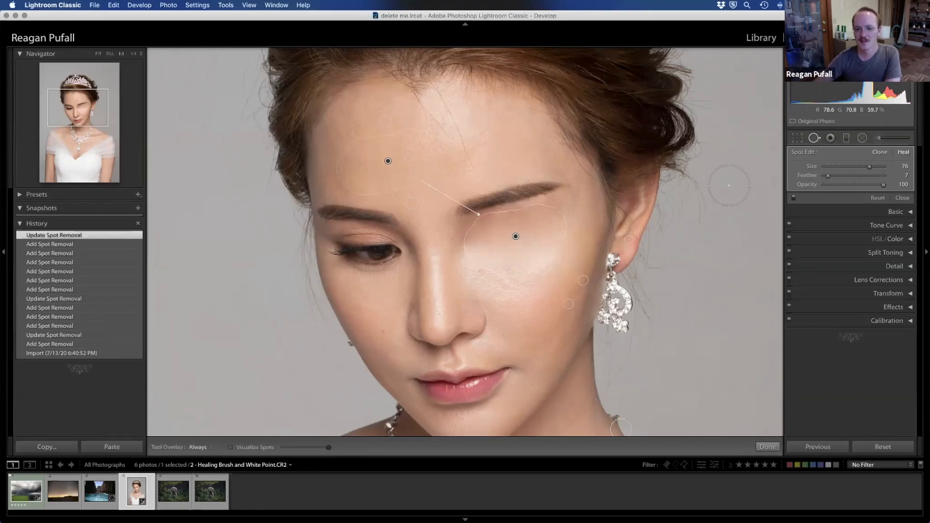
{"action": "left_click", "coordinate": [814, 139]}
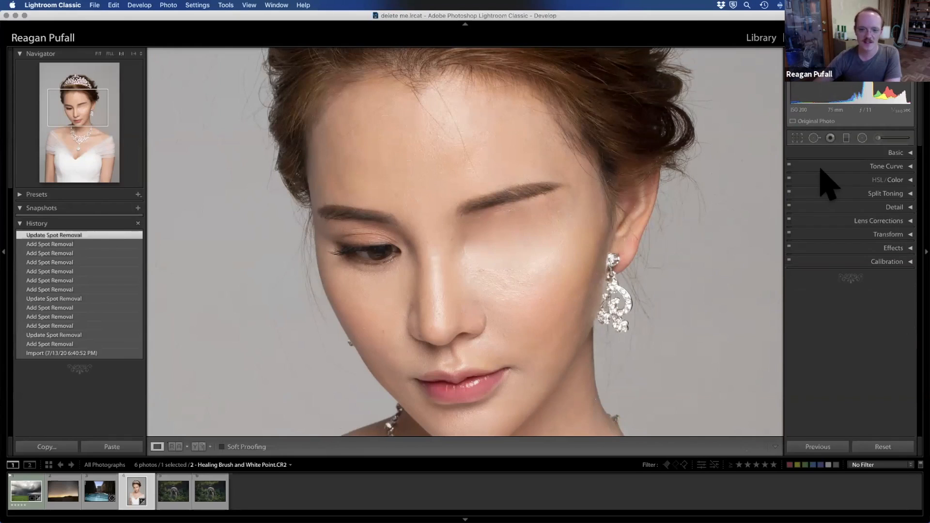
{"action": "left_click", "coordinate": [817, 140]}
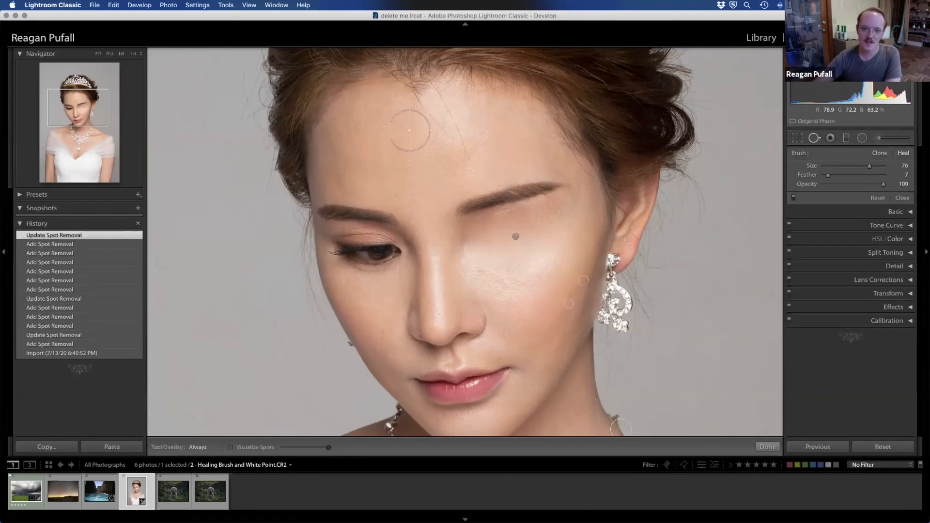
Step: Heal a short strip of the bride's upper forehead with a size 29 stroke, sampling from the adjacent skin
{"action": "scroll", "coordinate": [342, 132], "scroll_direction": "down", "scroll_amount": 5}
{"action": "left_click_drag", "start_coordinate": [344, 135], "coordinate": [337, 135]}
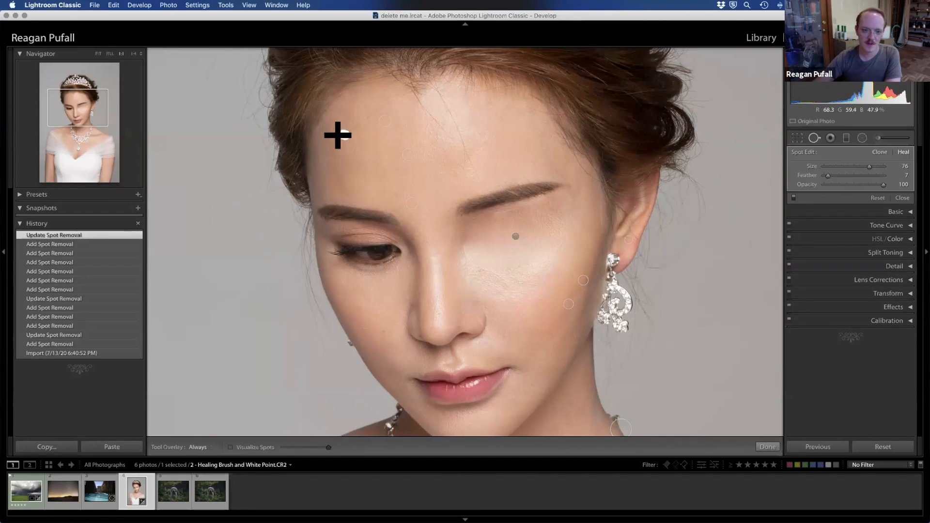
{"action": "left_click", "coordinate": [373, 166]}
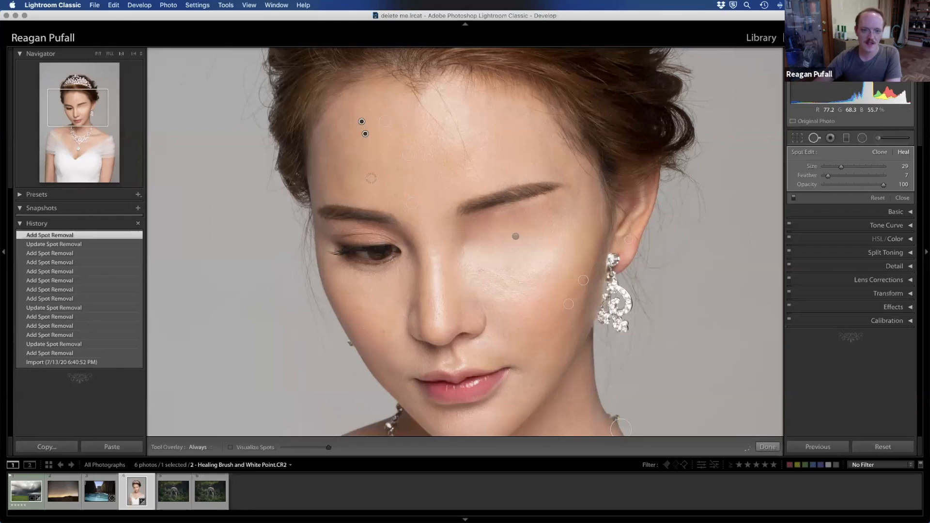
{"action": "left_click", "coordinate": [815, 138]}
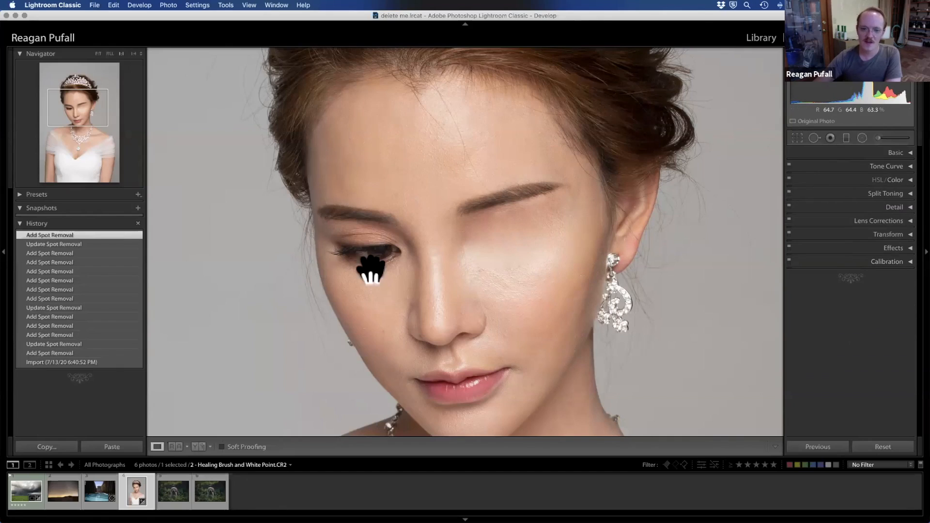
{"action": "left_click", "coordinate": [813, 140]}
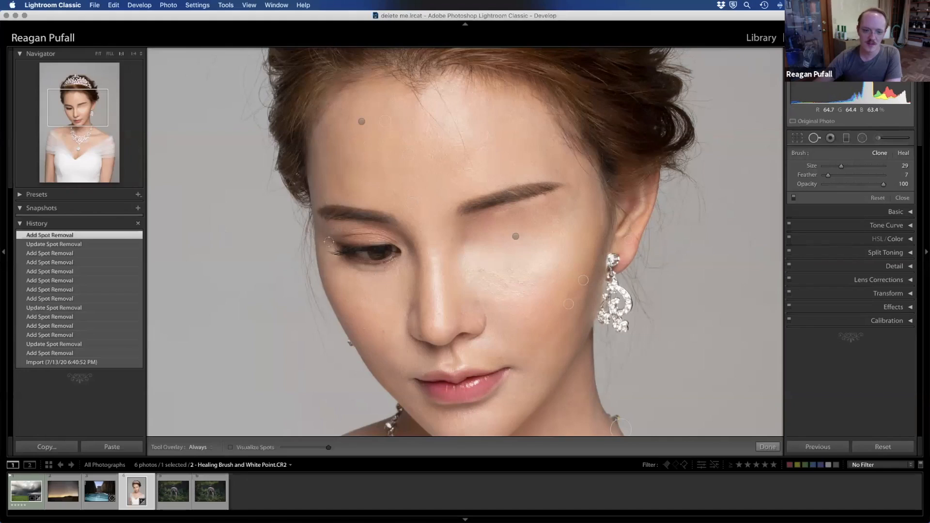
Step: Clone the bride's open eye over the healed-over eye using a size 76 Clone stroke, placing the patch and its source on the two eyes
{"action": "scroll", "coordinate": [364, 252], "scroll_direction": "up", "scroll_amount": 3}
{"action": "left_click", "coordinate": [343, 249]}
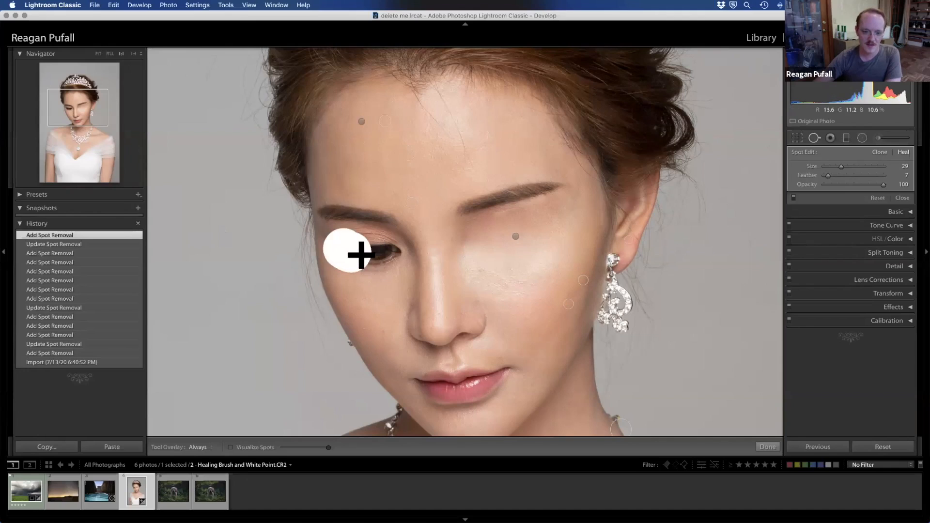
{"action": "left_click_drag", "start_coordinate": [378, 251], "coordinate": [388, 252]}
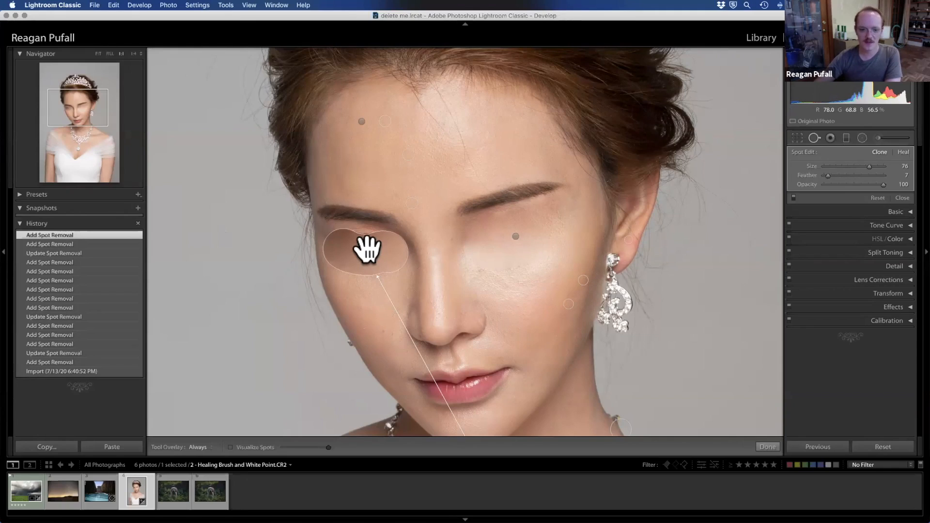
{"action": "left_click_drag", "start_coordinate": [367, 250], "coordinate": [519, 236]}
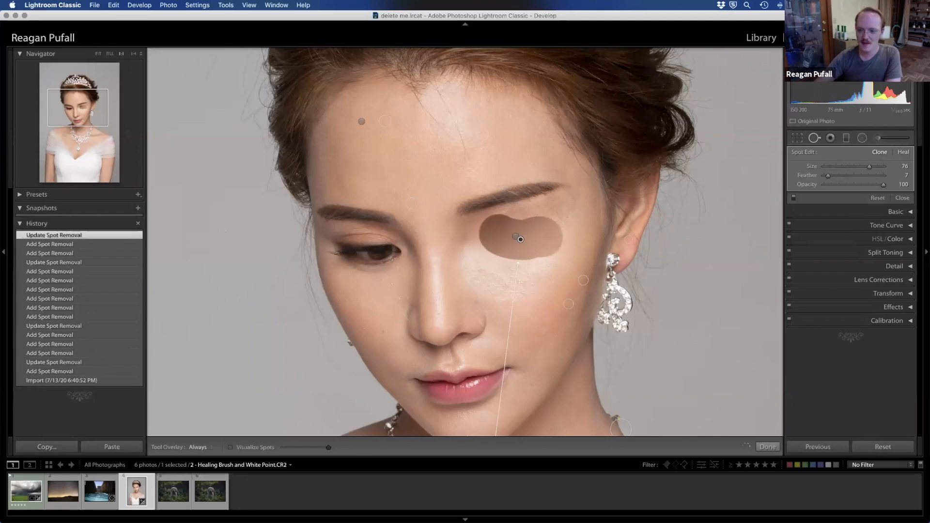
{"action": "mouse_move", "coordinate": [86, 114]}
{"action": "left_mouse_down"}
{"action": "mouse_move", "coordinate": [75, 131]}
{"action": "mouse_move", "coordinate": [70, 118]}
{"action": "left_mouse_up"}
{"action": "left_click_drag", "start_coordinate": [590, 361], "coordinate": [465, 138]}
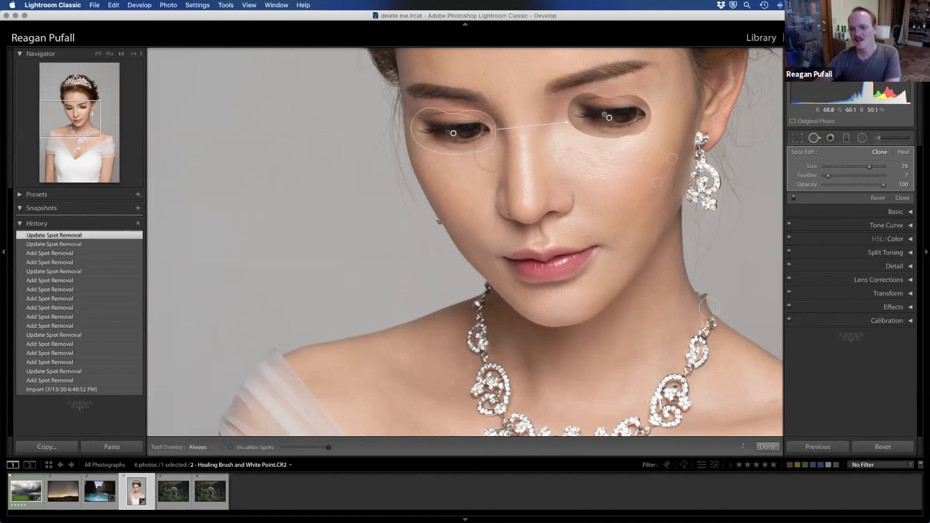
{"action": "left_click", "coordinate": [815, 138]}
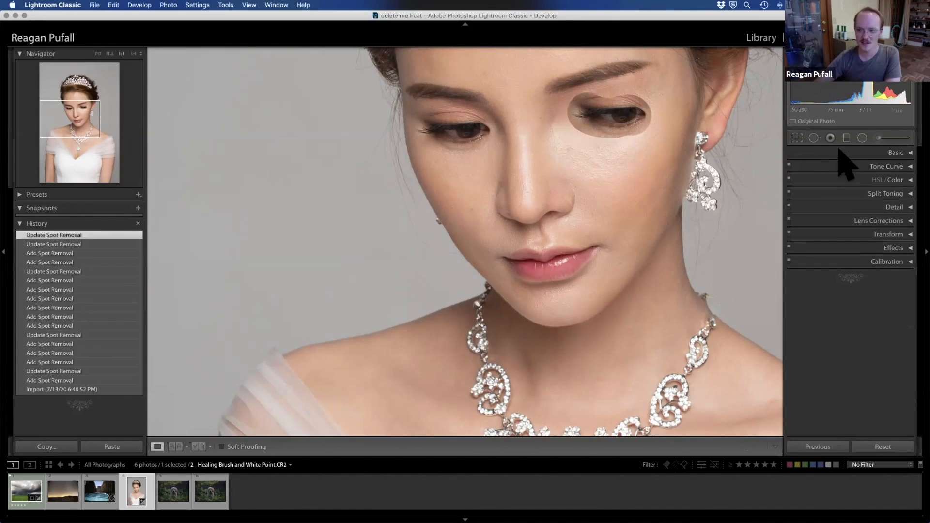
Step: Delete the healing stroke that lies under the cloned eye
{"action": "left_click", "coordinate": [815, 139]}
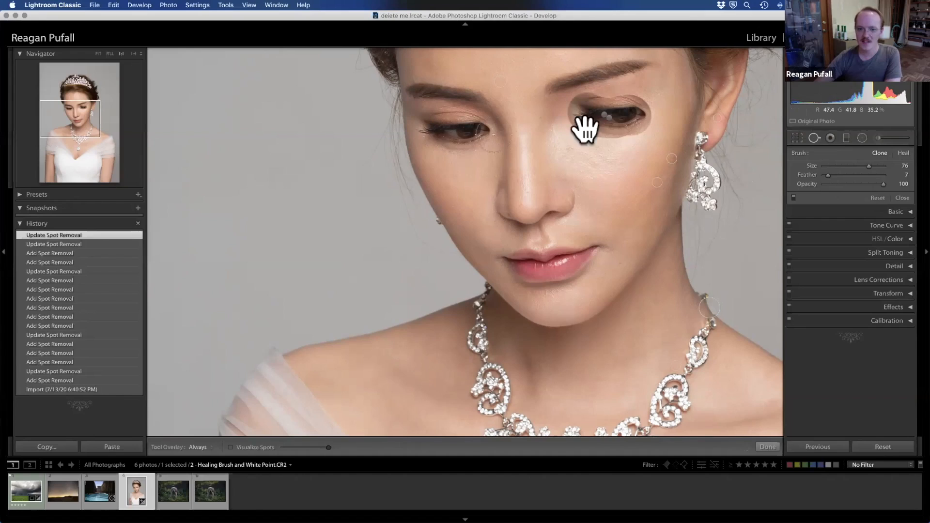
{"action": "left_click", "coordinate": [635, 119]}
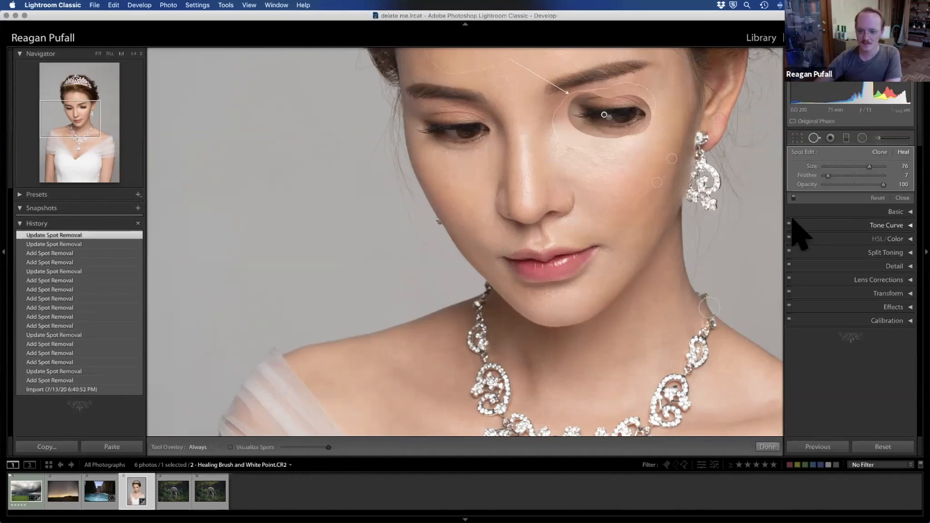
{"action": "key", "text": "Delete"}
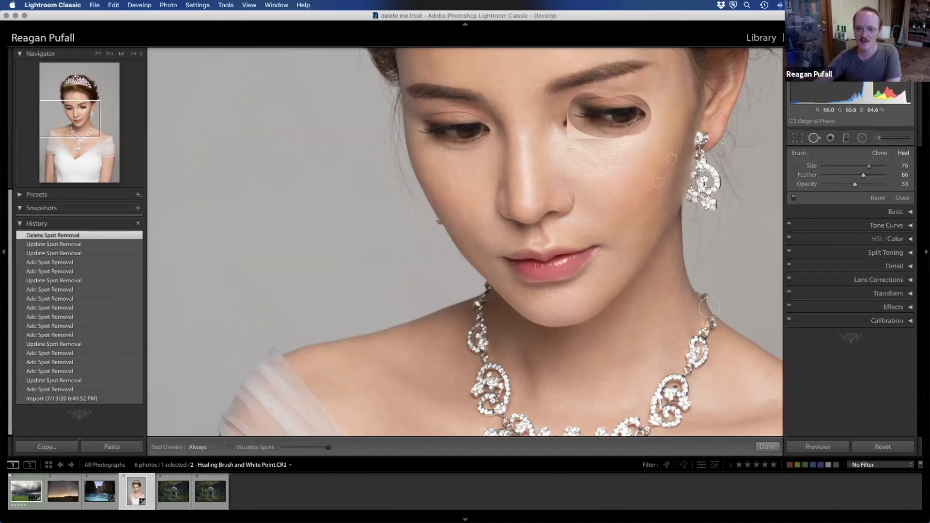
Step: Set the cloned eye patch's Opacity to 100 and Feather to 57, shift it slightly toward the nose, and close Spot Removal
{"action": "left_click", "coordinate": [609, 118]}
{"action": "mouse_move", "coordinate": [884, 184]}
{"action": "left_mouse_down"}
{"action": "mouse_move", "coordinate": [868, 184]}
{"action": "mouse_move", "coordinate": [891, 182]}
{"action": "left_mouse_up"}
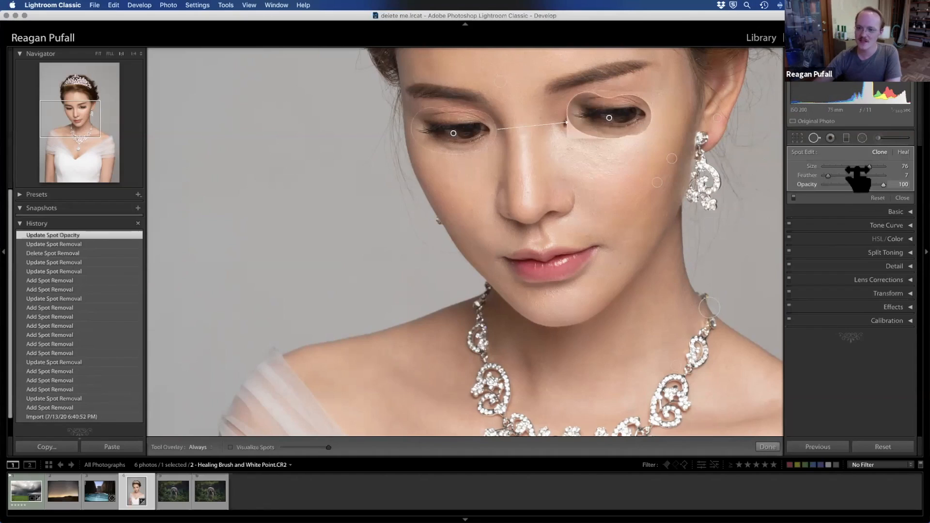
{"action": "left_click_drag", "start_coordinate": [826, 176], "coordinate": [863, 176]}
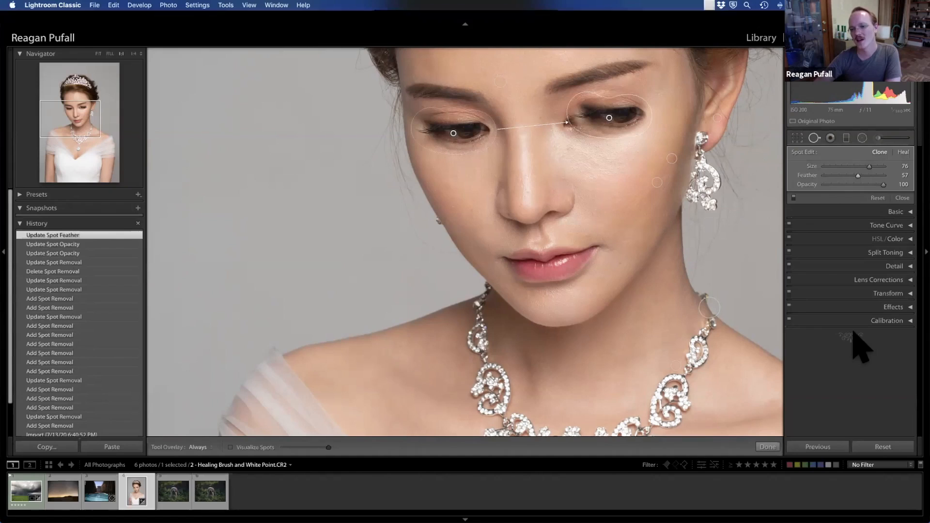
{"action": "left_click_drag", "start_coordinate": [606, 125], "coordinate": [607, 124]}
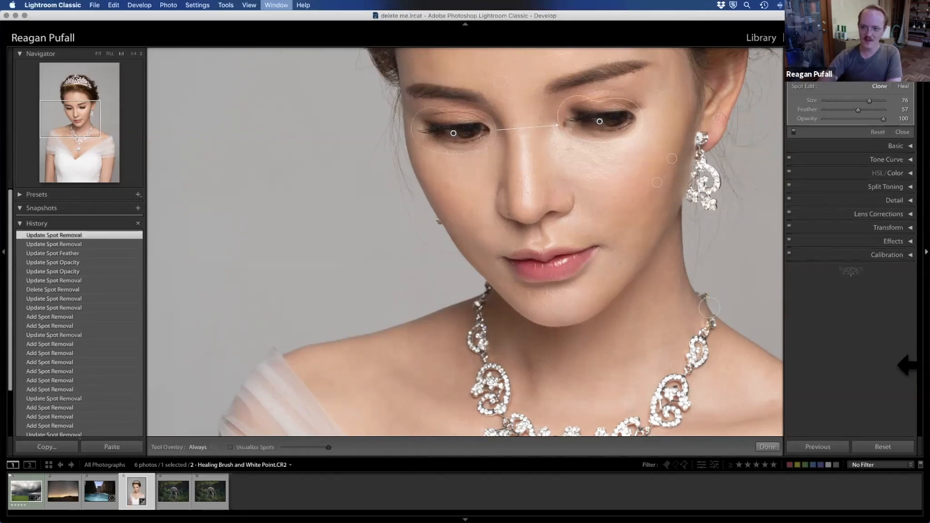
{"action": "left_click", "coordinate": [133, 54]}
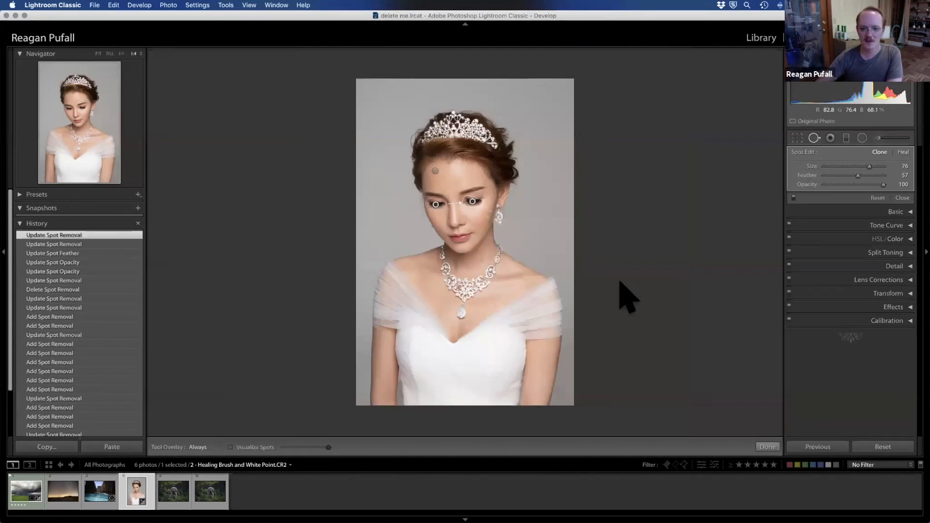
{"action": "left_click", "coordinate": [815, 137]}
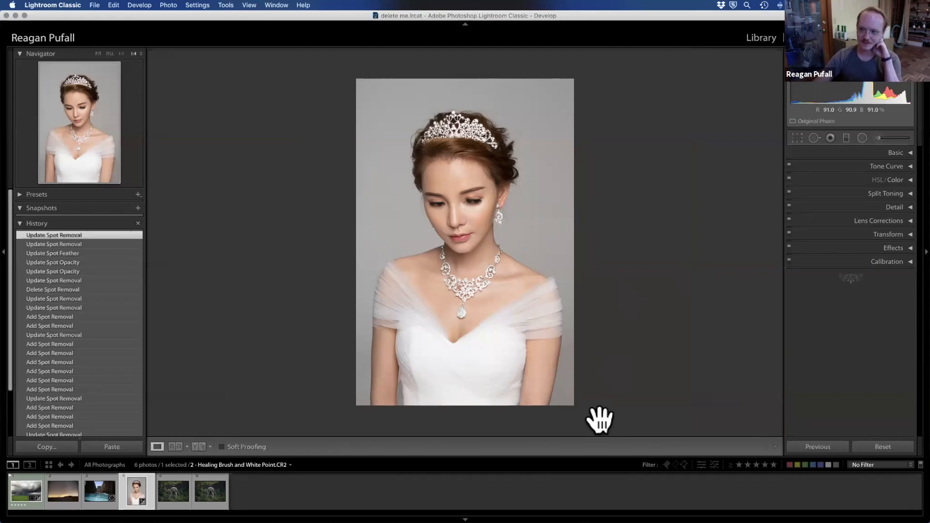
Step: Open the starry night road photo and examine its upper sky at 1:1 magnification
{"action": "left_click", "coordinate": [60, 494]}
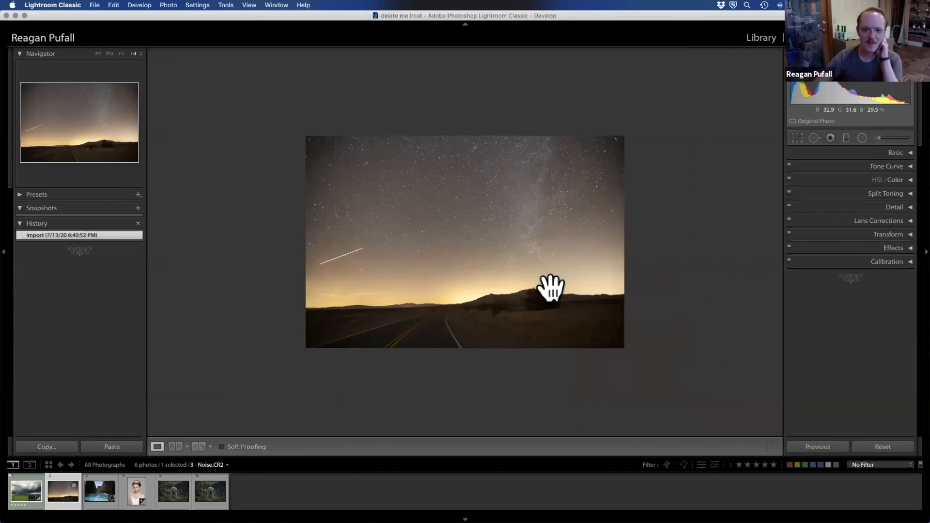
{"action": "left_click", "coordinate": [122, 52]}
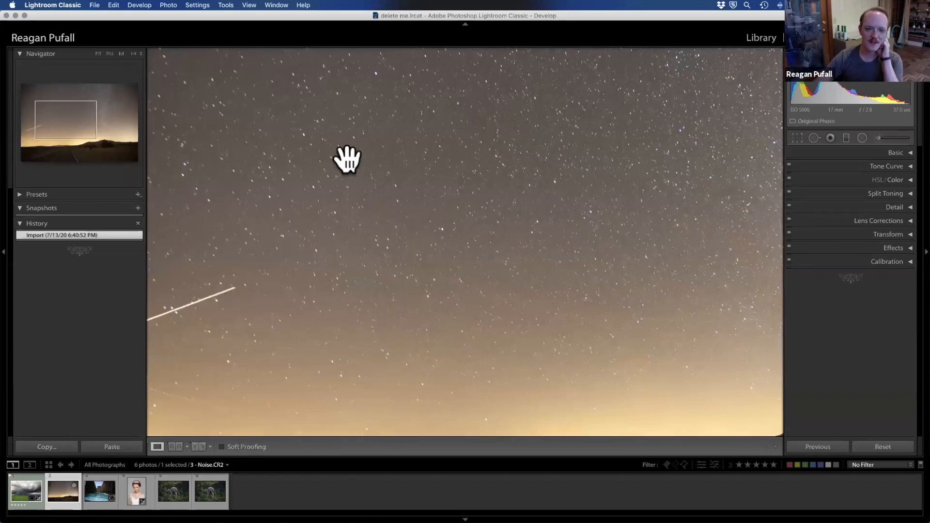
{"action": "left_click", "coordinate": [82, 108]}
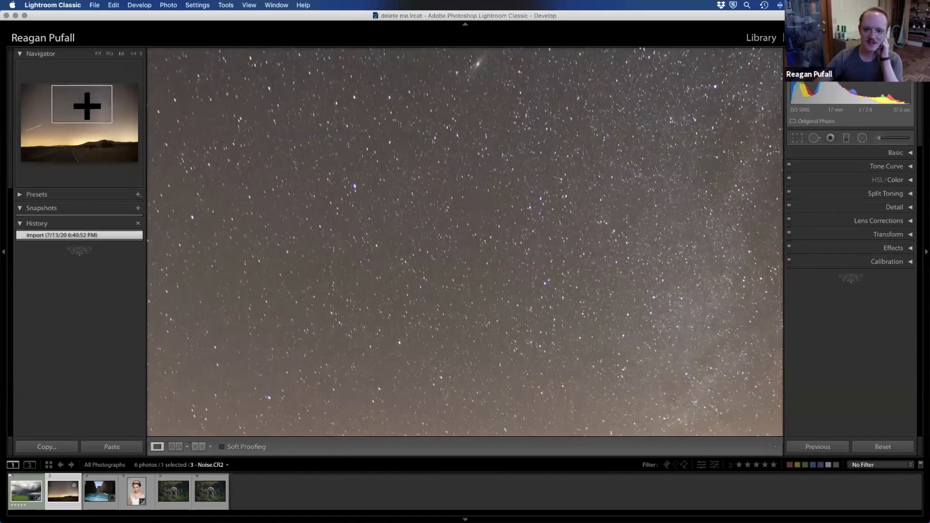
{"action": "left_click", "coordinate": [73, 97]}
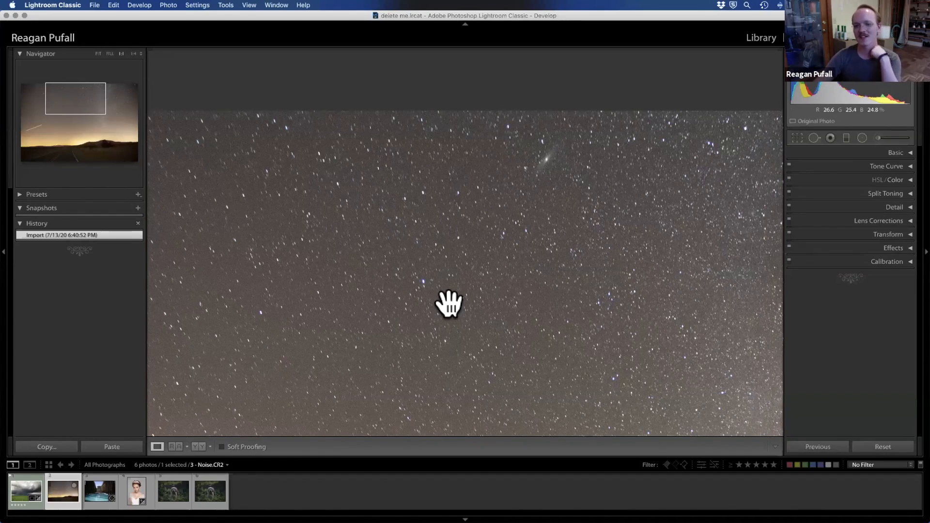
Step: Examine the noise in the night photo from the starry sky down to the dark road, and open the Detail settings
{"action": "scroll", "coordinate": [449, 304], "scroll_direction": "down", "scroll_amount": 10}
{"action": "scroll", "coordinate": [451, 287], "scroll_direction": "up", "scroll_amount": 6}
{"action": "scroll", "coordinate": [452, 287], "scroll_direction": "up", "scroll_amount": 3}
{"action": "scroll", "coordinate": [452, 286], "scroll_direction": "down", "scroll_amount": 6}
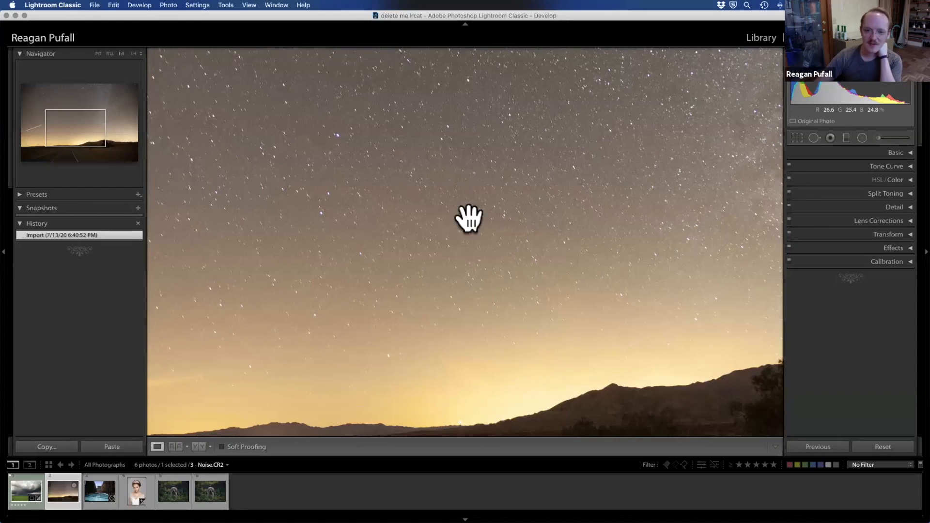
{"action": "scroll", "coordinate": [487, 209], "scroll_direction": "down", "scroll_amount": 6}
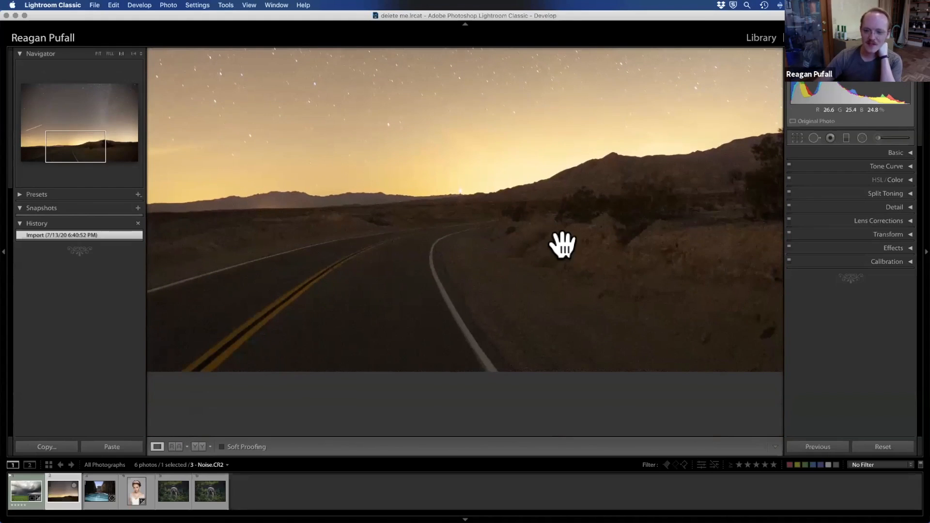
{"action": "scroll", "coordinate": [439, 191], "scroll_direction": "up", "scroll_amount": 2}
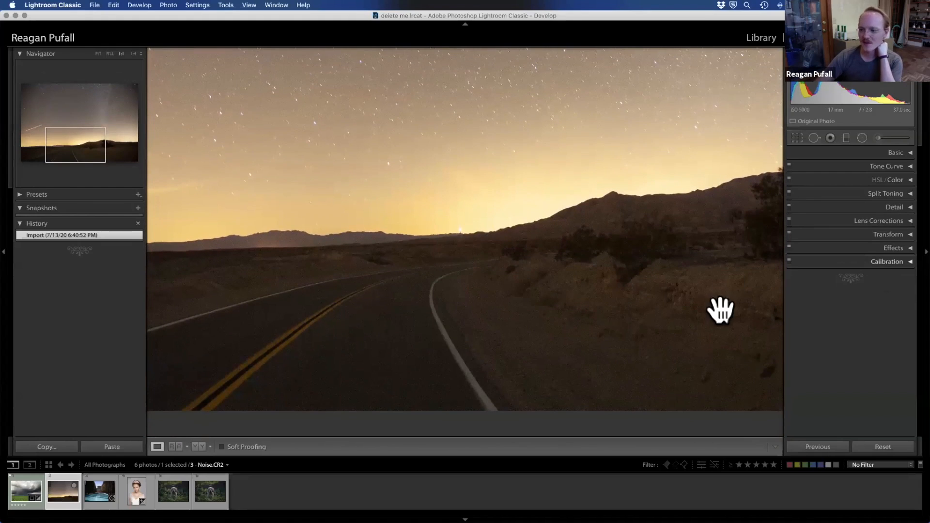
{"action": "left_click", "coordinate": [906, 207]}
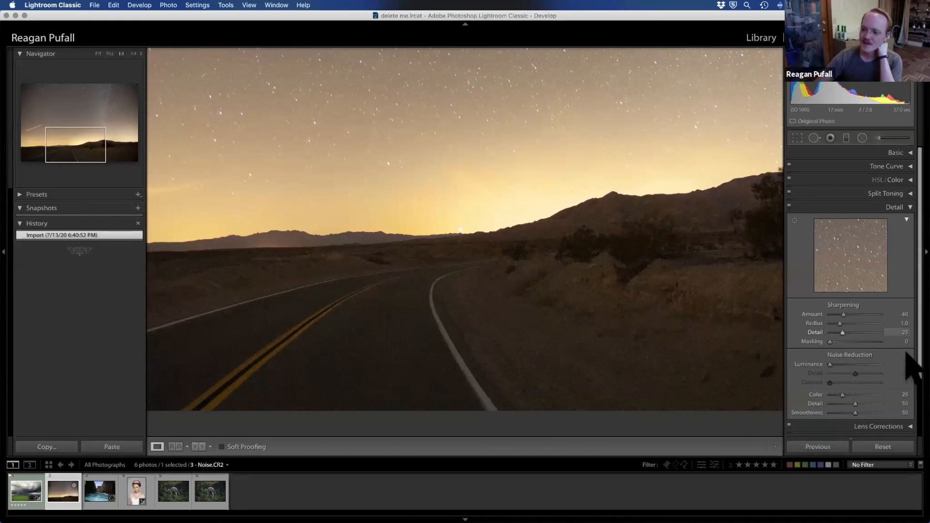
{"action": "scroll", "coordinate": [908, 359], "scroll_direction": "down", "scroll_amount": 2}
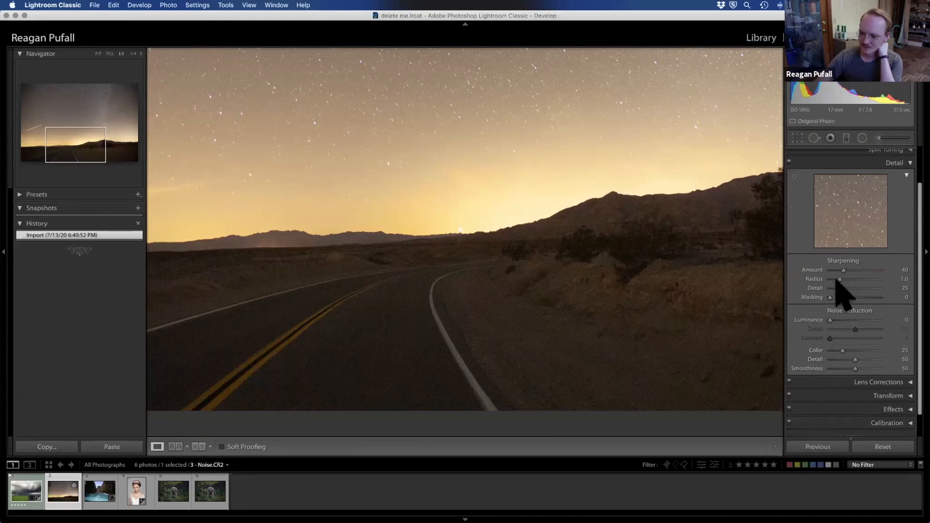
Step: Compare Color noise reduction at 0 with the imported state, and set Color back to 25
{"action": "left_click_drag", "start_coordinate": [841, 350], "coordinate": [803, 367]}
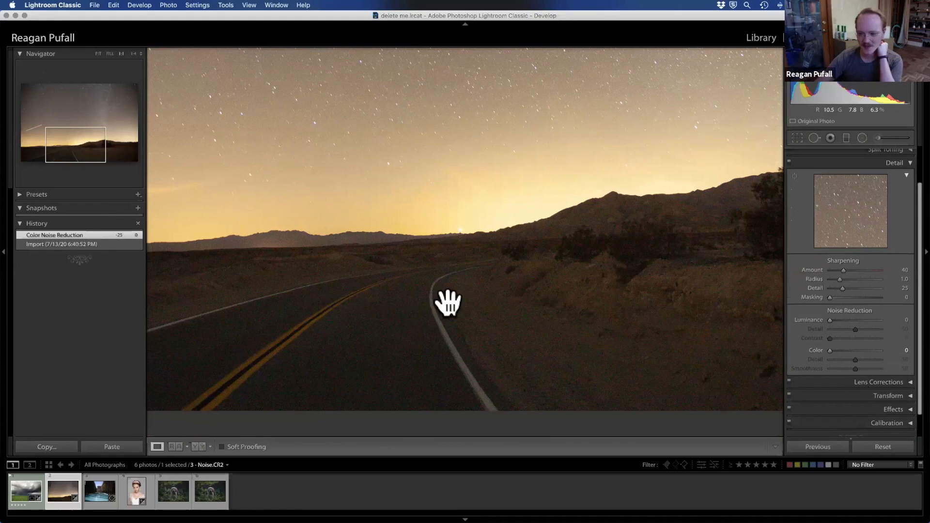
{"action": "left_click", "coordinate": [47, 243]}
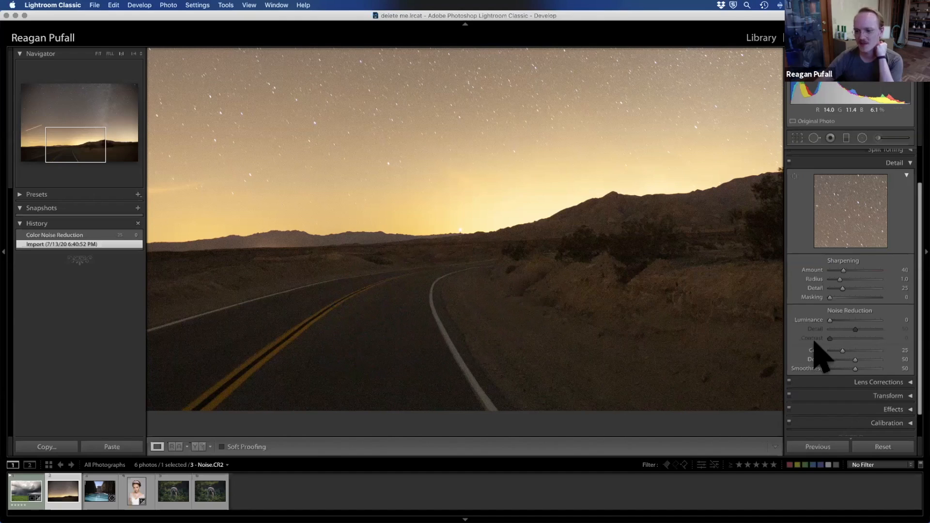
{"action": "left_click_drag", "start_coordinate": [837, 350], "coordinate": [814, 358]}
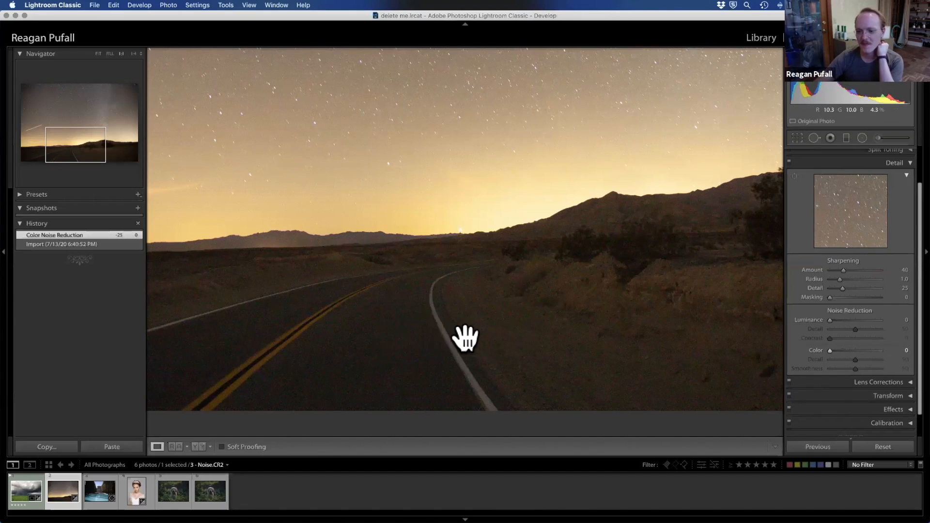
{"action": "left_click", "coordinate": [901, 350]}
{"action": "key", "text": "Return"}
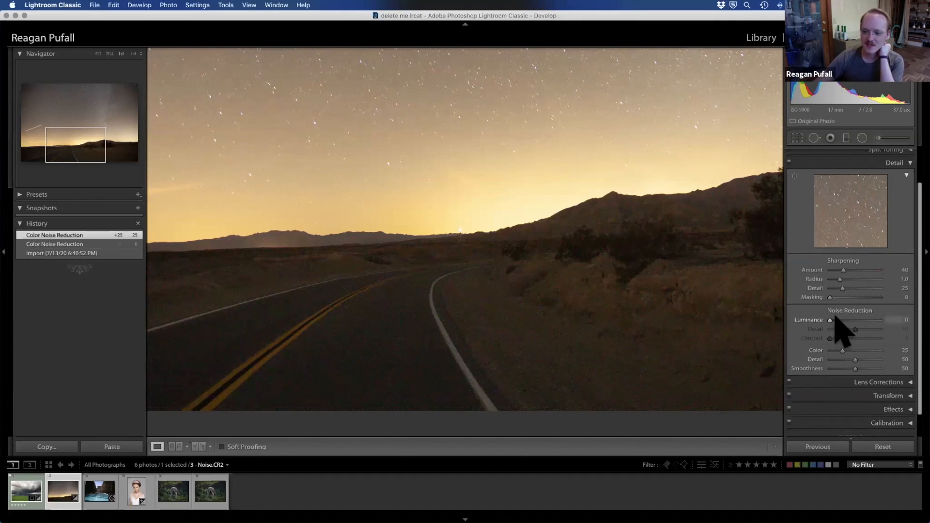
Step: Raise Luminance noise reduction to 100 and check the smoothing across the roadside landscape and the road
{"action": "left_click_drag", "start_coordinate": [854, 319], "coordinate": [855, 321]}
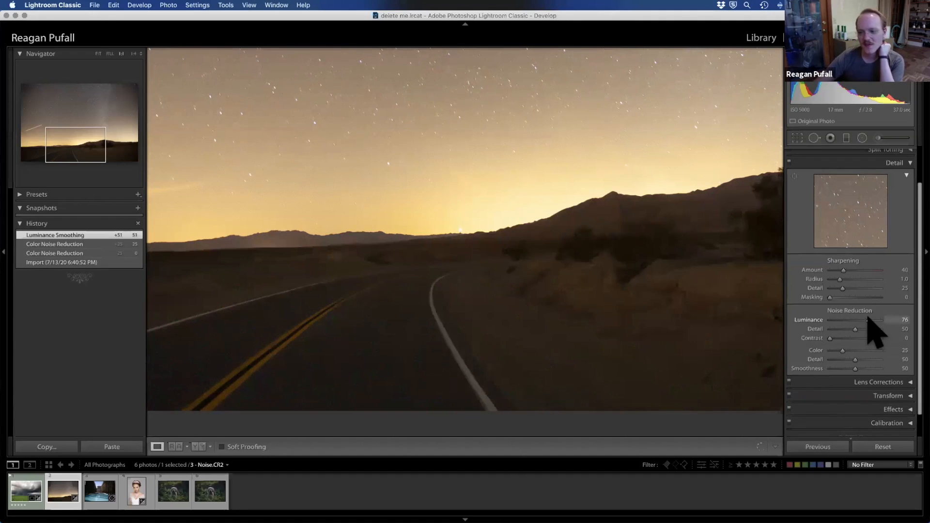
{"action": "left_click_drag", "start_coordinate": [867, 320], "coordinate": [885, 321]}
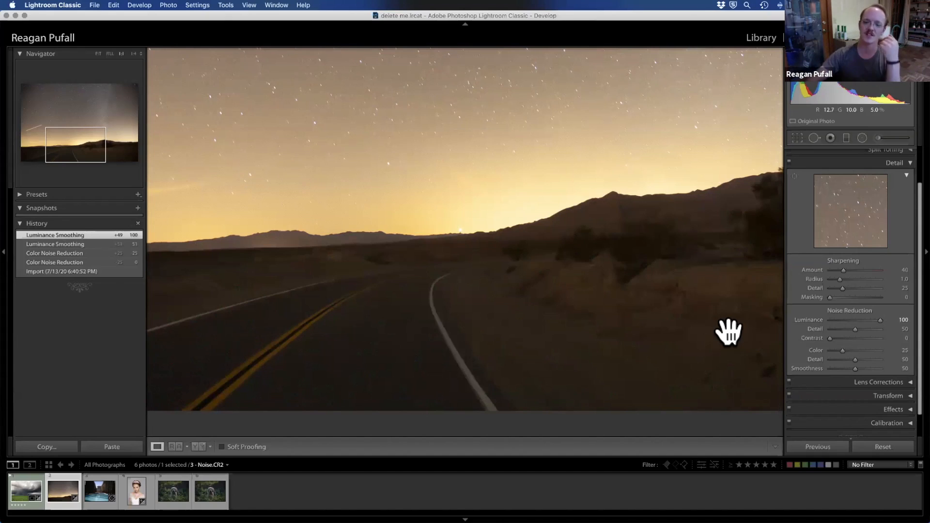
{"action": "left_click", "coordinate": [108, 148]}
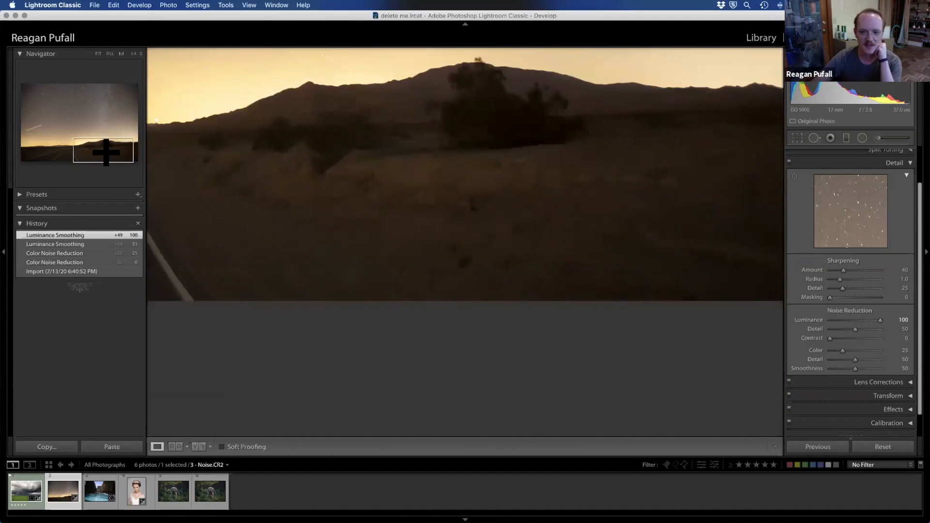
{"action": "mouse_move", "coordinate": [89, 146]}
{"action": "left_mouse_down"}
{"action": "mouse_move", "coordinate": [44, 144]}
{"action": "mouse_move", "coordinate": [46, 124]}
{"action": "mouse_move", "coordinate": [77, 123]}
{"action": "mouse_move", "coordinate": [76, 154]}
{"action": "mouse_move", "coordinate": [61, 151]}
{"action": "left_mouse_up"}
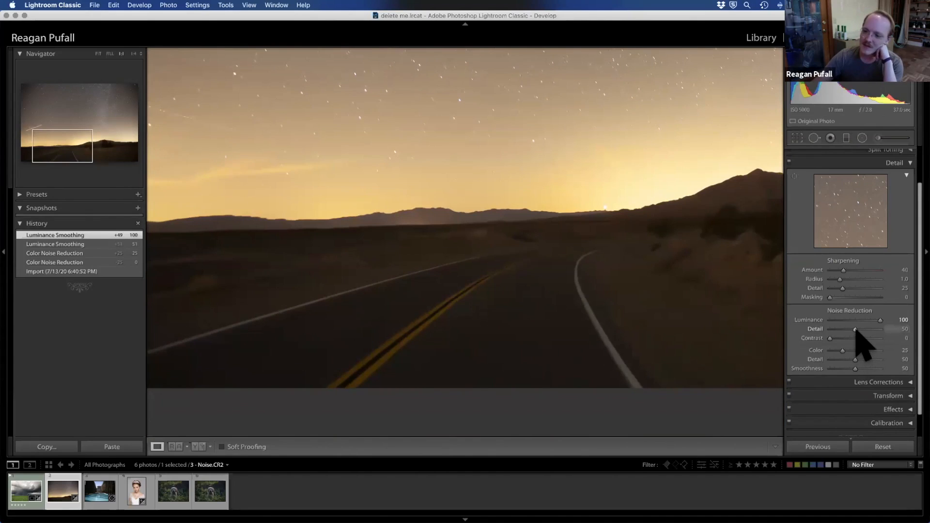
Step: Set the luminance noise reduction's Detail and Contrast both to 100 and inspect the hills and shrubs beside the road
{"action": "left_click_drag", "start_coordinate": [864, 330], "coordinate": [535, 307]}
{"action": "left_click_drag", "start_coordinate": [474, 184], "coordinate": [317, 193]}
{"action": "left_click_drag", "start_coordinate": [554, 210], "coordinate": [372, 217]}
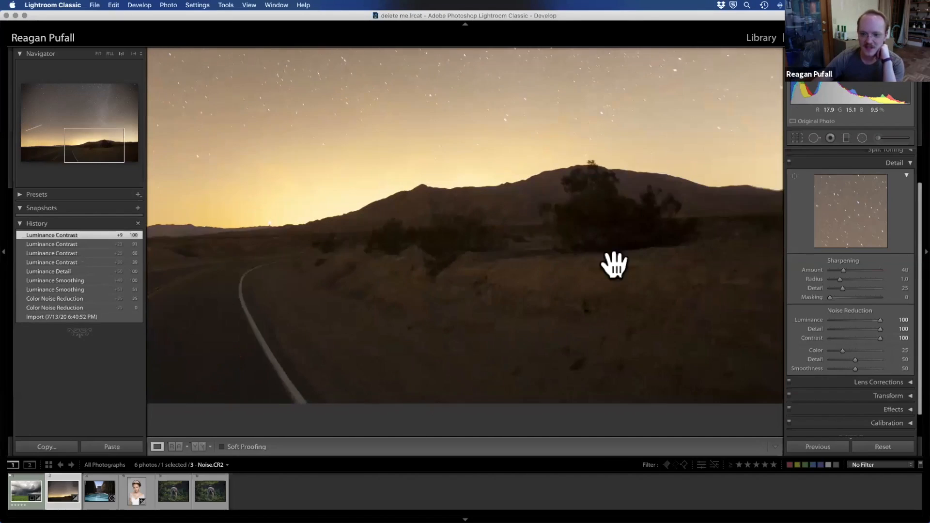
{"action": "left_click_drag", "start_coordinate": [614, 266], "coordinate": [601, 264]}
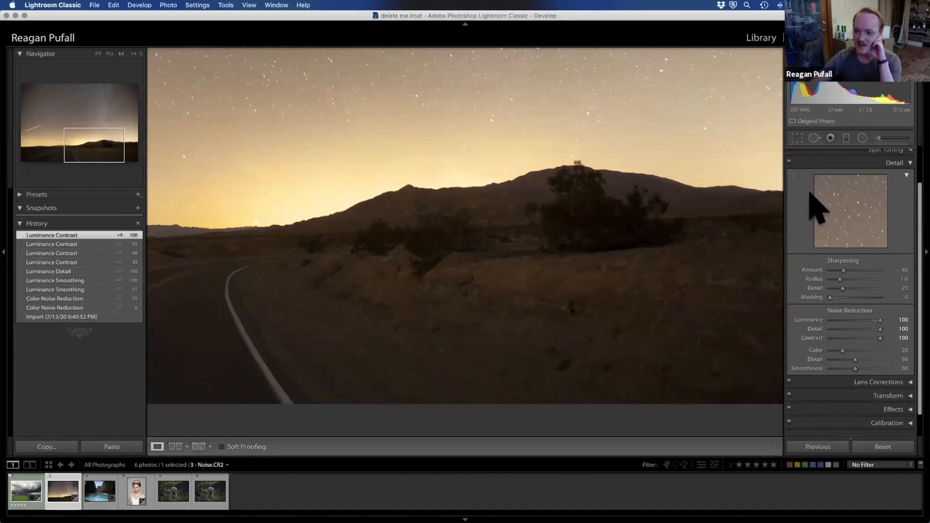
Step: Compare the night photo with the Detail adjustments off and on, leaving them enabled, and inspect the tree and sky
{"action": "left_click", "coordinate": [789, 162]}
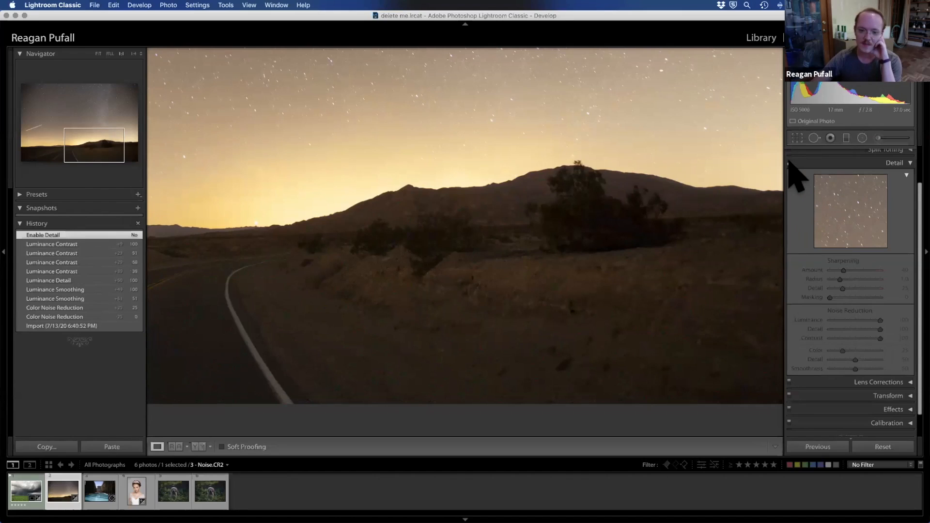
{"action": "left_click", "coordinate": [789, 162]}
{"action": "left_click", "coordinate": [788, 162]}
{"action": "left_click", "coordinate": [789, 162]}
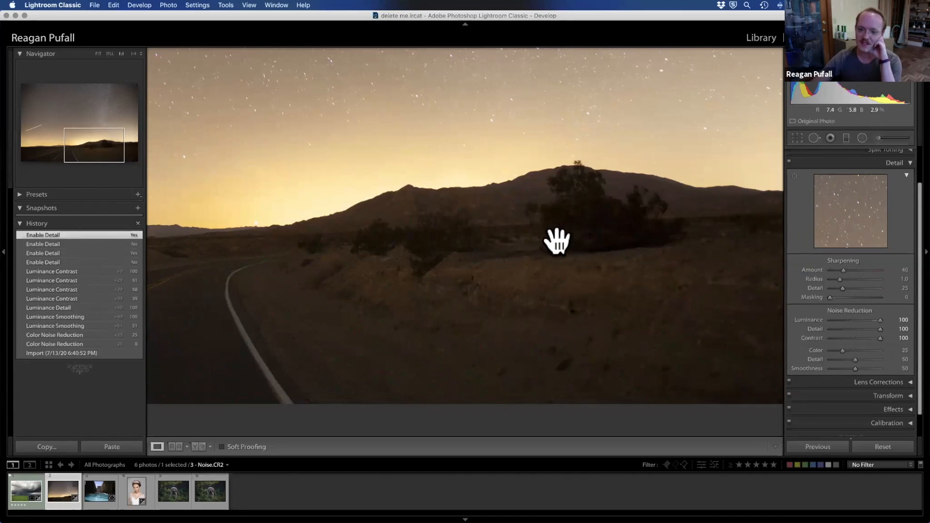
{"action": "left_click_drag", "start_coordinate": [566, 173], "coordinate": [558, 238]}
{"action": "scroll", "coordinate": [558, 237], "scroll_direction": "up", "scroll_amount": 5}
{"action": "scroll", "coordinate": [559, 237], "scroll_direction": "down", "scroll_amount": 8}
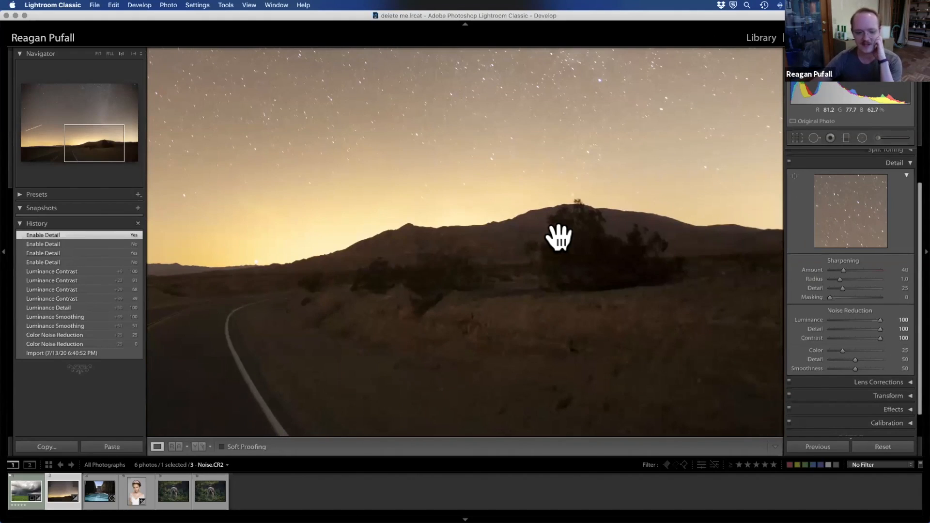
Step: Open the pool and temple photo, fit it whole in view, and replace the Detail settings with the Transform settings
{"action": "left_click", "coordinate": [93, 490]}
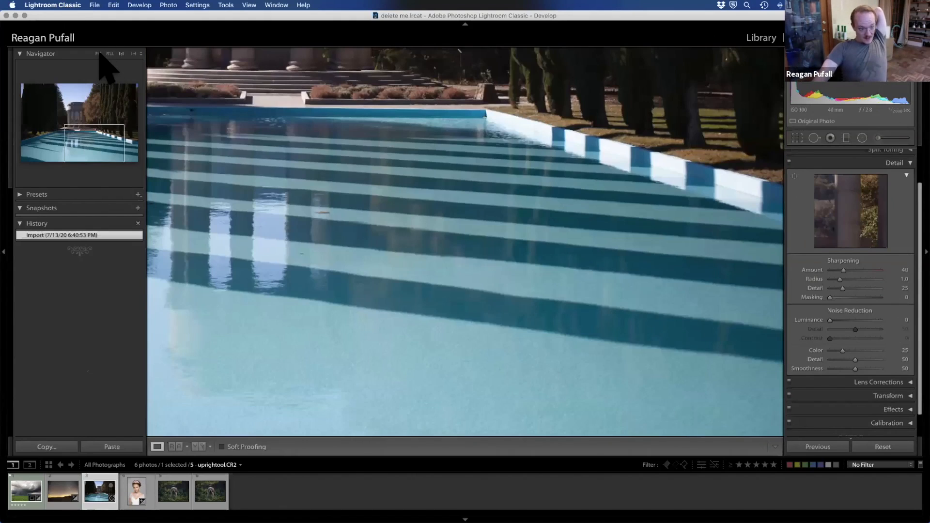
{"action": "left_click", "coordinate": [98, 54]}
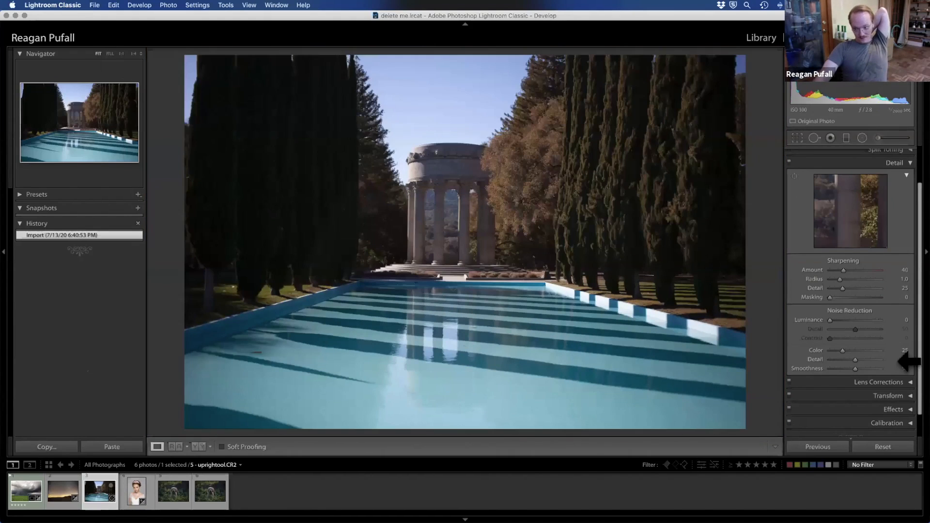
{"action": "left_click", "coordinate": [907, 165]}
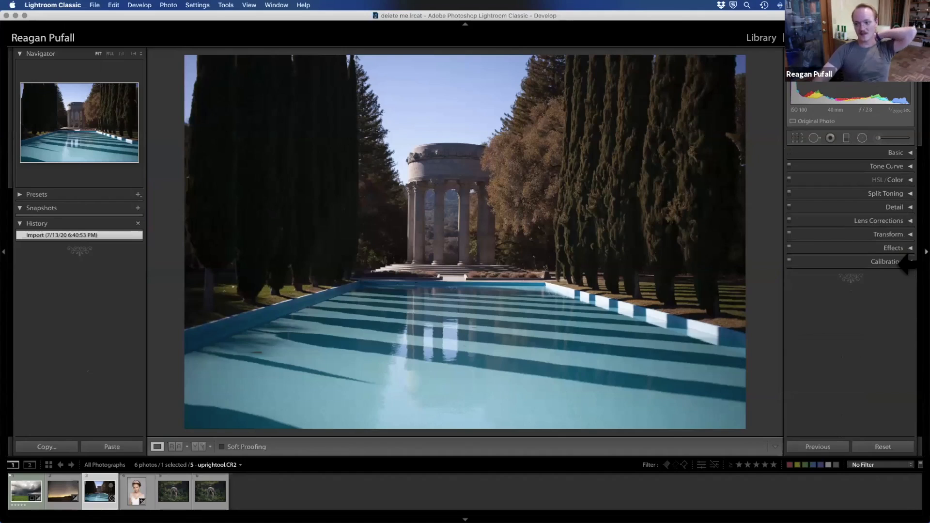
{"action": "left_click", "coordinate": [907, 235]}
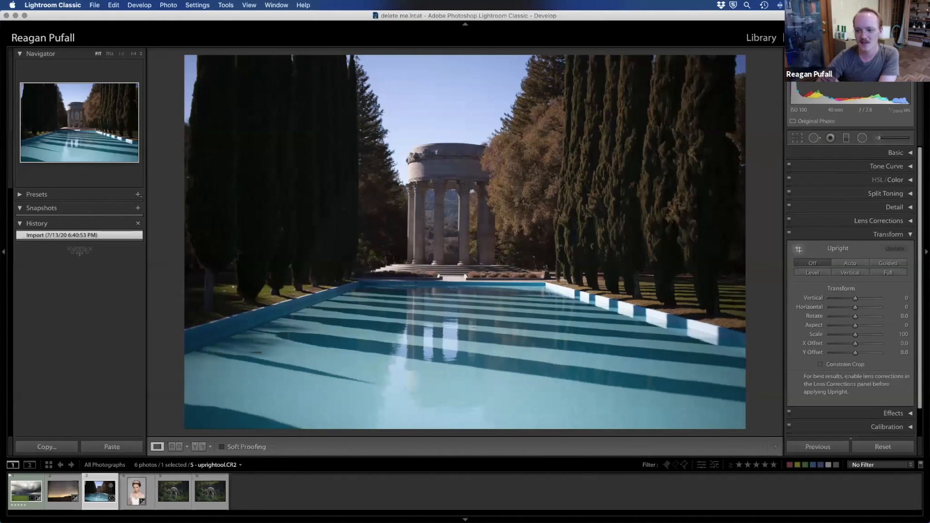
Step: Correct the perspective with Guided Upright, drawing one horizontal guide along the pool's far edge and two vertical guides on the temple columns
{"action": "left_click", "coordinate": [798, 249]}
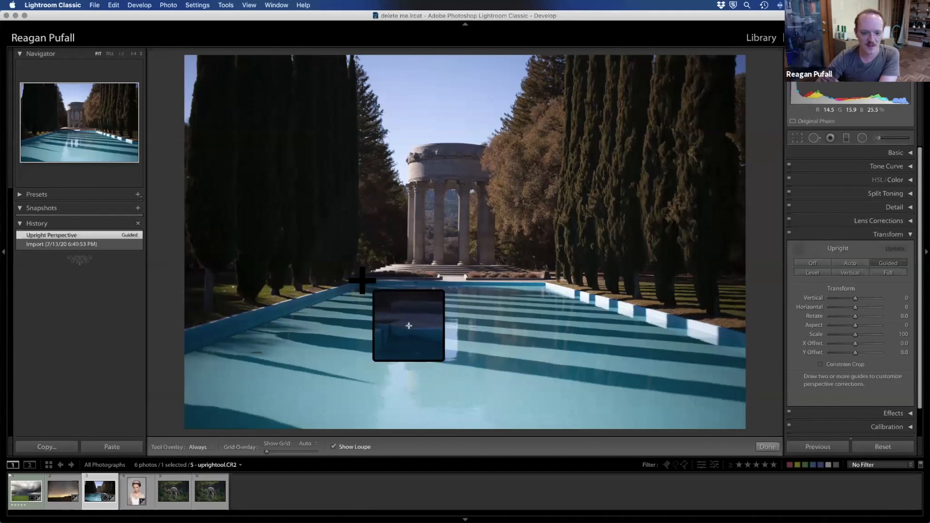
{"action": "left_click_drag", "start_coordinate": [361, 280], "coordinate": [544, 282]}
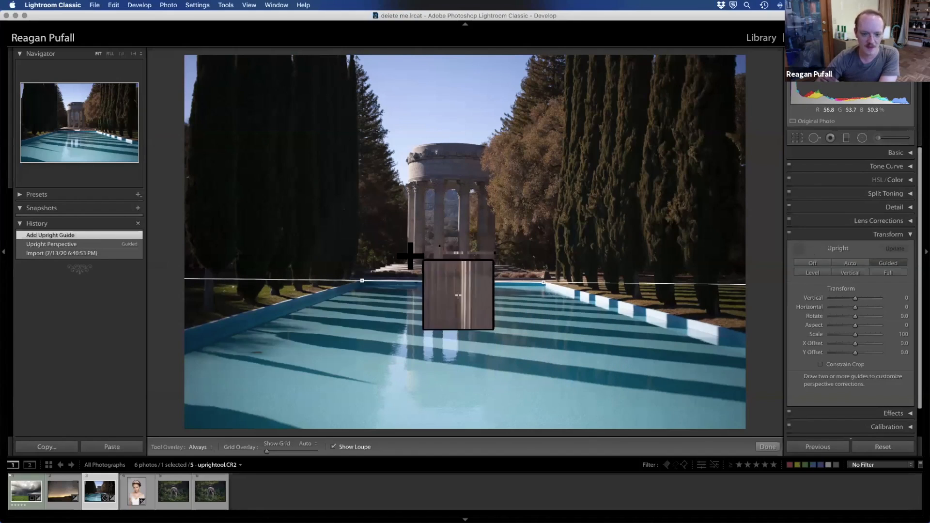
{"action": "left_click_drag", "start_coordinate": [413, 259], "coordinate": [413, 193]}
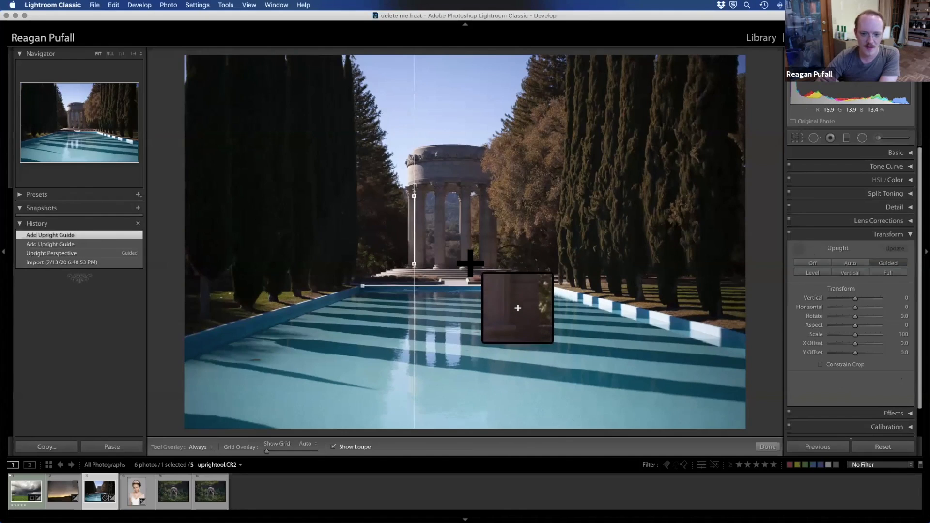
{"action": "left_click_drag", "start_coordinate": [471, 263], "coordinate": [468, 195]}
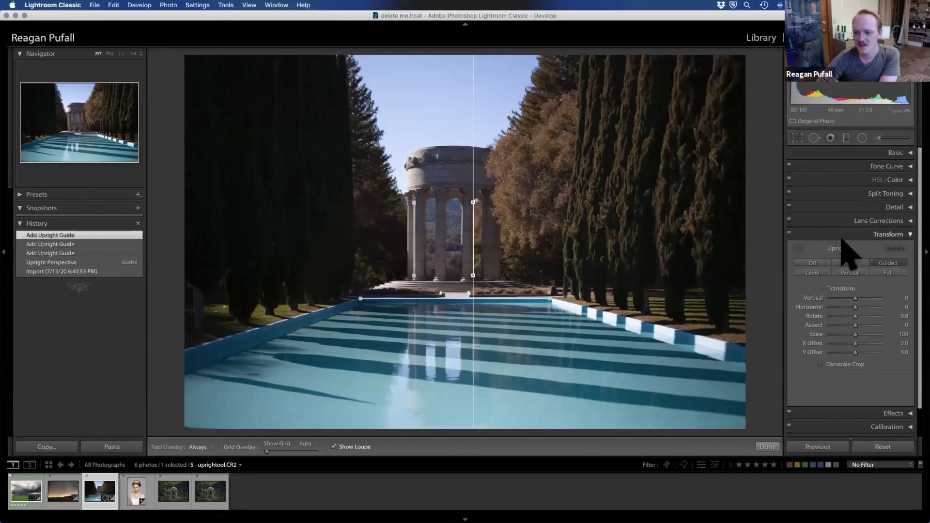
Step: Compare the photo with Transform off and on, inspect the pool and temple at 1:1, and return to the fitted view
{"action": "left_click", "coordinate": [789, 235]}
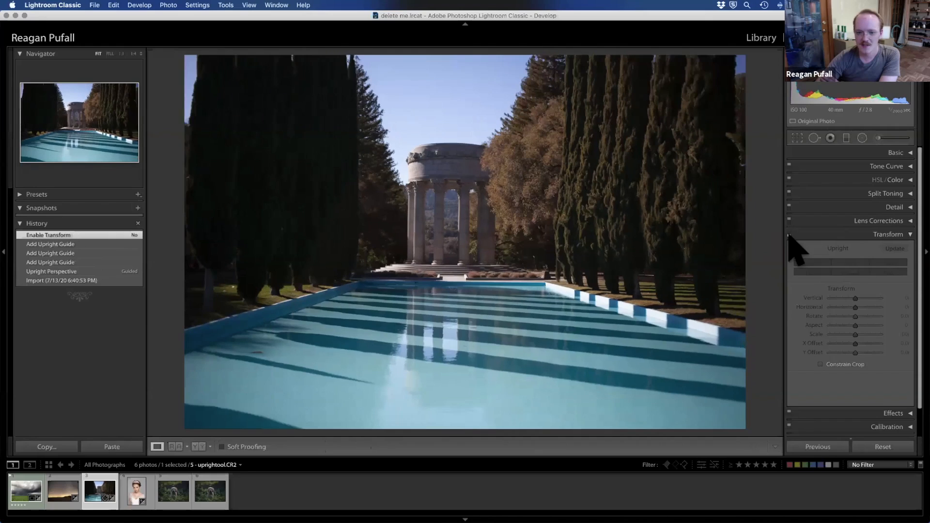
{"action": "left_click", "coordinate": [789, 235]}
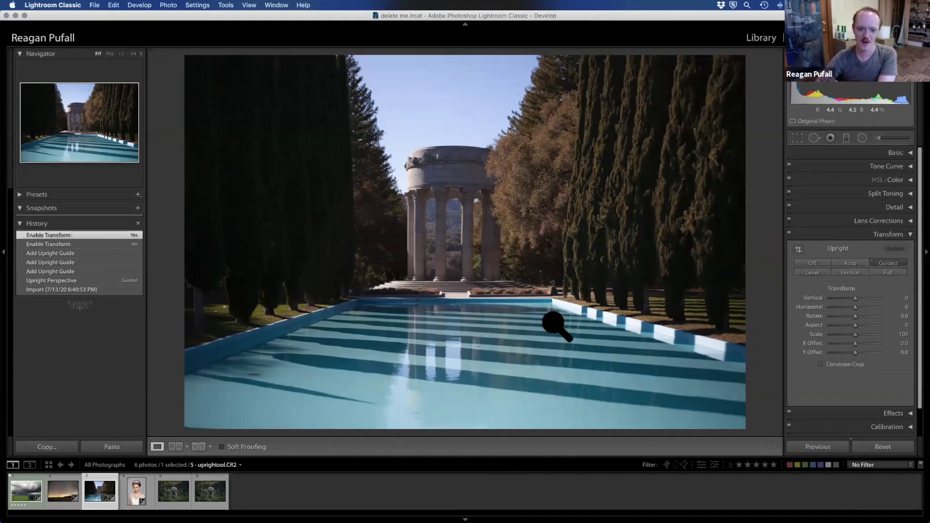
{"action": "left_click", "coordinate": [266, 399]}
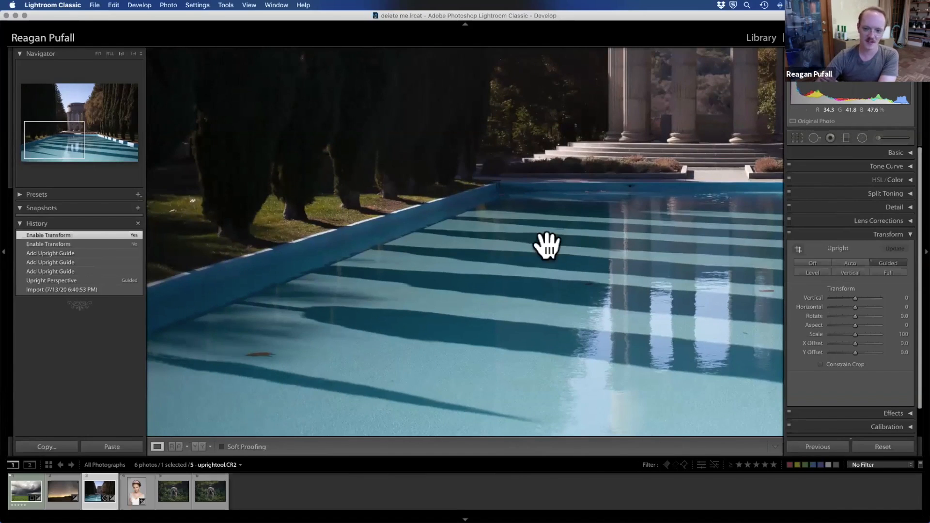
{"action": "left_click_drag", "start_coordinate": [420, 342], "coordinate": [180, 438]}
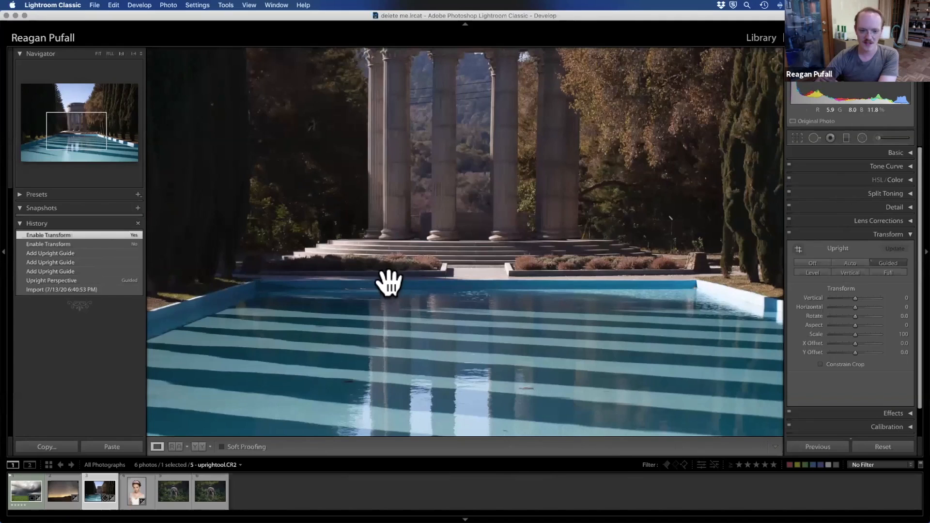
{"action": "left_click_drag", "start_coordinate": [567, 297], "coordinate": [566, 390]}
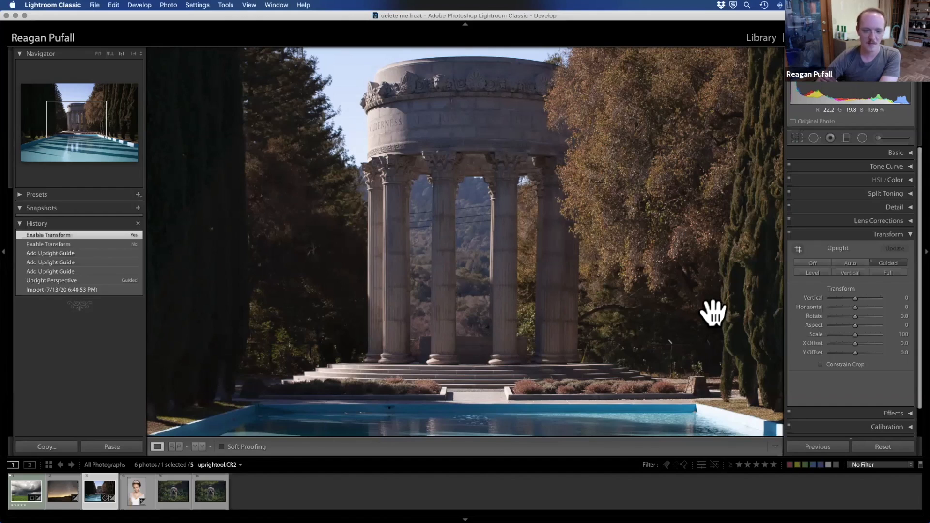
{"action": "left_click", "coordinate": [906, 236]}
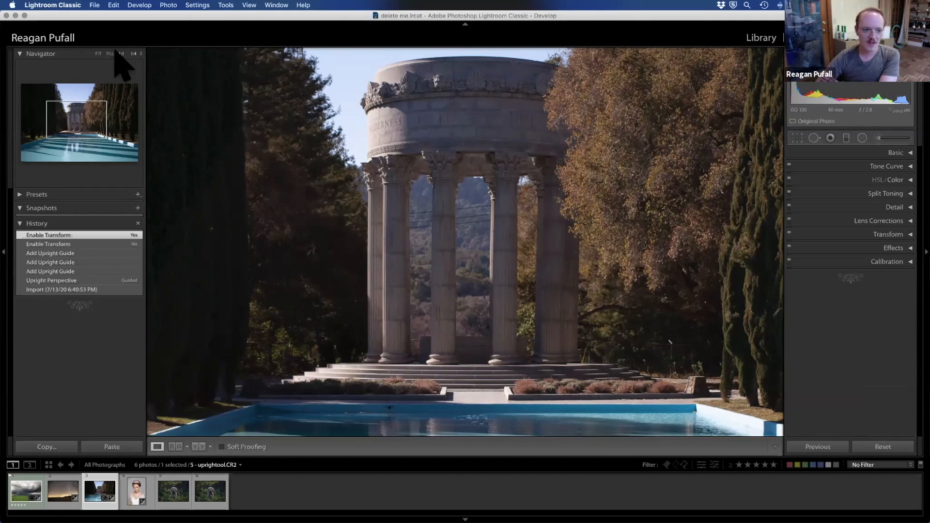
{"action": "left_click", "coordinate": [99, 54]}
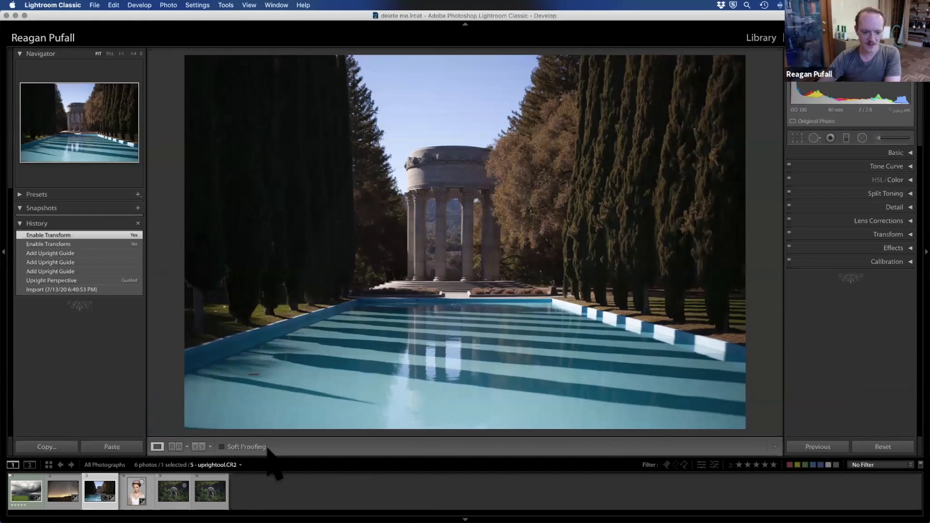
Step: Leave the File commands unused and switch from Develop to the Library module
{"action": "left_click", "coordinate": [95, 6]}
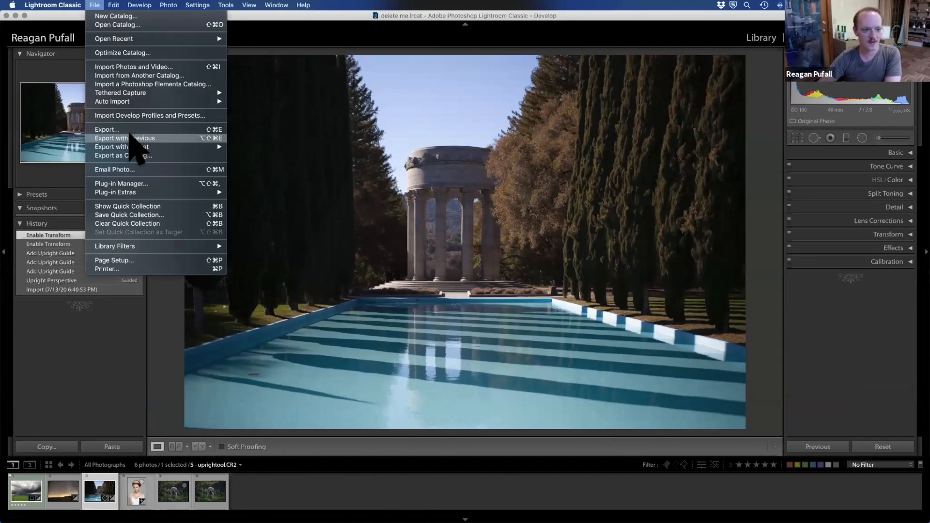
{"action": "left_click", "coordinate": [765, 47]}
{"action": "left_click", "coordinate": [765, 47]}
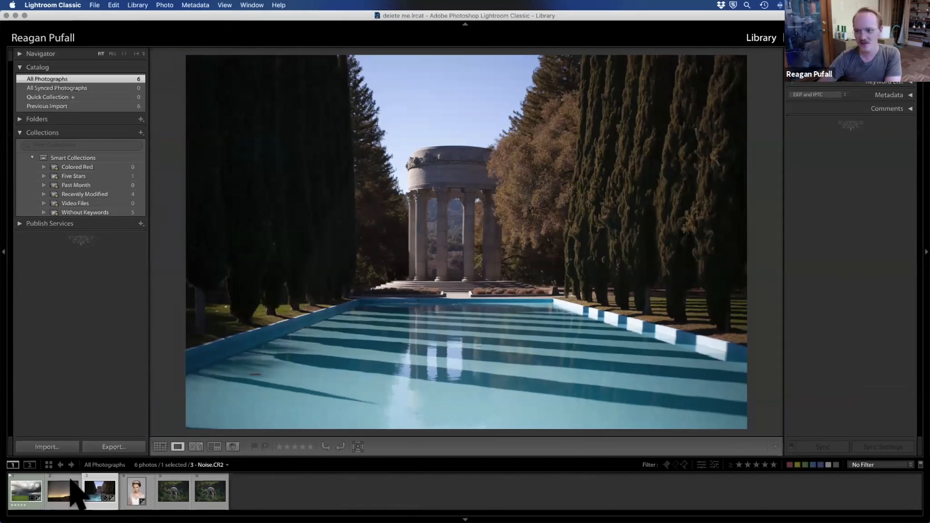
Step: Select the storm field, pool and temple, and portrait photos in the filmstrip and open the export settings for them
{"action": "mouse_move", "coordinate": [354, 521]}
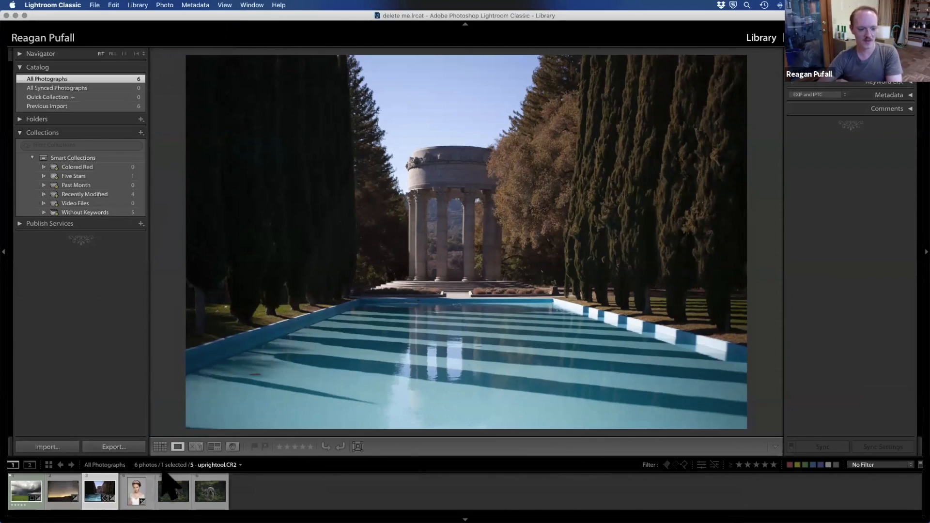
{"action": "left_click", "coordinate": [294, 486]}
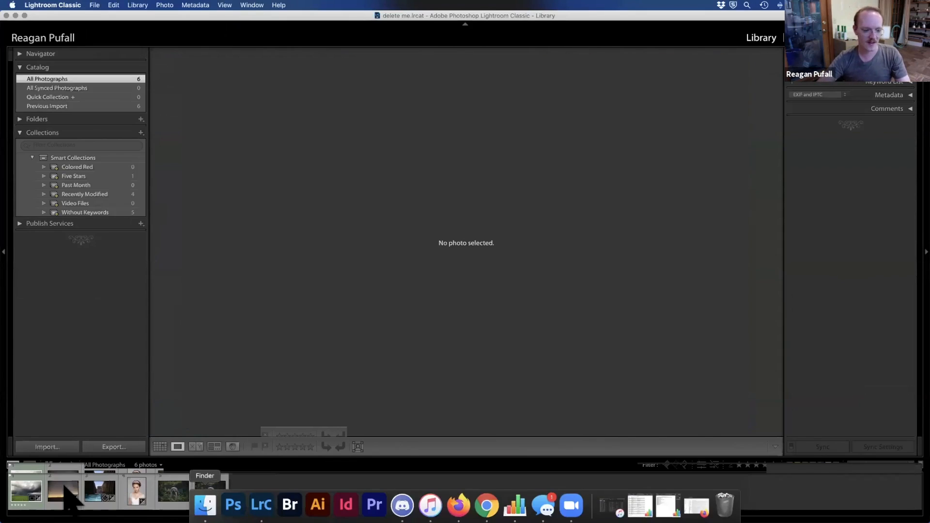
{"action": "left_click", "coordinate": [34, 487]}
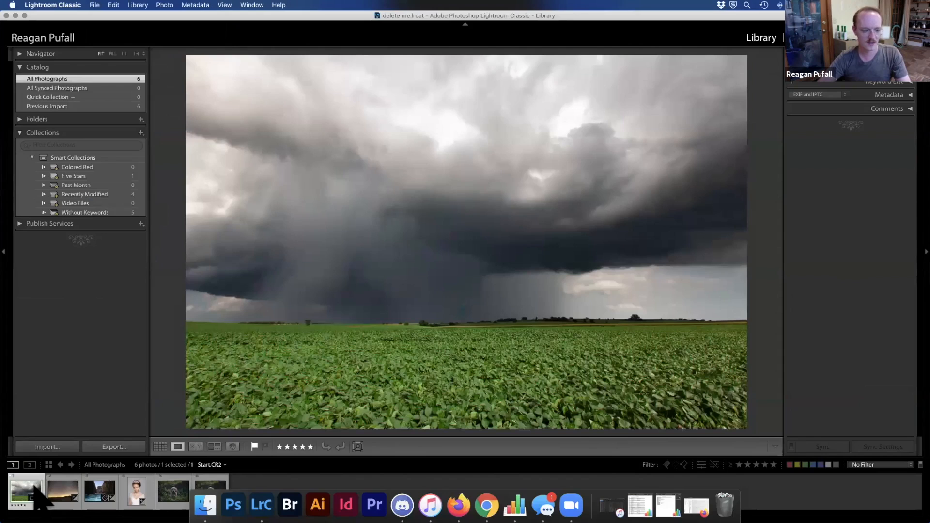
{"action": "left_click", "coordinate": [144, 488], "text": "shift"}
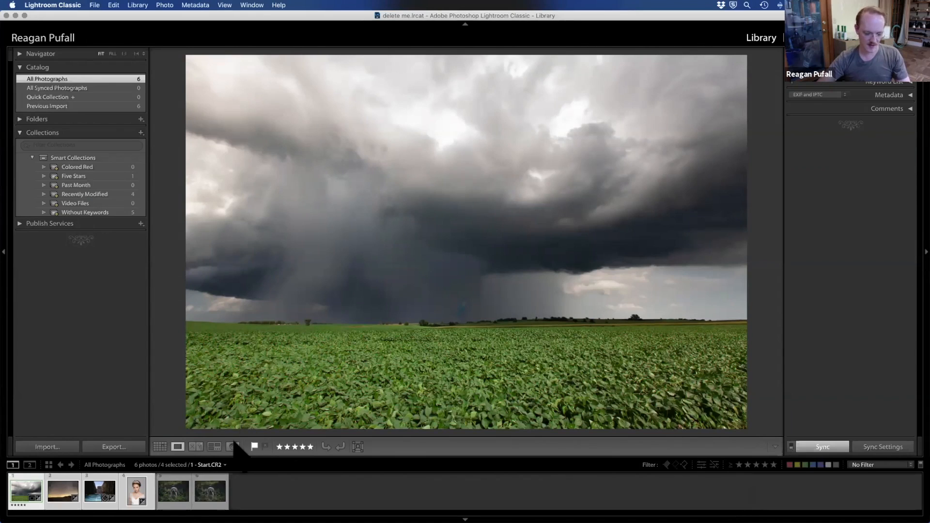
{"action": "left_click", "coordinate": [211, 487], "text": "super"}
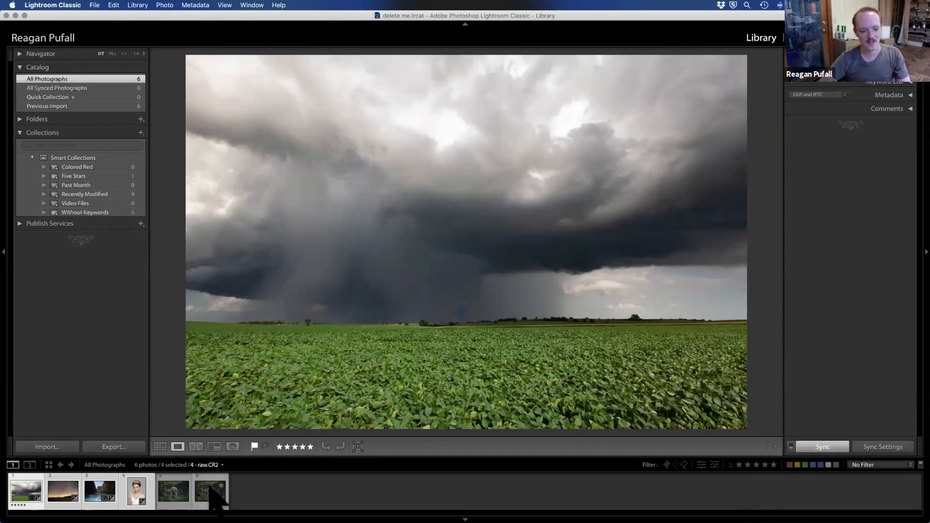
{"action": "left_click", "coordinate": [63, 489], "text": "super"}
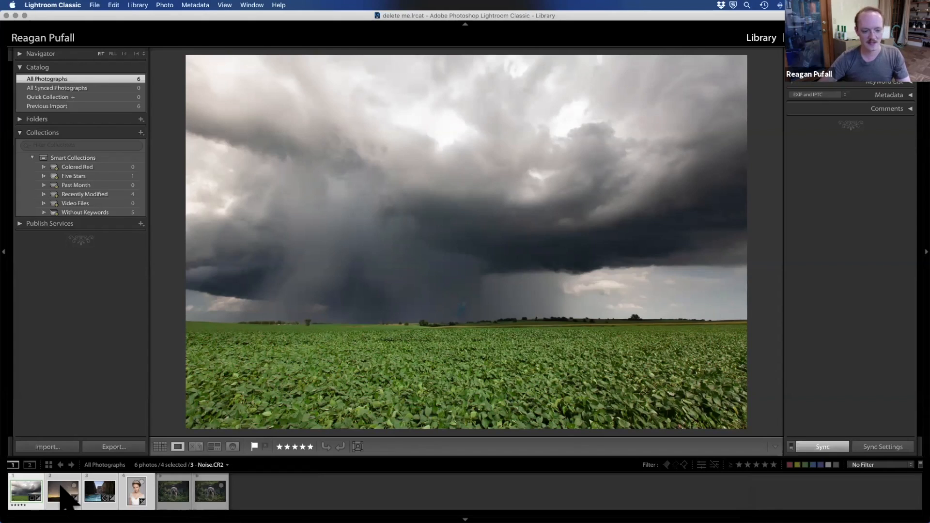
{"action": "left_click", "coordinate": [62, 490], "text": "super"}
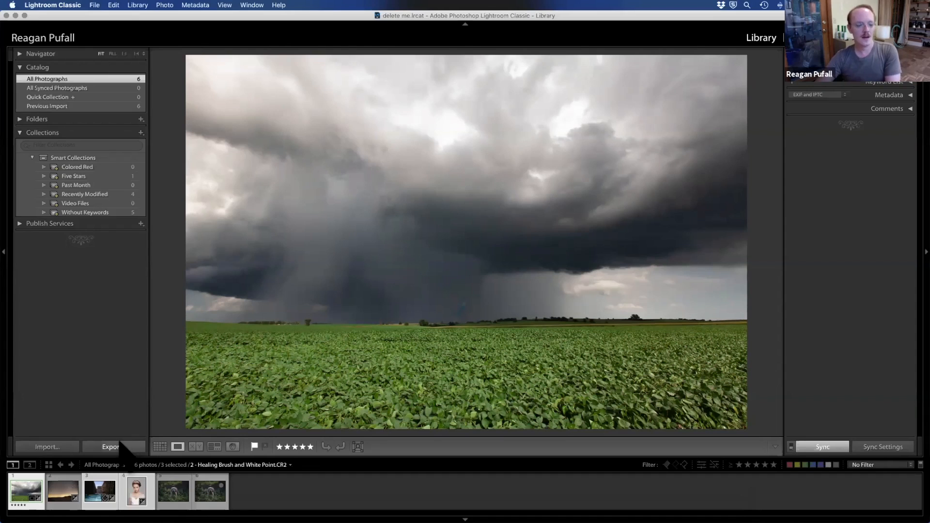
{"action": "left_click", "coordinate": [101, 446]}
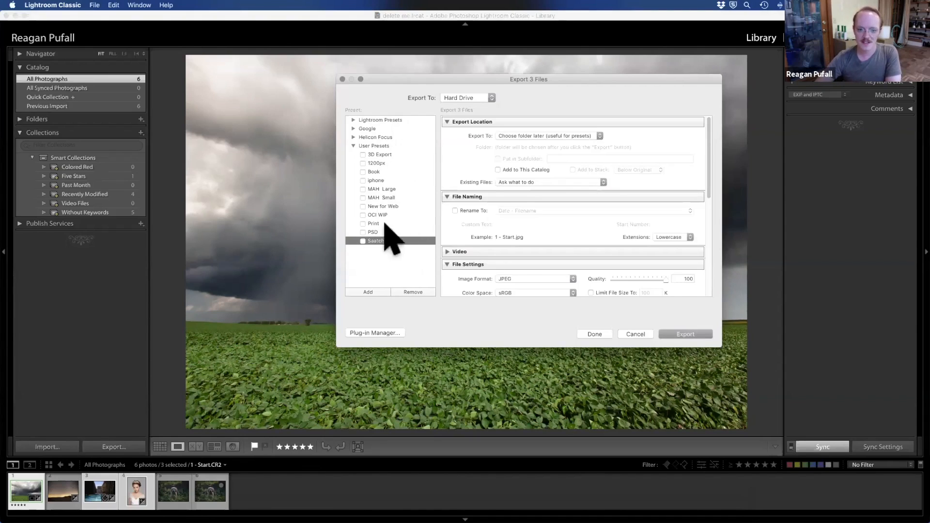
Step: Review the export destination, folder and existing-file options, keeping Hard Drive, Choose folder later and Ask what to do
{"action": "left_click", "coordinate": [486, 98]}
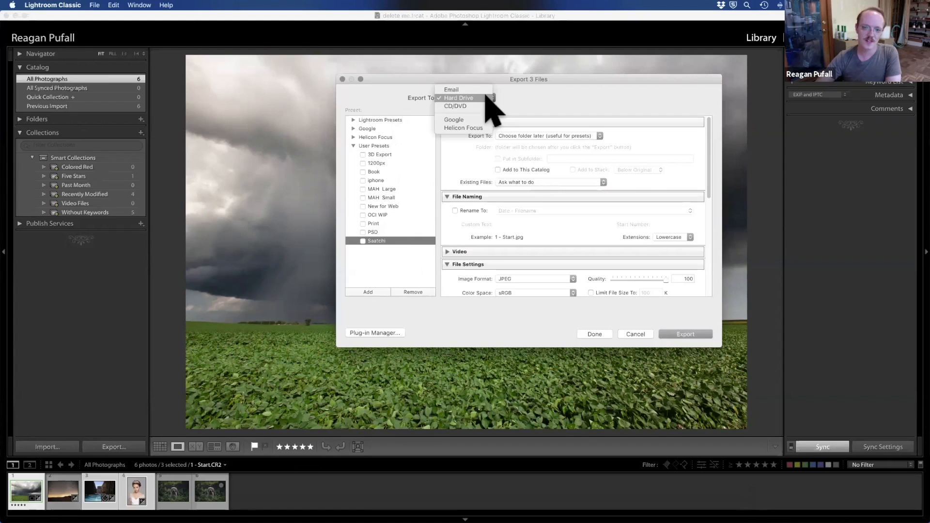
{"action": "left_click", "coordinate": [466, 99]}
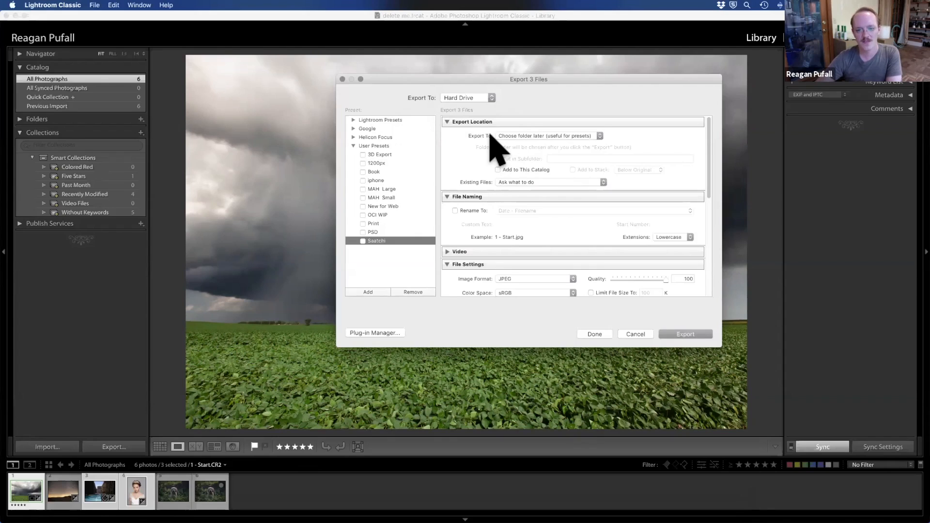
{"action": "left_click", "coordinate": [513, 137]}
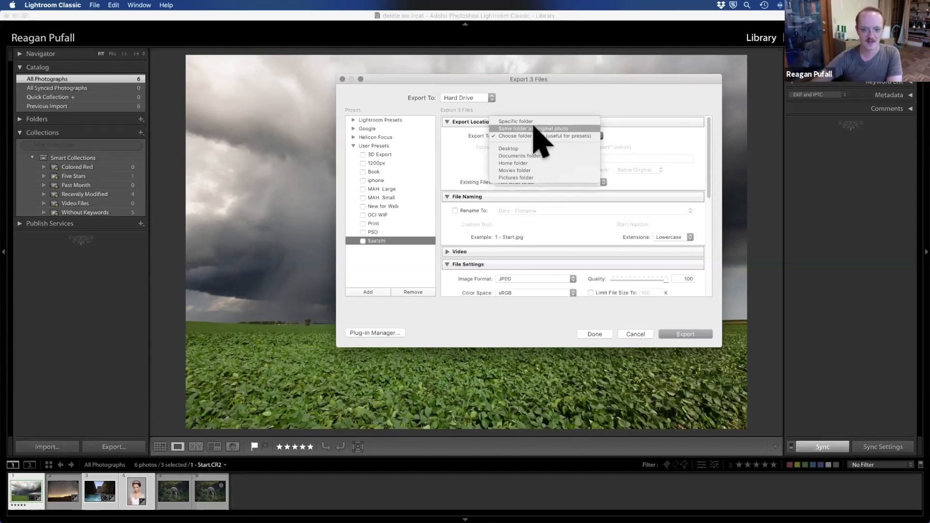
{"action": "left_click", "coordinate": [527, 136]}
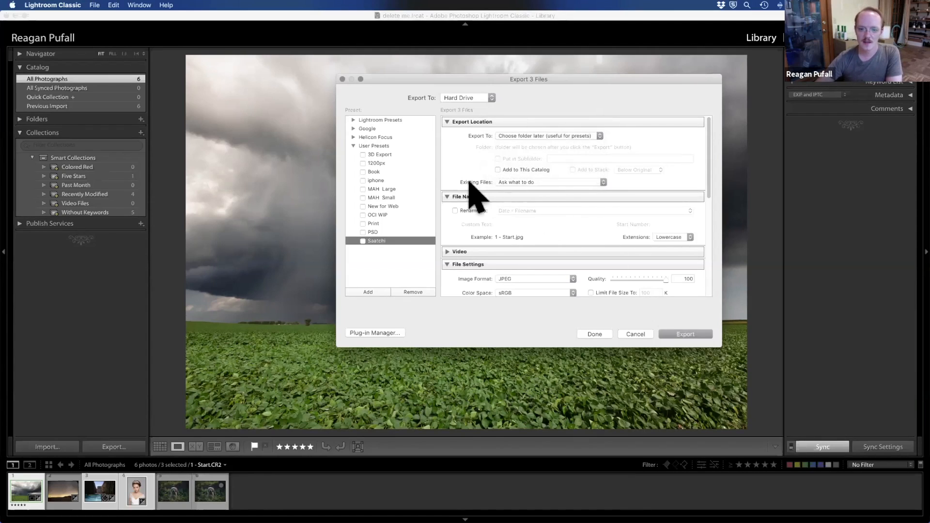
{"action": "left_click", "coordinate": [506, 183]}
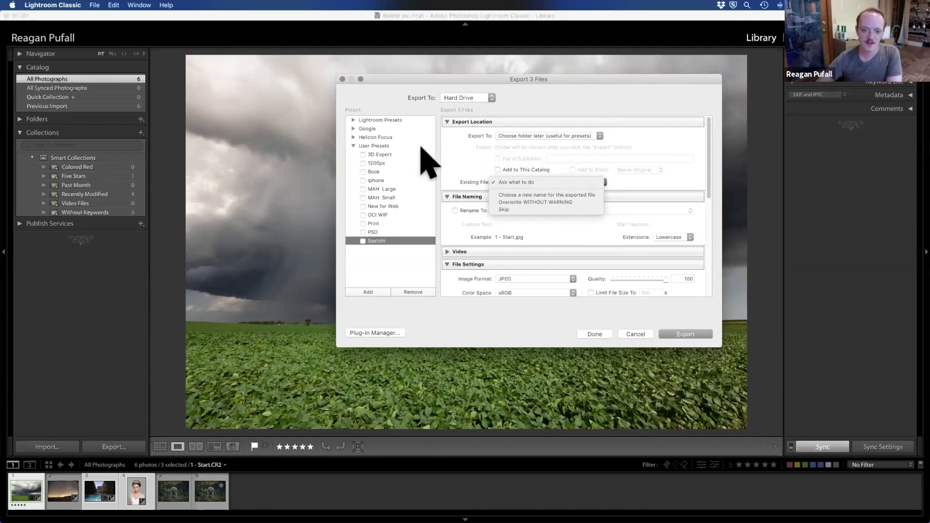
{"action": "left_click", "coordinate": [449, 142]}
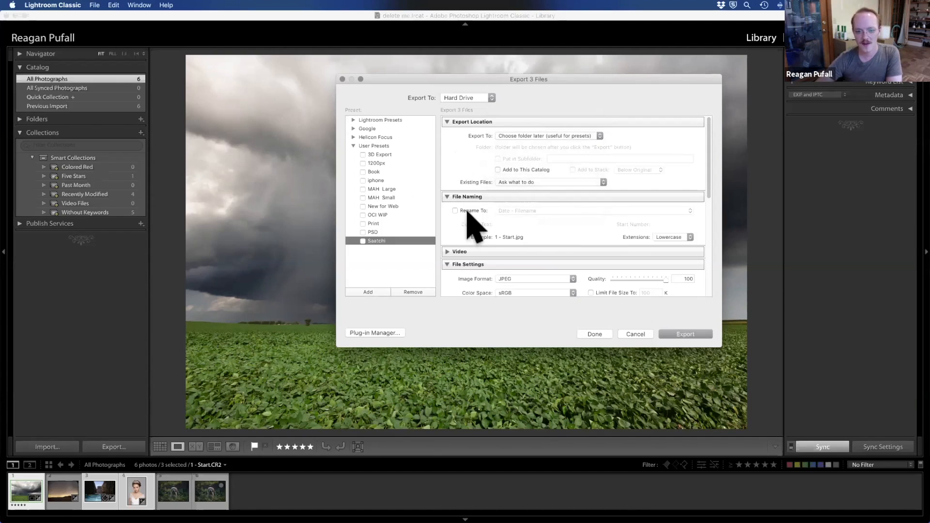
Step: Enable renaming of the exported files, trying Custom Name - Sequence with a custom name before choosing Date - Filename
{"action": "left_click", "coordinate": [471, 211]}
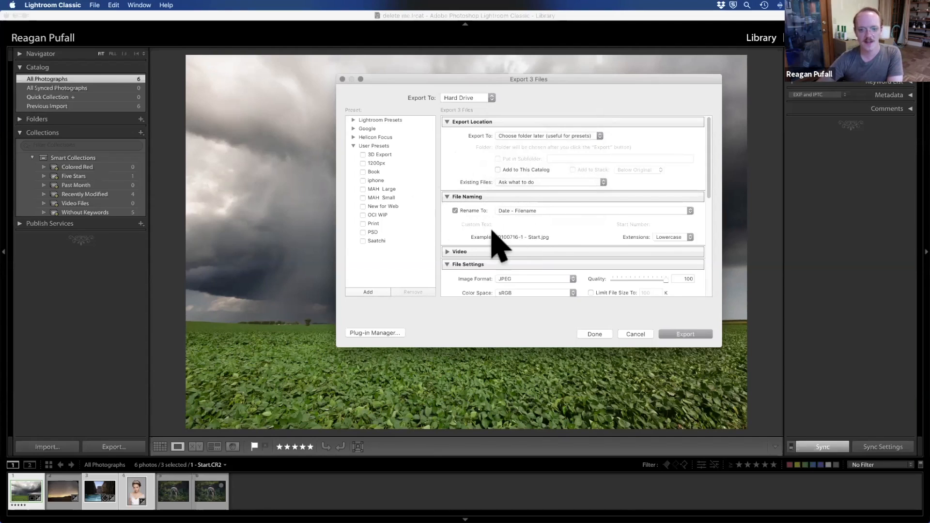
{"action": "left_click", "coordinate": [538, 210]}
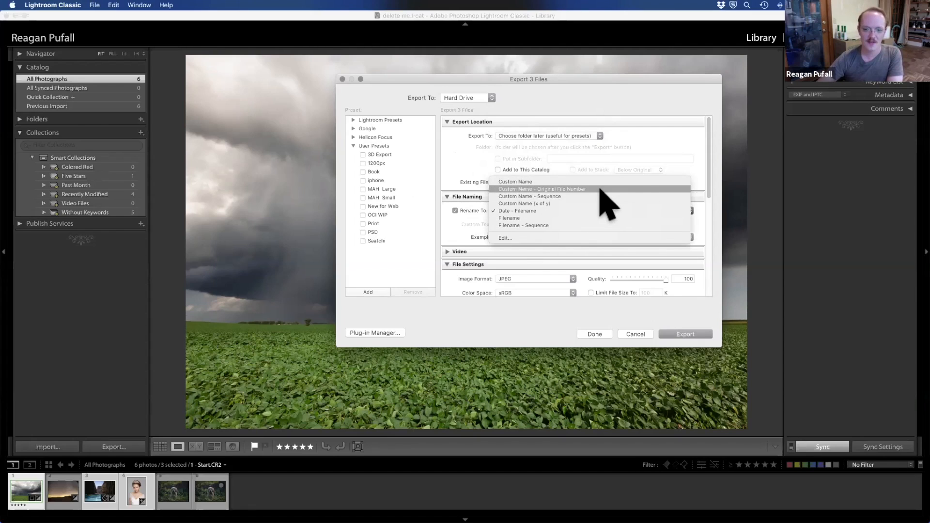
{"action": "left_click", "coordinate": [598, 196]}
{"action": "left_click", "coordinate": [523, 224]}
{"action": "type", "text": "G"}
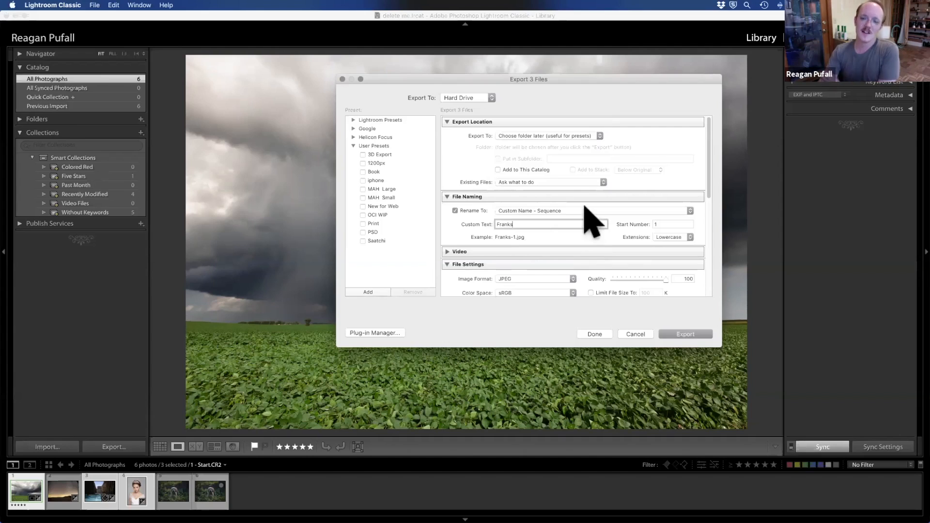
{"action": "left_click", "coordinate": [566, 211]}
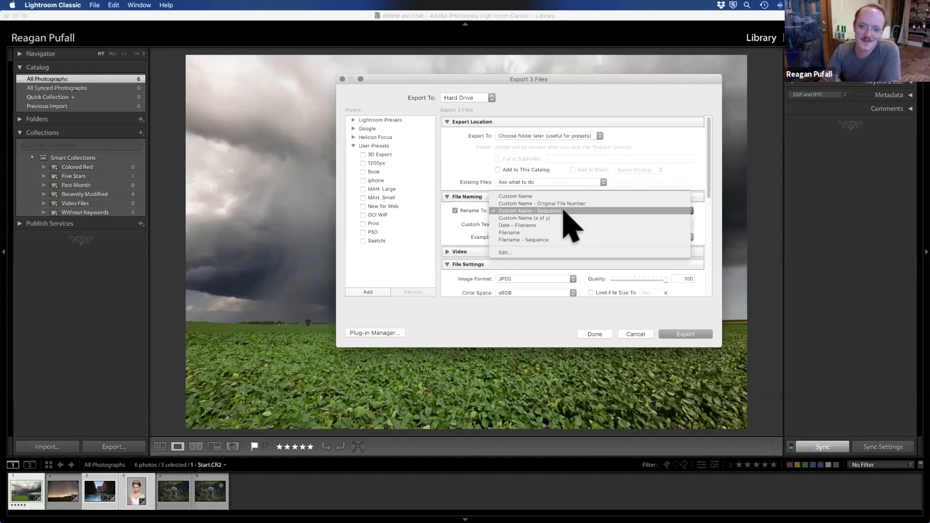
{"action": "left_click", "coordinate": [563, 226]}
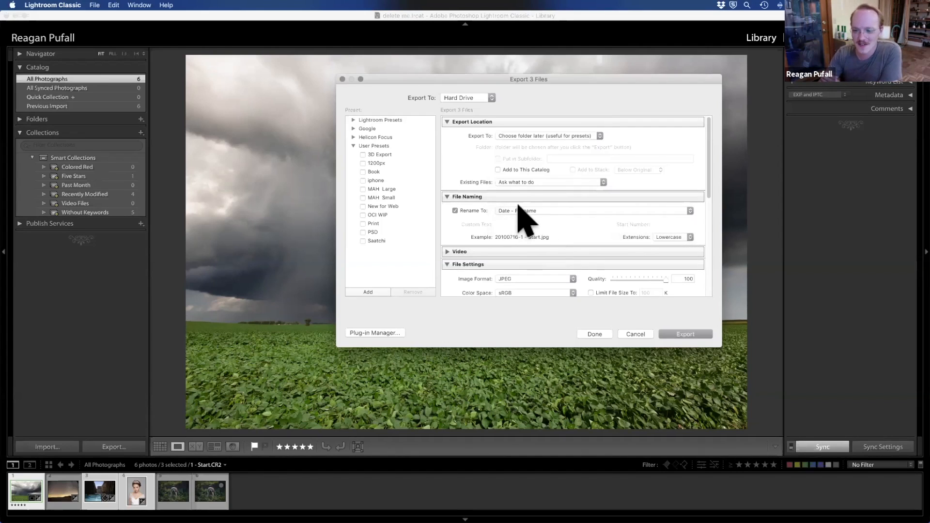
Step: Review the image format and color space choices in the file settings, keeping JPEG, sRGB and a quality of 100
{"action": "scroll", "coordinate": [524, 238], "scroll_direction": "down", "scroll_amount": 1}
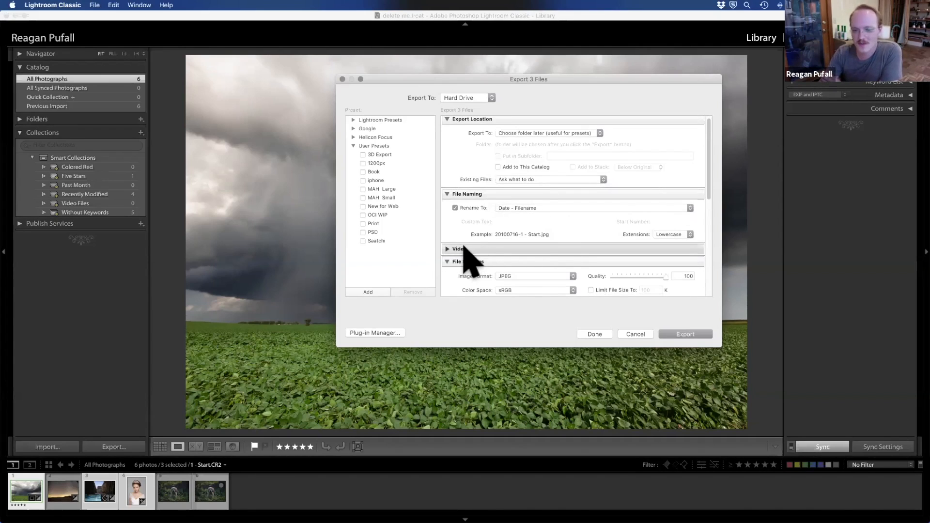
{"action": "scroll", "coordinate": [465, 247], "scroll_direction": "down", "scroll_amount": 4}
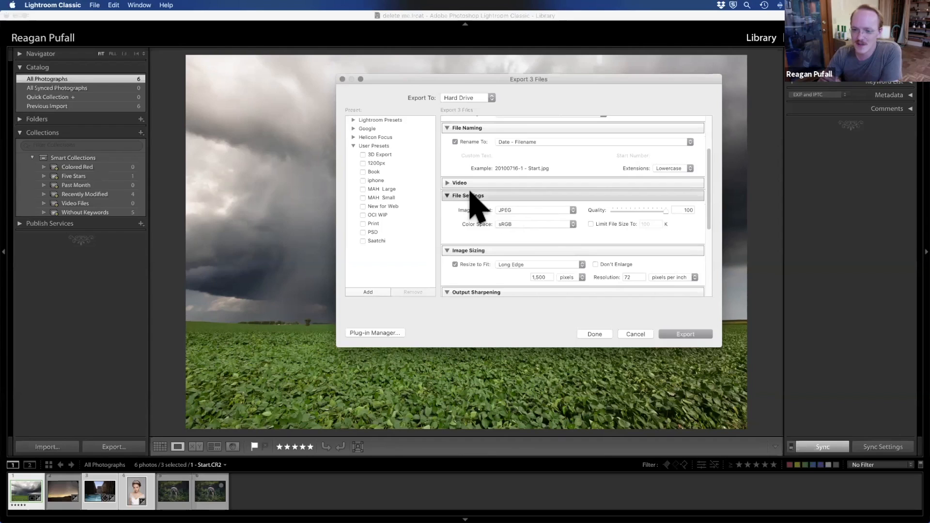
{"action": "left_click", "coordinate": [540, 209]}
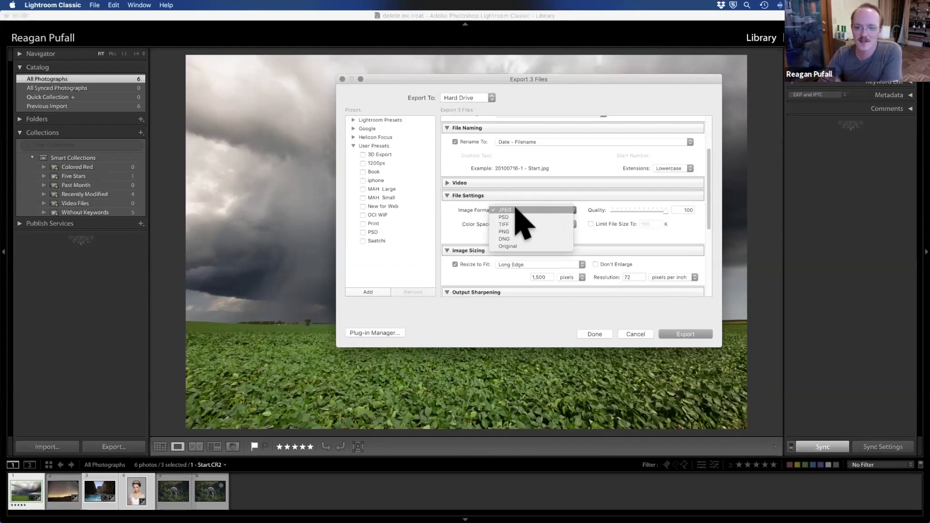
{"action": "key", "text": "Escape"}
{"action": "left_click", "coordinate": [521, 224]}
{"action": "left_click", "coordinate": [520, 222]}
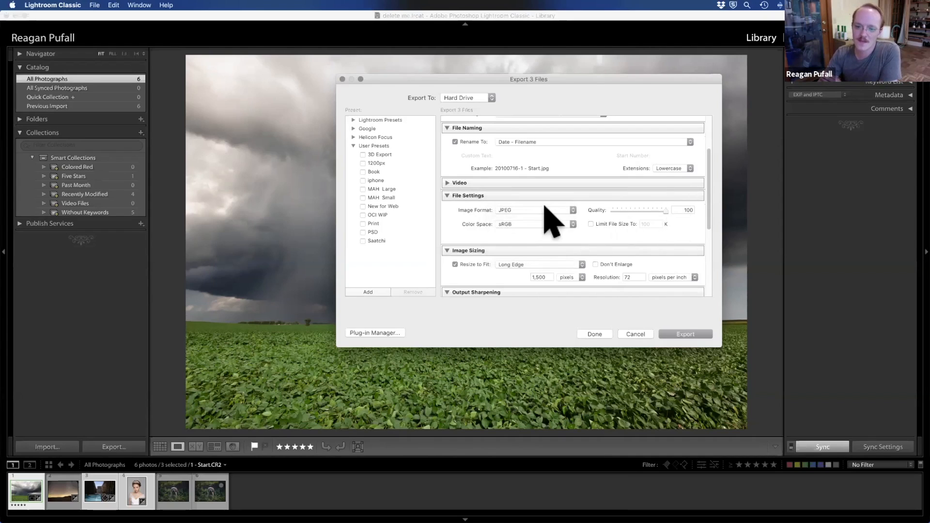
{"action": "left_click_drag", "start_coordinate": [665, 209], "coordinate": [780, 218]}
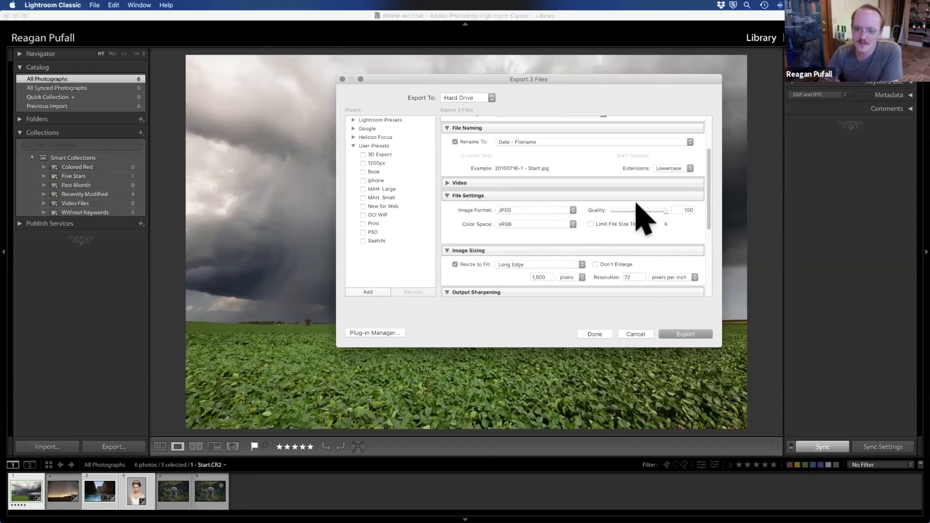
{"action": "left_click", "coordinate": [570, 208]}
{"action": "left_click", "coordinate": [569, 208]}
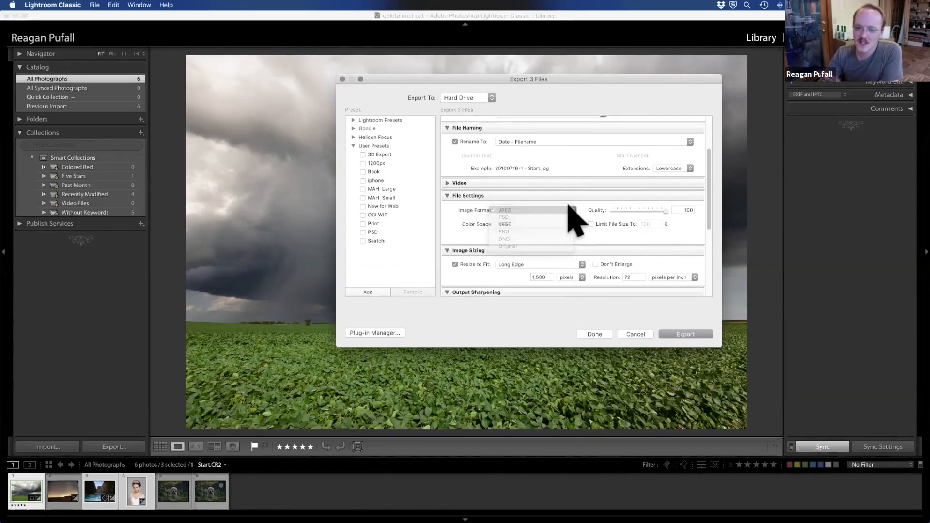
{"action": "left_click", "coordinate": [559, 225]}
{"action": "left_click", "coordinate": [566, 257]}
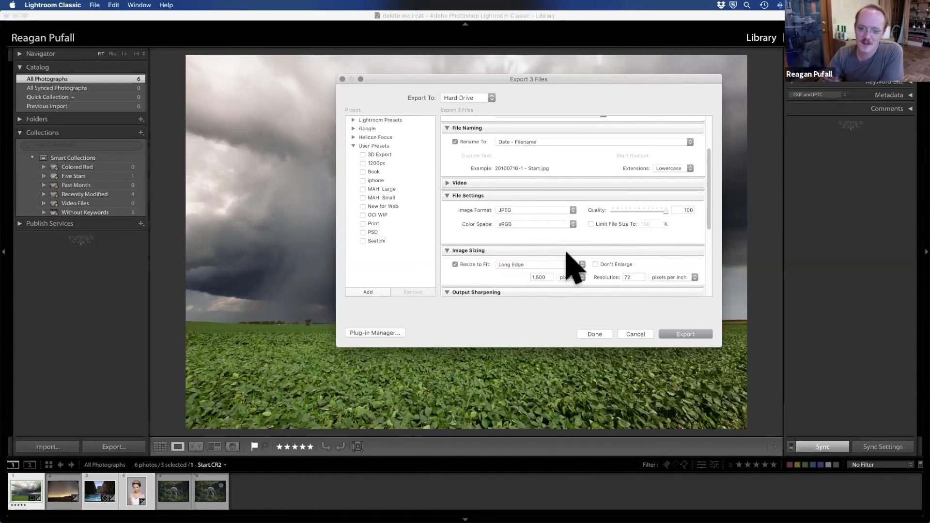
Step: Look through the image formats, keep JPEG, and set the export color space to Adobe RGB (1998)
{"action": "left_click", "coordinate": [566, 210]}
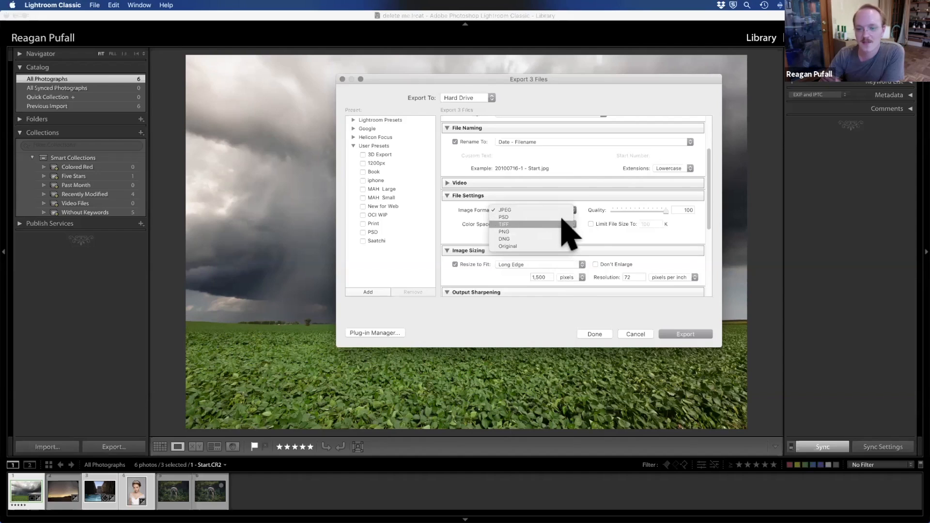
{"action": "left_click", "coordinate": [584, 228]}
{"action": "left_click", "coordinate": [575, 226]}
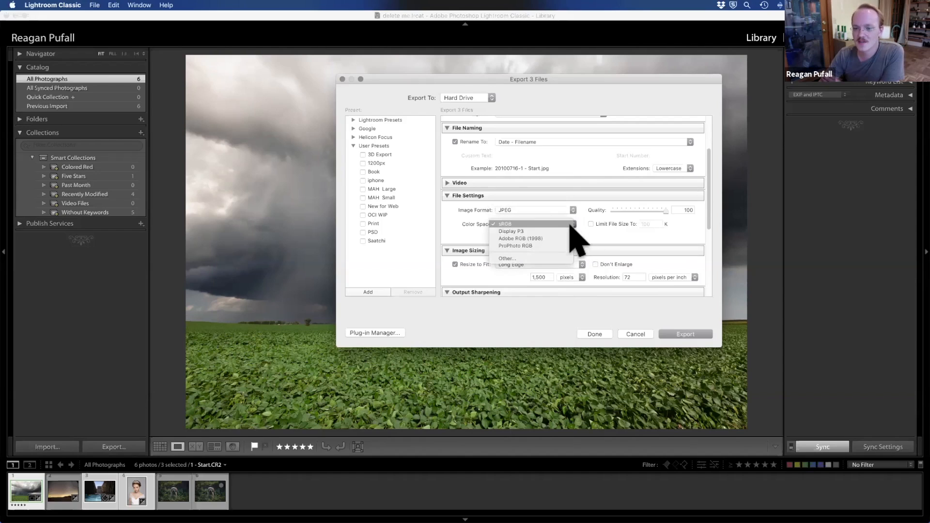
{"action": "left_click", "coordinate": [572, 239]}
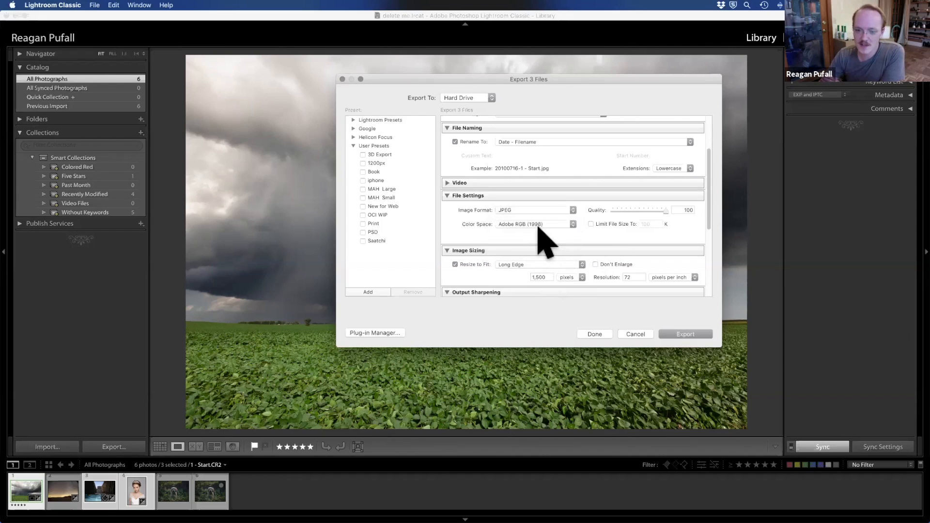
Step: Switch the export image format to TIFF and set its color space to Adobe RGB (1998)
{"action": "left_click", "coordinate": [544, 210]}
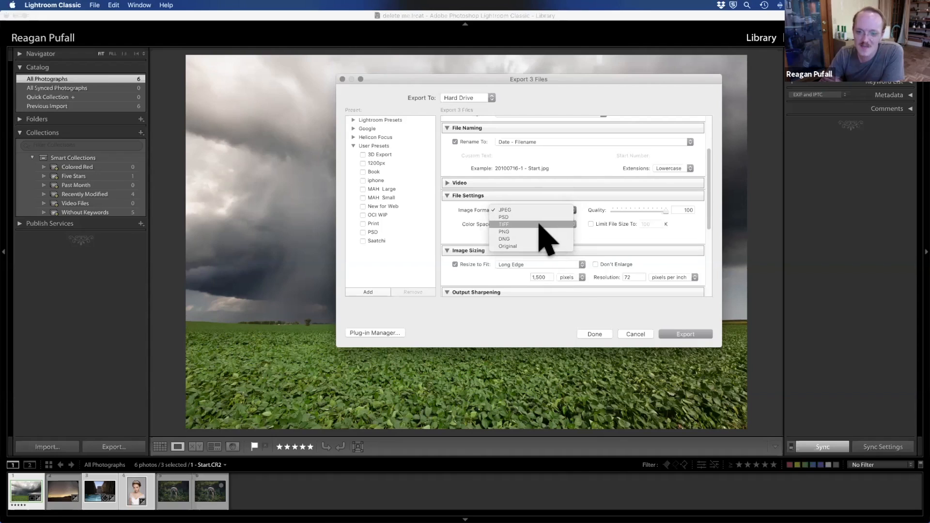
{"action": "left_click", "coordinate": [509, 224]}
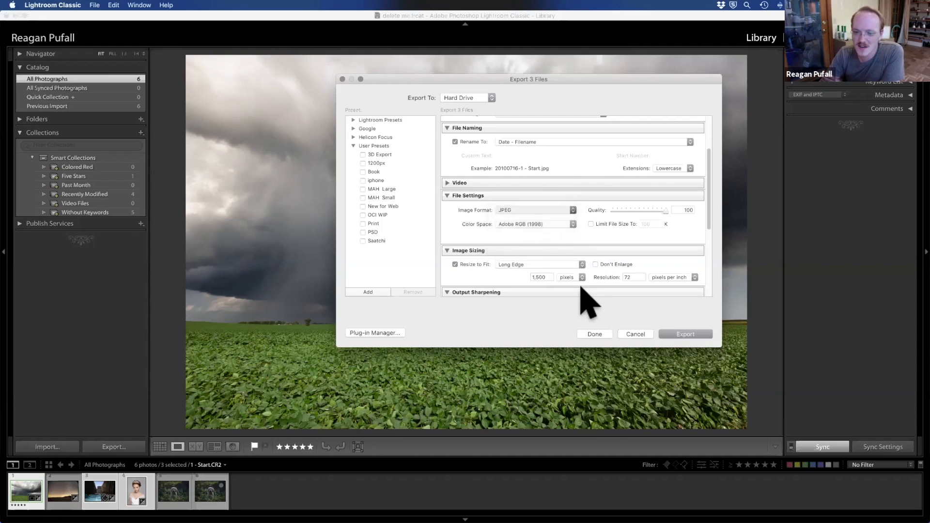
{"action": "left_click", "coordinate": [564, 223]}
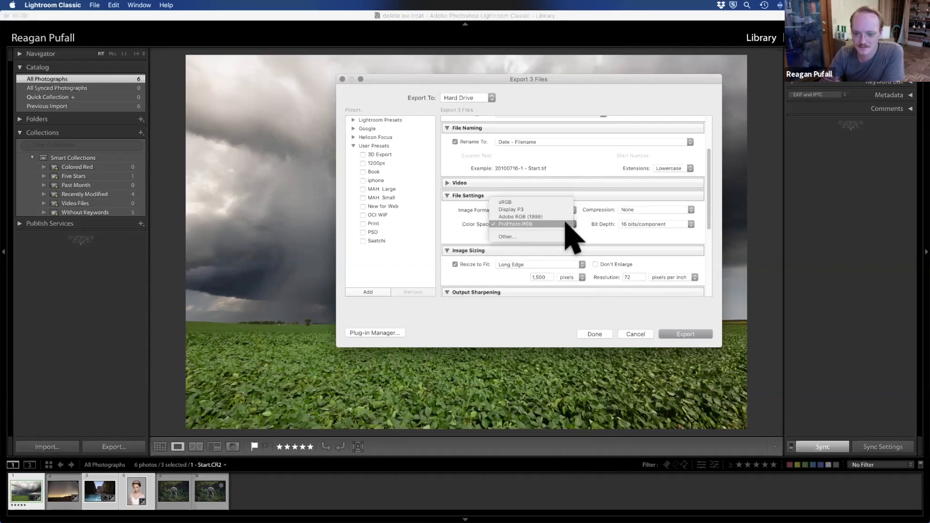
{"action": "left_click", "coordinate": [570, 218]}
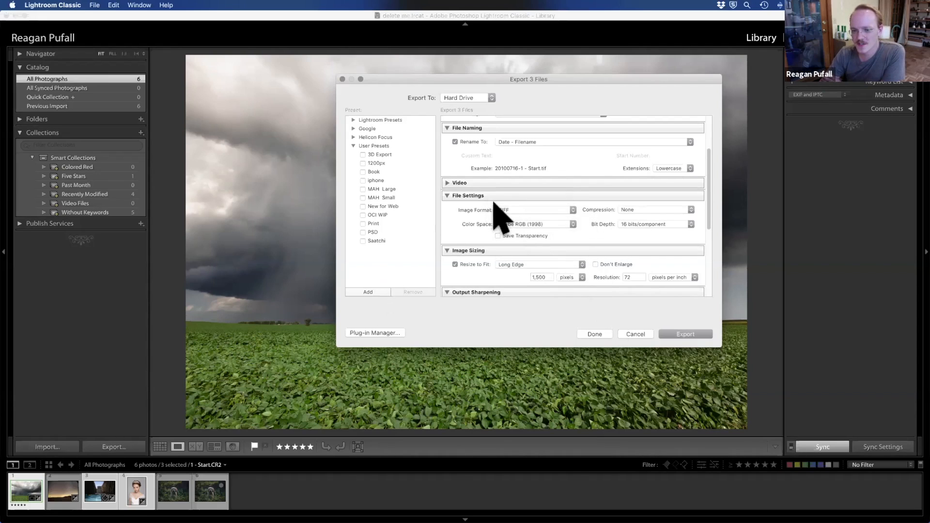
Step: Set the export image format to JPEG with the sRGB color space
{"action": "left_click", "coordinate": [507, 210]}
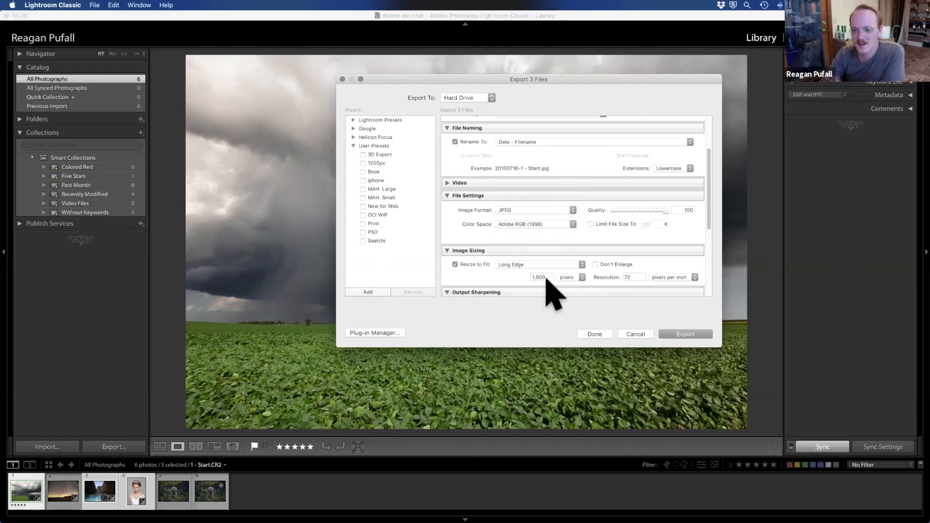
{"action": "left_click", "coordinate": [546, 224]}
{"action": "left_click", "coordinate": [544, 209]}
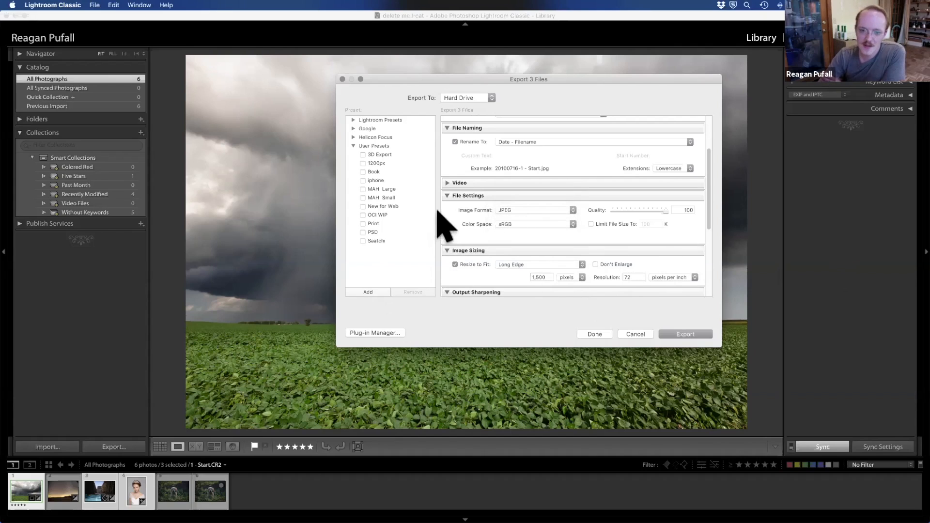
Step: Try the Dimensions and Width & Height resize options in the export image sizing and set it back to Long Edge
{"action": "left_click", "coordinate": [457, 195]}
{"action": "left_click", "coordinate": [474, 222]}
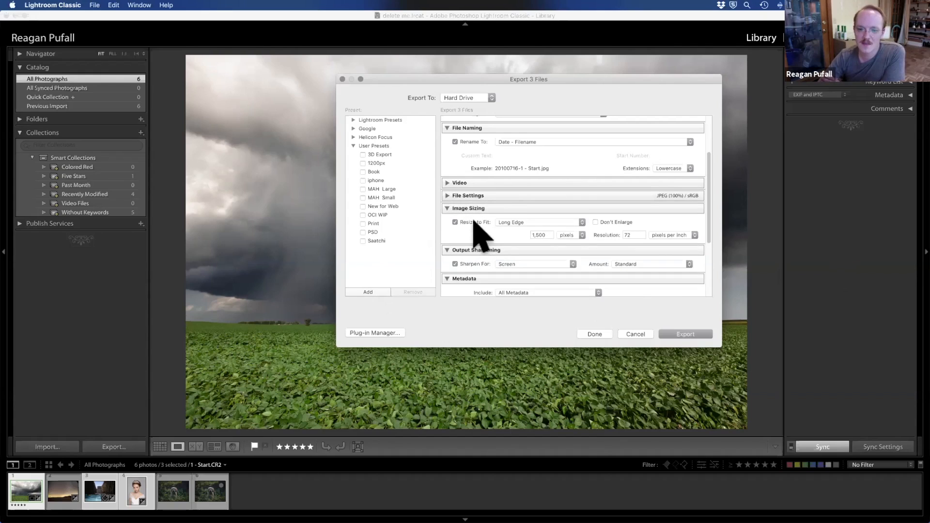
{"action": "left_click", "coordinate": [477, 222]}
{"action": "left_click", "coordinate": [525, 222]}
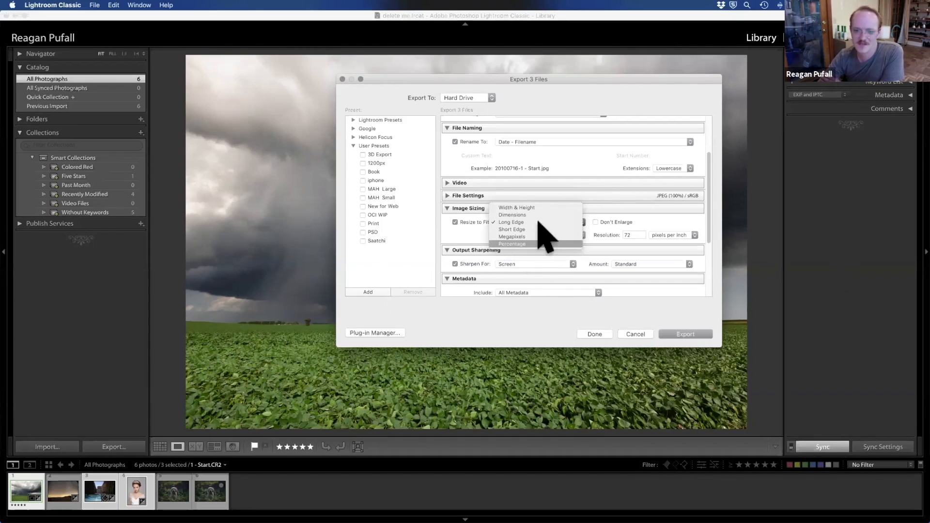
{"action": "left_click", "coordinate": [553, 214]}
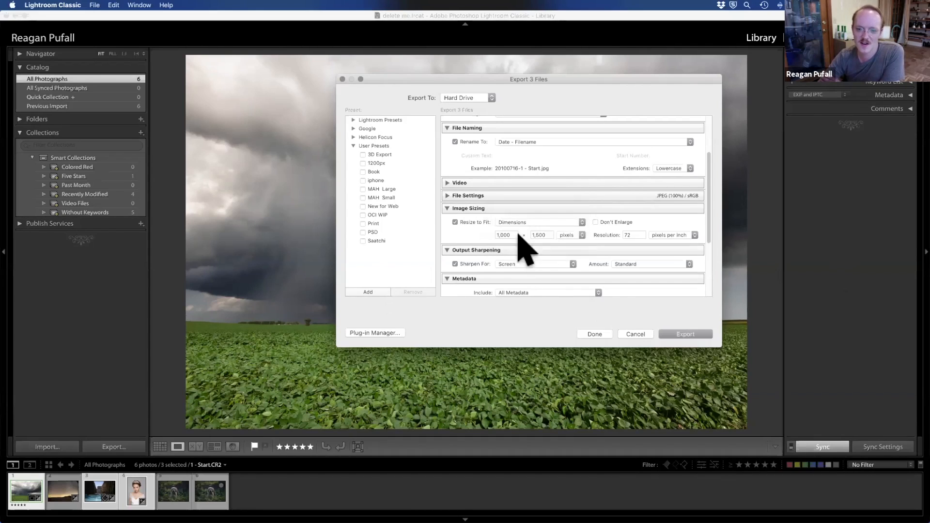
{"action": "left_click", "coordinate": [543, 222]}
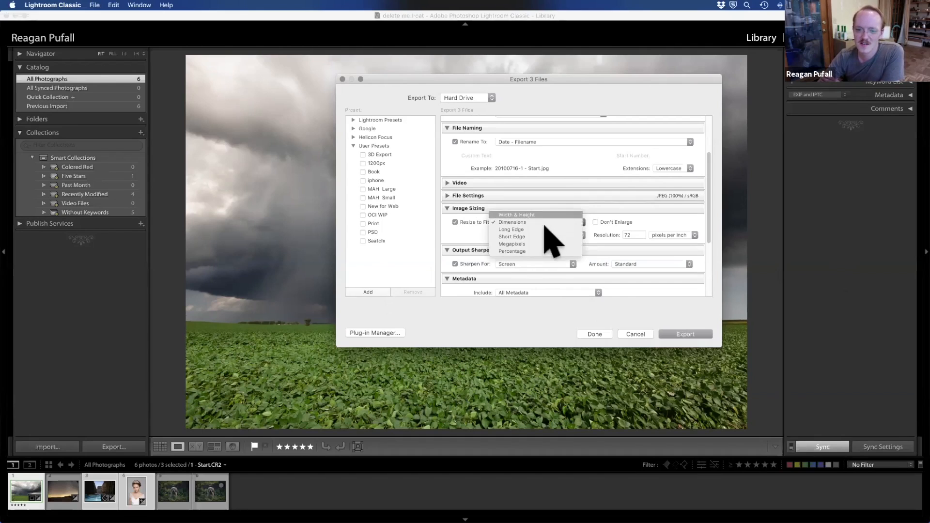
{"action": "left_click", "coordinate": [544, 215]}
{"action": "left_click", "coordinate": [543, 221]}
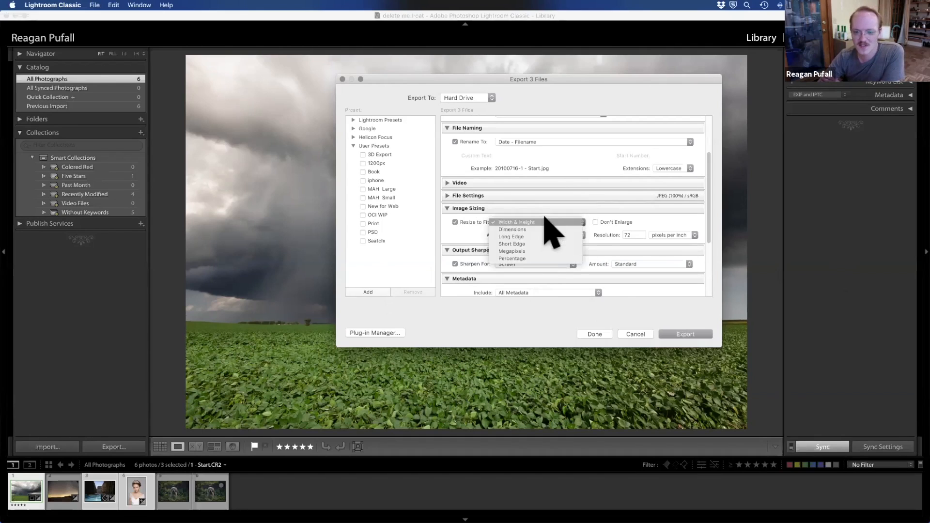
{"action": "left_click", "coordinate": [543, 237]}
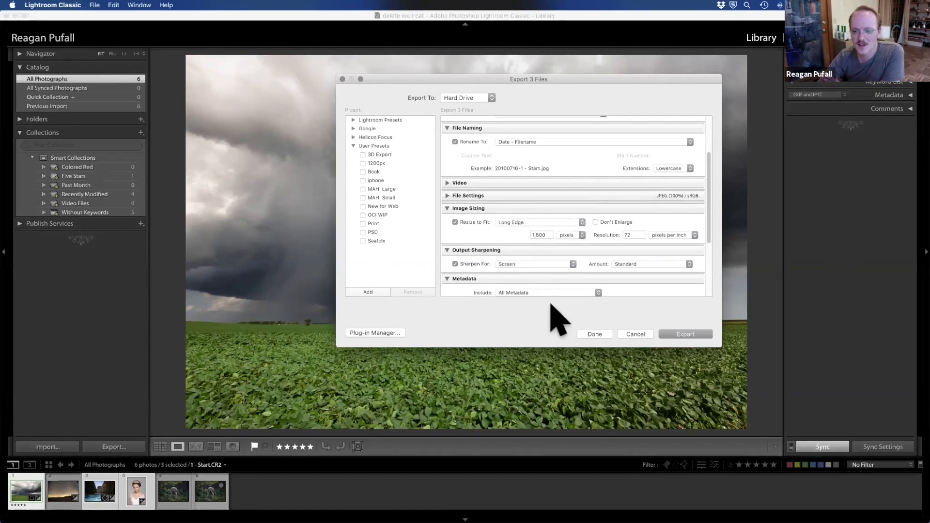
Step: Set the long edge of the exported images to 900 pixels and collapse the image sizing settings
{"action": "left_click", "coordinate": [546, 235]}
{"action": "type", "text": "2"}
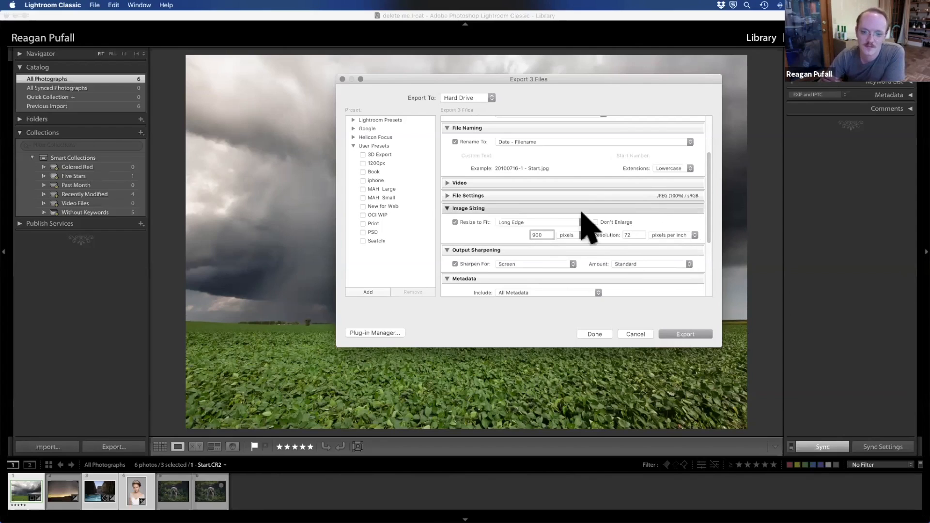
{"action": "left_click", "coordinate": [498, 207]}
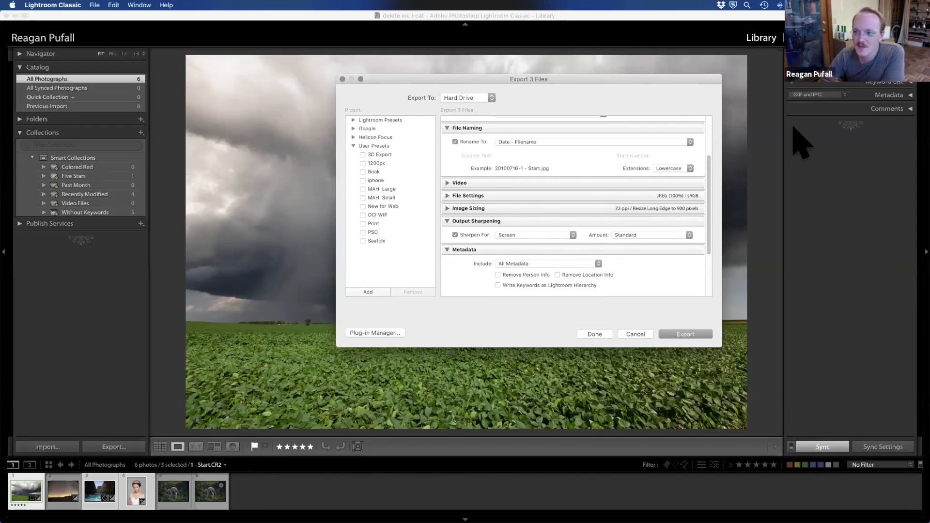
Step: Look through the output sharpening options, try the High amount and set it back to Standard, keeping Screen as the target
{"action": "left_click", "coordinate": [530, 236]}
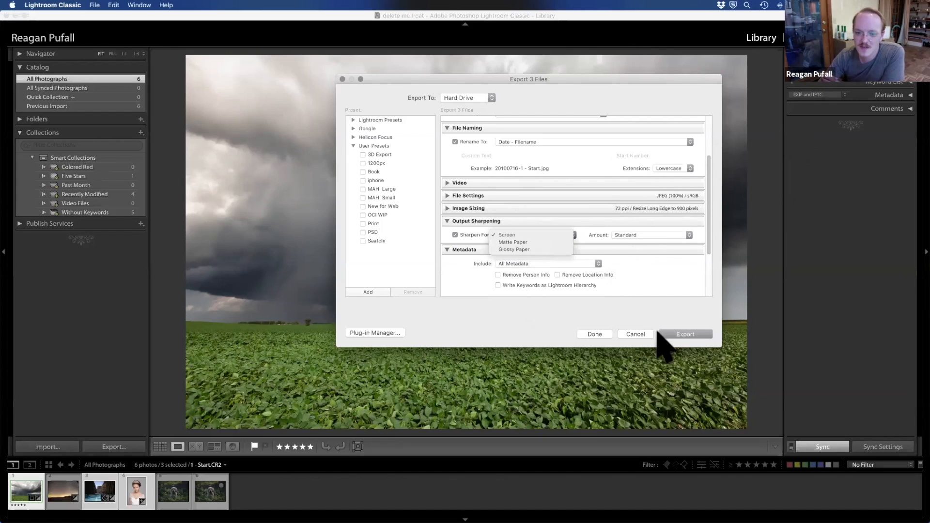
{"action": "left_click", "coordinate": [551, 234]}
{"action": "left_click", "coordinate": [620, 234]}
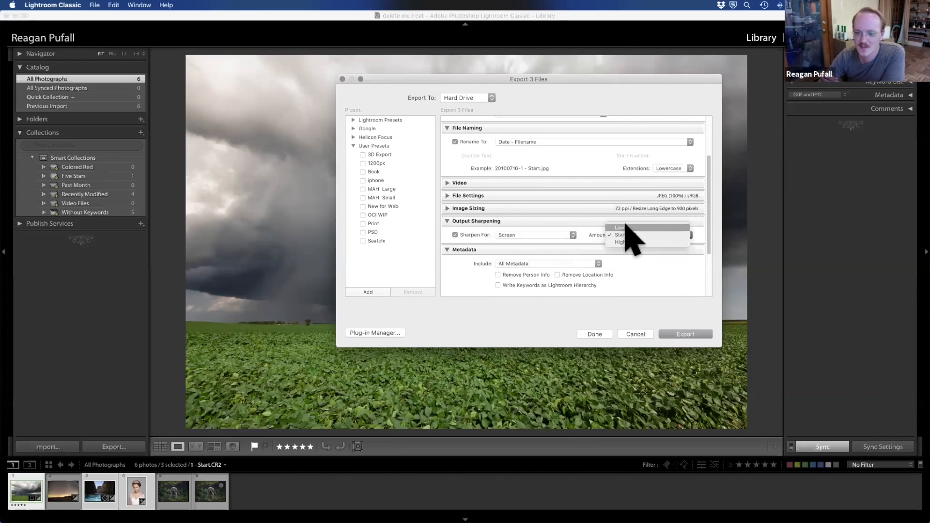
{"action": "left_click", "coordinate": [625, 265]}
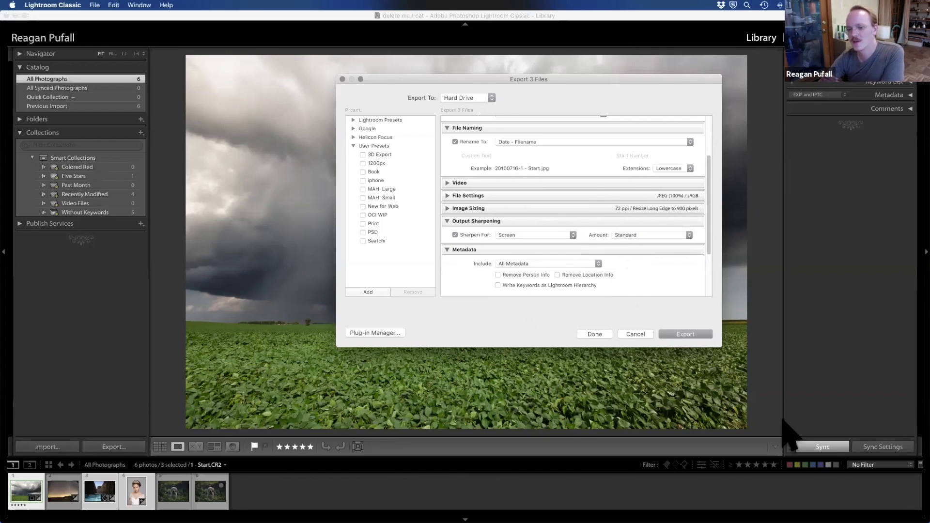
{"action": "left_click", "coordinate": [668, 234]}
{"action": "left_click", "coordinate": [668, 243]}
{"action": "left_click", "coordinate": [558, 236]}
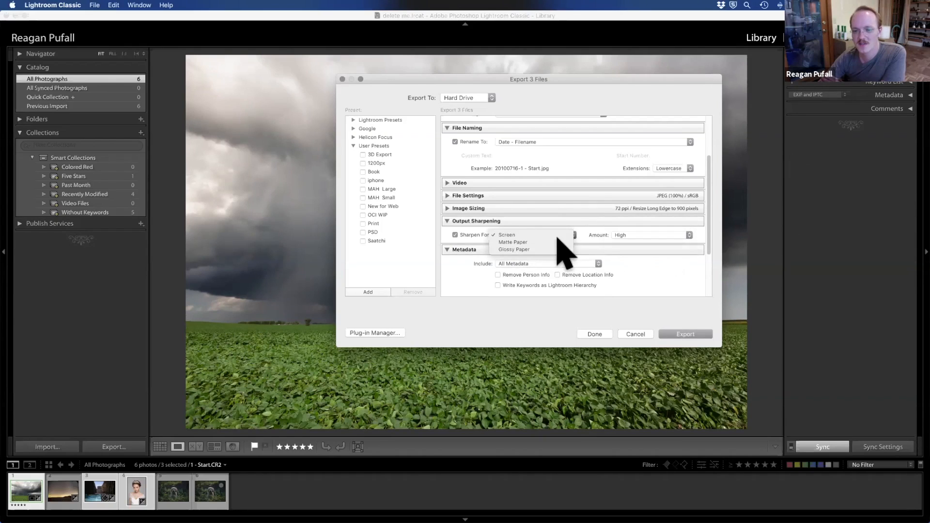
{"action": "left_click", "coordinate": [616, 240]}
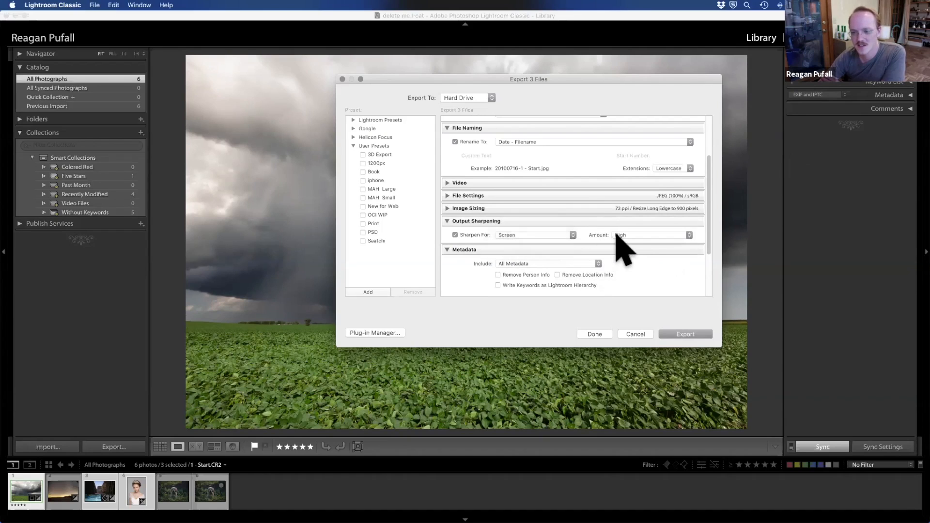
{"action": "left_click", "coordinate": [629, 235]}
{"action": "key", "text": "Return"}
Step: Enable Remove Location Info and Write Keywords as Lightroom Hierarchy for the export metadata, leaving Remove Person Info off
{"action": "scroll", "coordinate": [509, 288], "scroll_direction": "down", "scroll_amount": 3}
{"action": "left_click", "coordinate": [498, 202]}
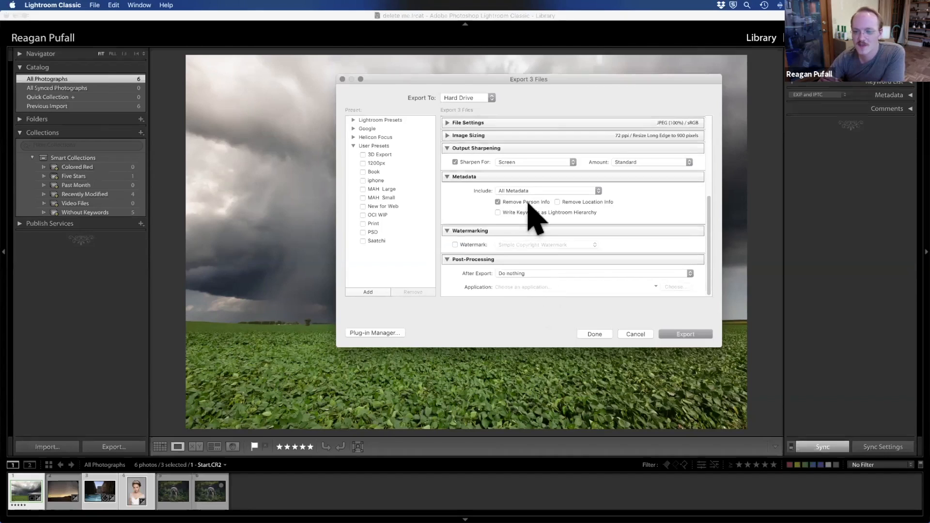
{"action": "left_click", "coordinate": [529, 200]}
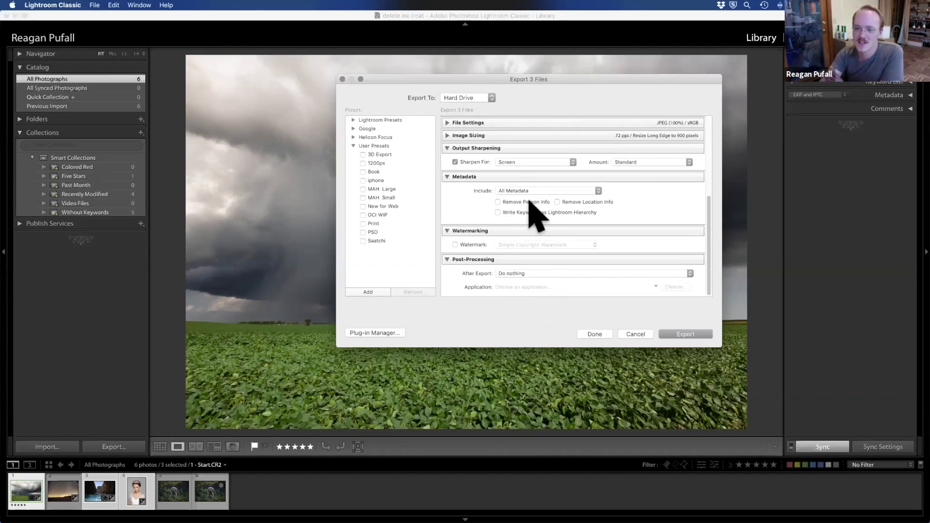
{"action": "left_click", "coordinate": [584, 201]}
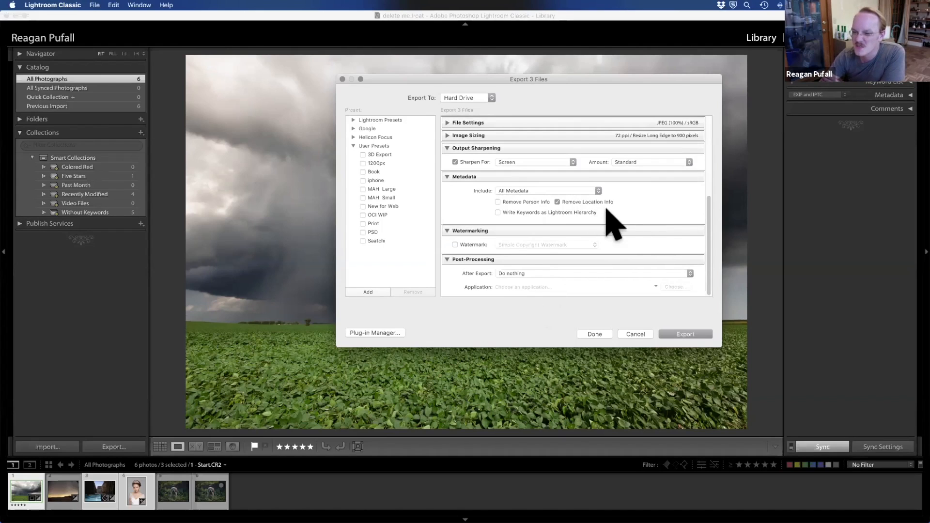
{"action": "left_click", "coordinate": [541, 213]}
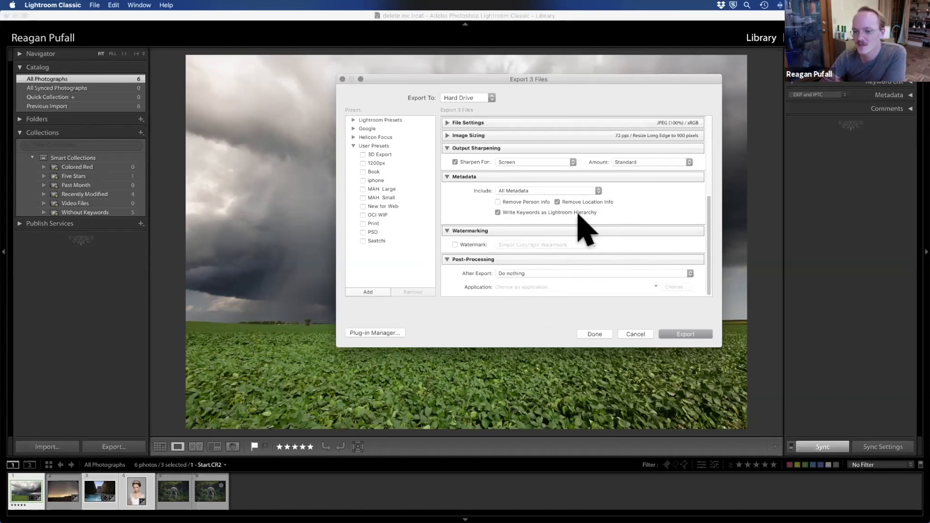
Step: Try limiting the exported metadata to Copyright Only and set it back to All Metadata
{"action": "left_click", "coordinate": [588, 191]}
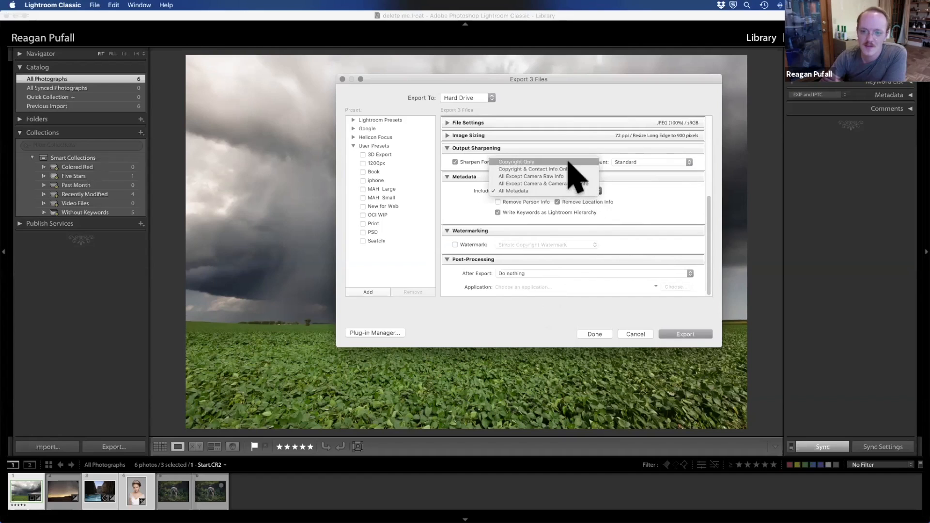
{"action": "left_click", "coordinate": [577, 242]}
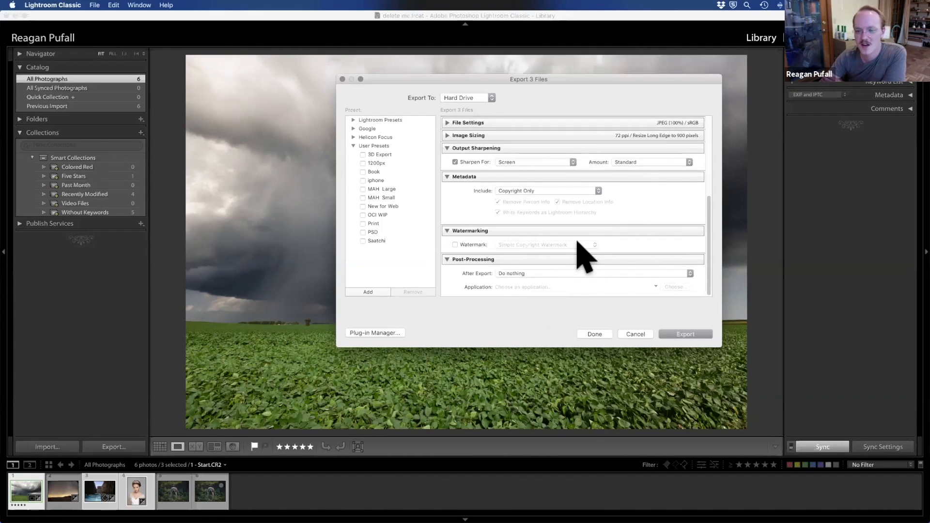
{"action": "left_click", "coordinate": [565, 191]}
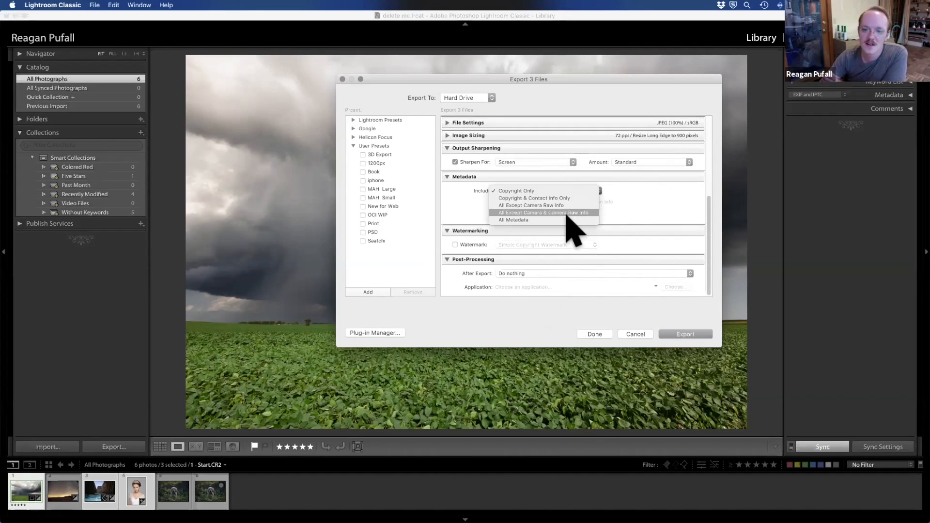
{"action": "left_click", "coordinate": [584, 220]}
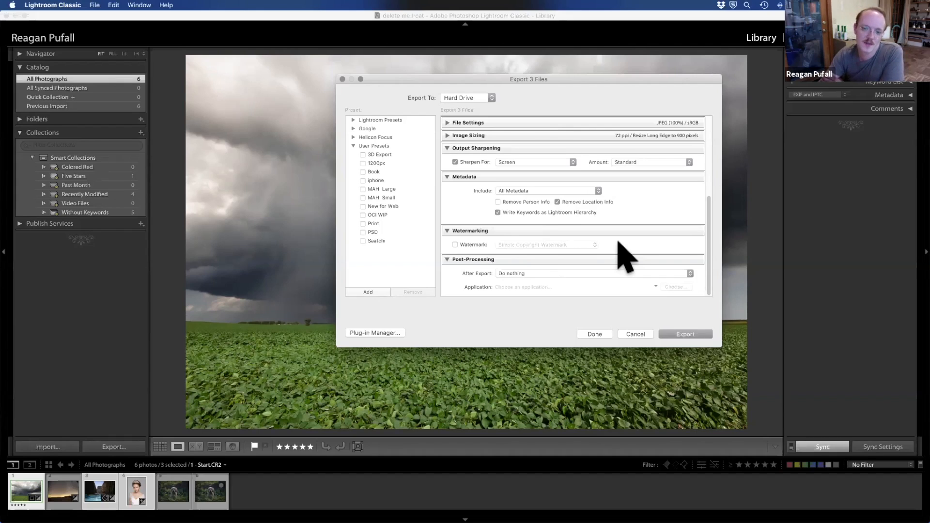
Step: Try adding the Simple Copyright Watermark to the export, check the watermark choices and turn watermarking off again
{"action": "left_click", "coordinate": [455, 245]}
{"action": "left_click", "coordinate": [595, 245]}
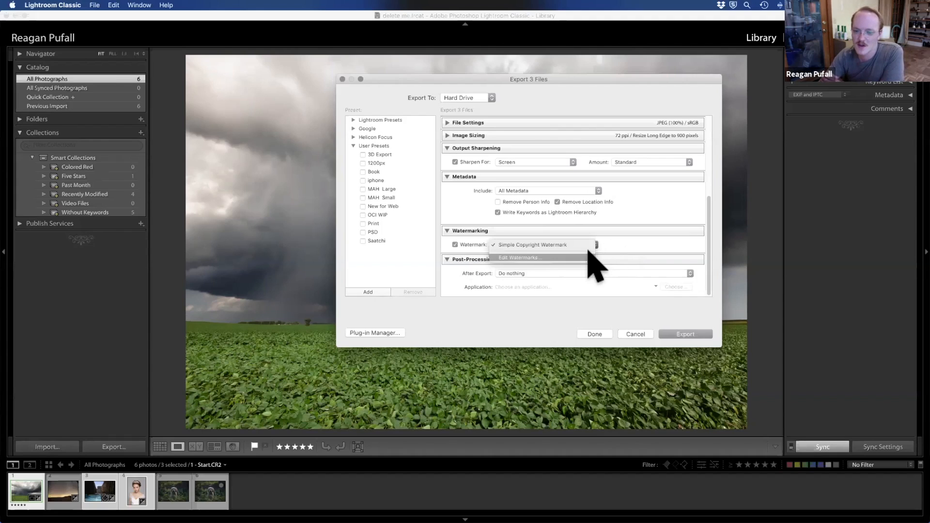
{"action": "left_click", "coordinate": [668, 240]}
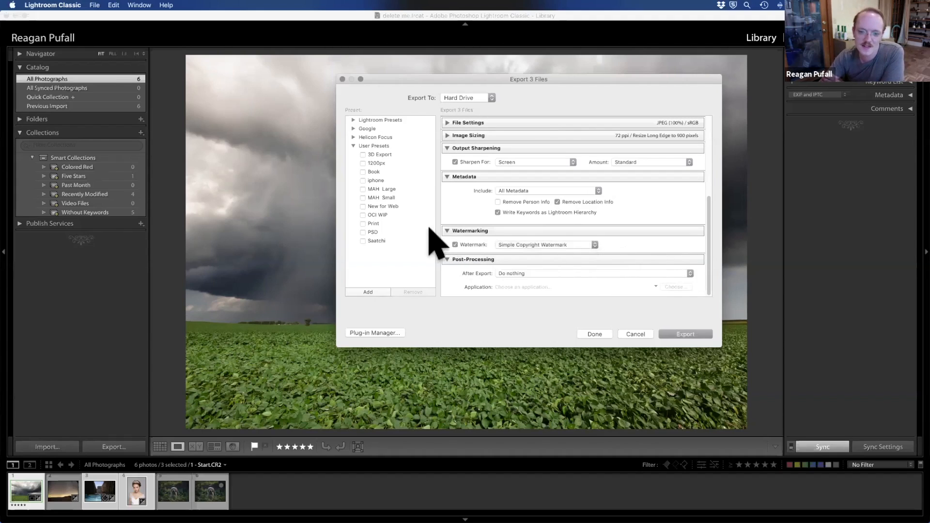
{"action": "left_click", "coordinate": [455, 244]}
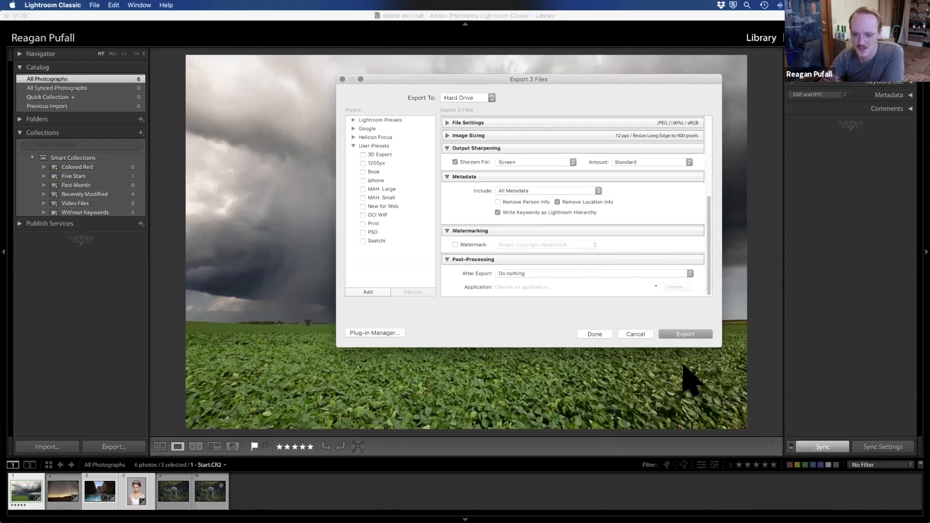
Step: Try Open in Adobe Photoshop 2020 as the after-export action and set it back to Do nothing
{"action": "left_click", "coordinate": [509, 273]}
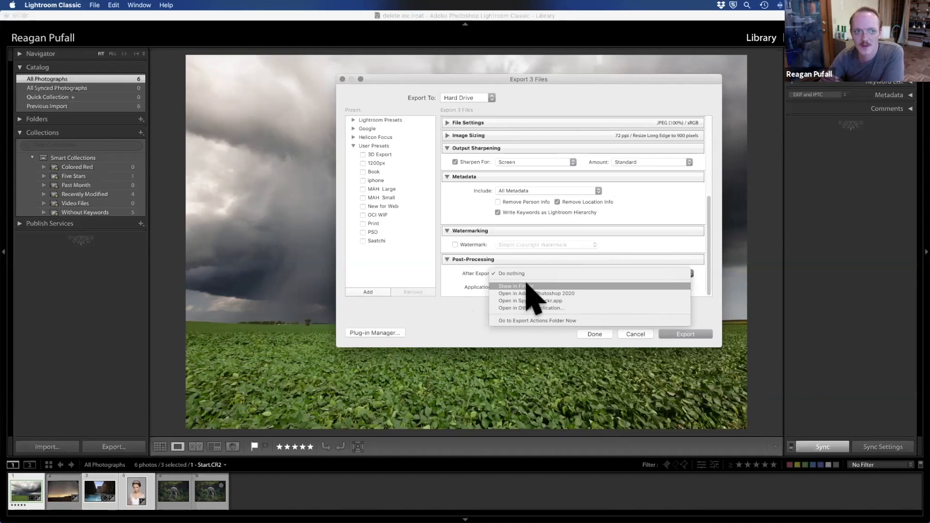
{"action": "left_click", "coordinate": [591, 294]}
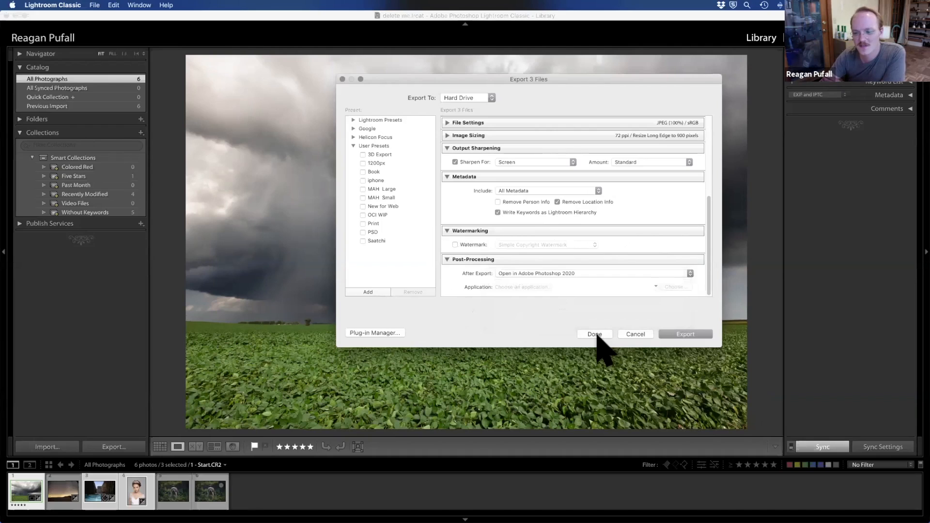
{"action": "left_click", "coordinate": [614, 274]}
{"action": "left_click", "coordinate": [609, 253]}
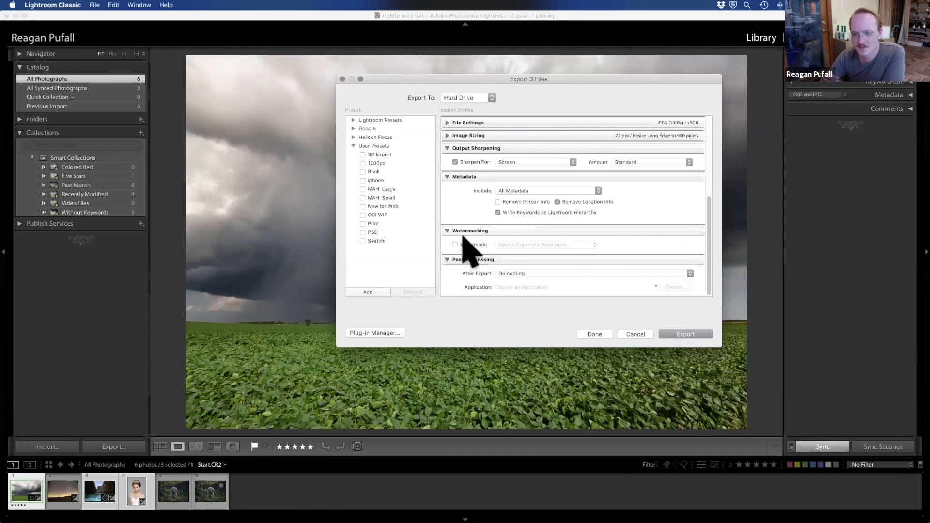
Step: Try creating an export preset named Web Export in the User Presets folder and cancel it
{"action": "scroll", "coordinate": [619, 208], "scroll_direction": "up", "scroll_amount": 5}
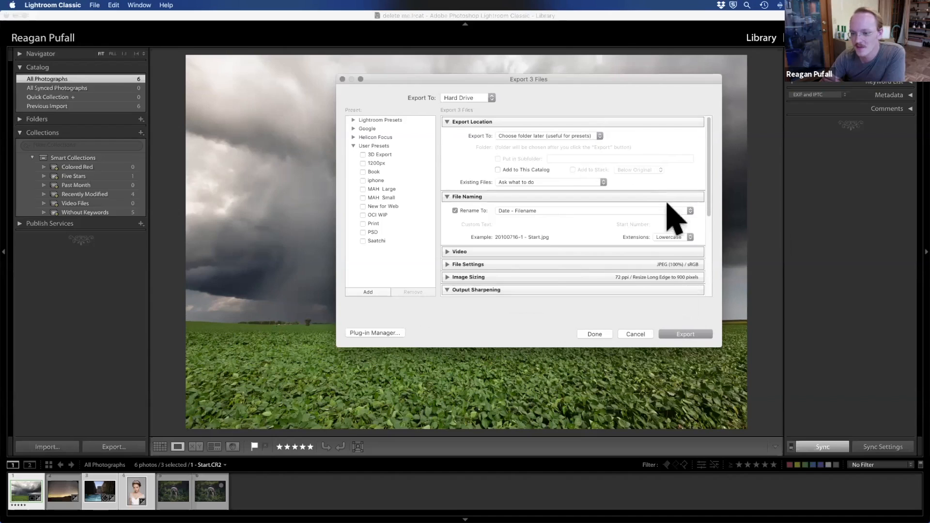
{"action": "left_click", "coordinate": [368, 292]}
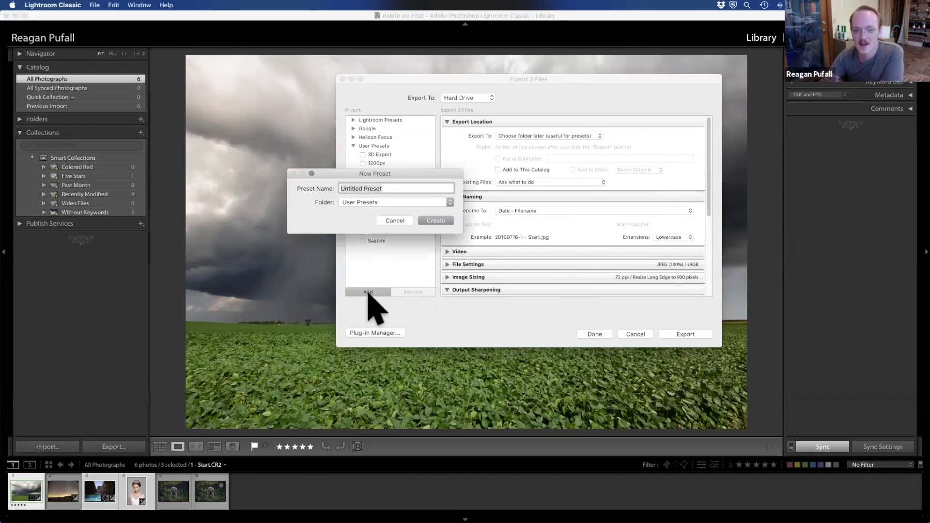
{"action": "type", "text": "Wbe"}
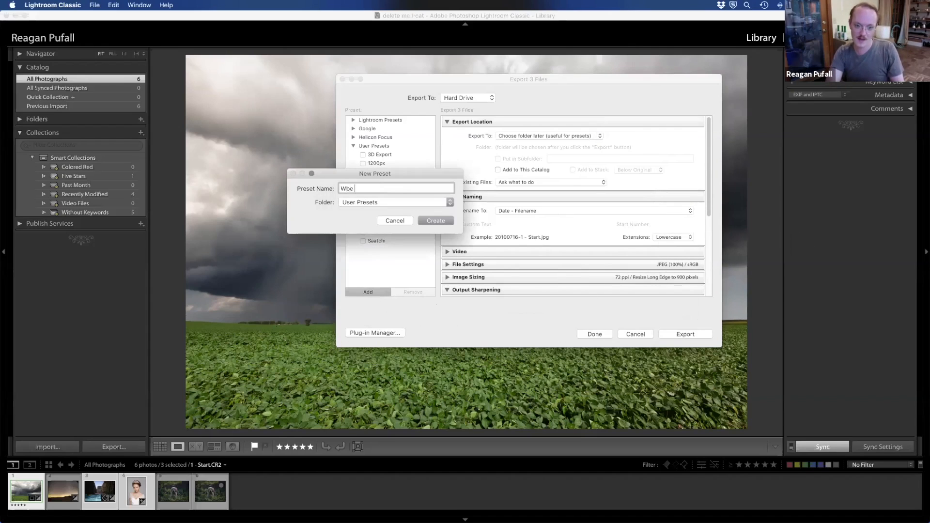
{"action": "type", "text": "b E"}
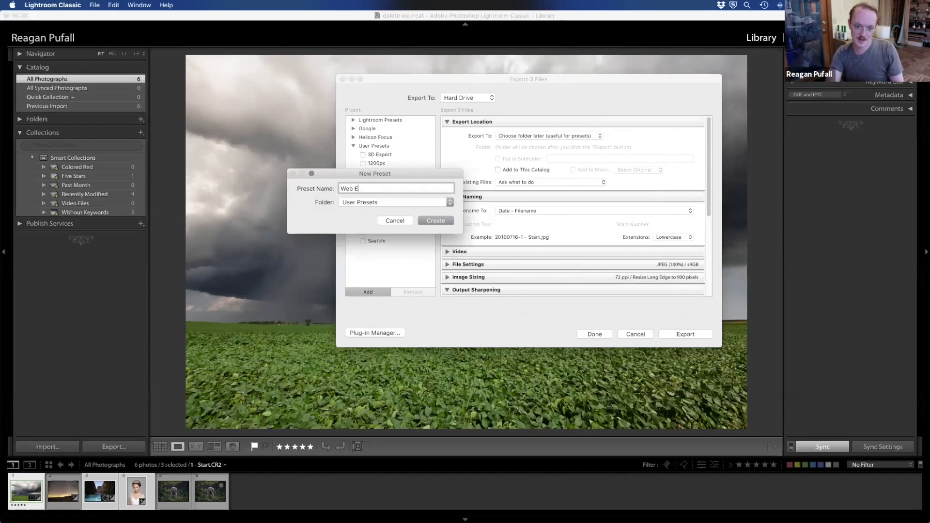
{"action": "type", "text": "xport"}
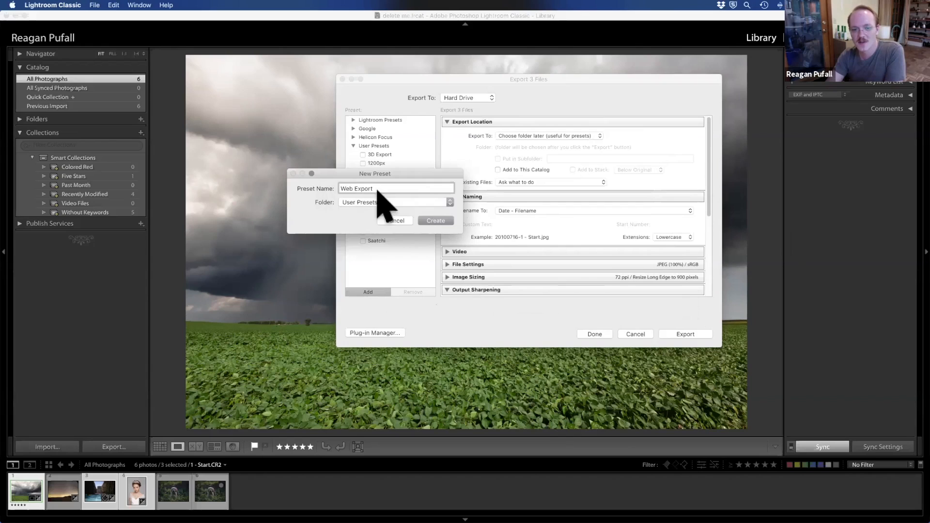
{"action": "left_click", "coordinate": [390, 220]}
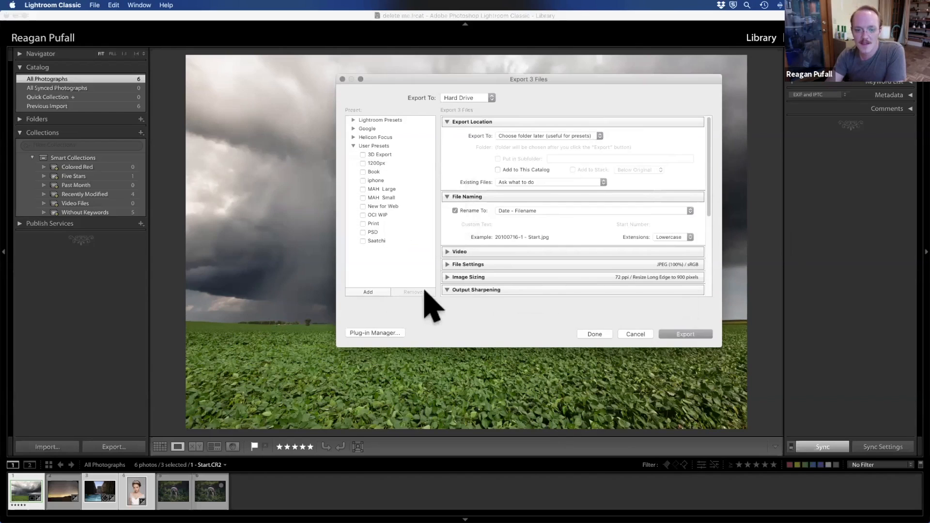
Step: Load the New for Web user preset and close the export settings without exporting
{"action": "left_click", "coordinate": [381, 207]}
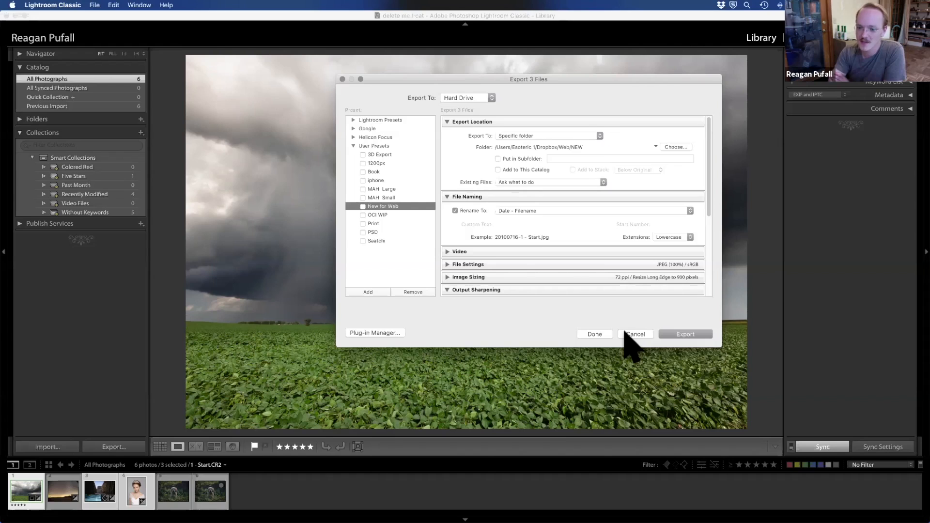
{"action": "left_click", "coordinate": [593, 334]}
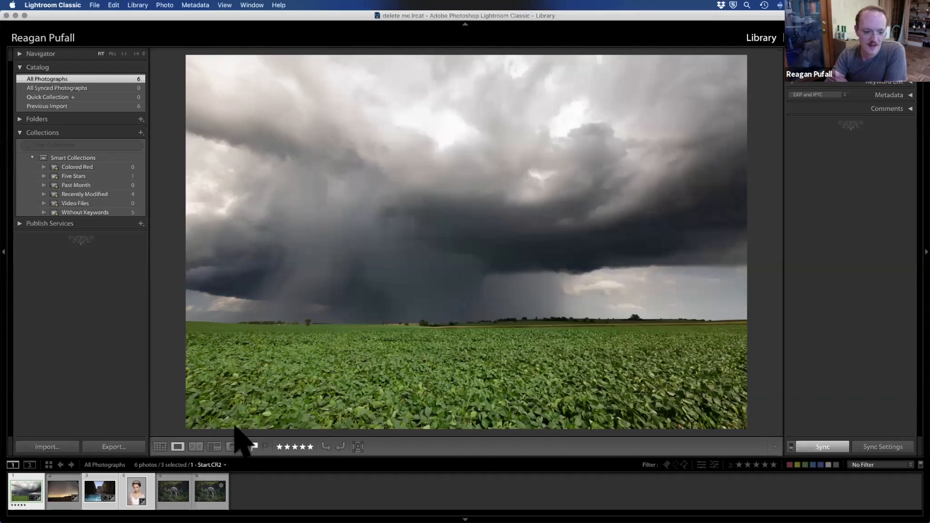